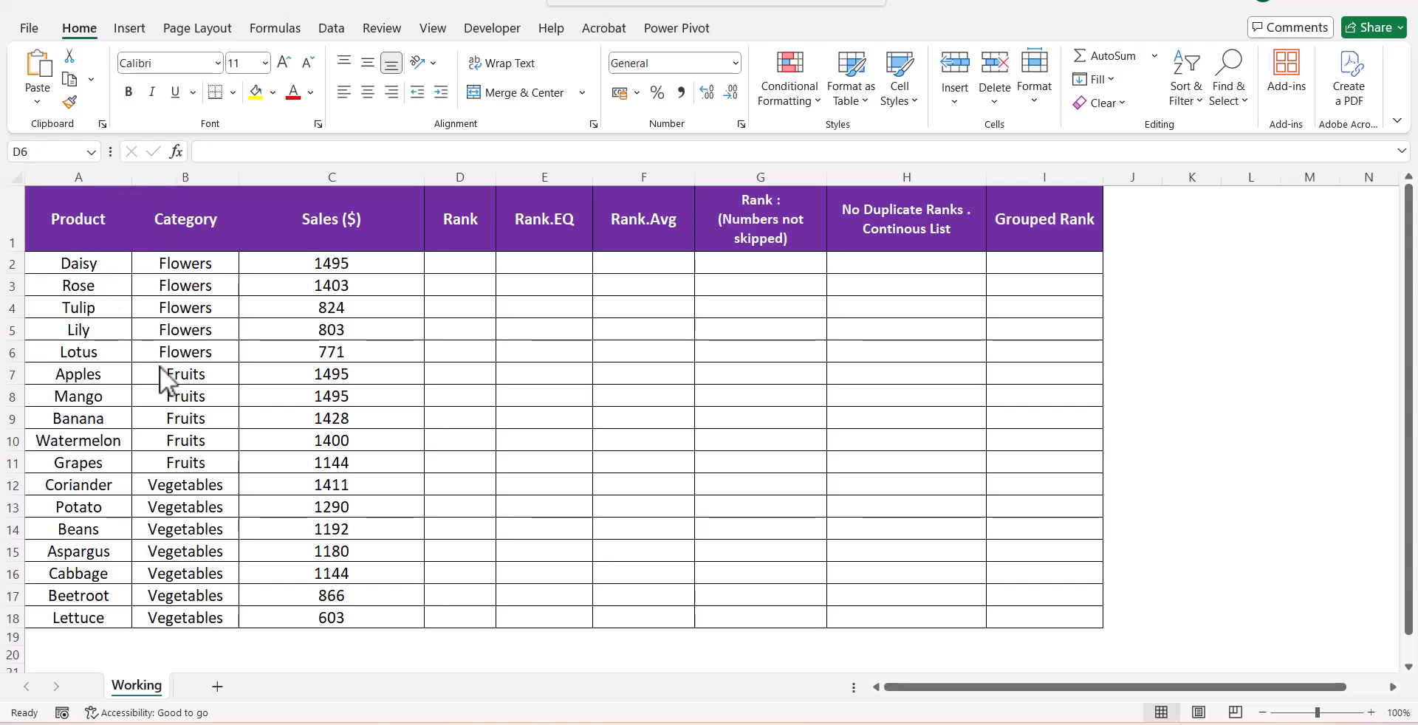
# Begin a RANK formula in D2 using $C2 as the number argument
pyautogui.click(454, 265)
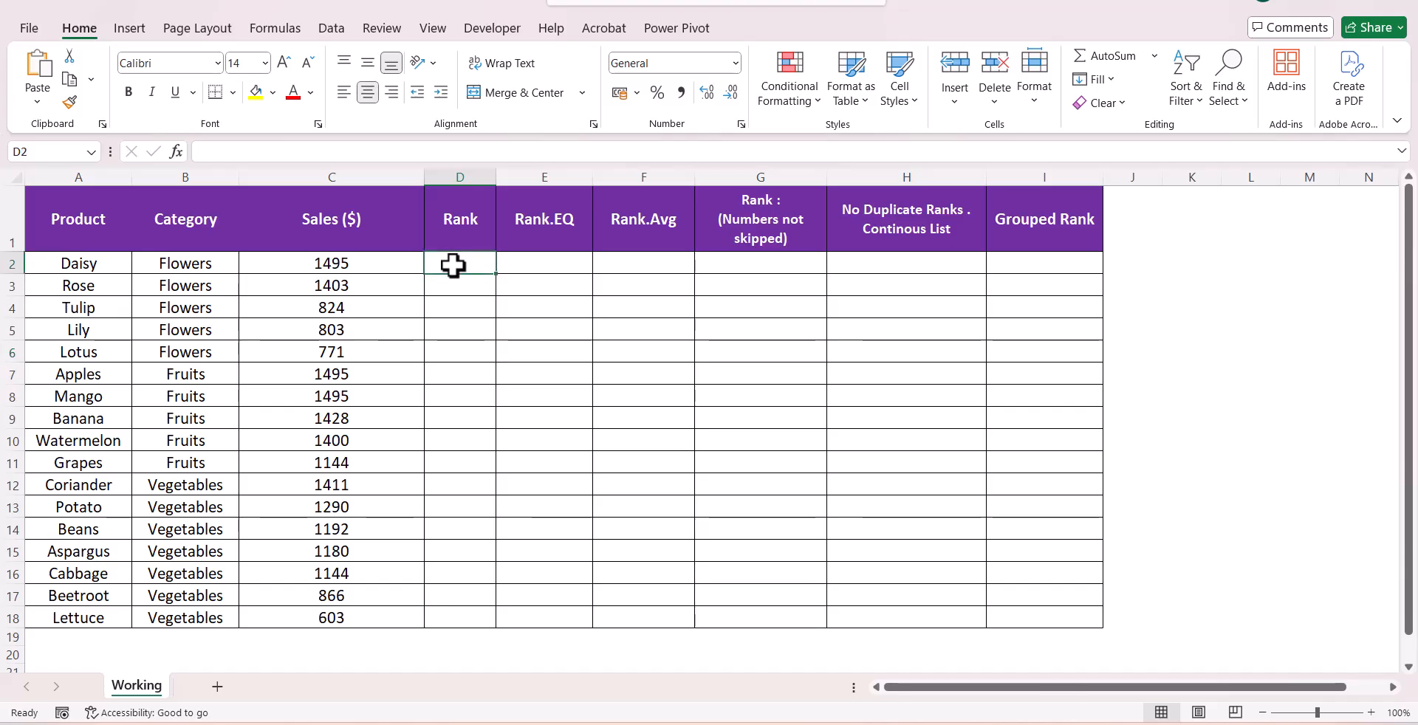
pyautogui.write('=rank')
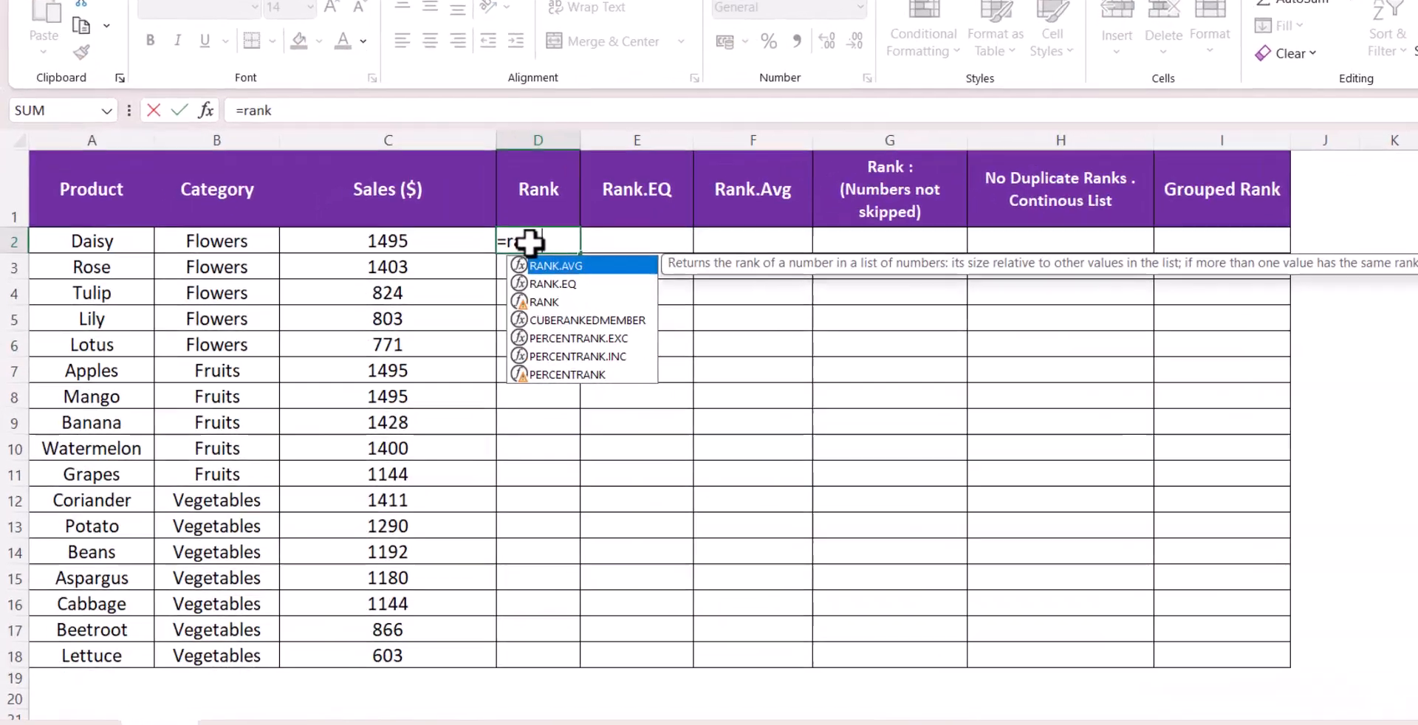
pyautogui.press('Down')
pyautogui.press('Down')
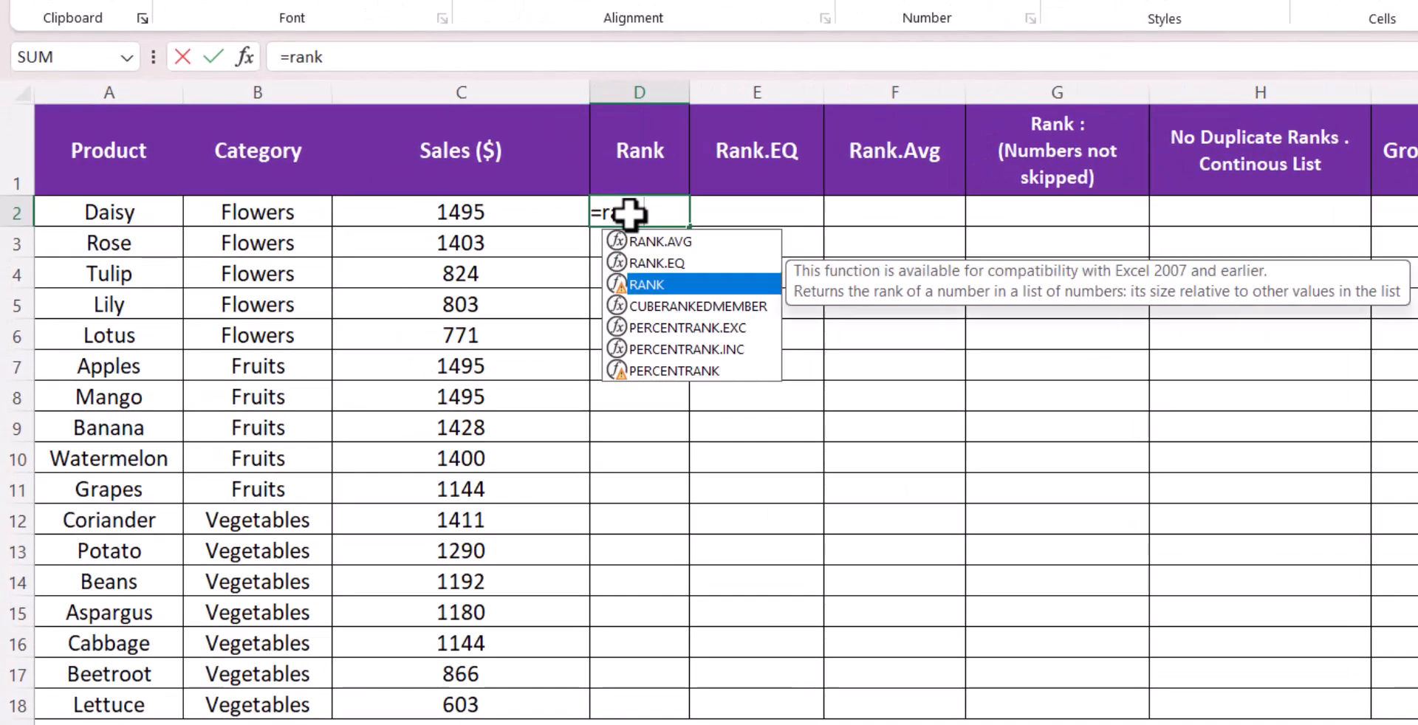
pyautogui.press('Tab')
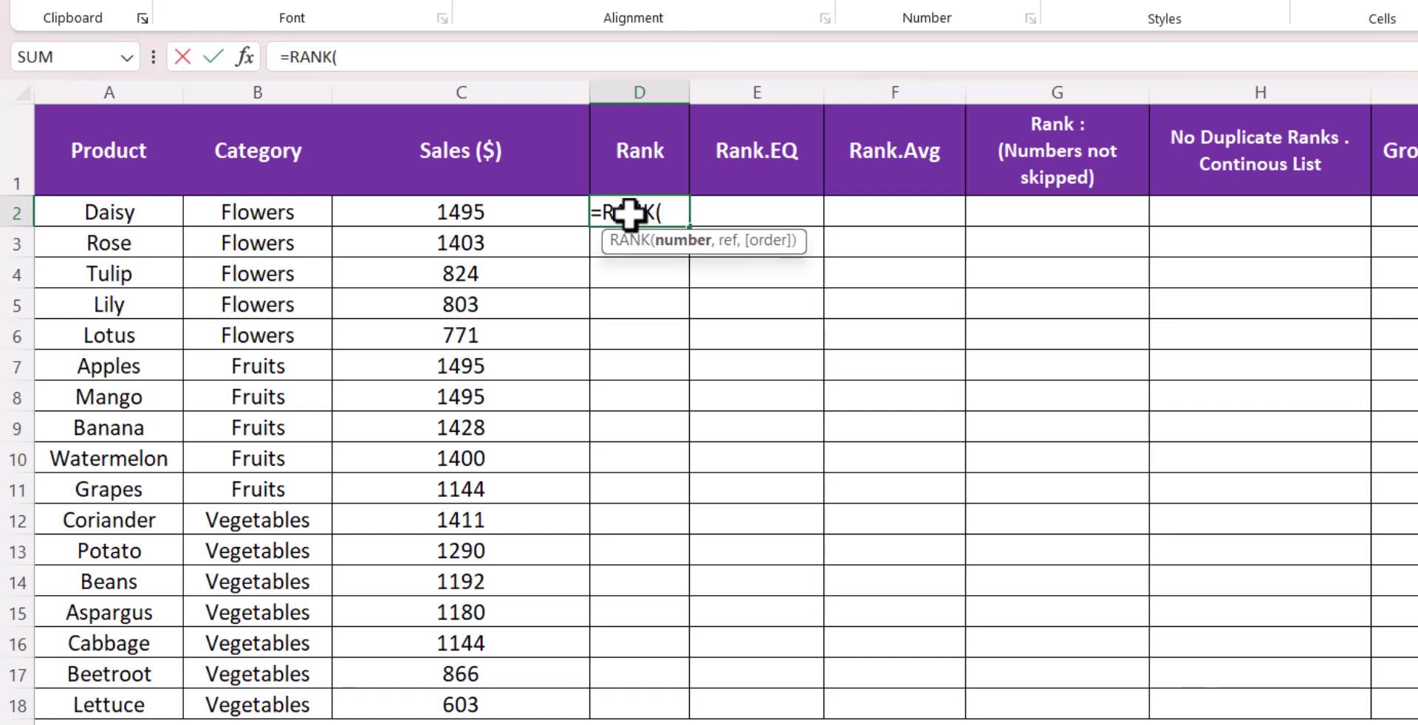
pyautogui.click(522, 214)
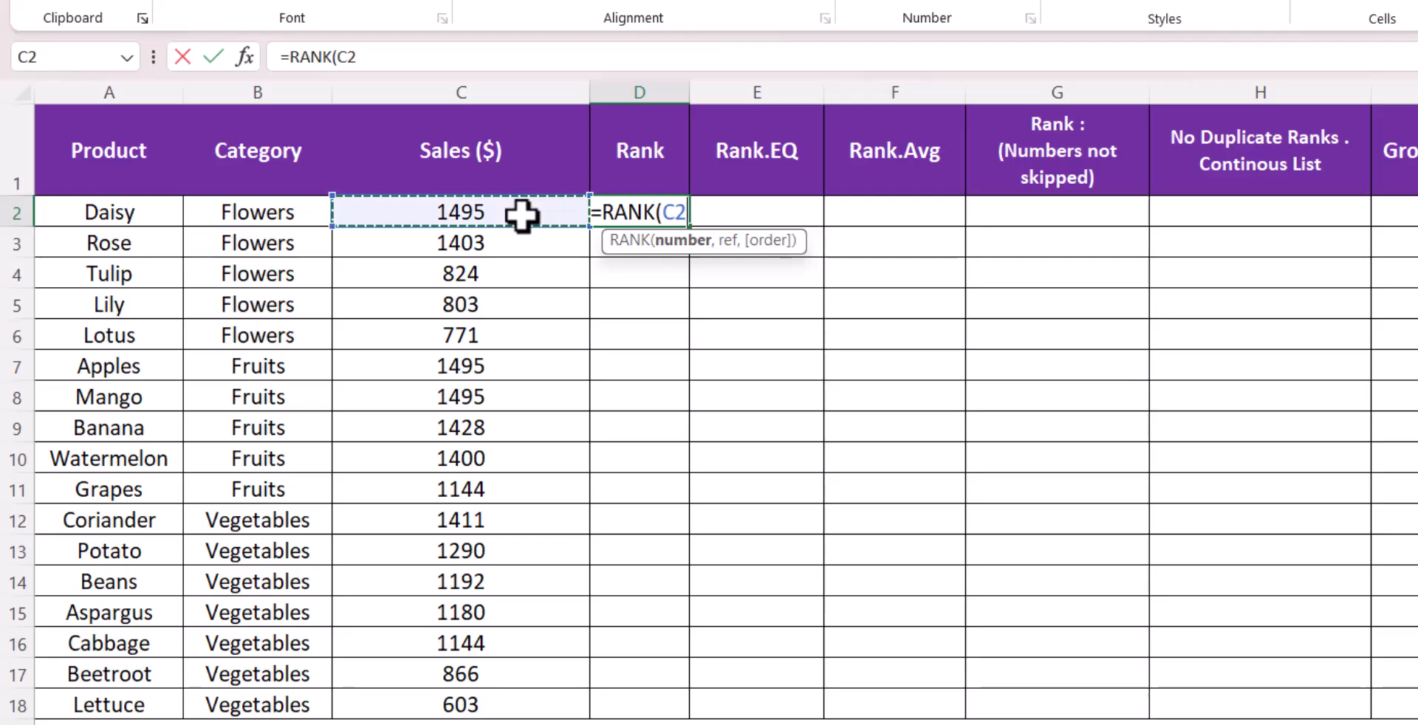
pyautogui.press('F4')
pyautogui.press('F4')
pyautogui.press('F4')
pyautogui.write(',')
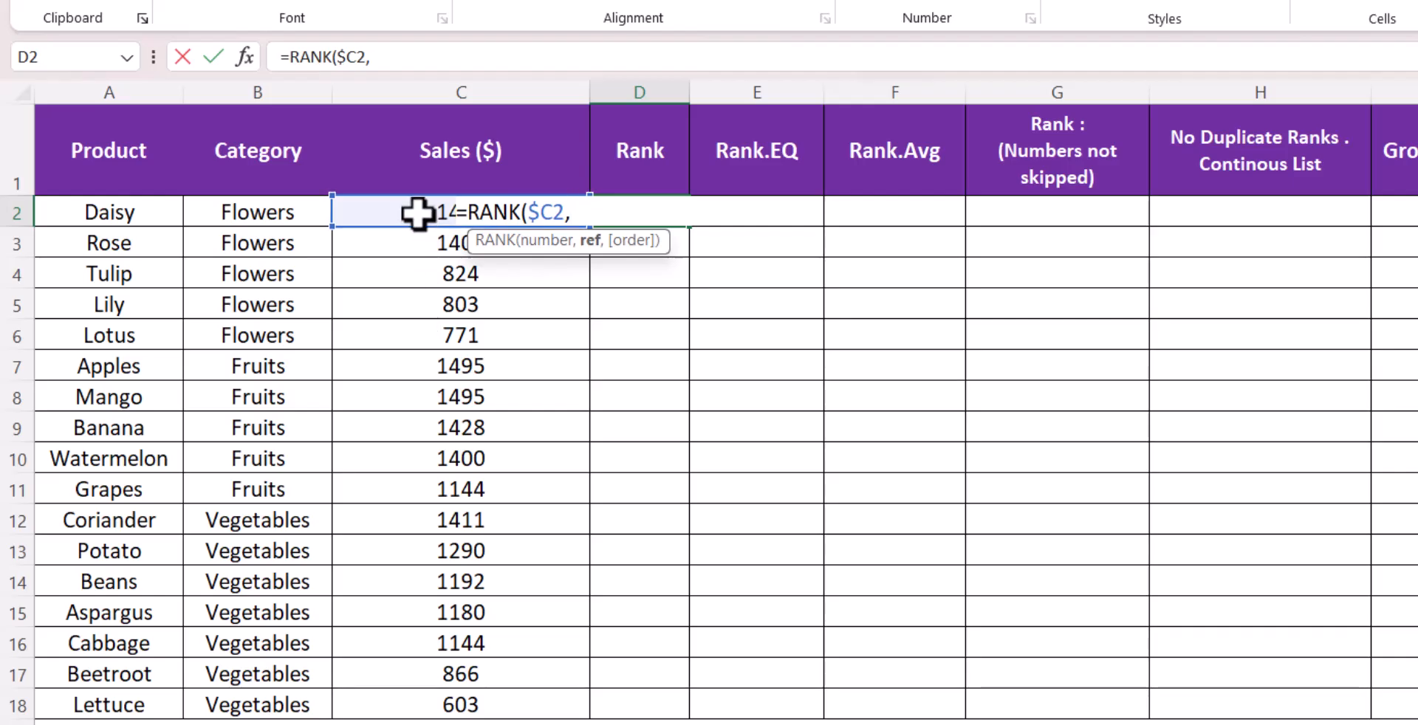
# Complete the formula with the reference $C$2:$C$18 and order 0, and enter it
pyautogui.moveTo(417, 214); pyautogui.dragTo(426, 689)
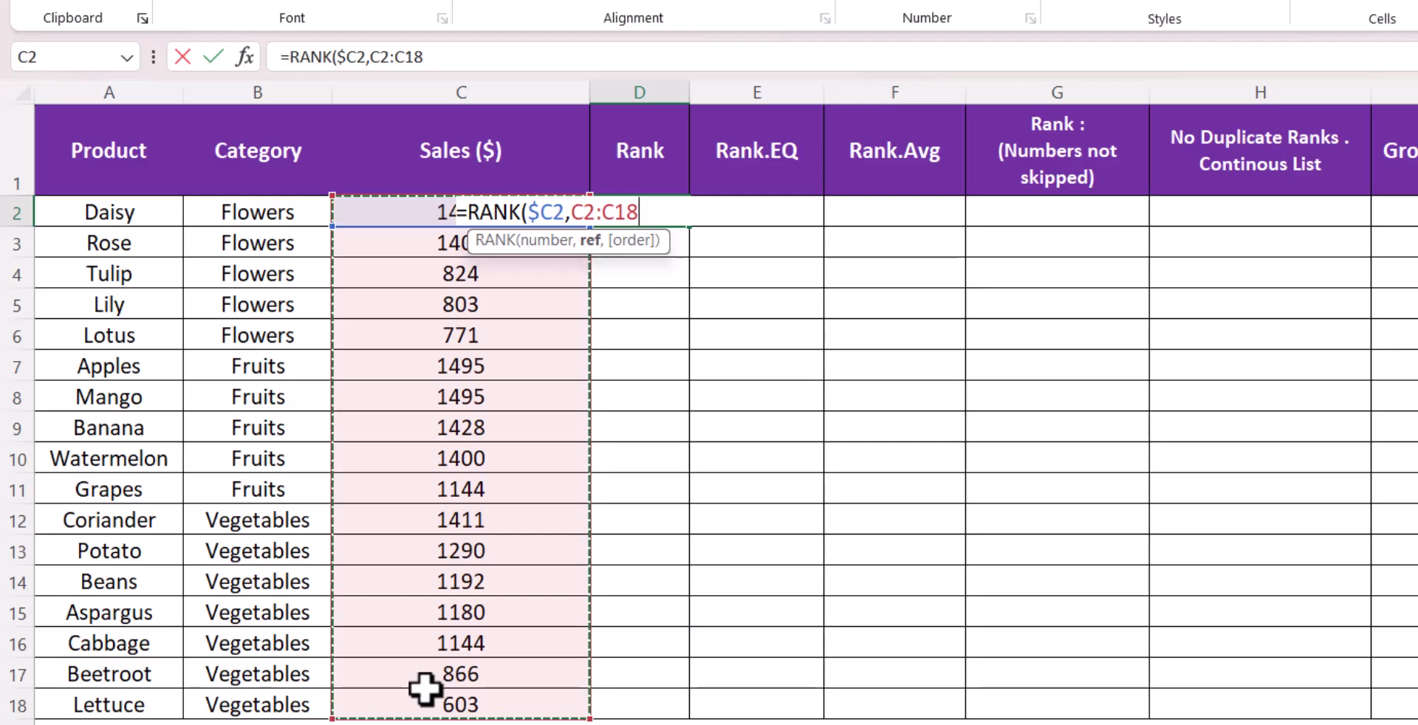
pyautogui.press('F4')
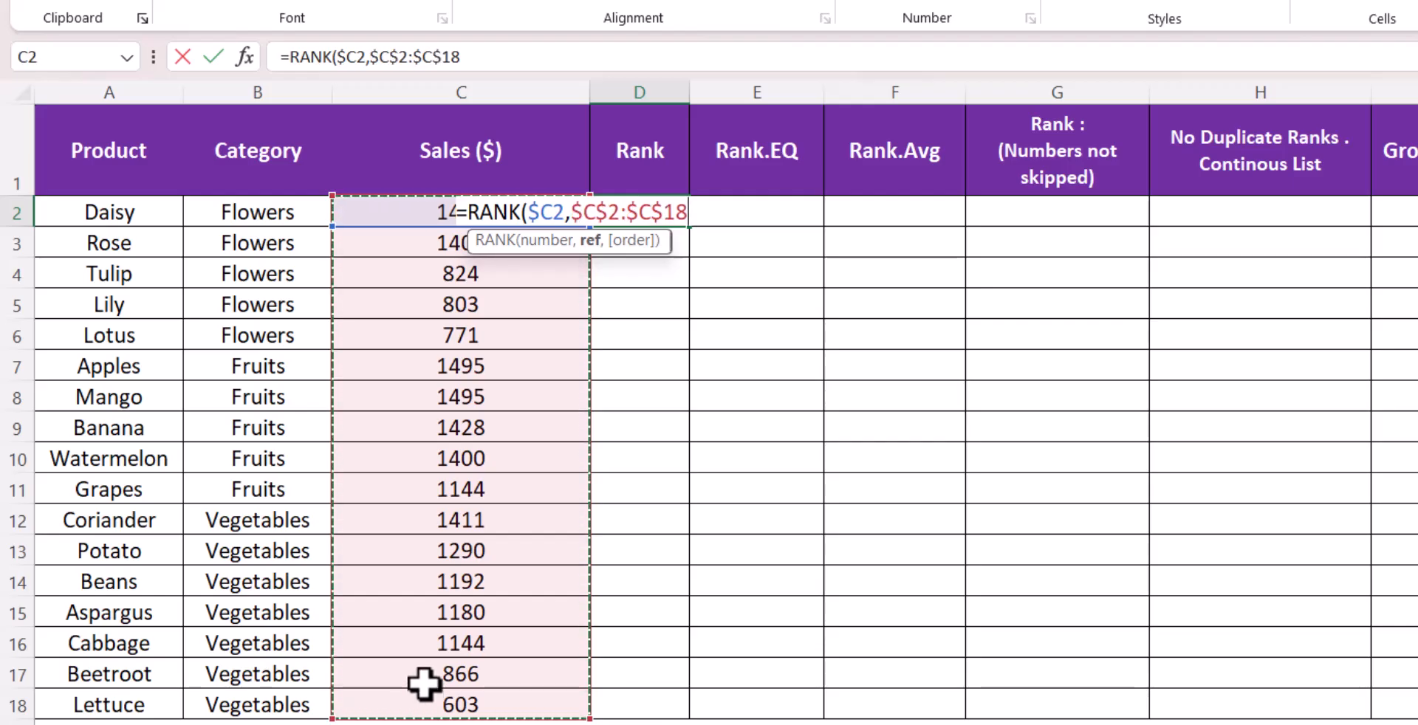
pyautogui.write(',0')
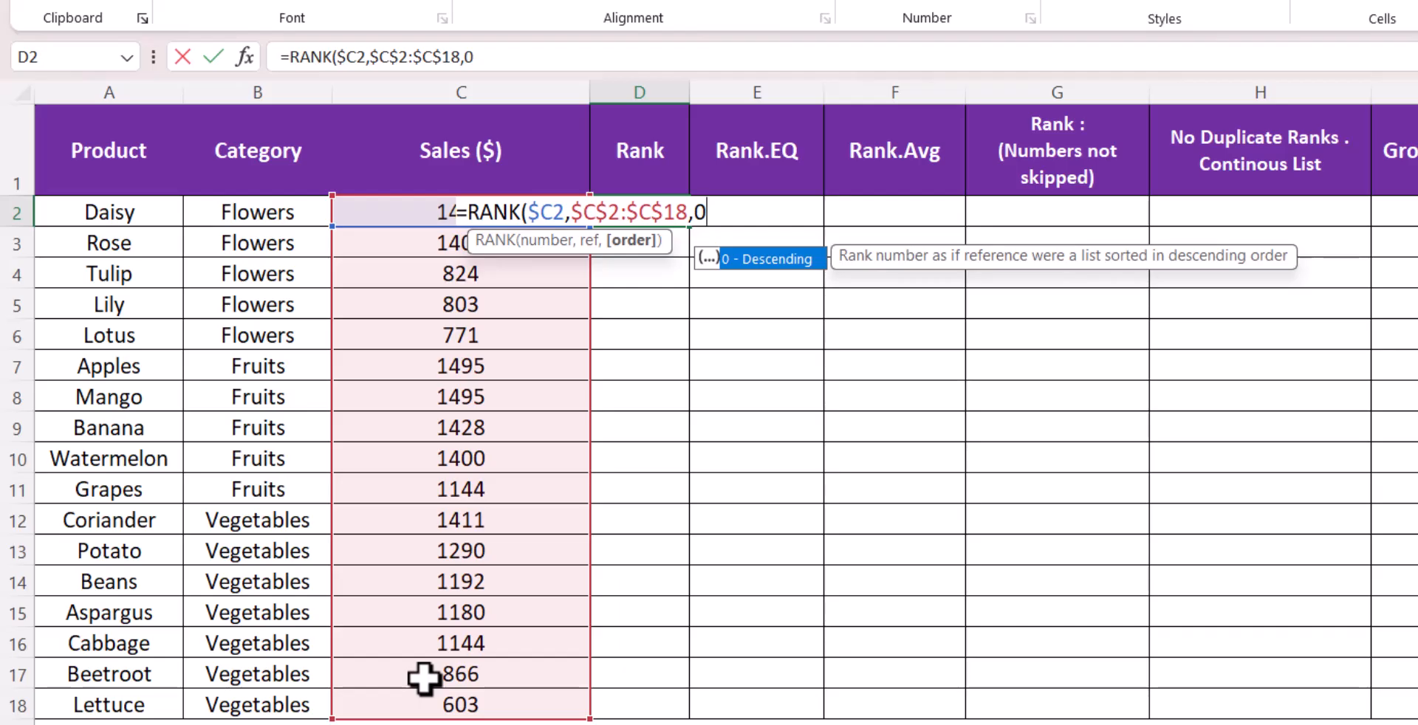
pyautogui.write(')')
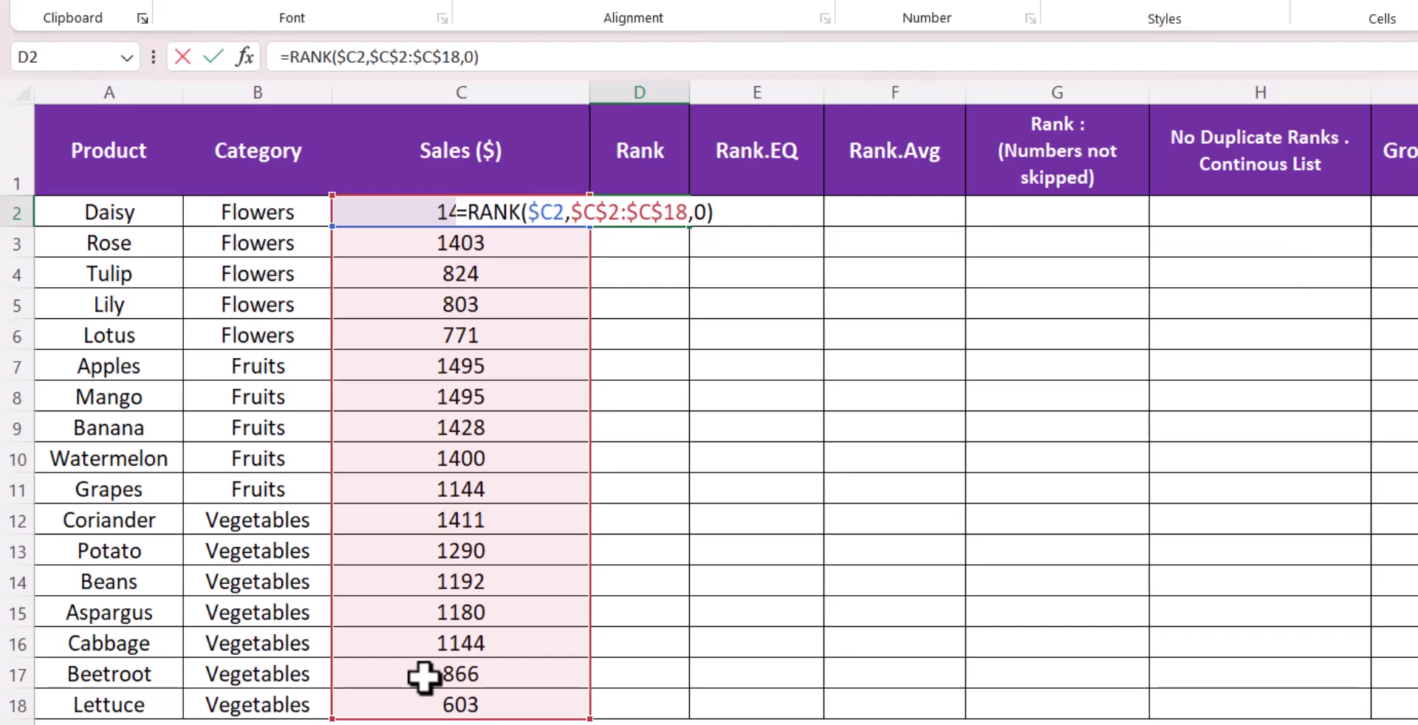
pyautogui.press('Return')
# Fill the D2 rank formula down the Rank column to row 18
pyautogui.click(681, 220)
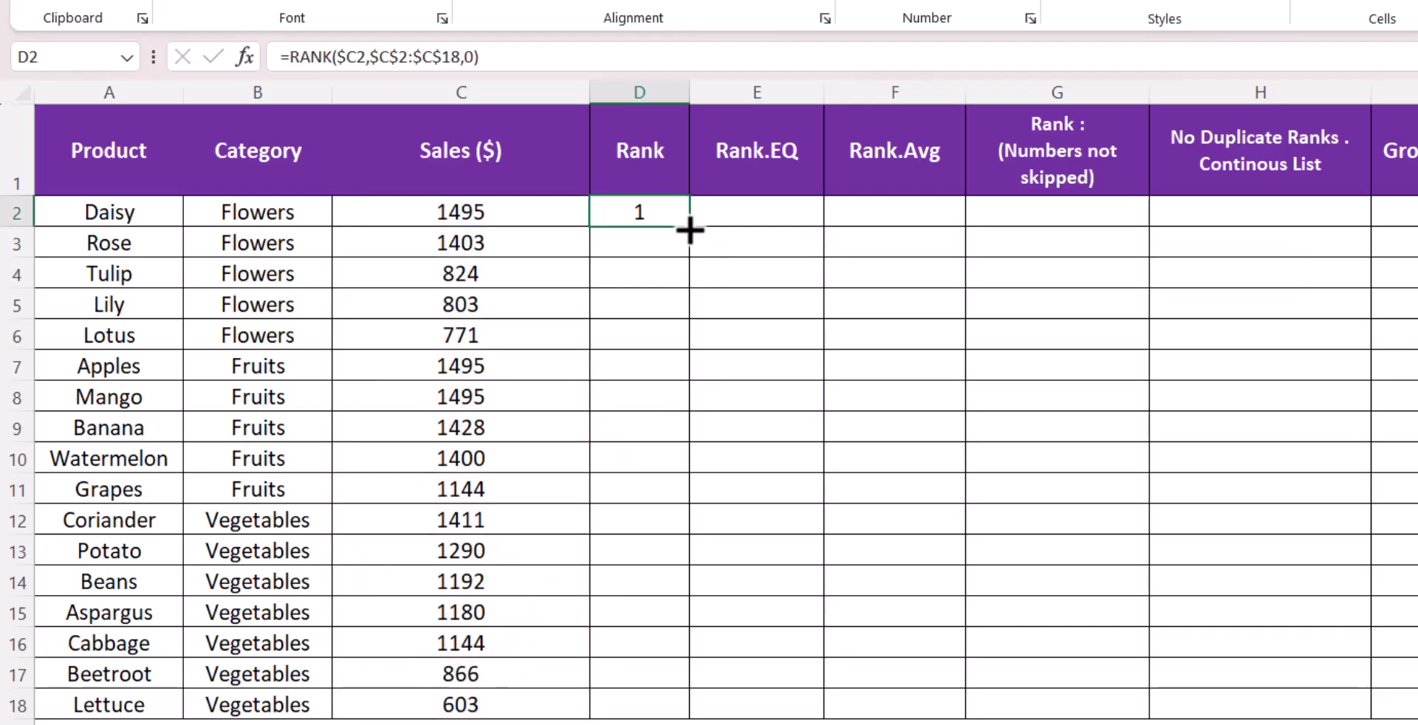
pyautogui.doubleClick(689, 229)
pyautogui.click(670, 307)
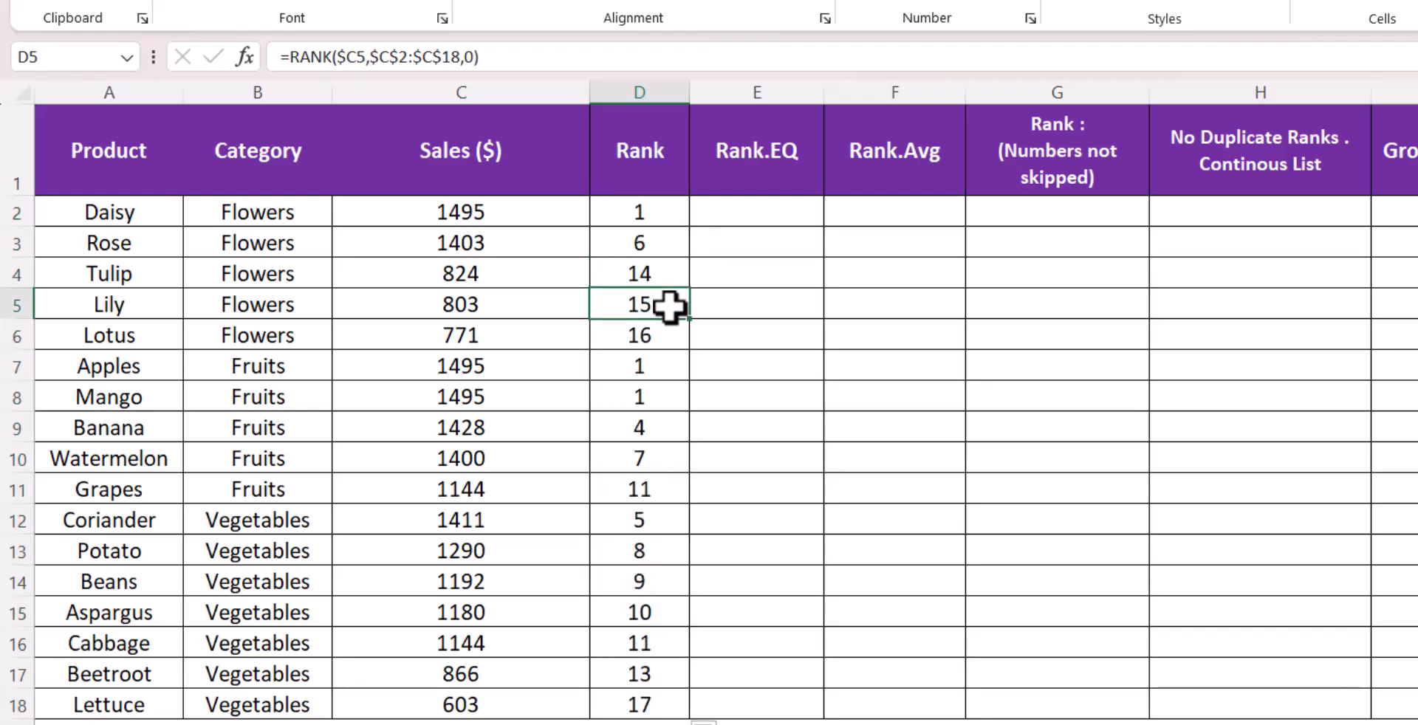
pyautogui.click(670, 222)
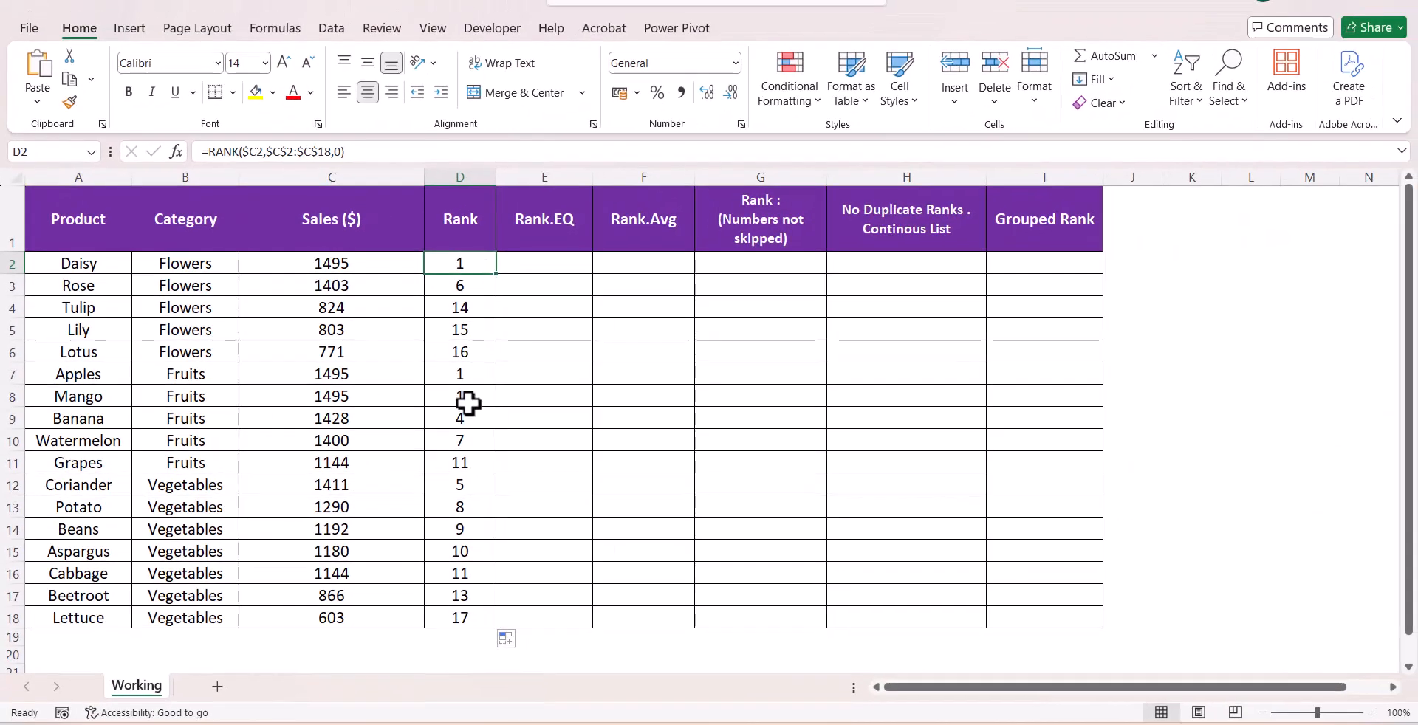
# Highlight the 1495 sales cells for Mango, Daisy and Apples in yellow
pyautogui.click(380, 392)
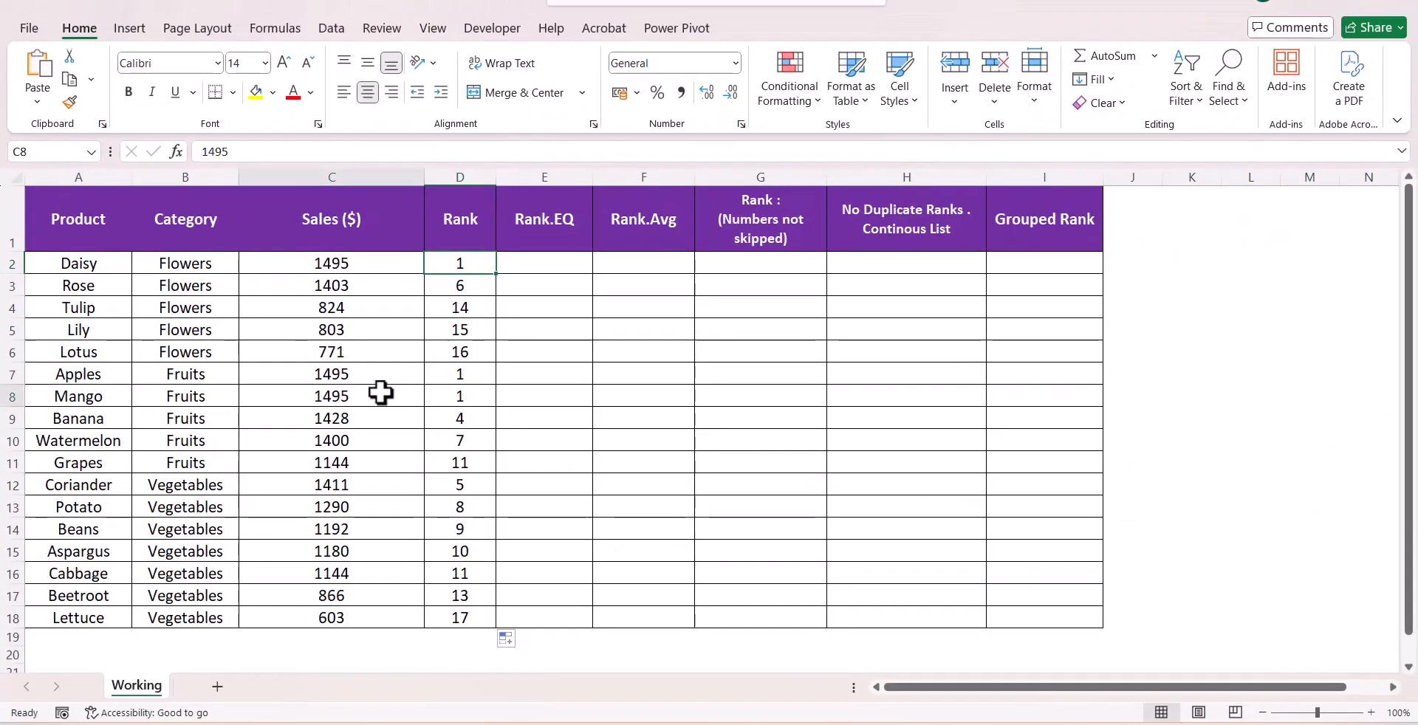
pyautogui.click(256, 92)
pyautogui.click(325, 266)
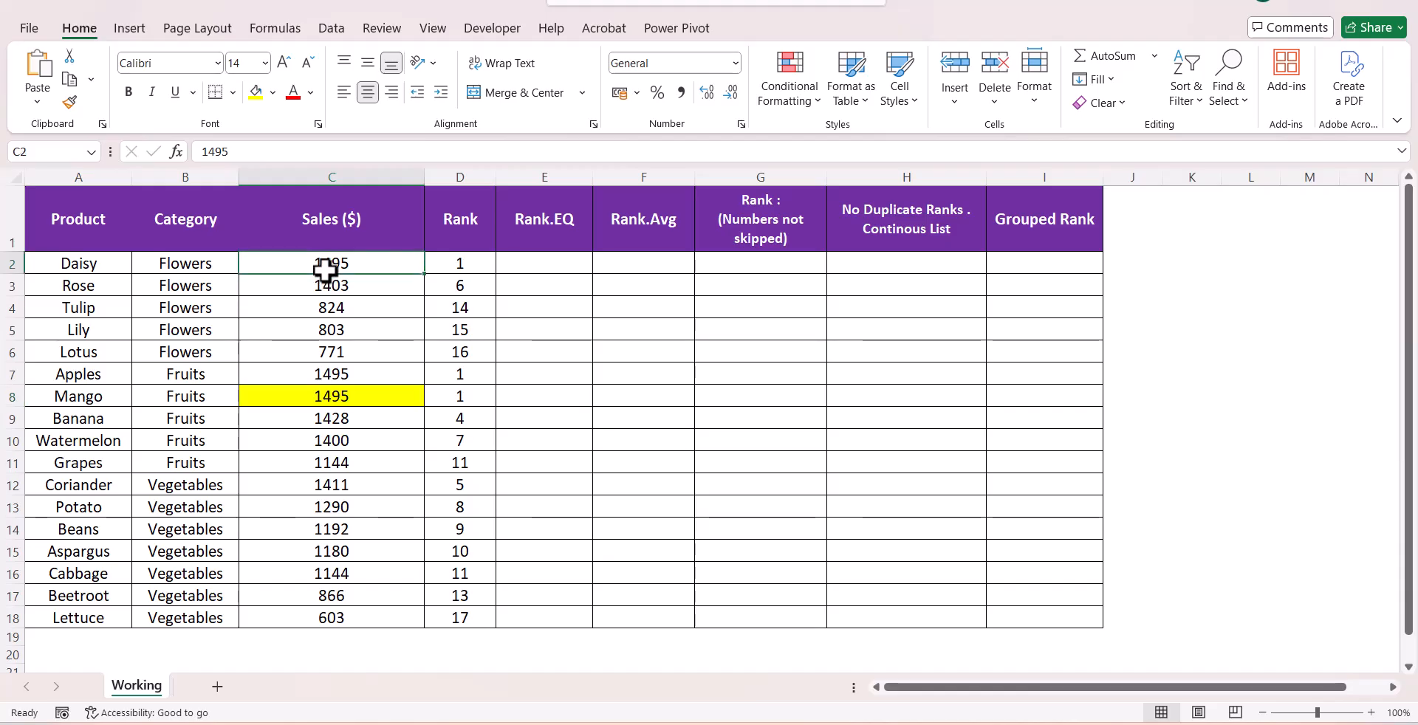
pyautogui.click(255, 91)
pyautogui.click(401, 378)
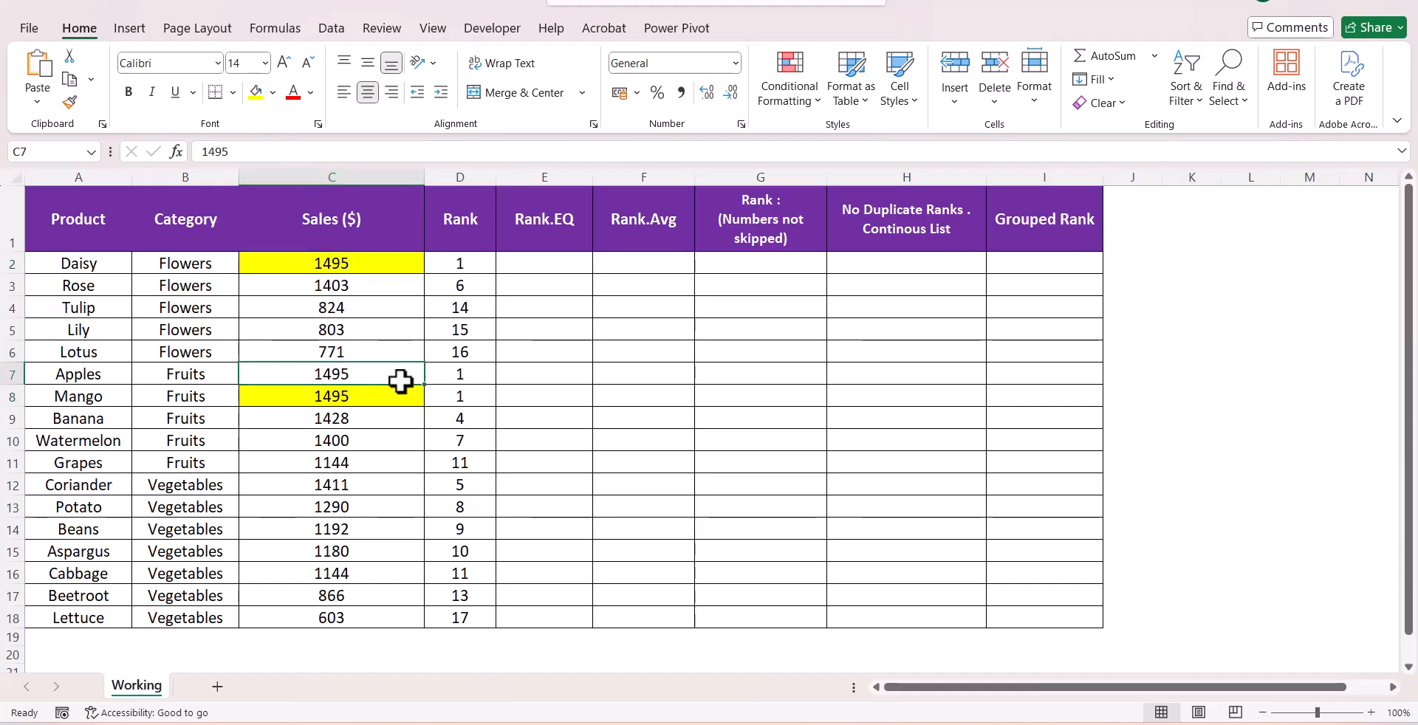
pyautogui.click(255, 91)
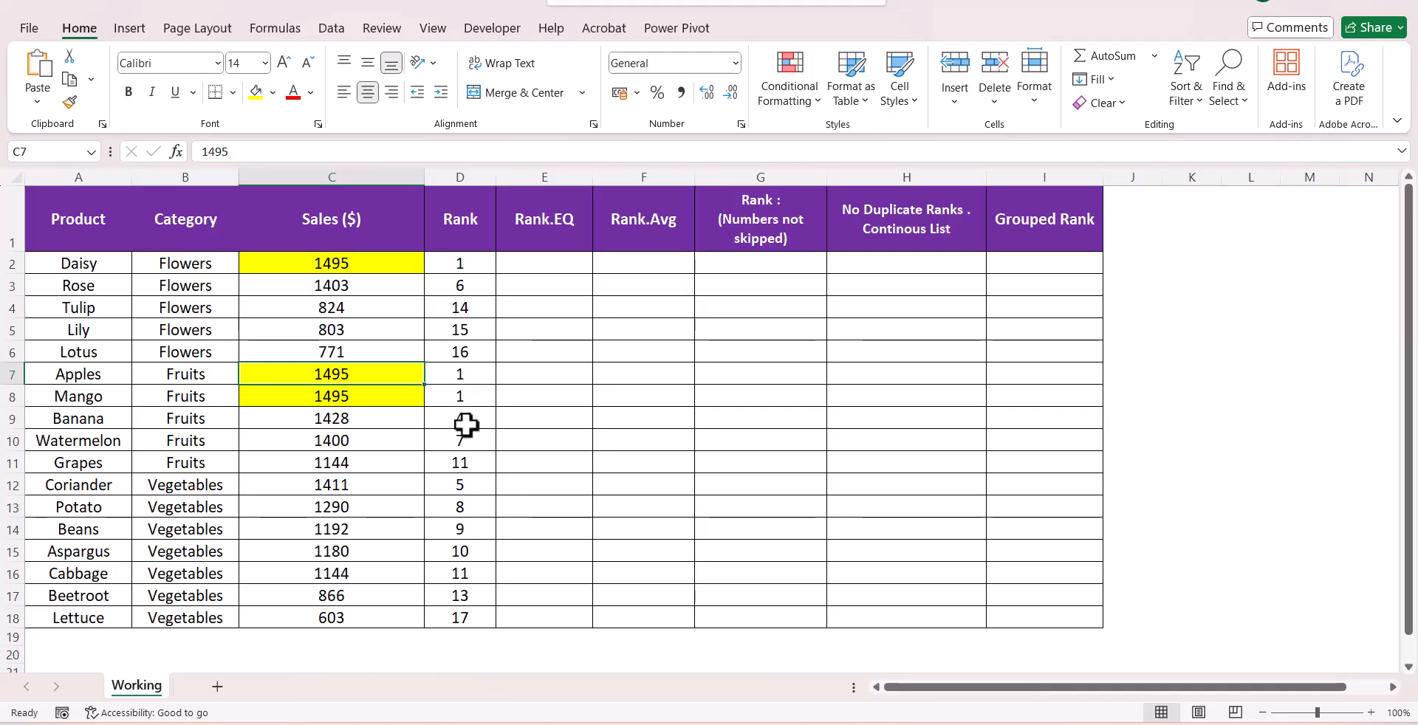
# Fill Banana's sales and rank cells with a light gold colour
pyautogui.moveTo(466, 424); pyautogui.dragTo(374, 421)
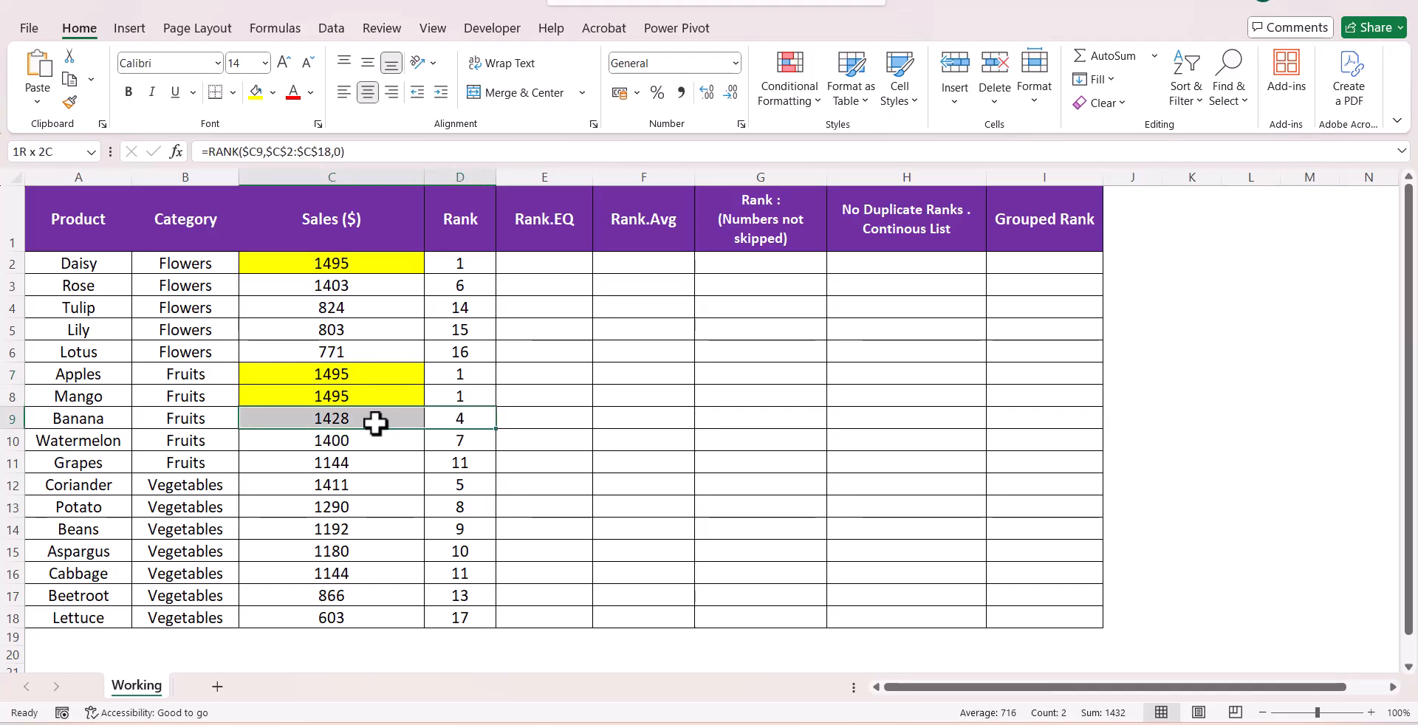
pyautogui.click(271, 92)
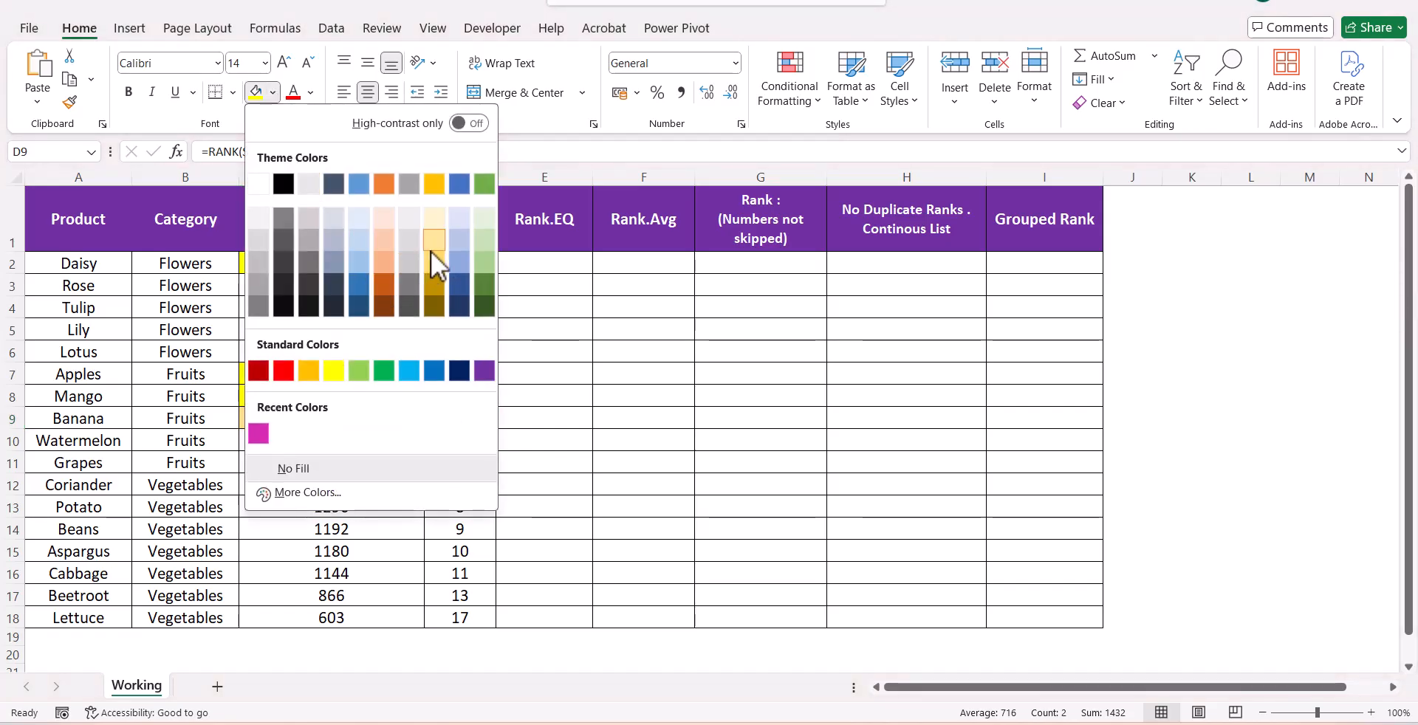
pyautogui.click(431, 251)
pyautogui.click(551, 377)
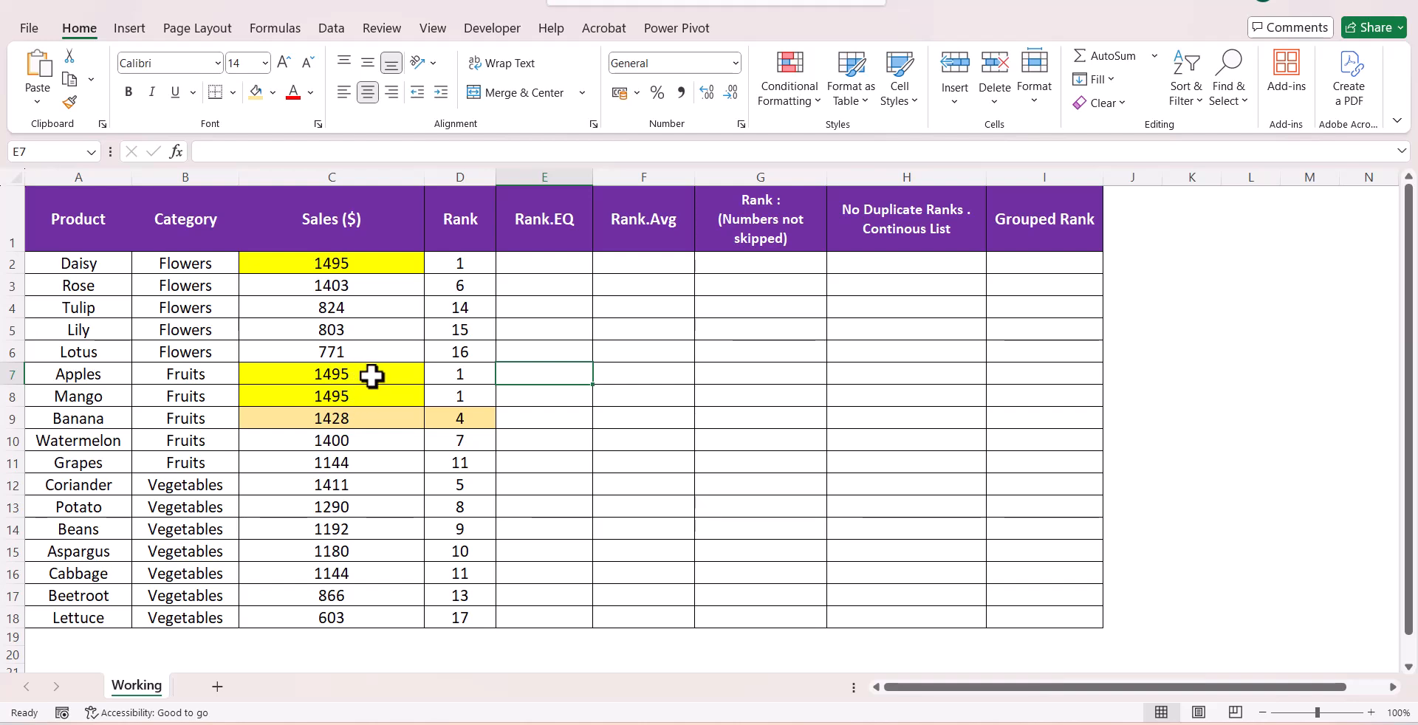
# Remove all fill colour from the Sales and Rank cells C2:D18
pyautogui.moveTo(377, 424); pyautogui.dragTo(441, 414)
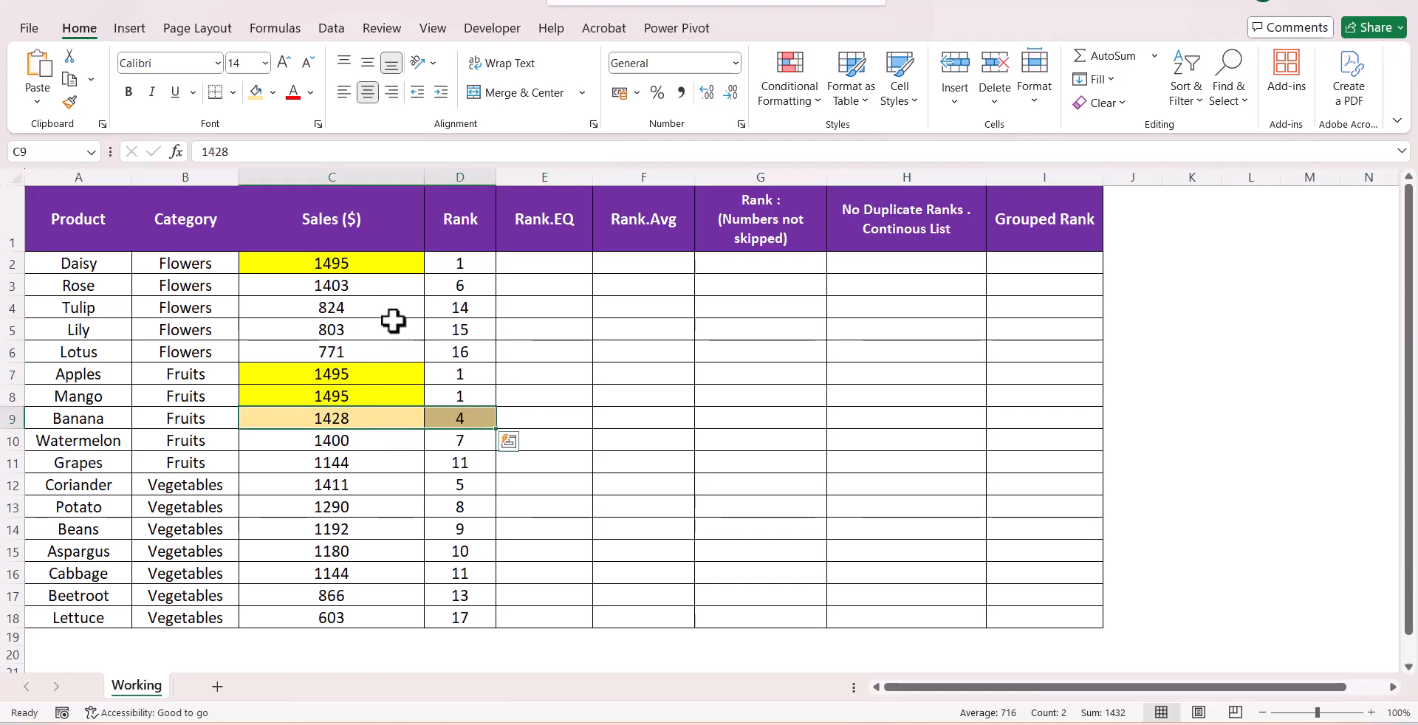
pyautogui.moveTo(364, 260); pyautogui.dragTo(453, 618)
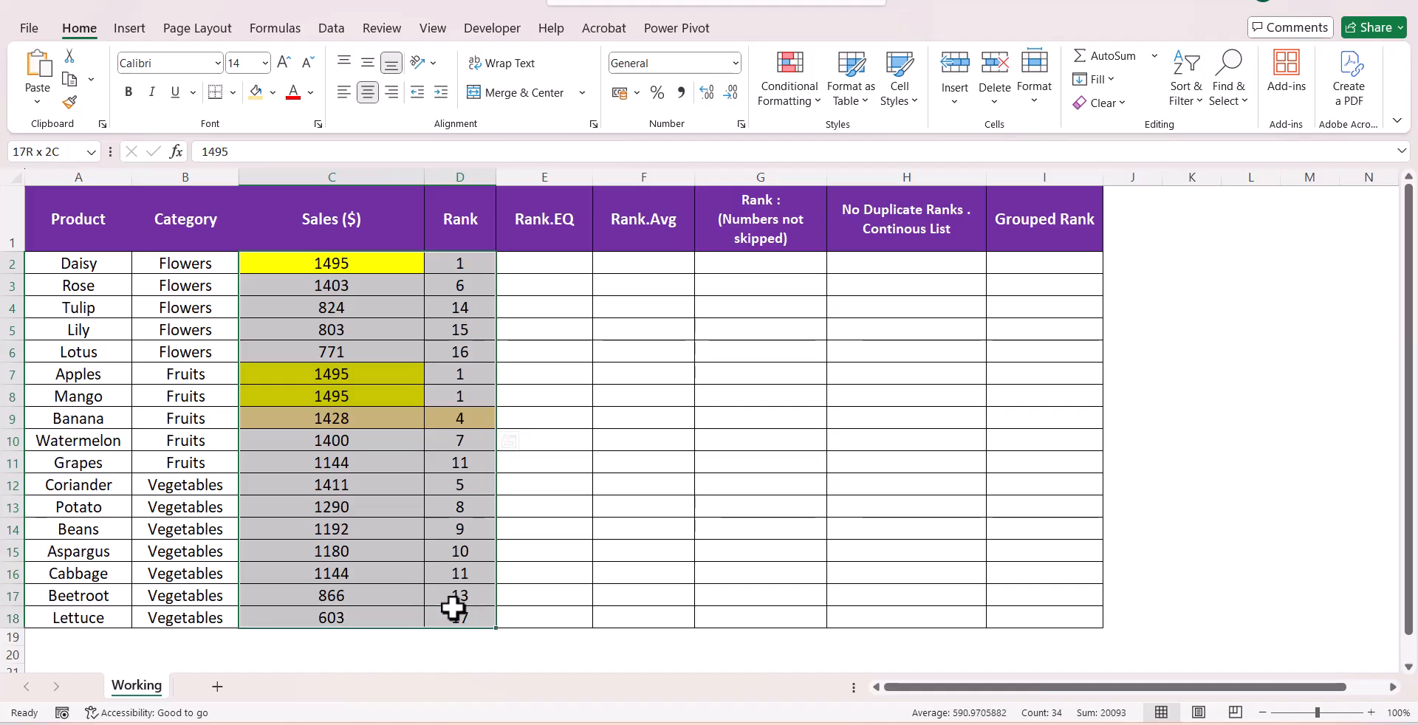
pyautogui.click(273, 92)
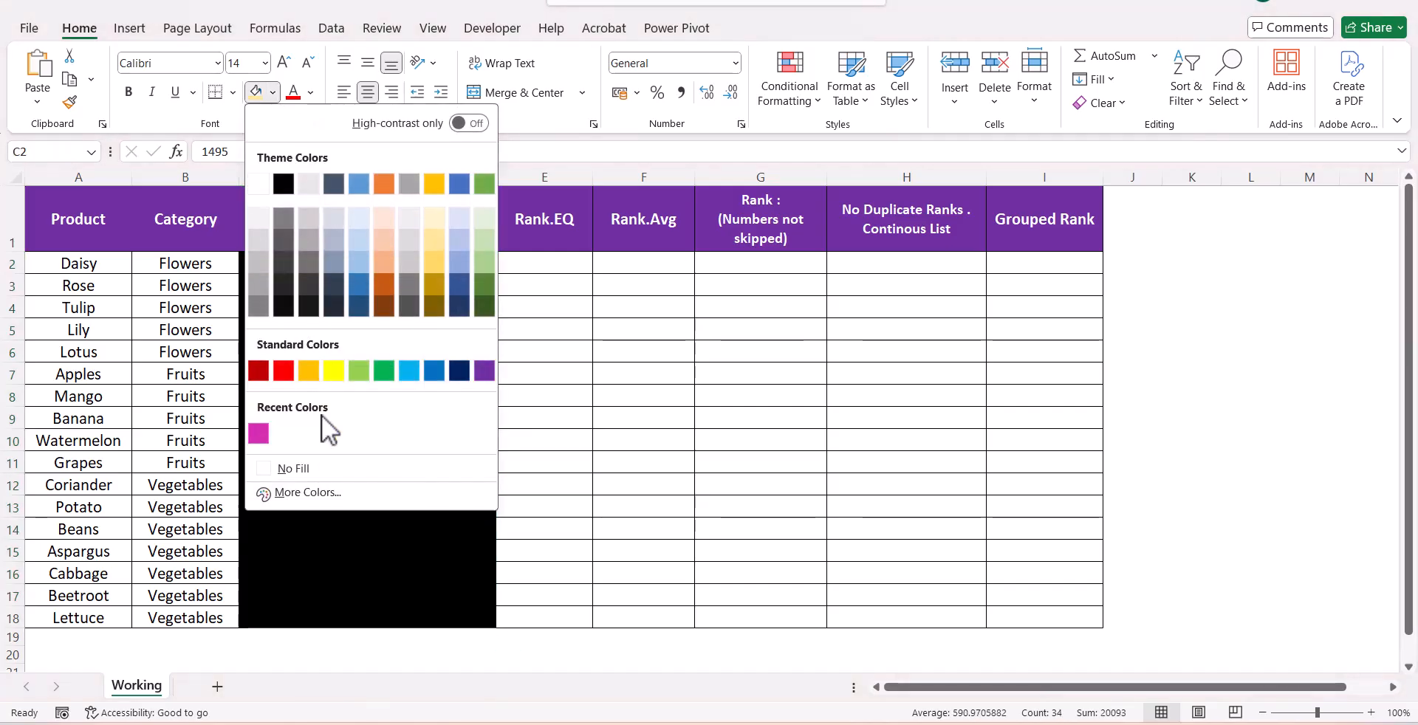
pyautogui.click(321, 467)
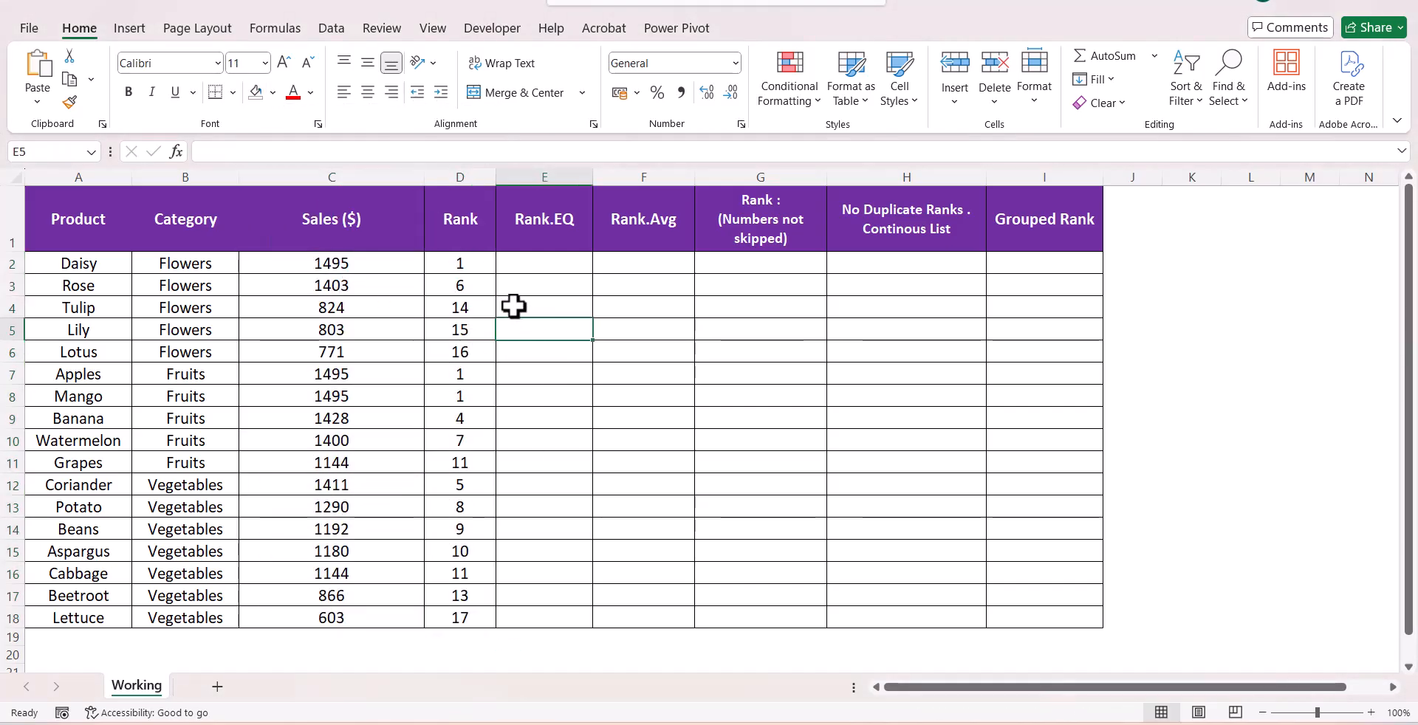
# Sort the table by Sales ($) from smallest to largest, expanding the selection
pyautogui.click(410, 177)
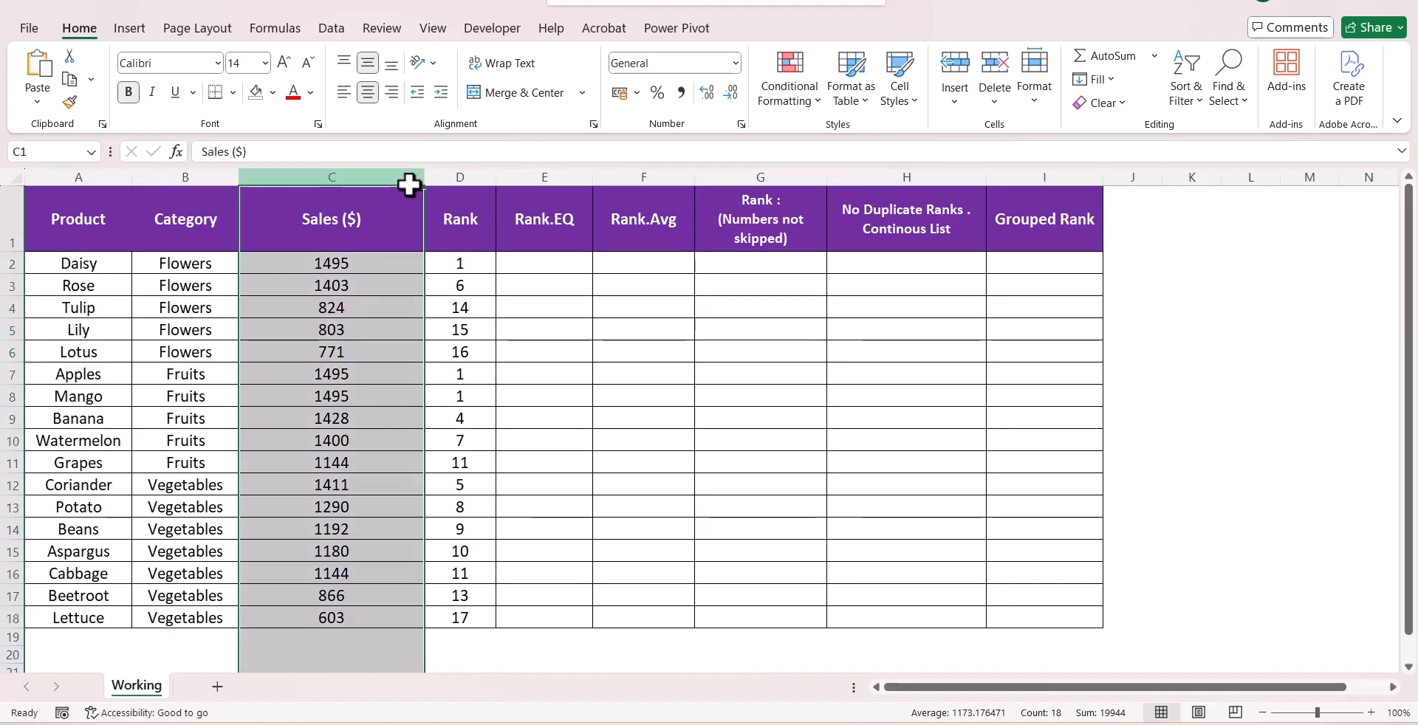
pyautogui.click(1187, 96)
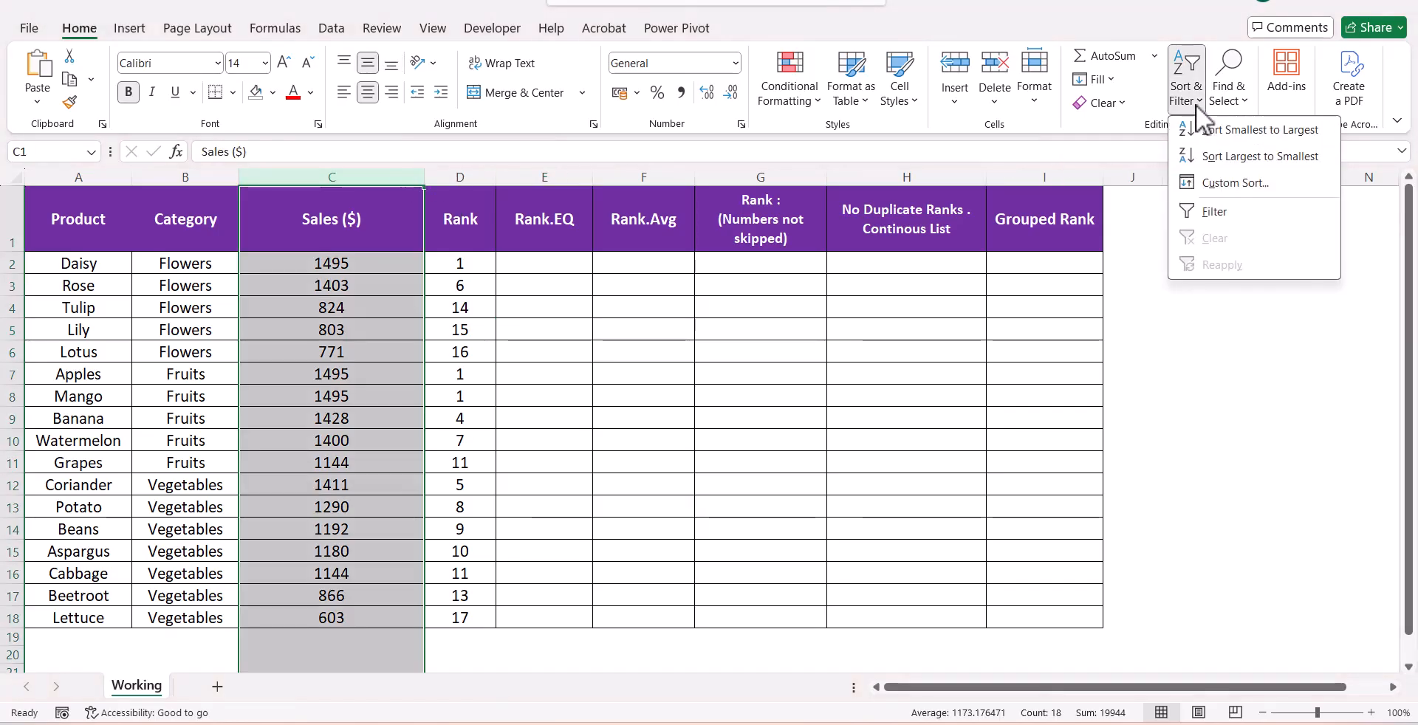
pyautogui.click(1210, 130)
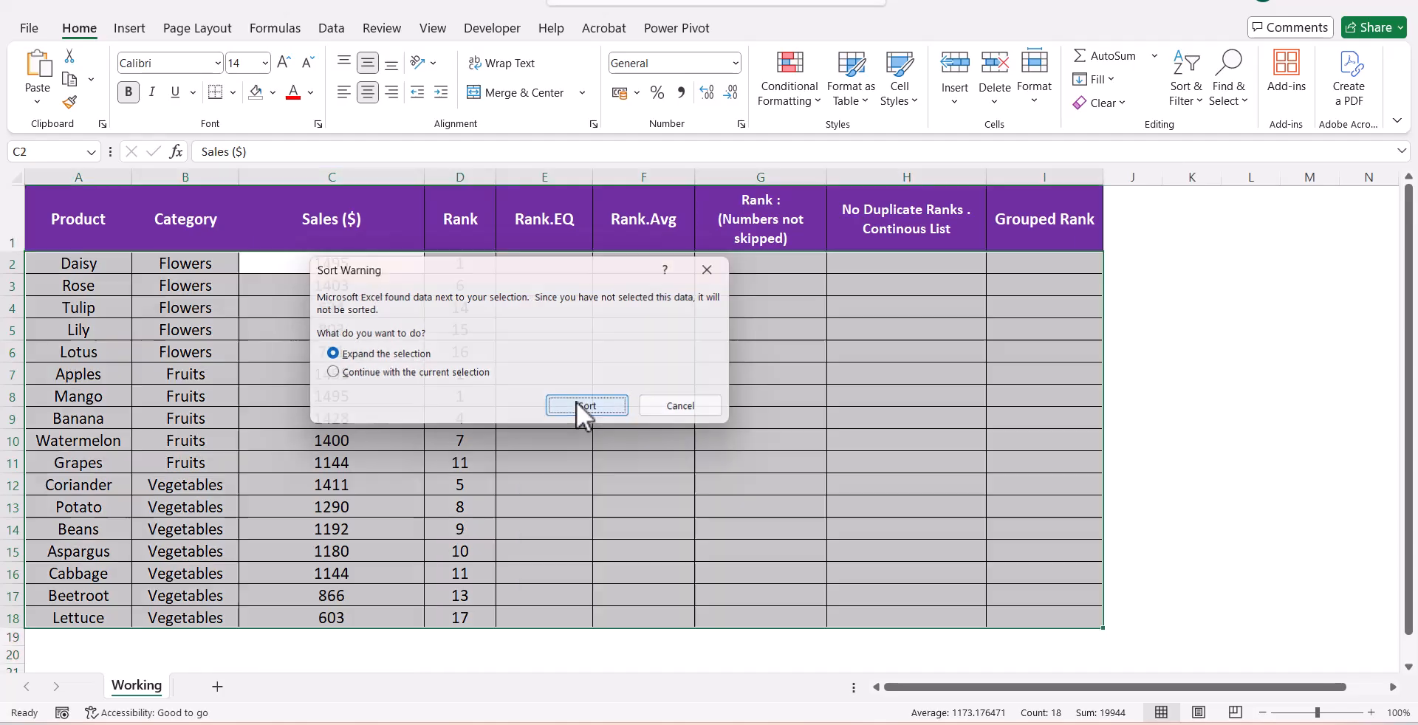
pyautogui.click(578, 404)
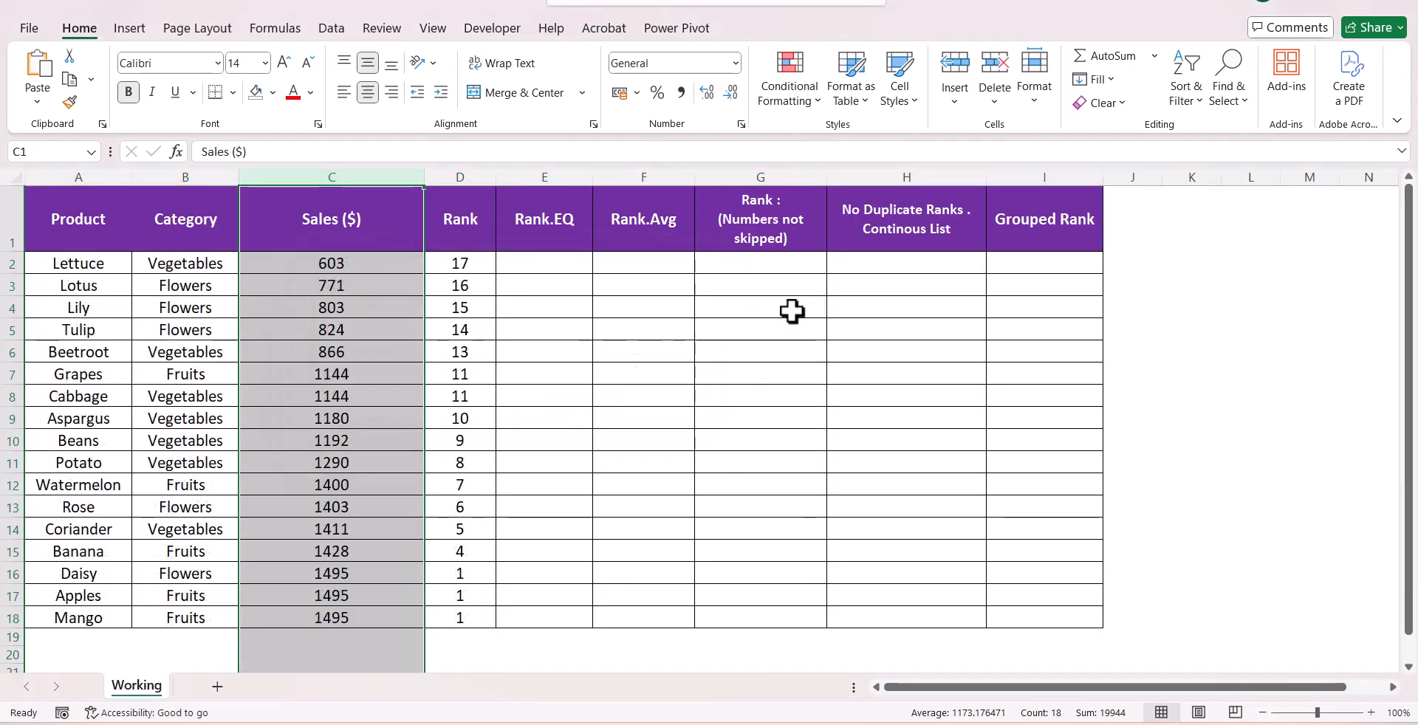
# Sort the table by Sales ($) from largest to smallest, expanding the selection
pyautogui.click(1184, 107)
pyautogui.click(1219, 152)
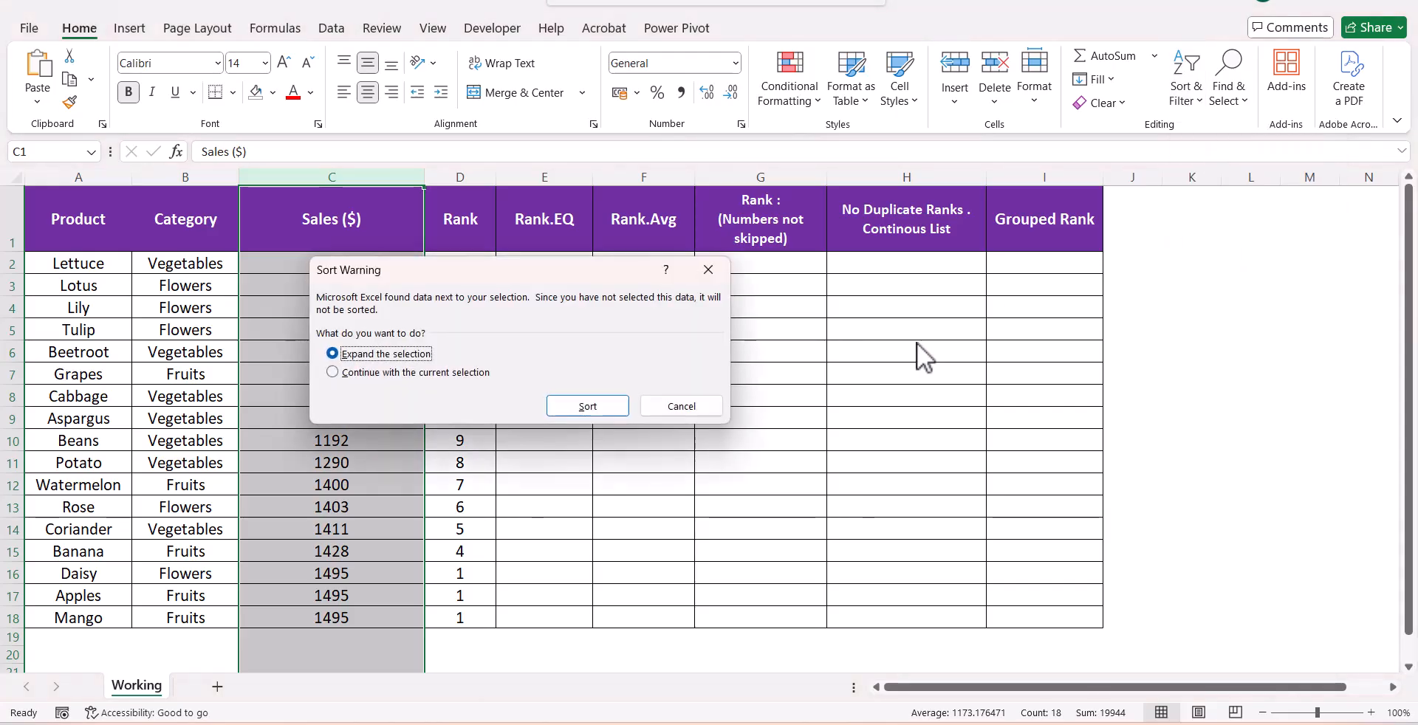
pyautogui.click(614, 399)
pyautogui.click(614, 399)
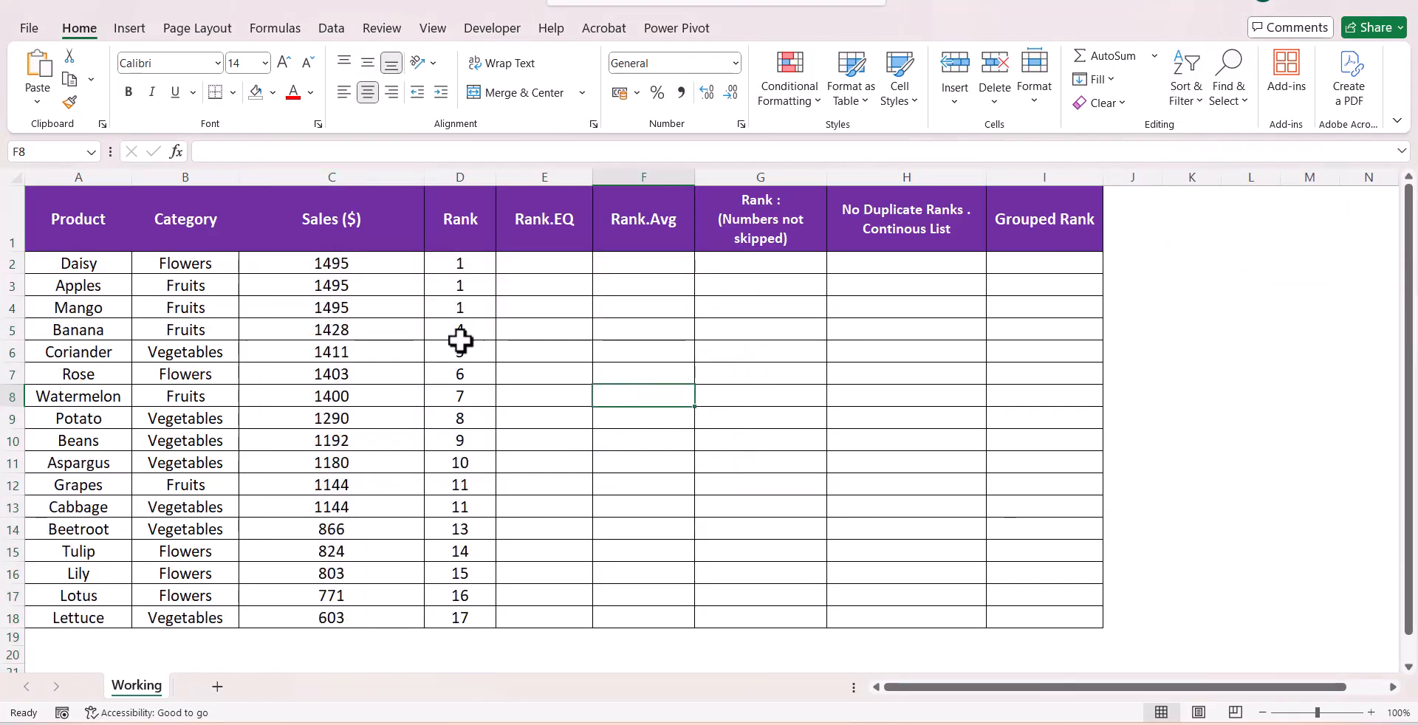
# Examine the tied 1495 sales rows and the rank that follows them in the Rank column
pyautogui.moveTo(330, 262); pyautogui.dragTo(443, 310)
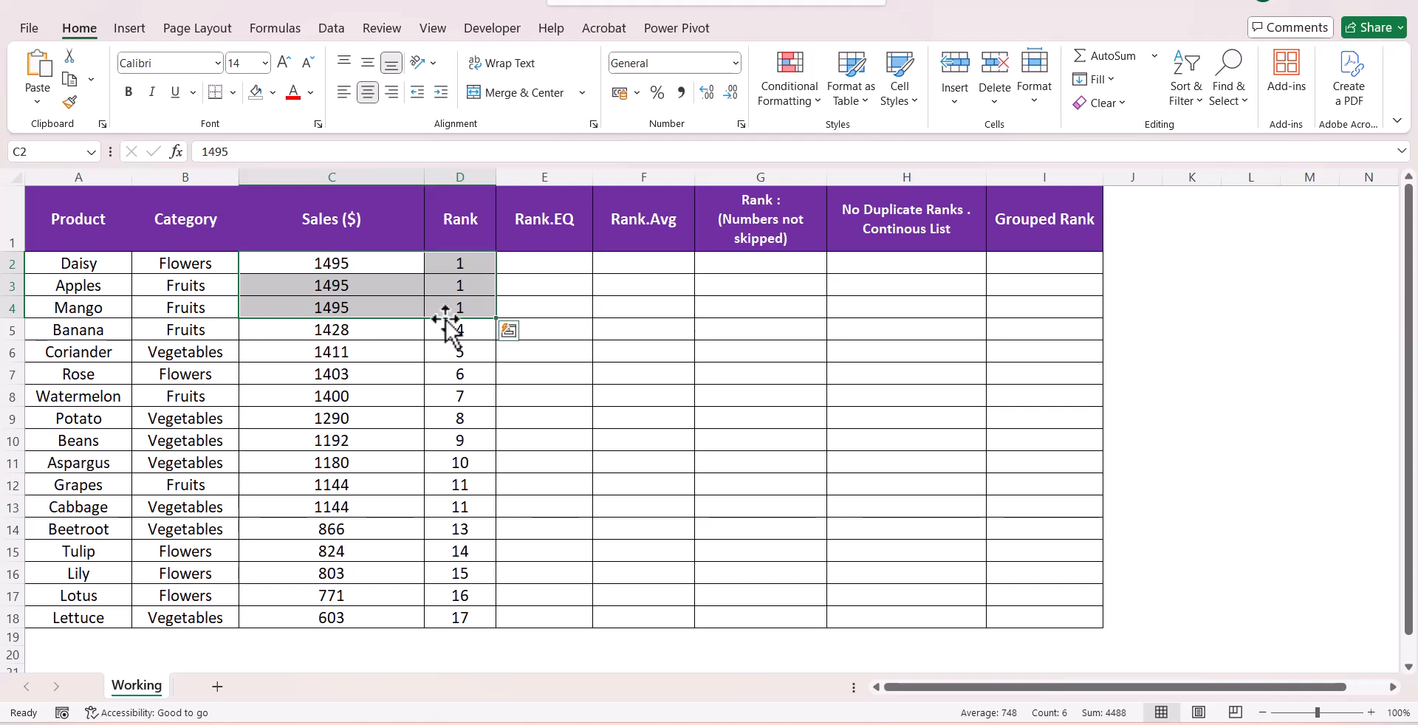
pyautogui.click(458, 330)
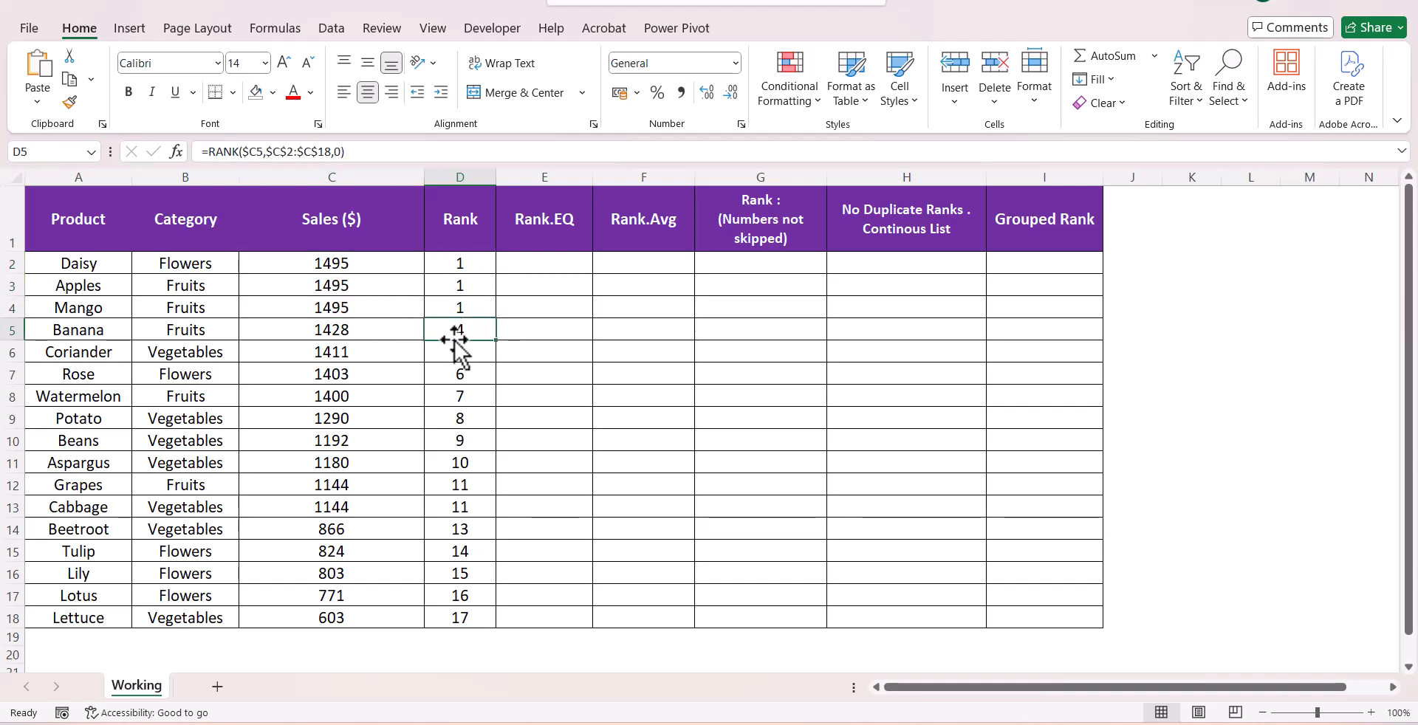
pyautogui.click(430, 278)
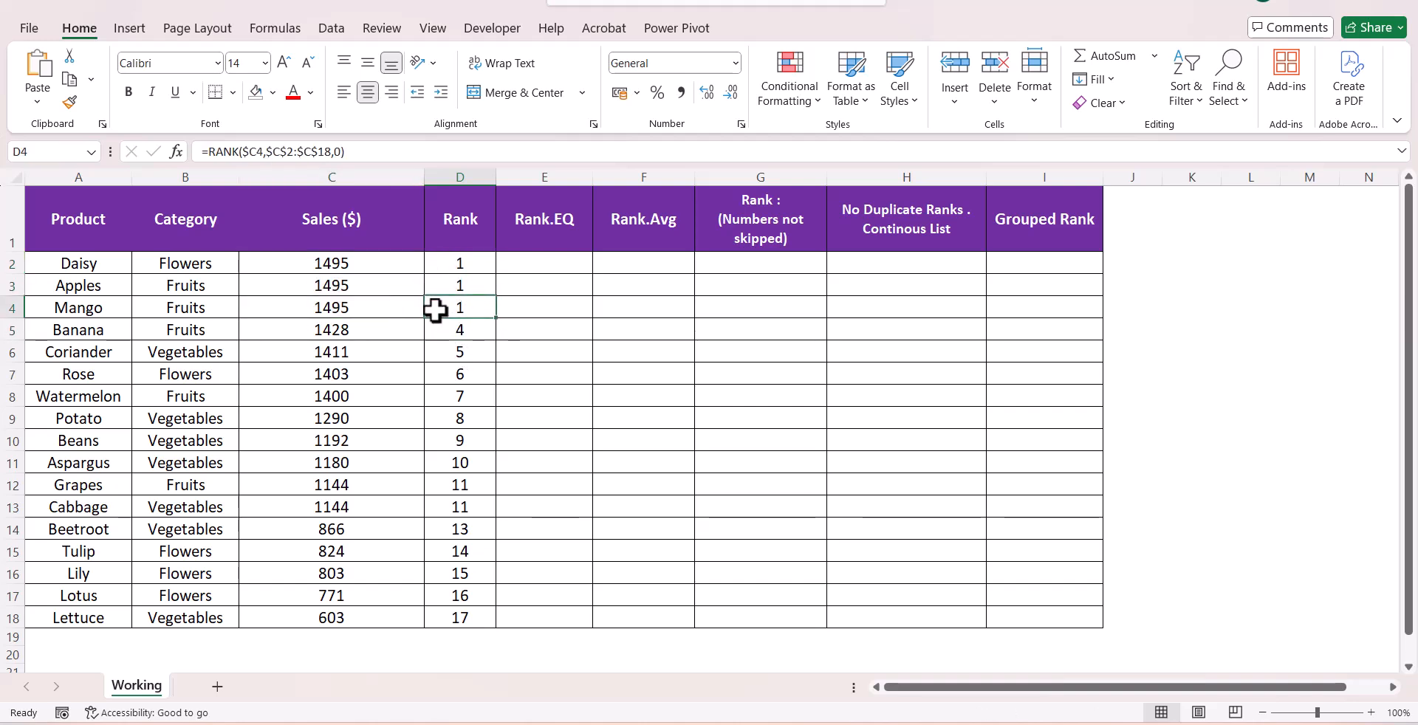
pyautogui.moveTo(367, 294); pyautogui.dragTo(443, 302)
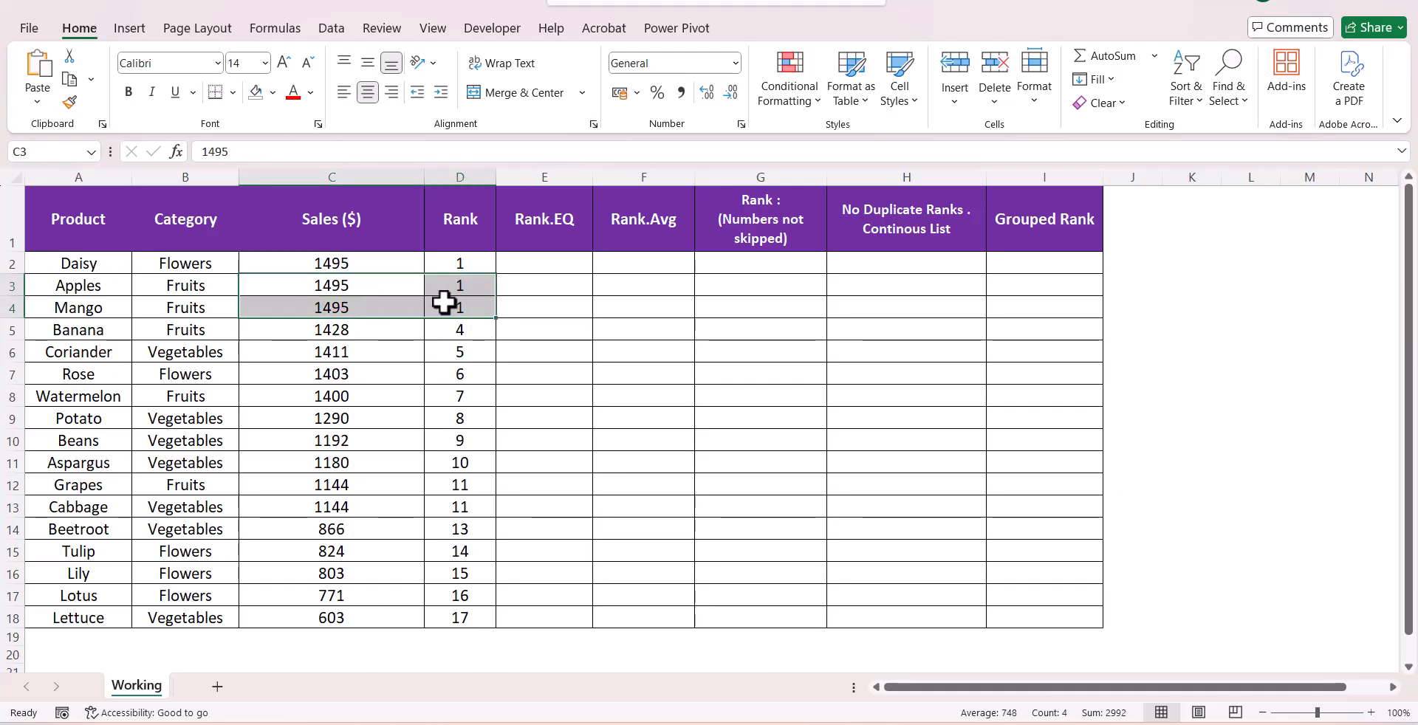
pyautogui.click(455, 329)
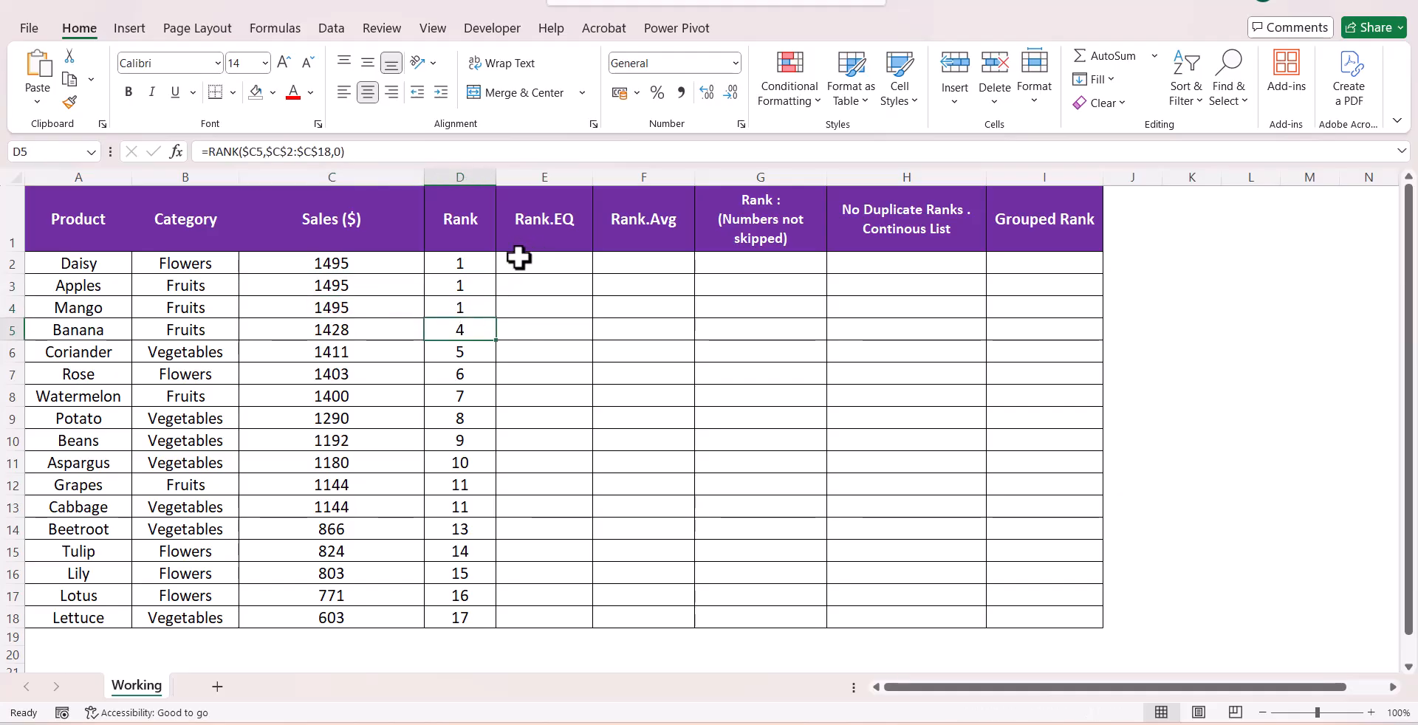
# Start a RANK.EQ formula in E2 using $C2 as the number argument, locking only the column
pyautogui.click(480, 222)
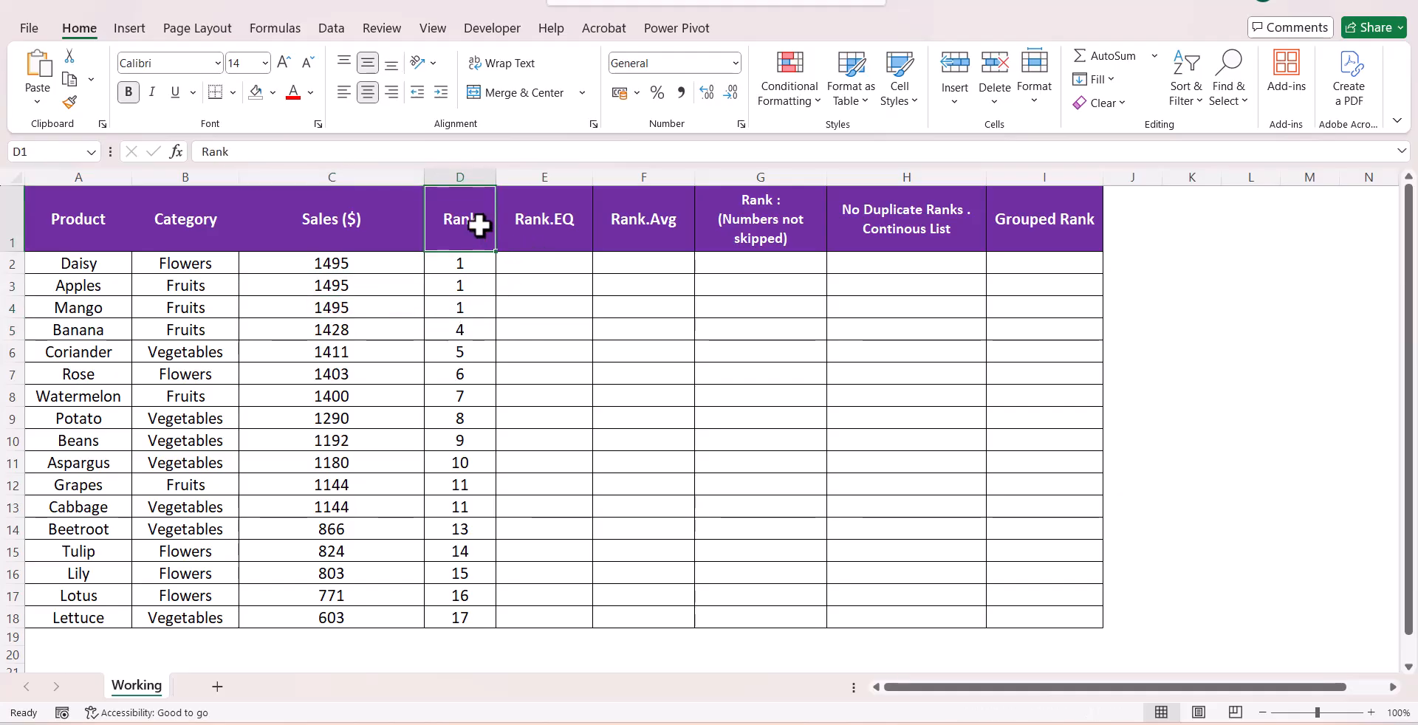
pyautogui.click(545, 266)
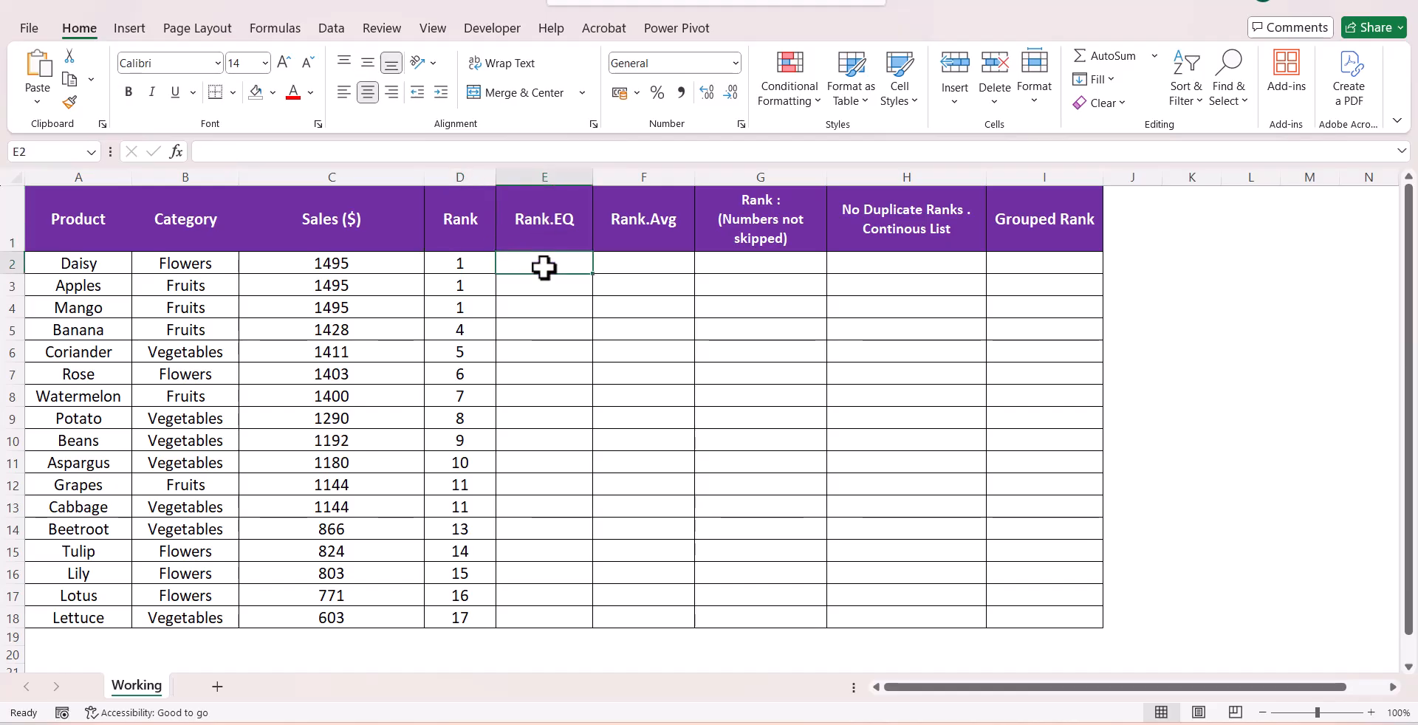
pyautogui.write('=ra')
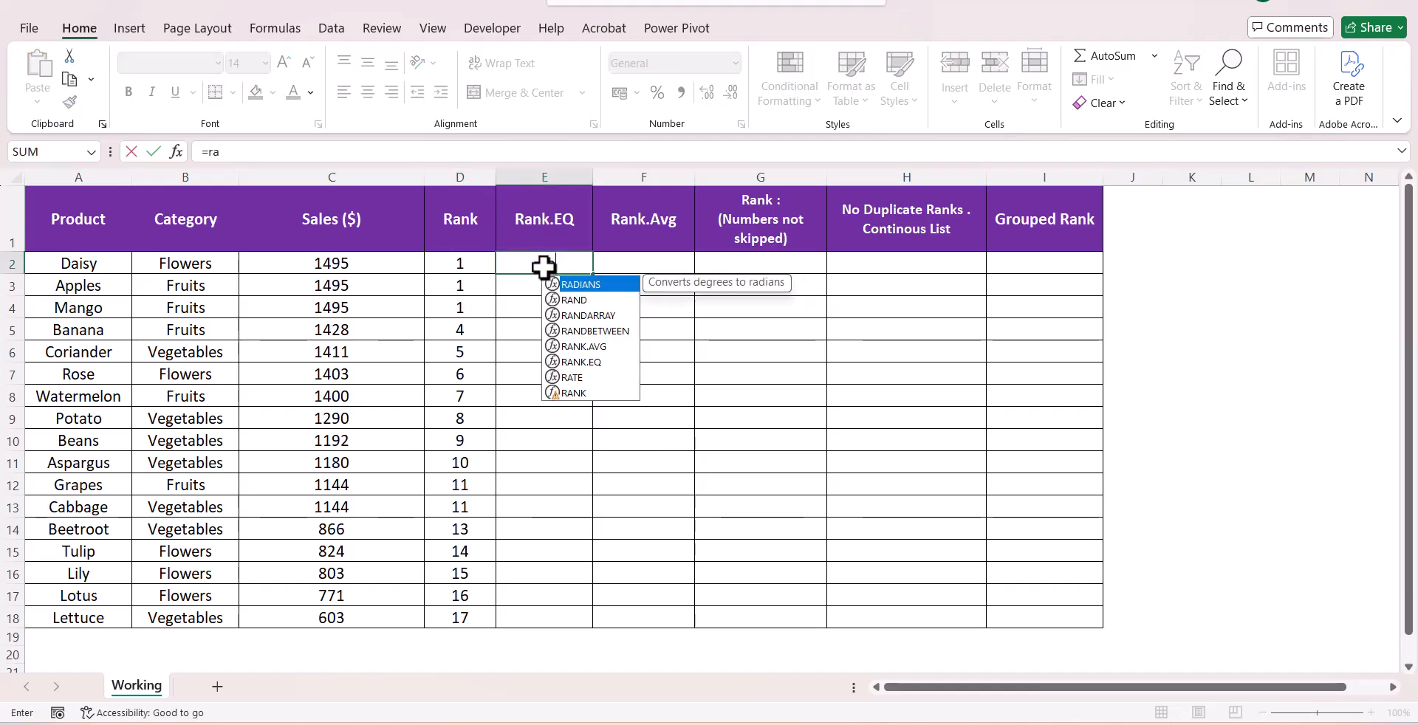
pyautogui.press('Down')
pyautogui.press('Down')
pyautogui.press('Down')
pyautogui.press('Down')
pyautogui.press('Down')
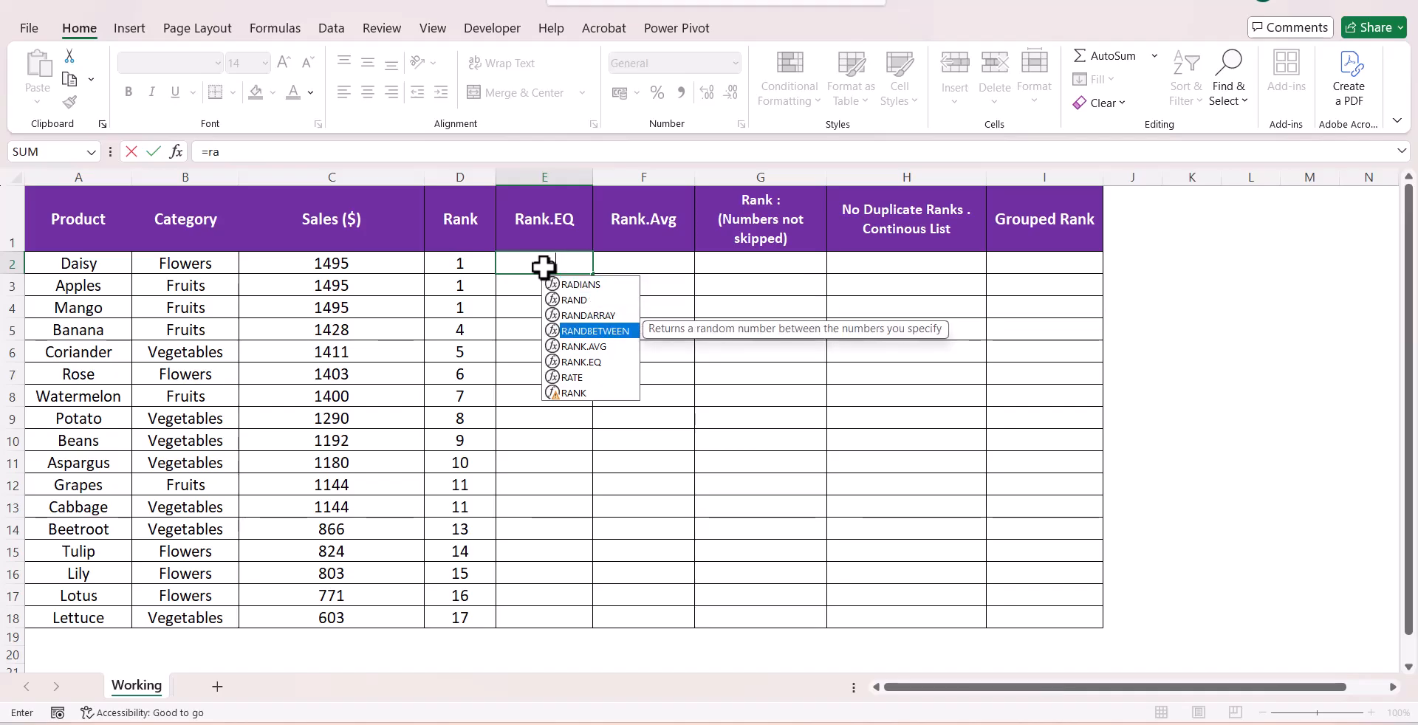
pyautogui.press('Tab')
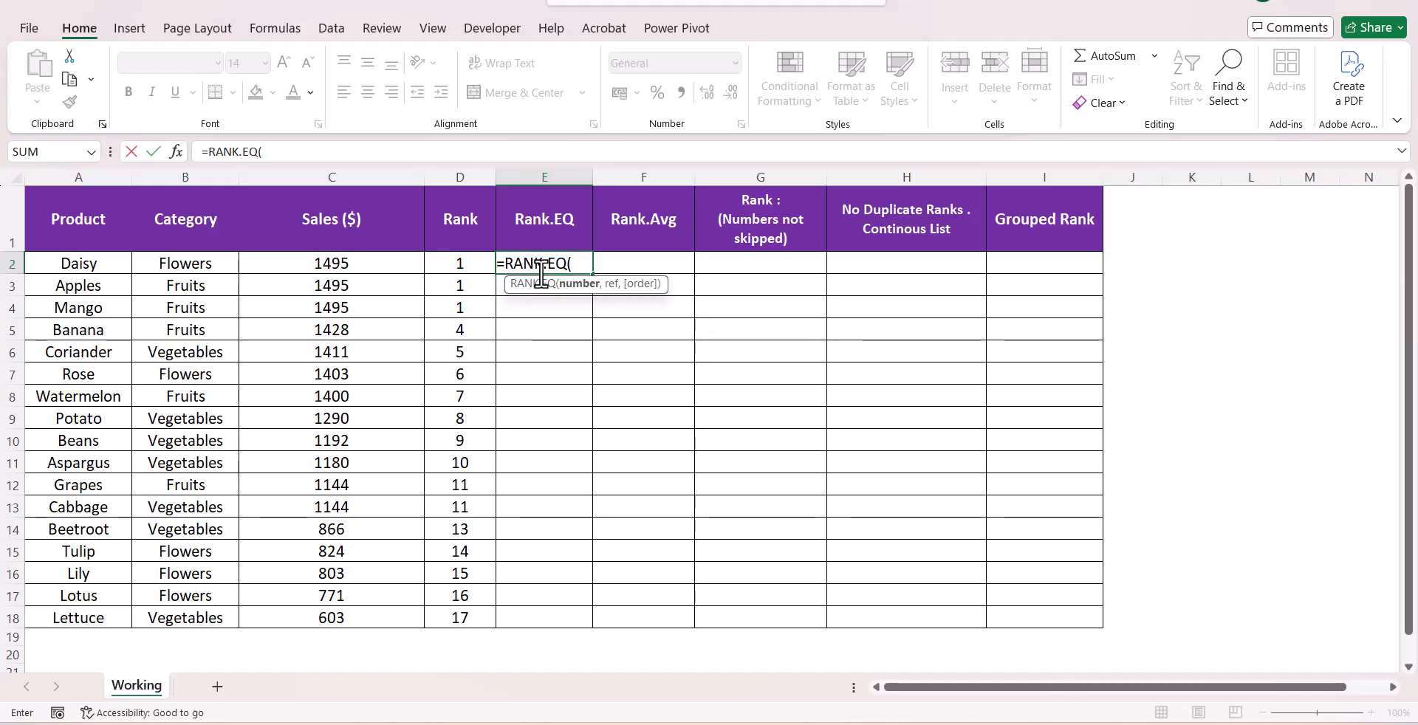
pyautogui.click(399, 264)
pyautogui.press('F4')
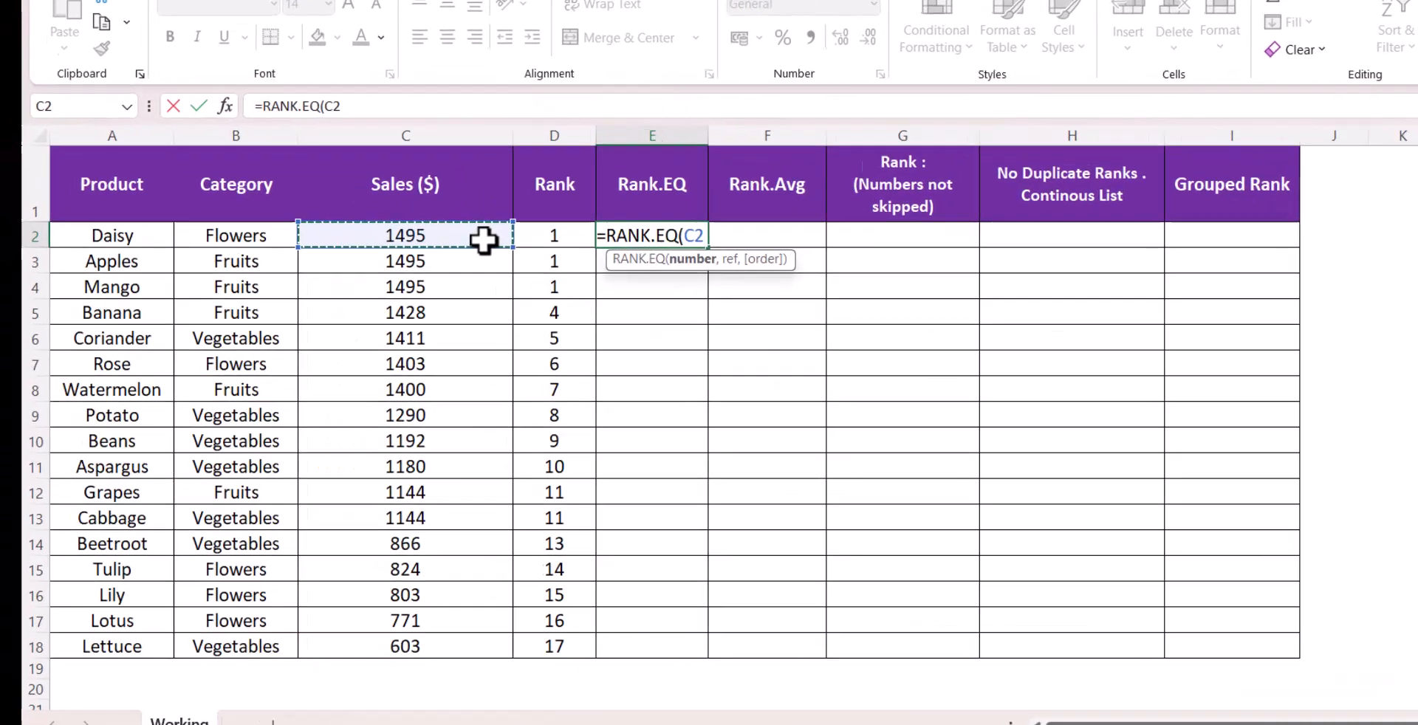
pyautogui.press('F4')
pyautogui.press('F4')
pyautogui.write(',')
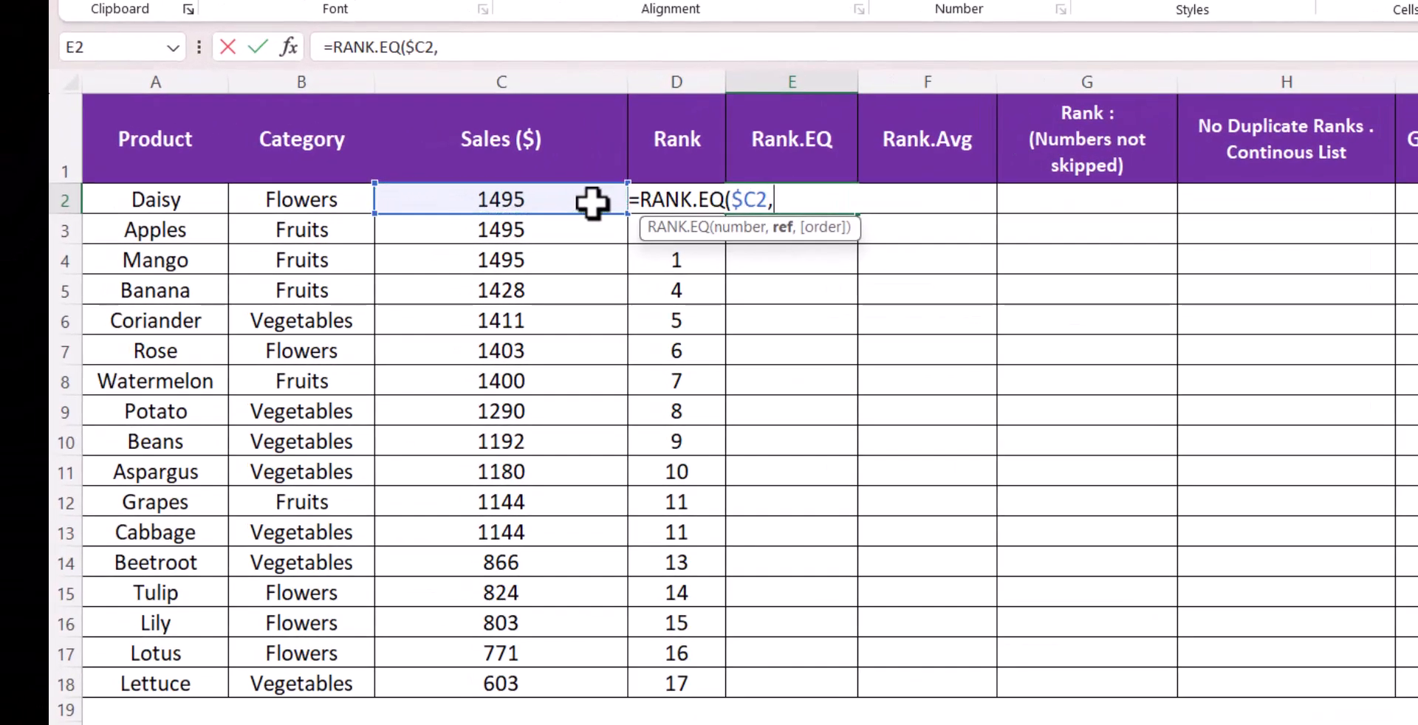
# Complete the formula with reference $C$2:$C$18 and order 0, then fill it down to E18
pyautogui.moveTo(589, 211); pyautogui.dragTo(580, 690)
pyautogui.press('F4')
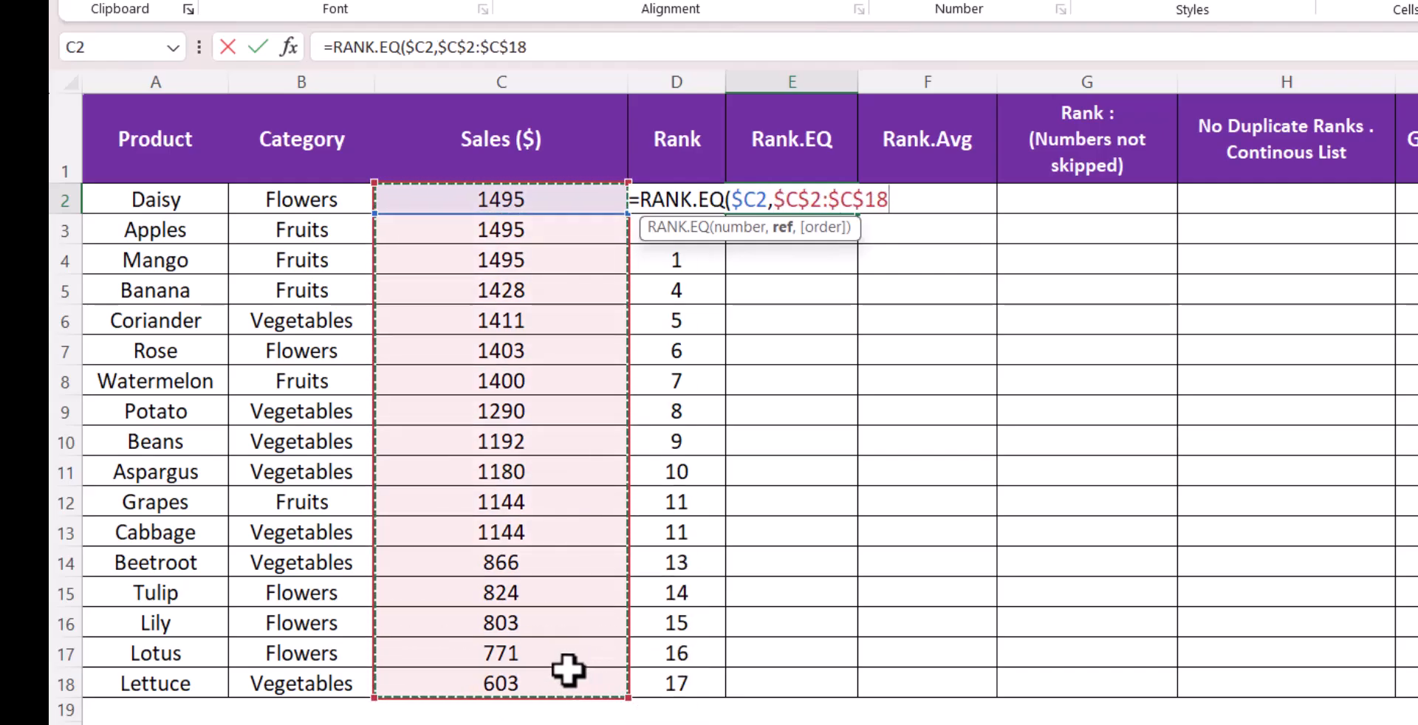
pyautogui.write(',0')
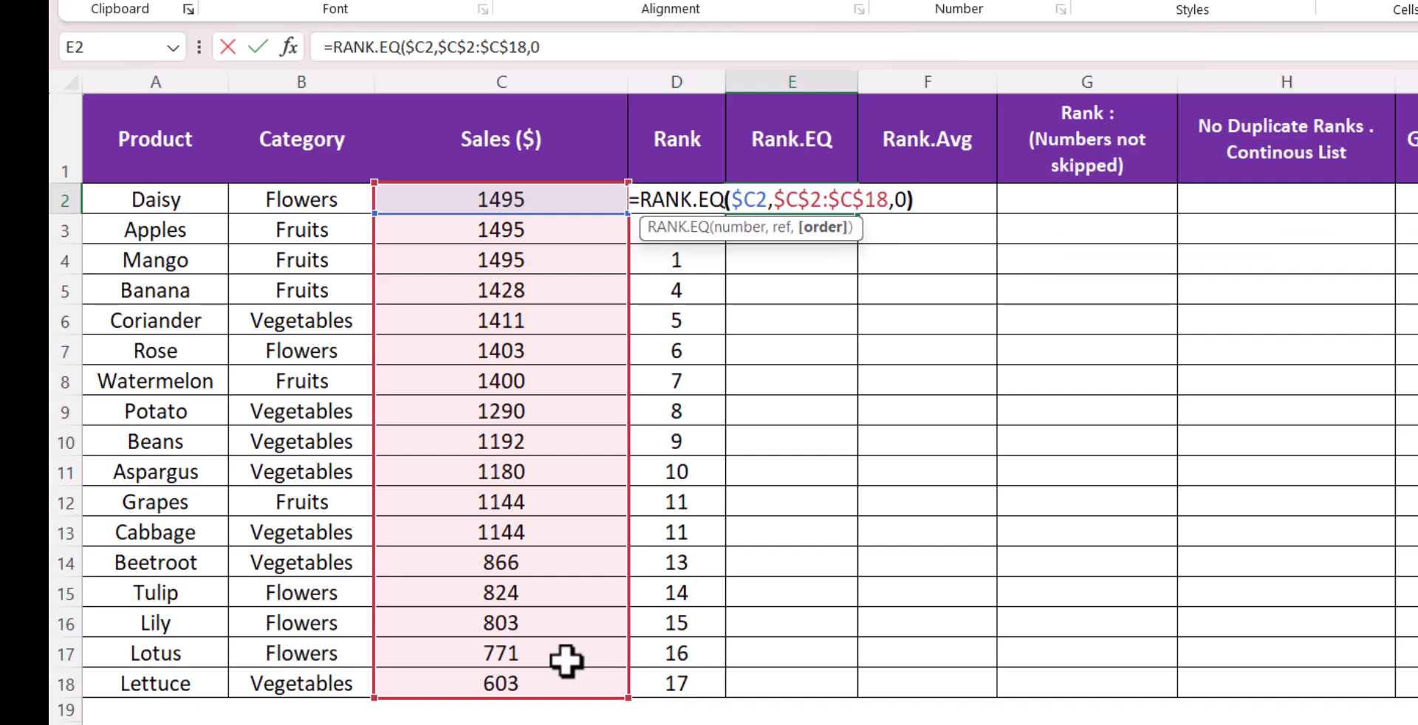
pyautogui.press('Return')
pyautogui.click(820, 200)
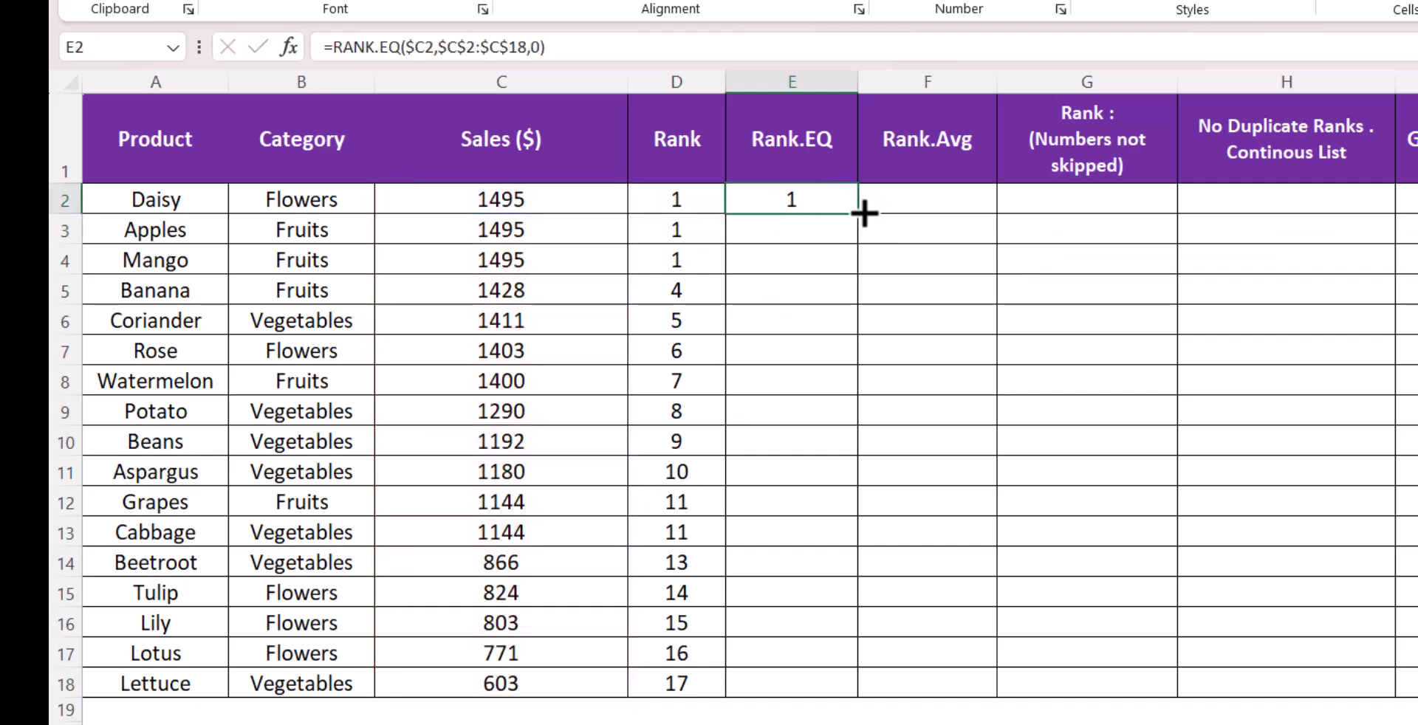
pyautogui.doubleClick(858, 213)
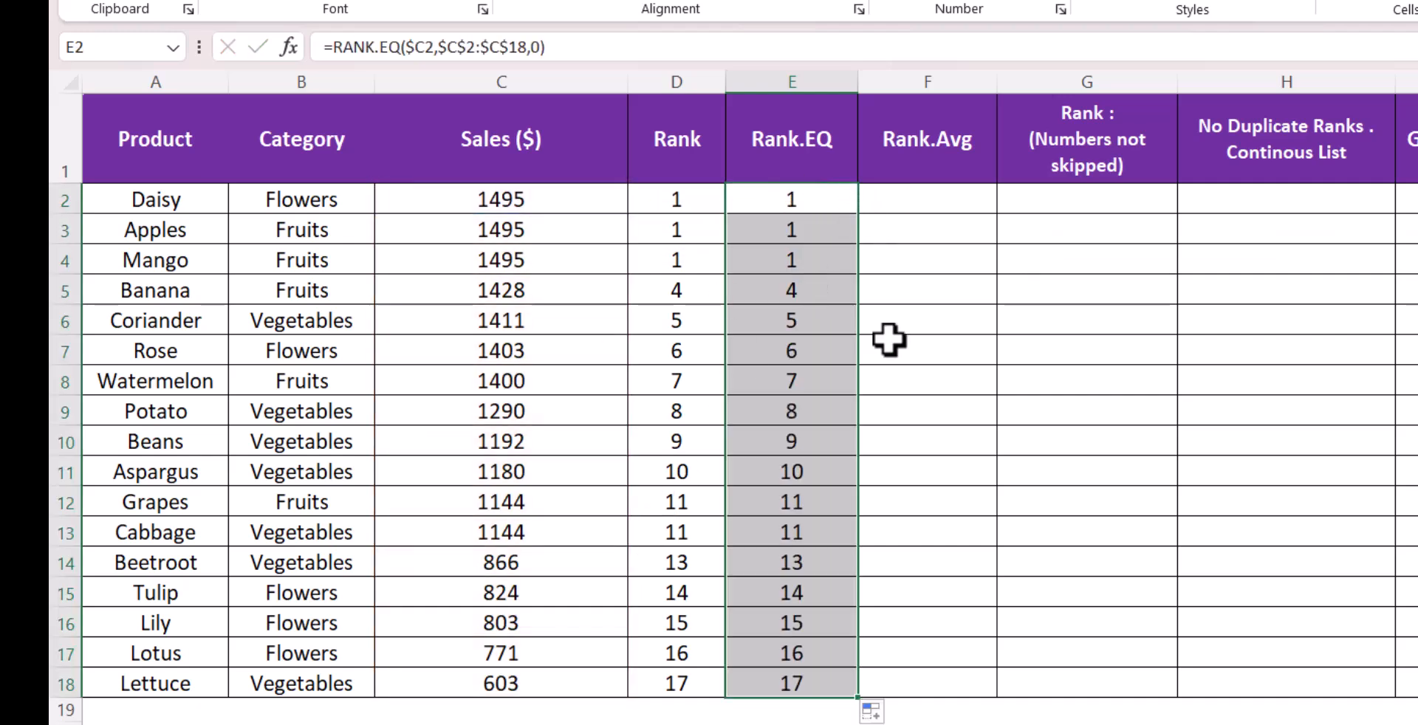
# Start a RANK.AVG formula in F2 using $C2 as the number argument
pyautogui.click(906, 200)
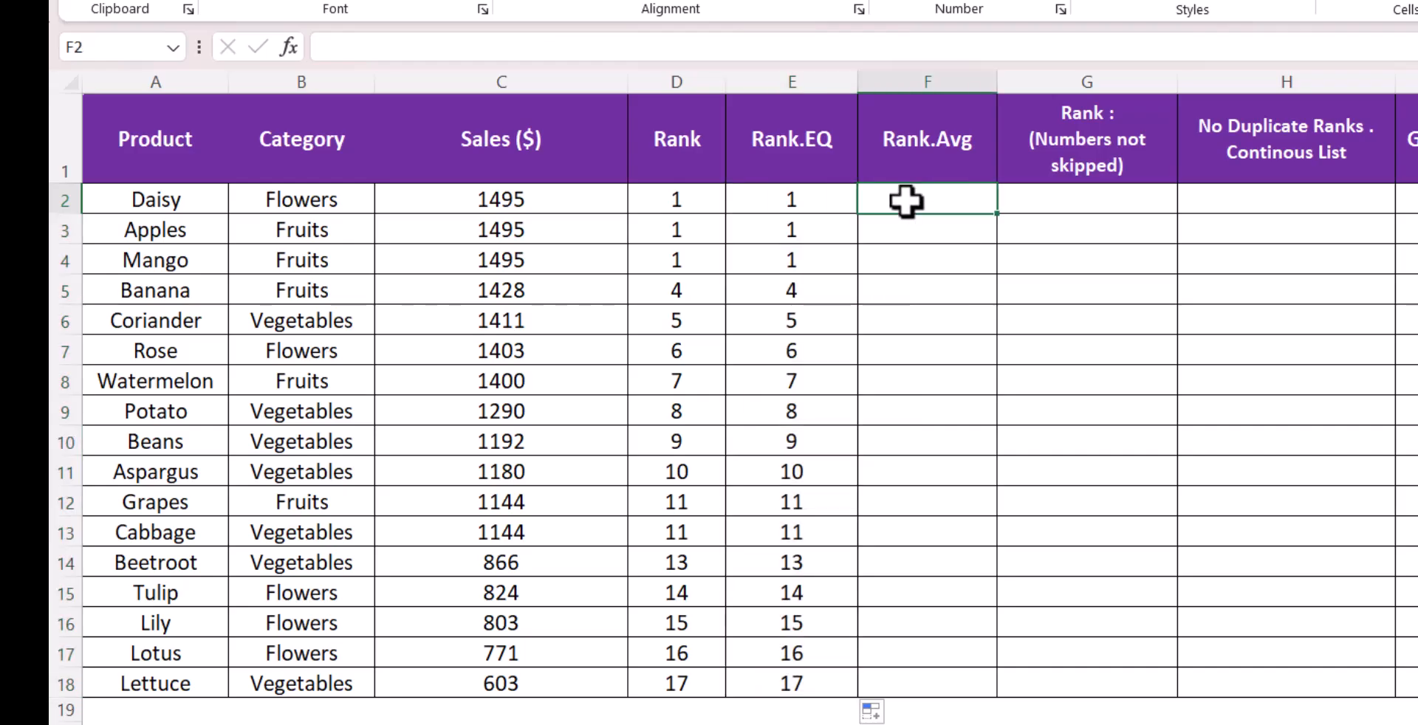
pyautogui.write('=ra')
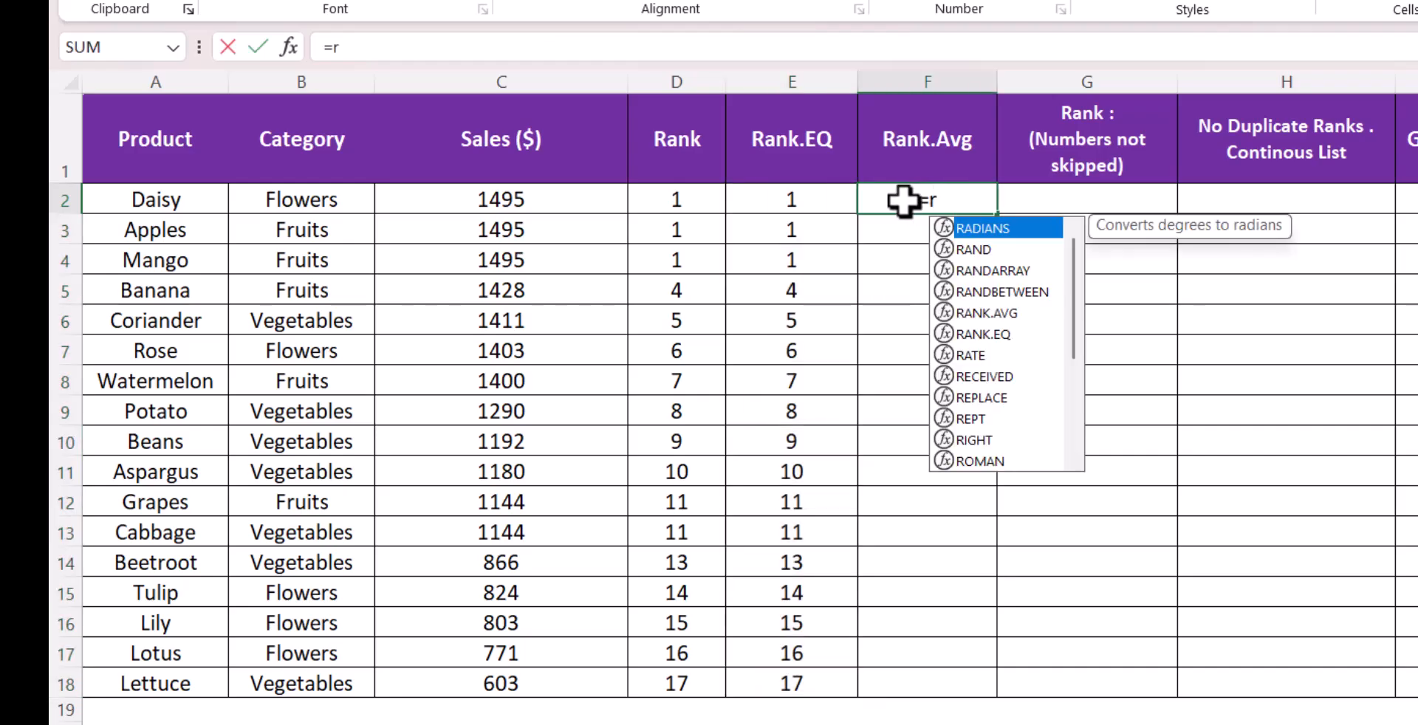
pyautogui.press('Down')
pyautogui.press('Down')
pyautogui.press('Down')
pyautogui.press('Down')
pyautogui.press('Tab')
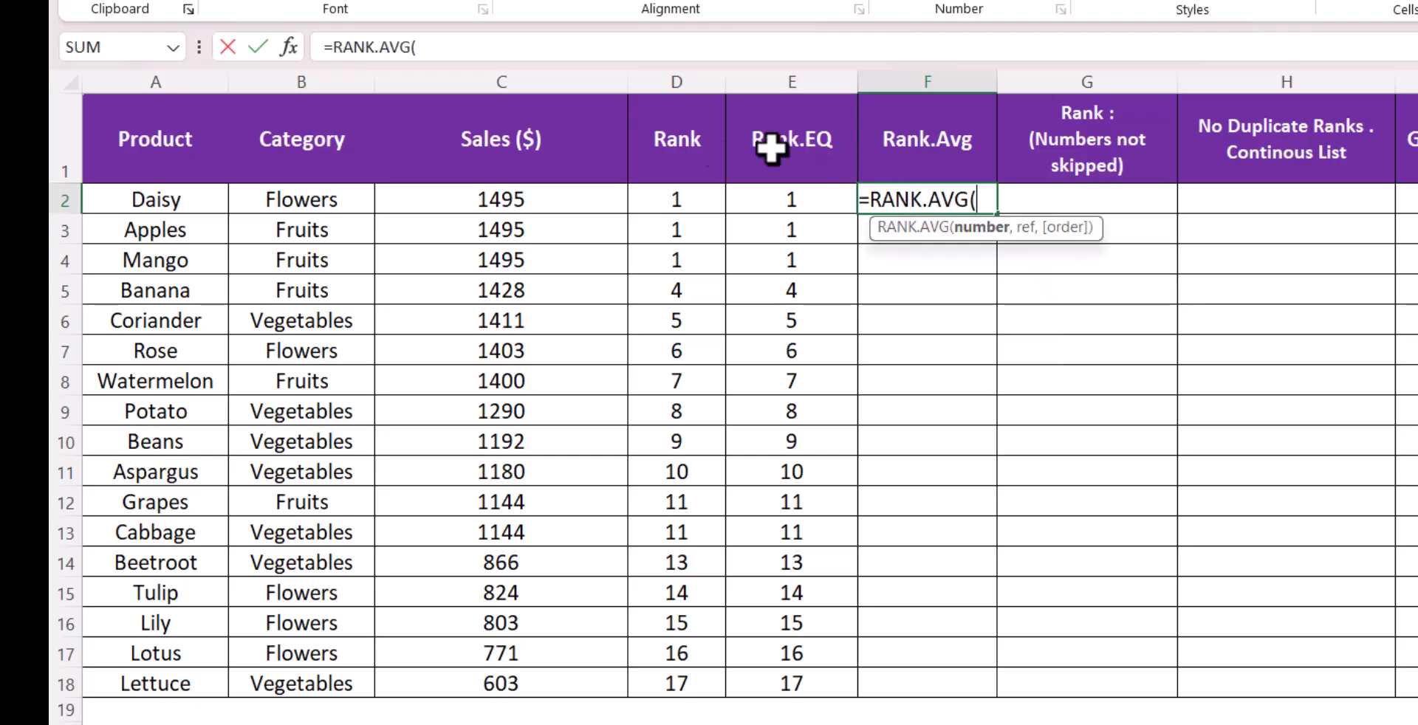
pyautogui.click(567, 198)
pyautogui.press('F4')
pyautogui.press('F4')
pyautogui.press('F4')
pyautogui.write(',')
# Complete the RANK.AVG formula with reference $C$2:$C$18 and order 0, then fill it down to F18
pyautogui.moveTo(566, 198); pyautogui.dragTo(573, 683)
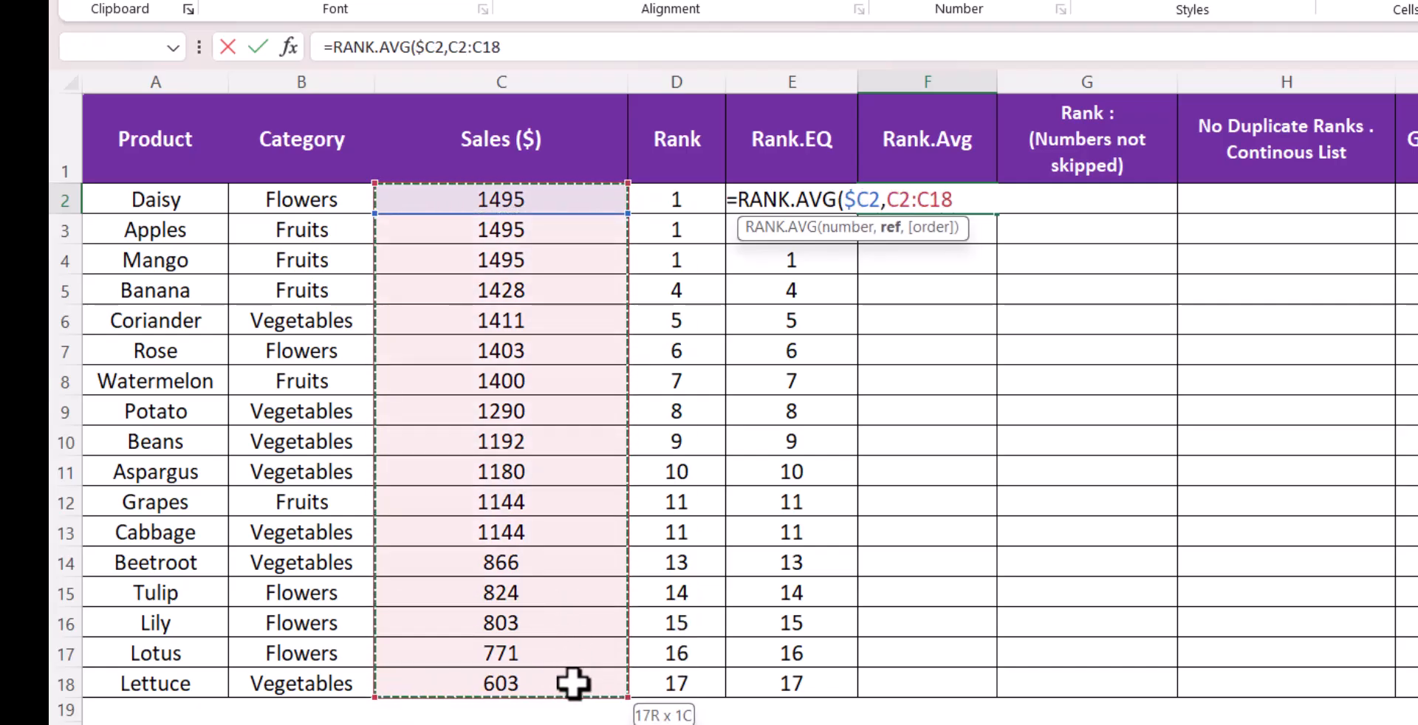
pyautogui.press('F4')
pyautogui.write(',')
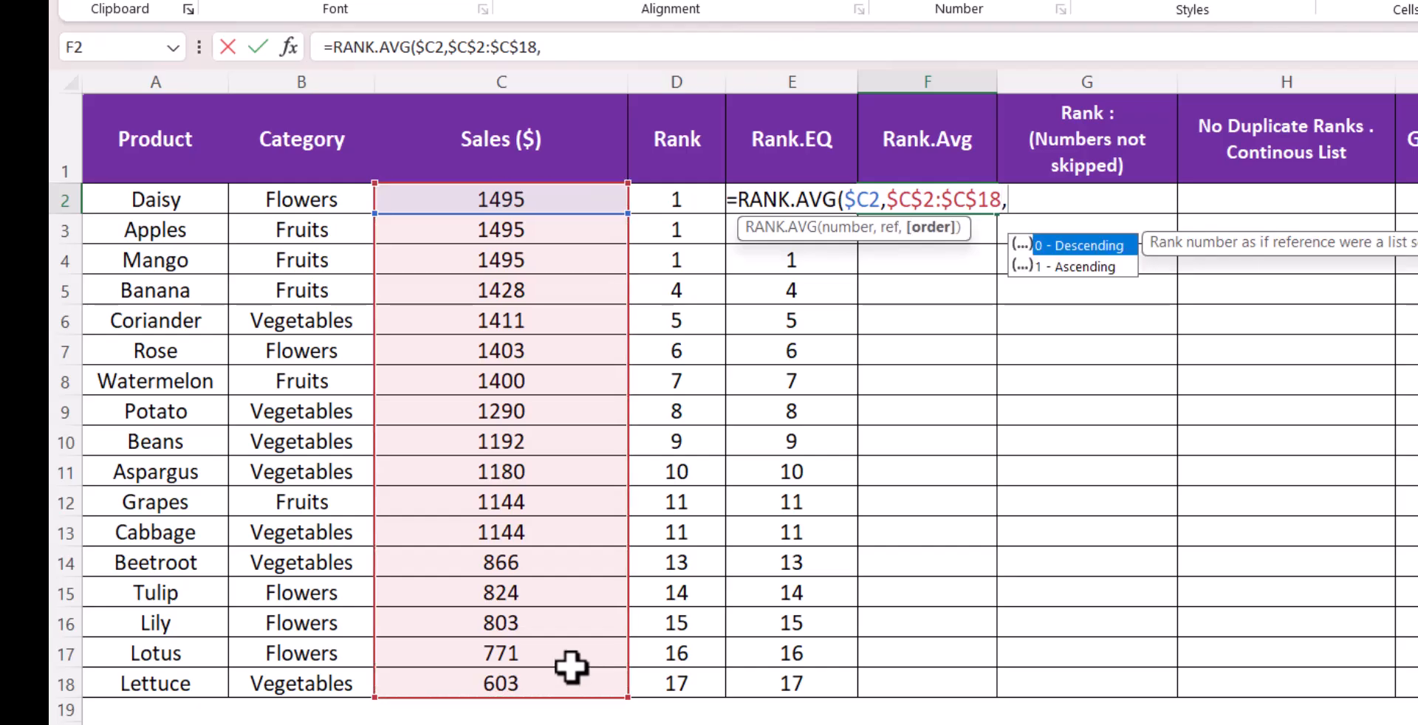
pyautogui.write('0')
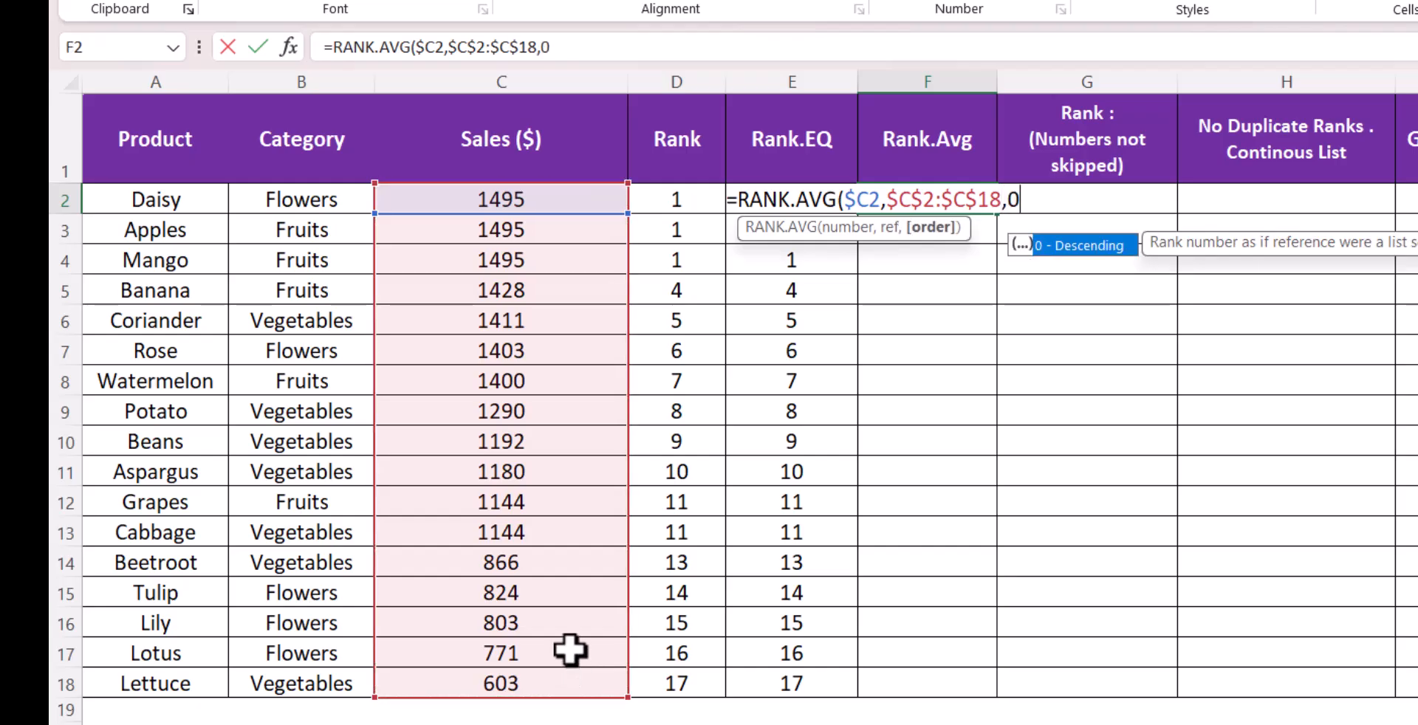
pyautogui.write(')')
pyautogui.press('Return')
pyautogui.click(958, 204)
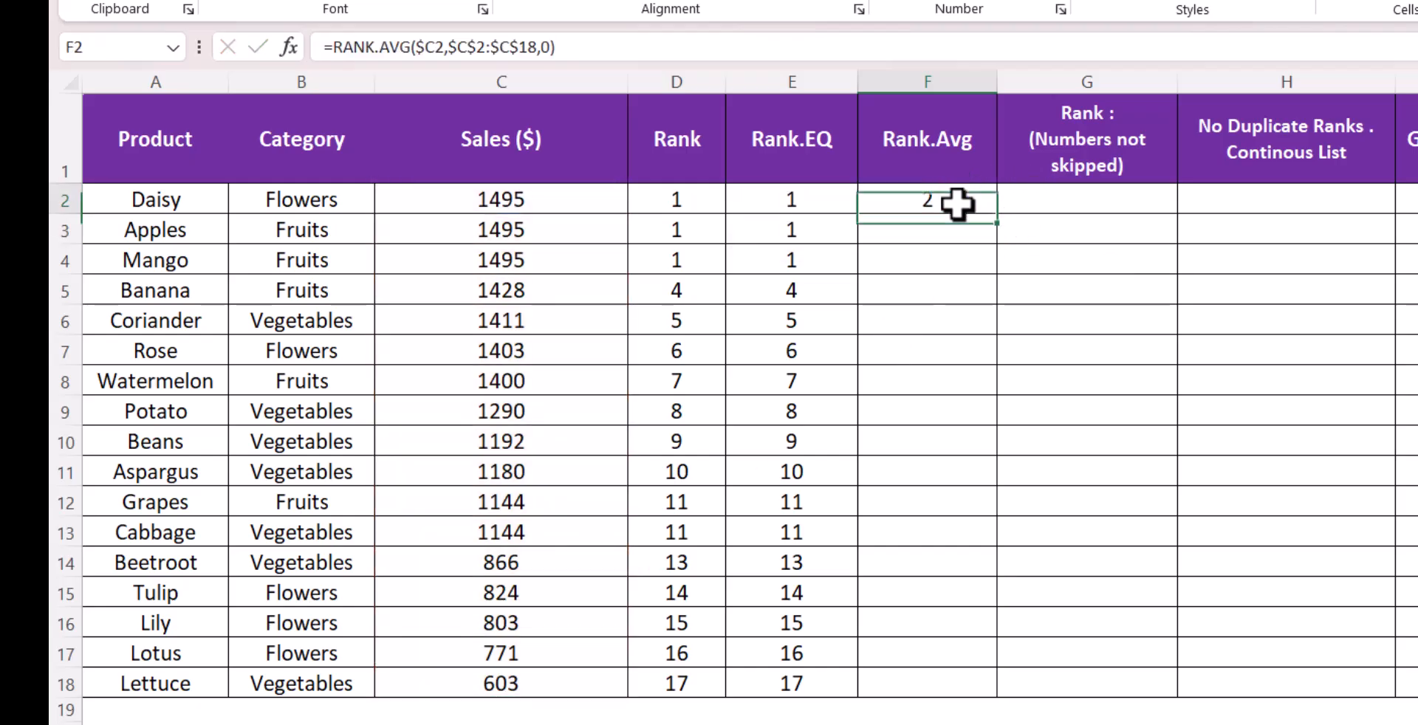
pyautogui.doubleClick(997, 214)
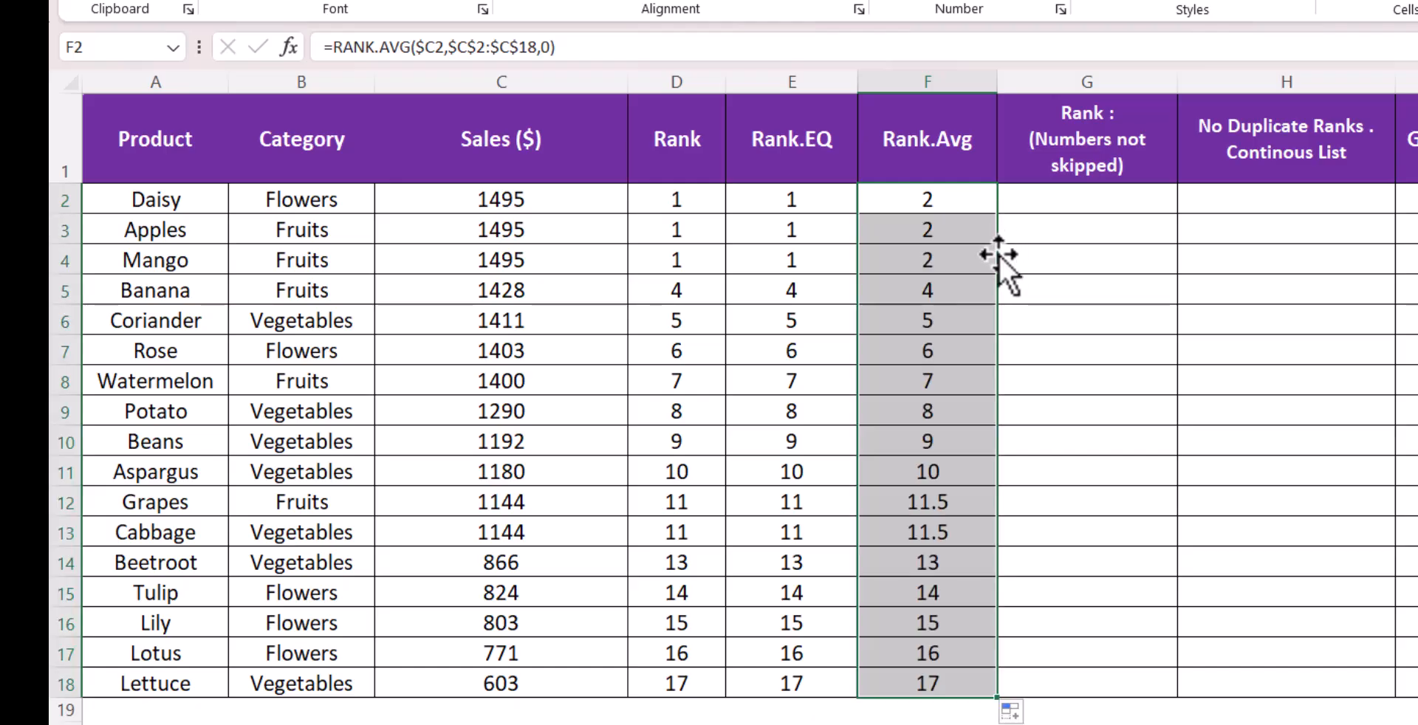
# Fill the Rank.Avg cells F2:F4 for the tied 1495 rows with orange
pyautogui.moveTo(949, 267); pyautogui.dragTo(942, 203)
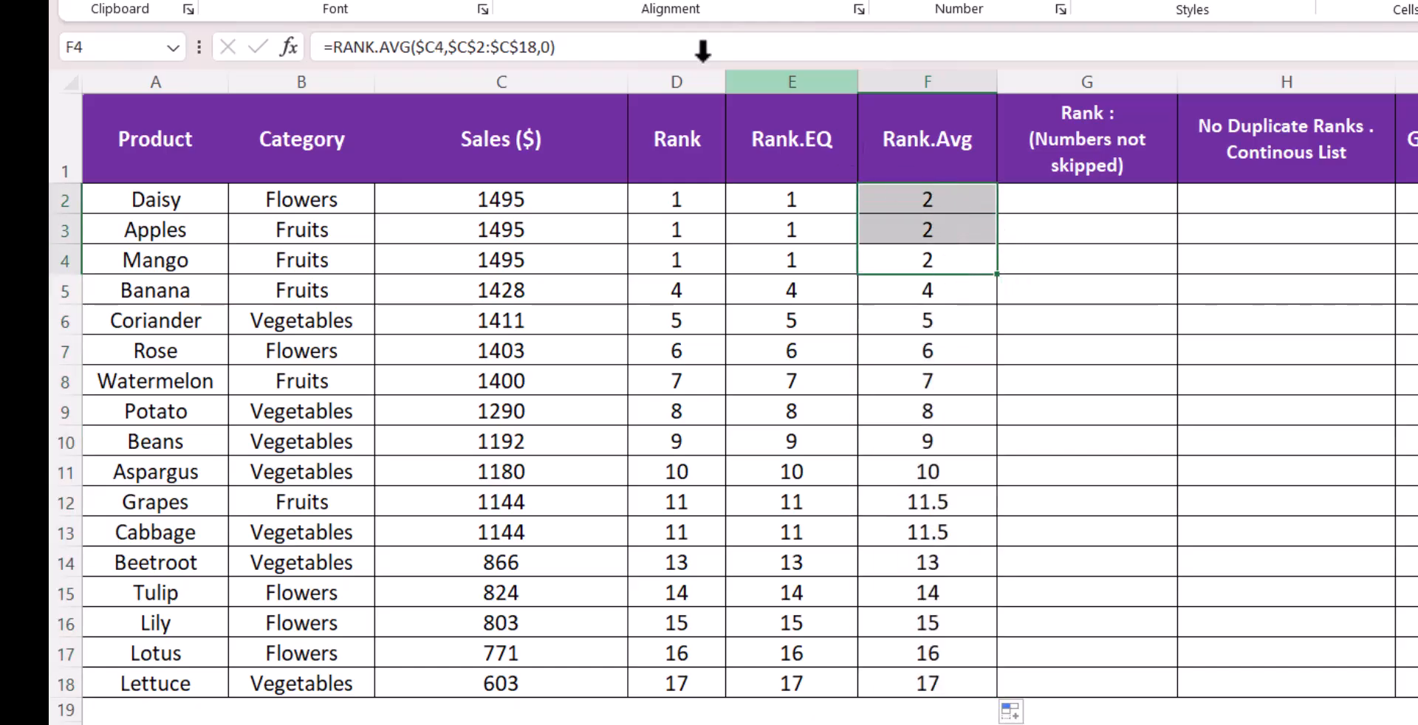
pyautogui.click(427, 4)
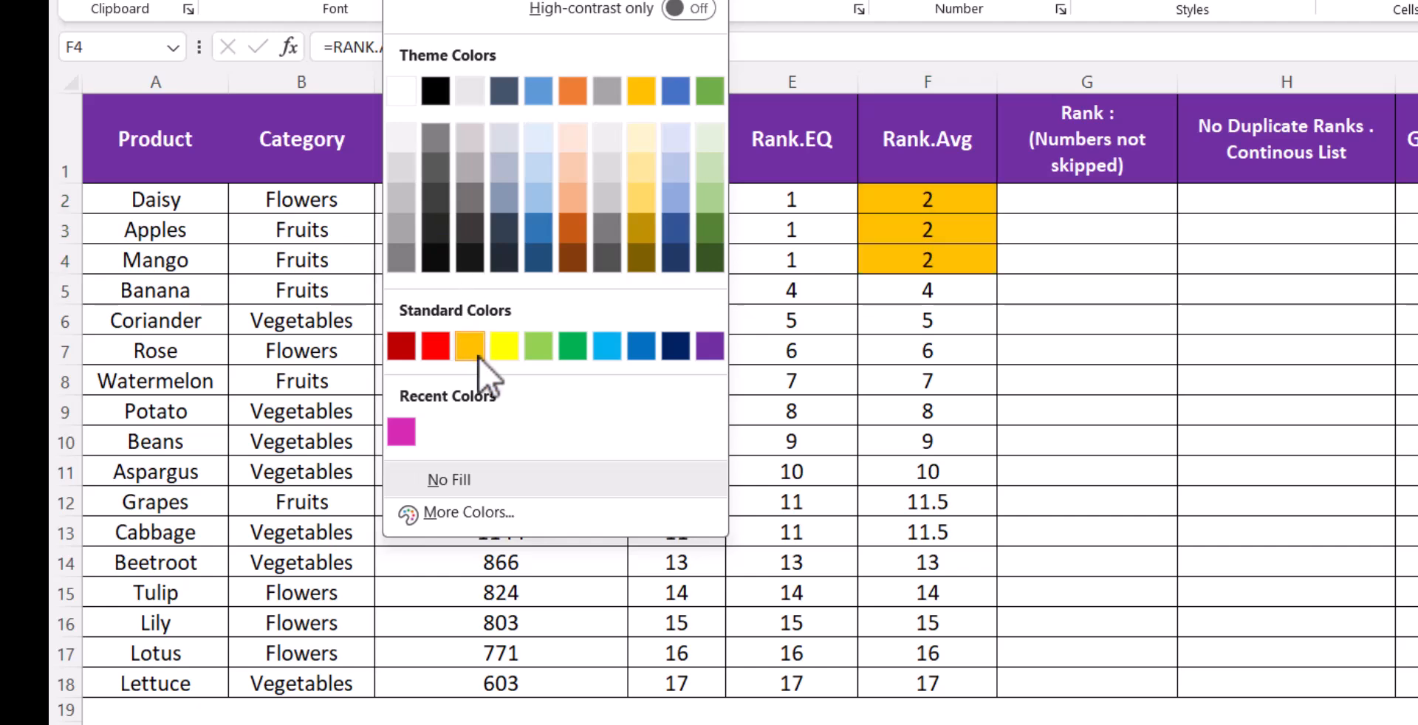
pyautogui.click(452, 345)
# Compare the Rank.EQ and Rank.Avg formulas and results for the tied 1495 rows and the following row
pyautogui.moveTo(752, 193); pyautogui.dragTo(761, 257)
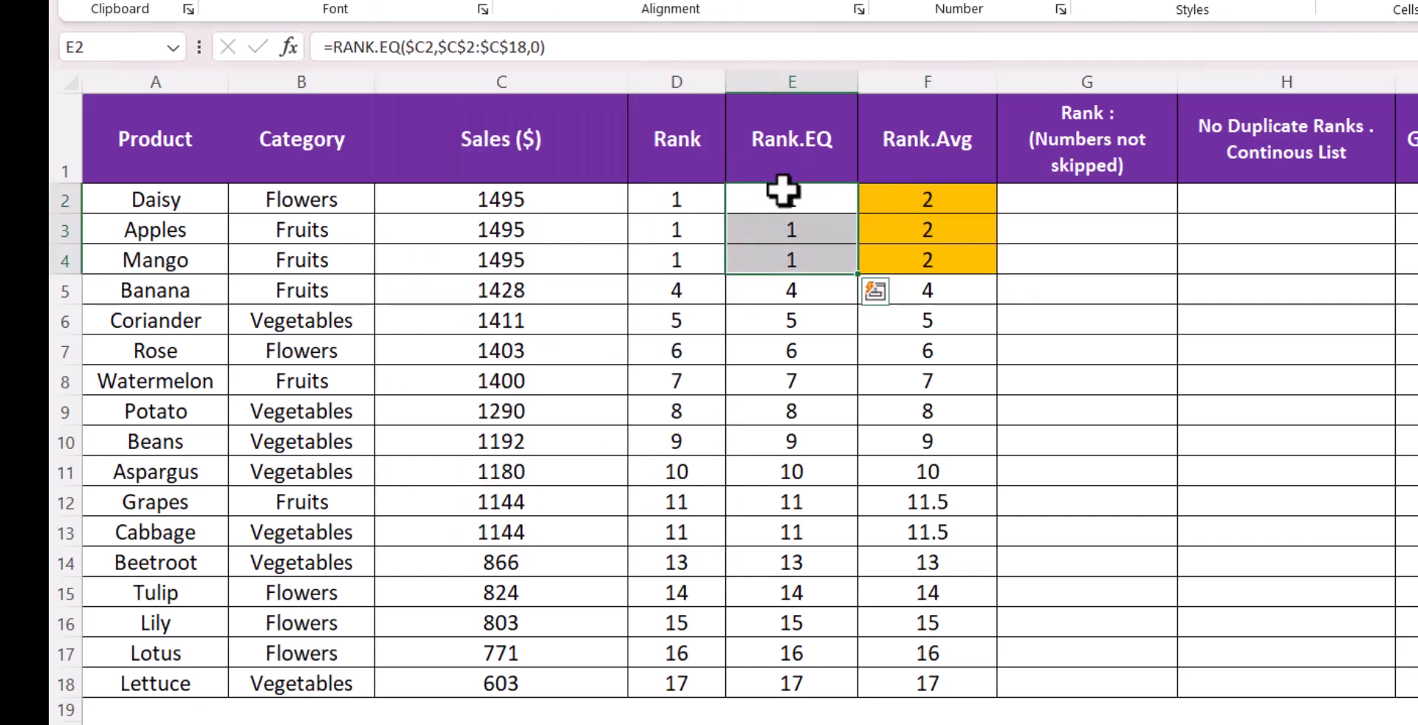
pyautogui.click(782, 194)
pyautogui.click(782, 225)
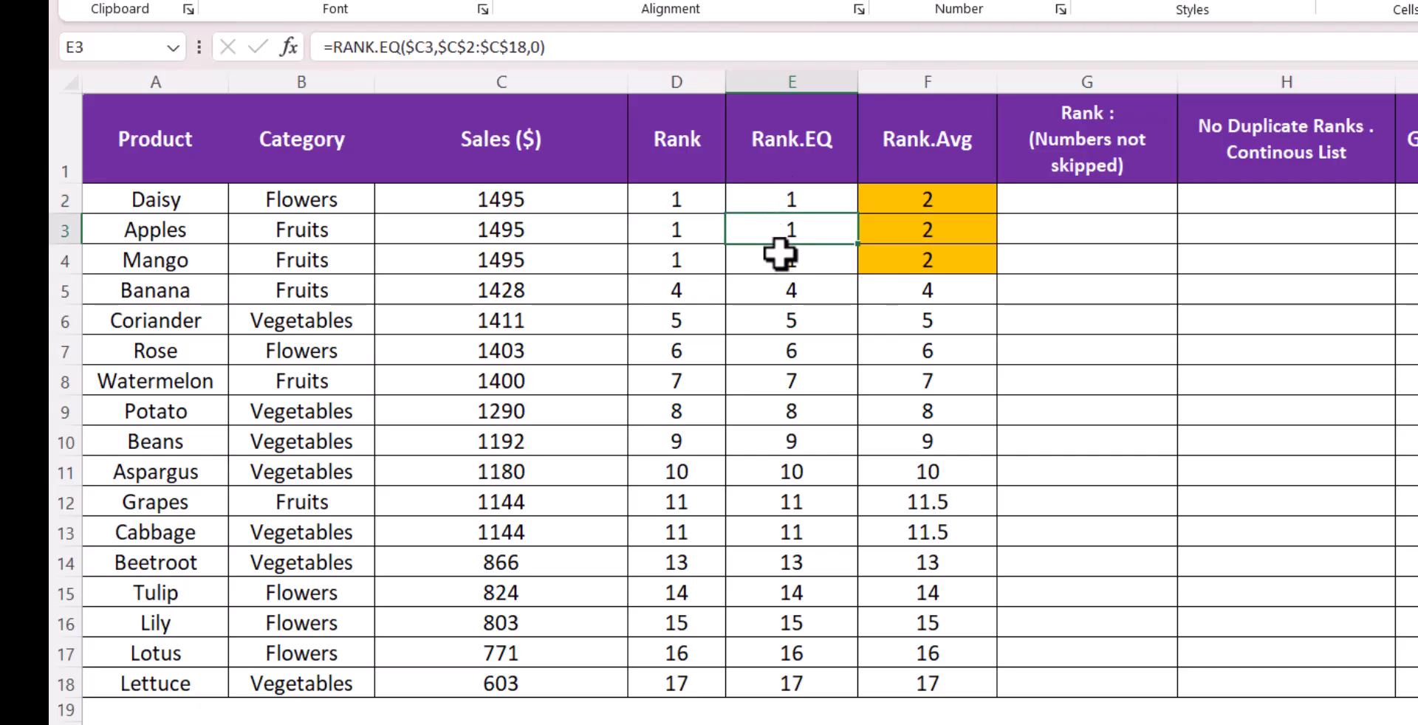
pyautogui.click(781, 258)
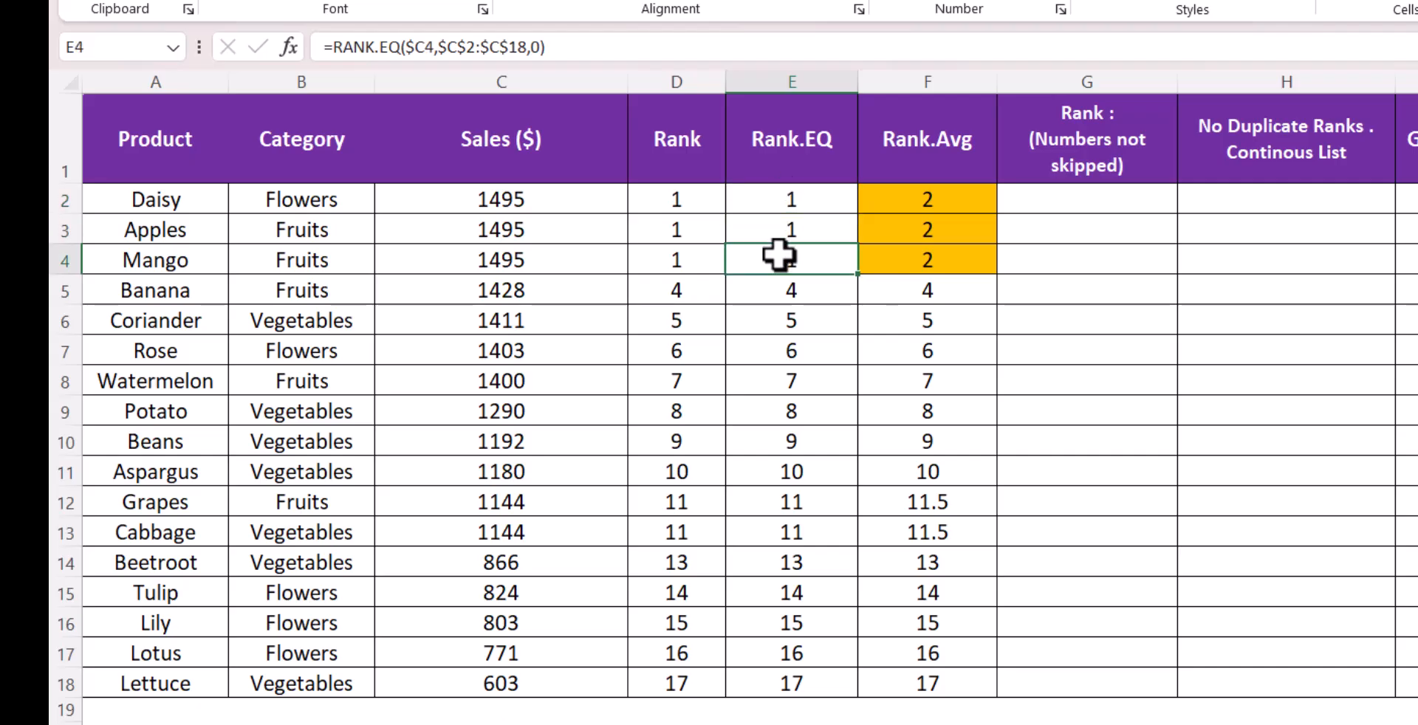
pyautogui.click(790, 192)
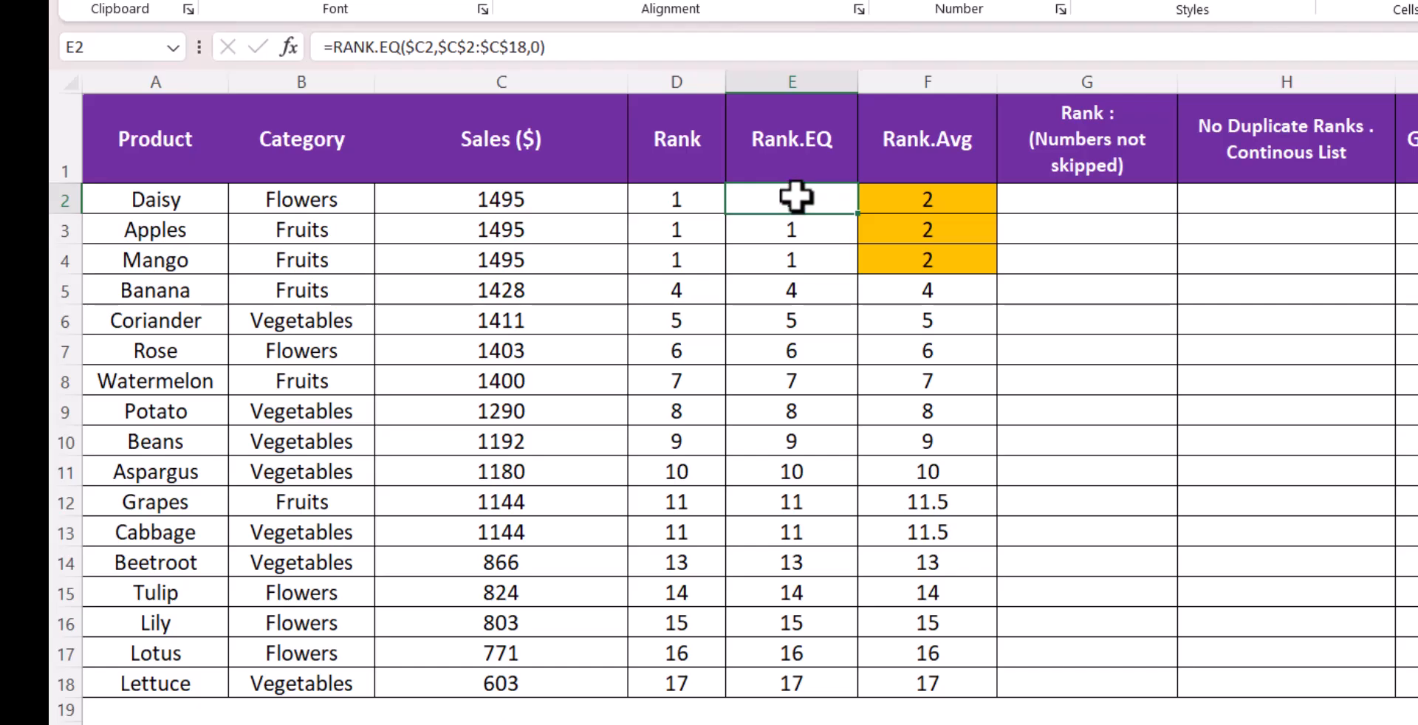
pyautogui.click(789, 218)
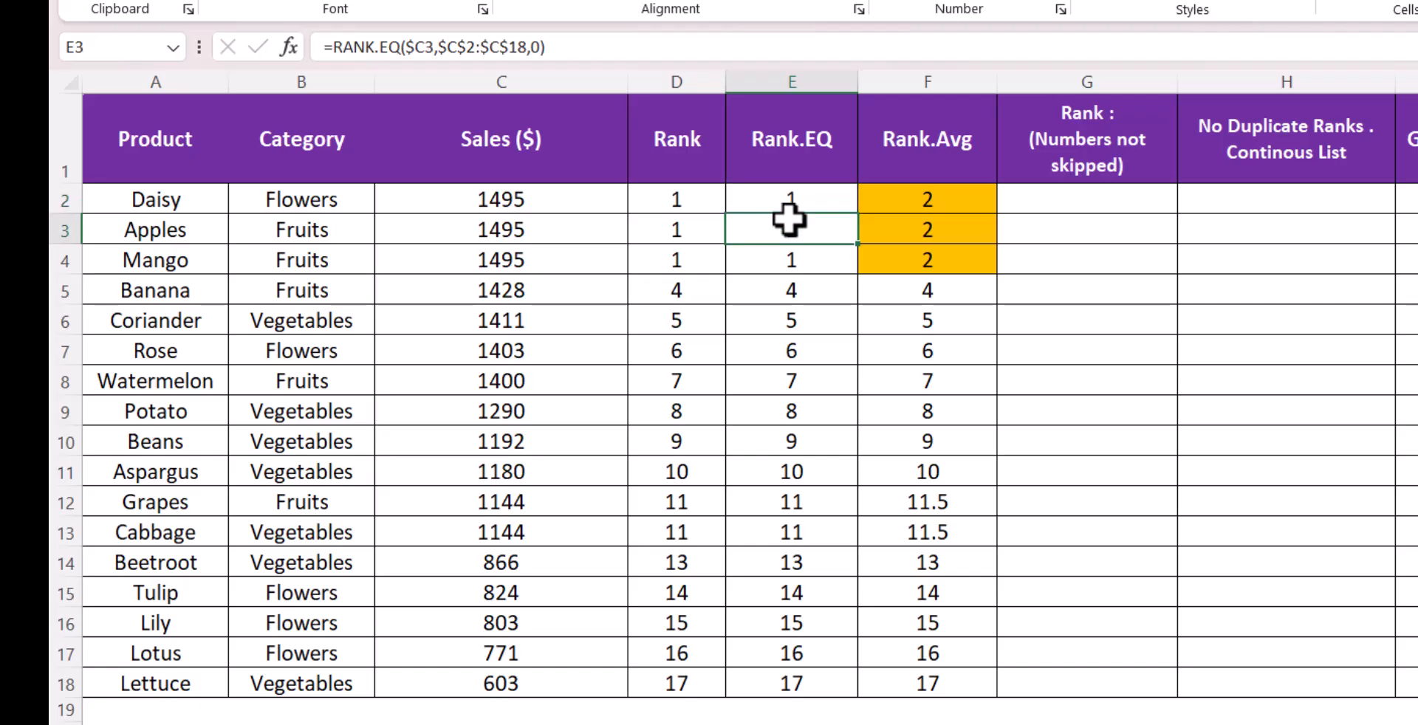
pyautogui.click(797, 254)
pyautogui.click(796, 197)
pyautogui.moveTo(797, 197); pyautogui.dragTo(801, 255)
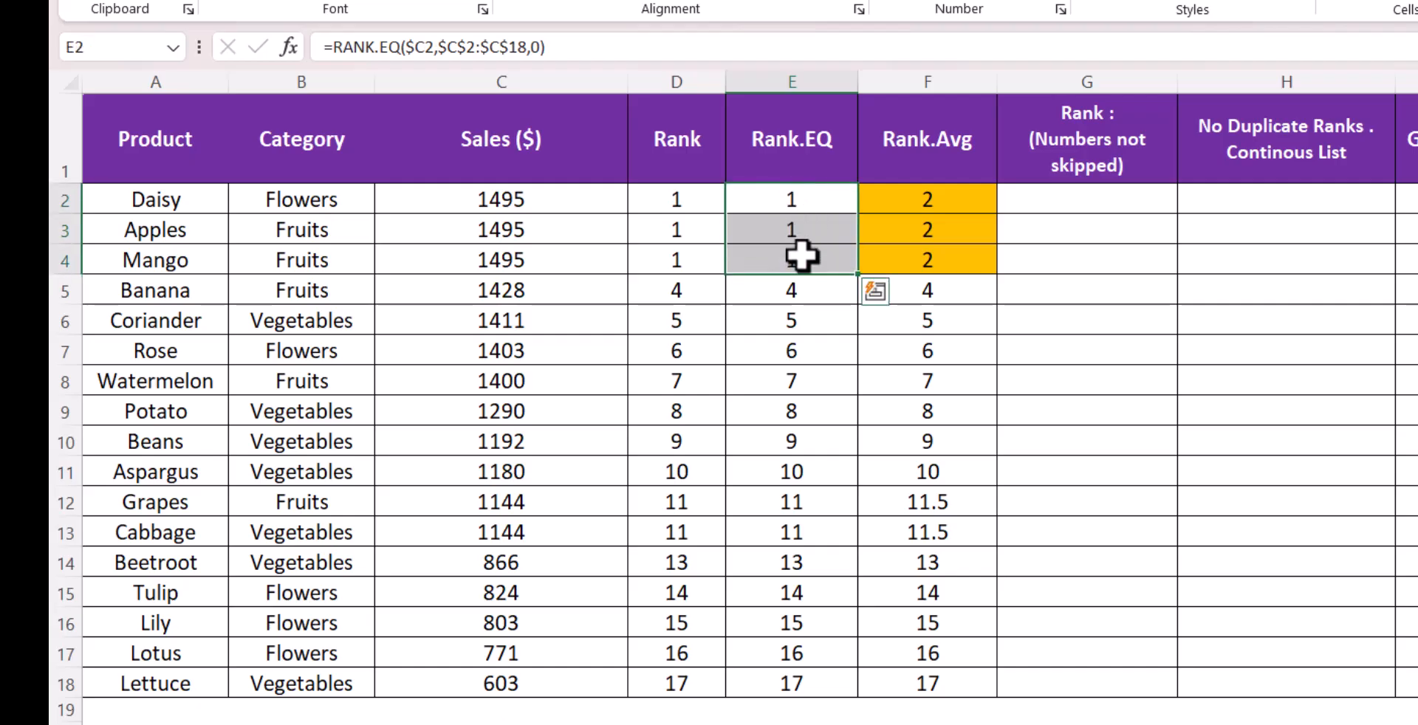
pyautogui.moveTo(821, 201); pyautogui.dragTo(824, 255)
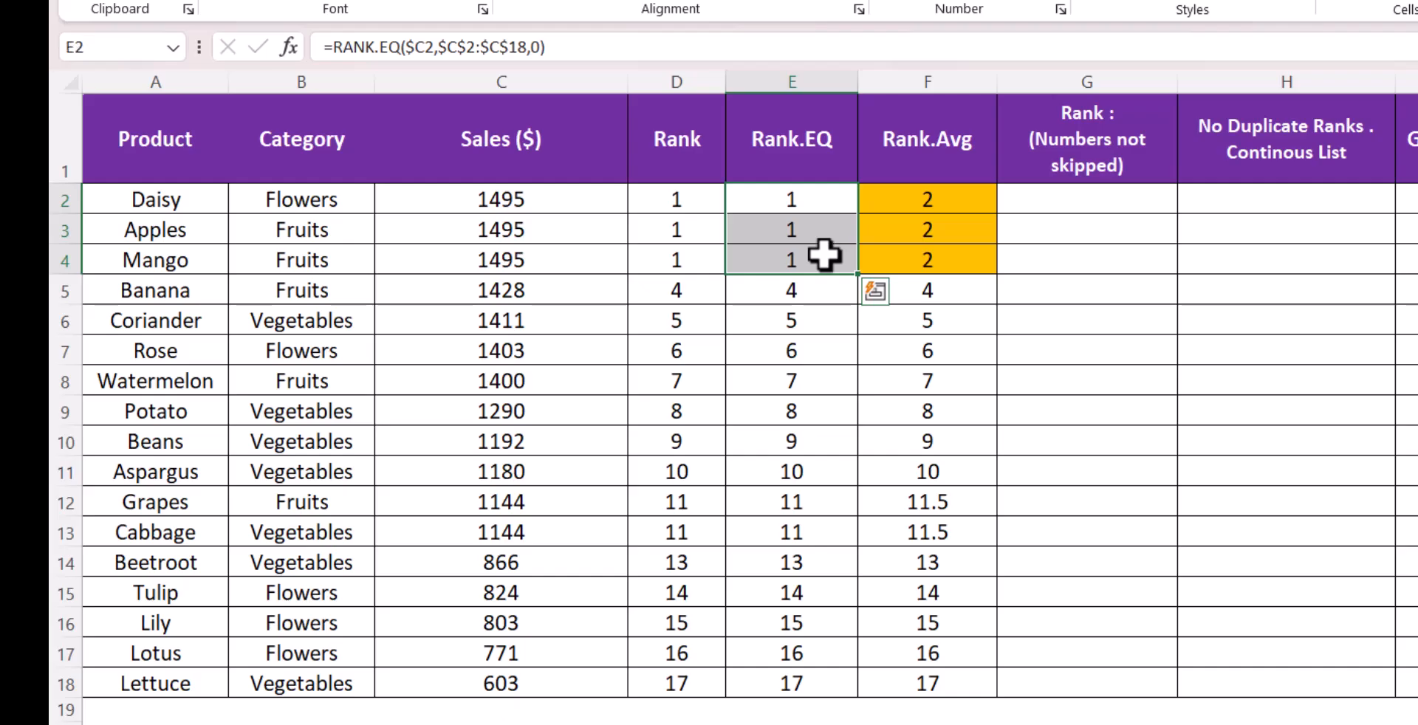
pyautogui.moveTo(897, 198); pyautogui.dragTo(910, 257)
pyautogui.moveTo(913, 198); pyautogui.dragTo(912, 264)
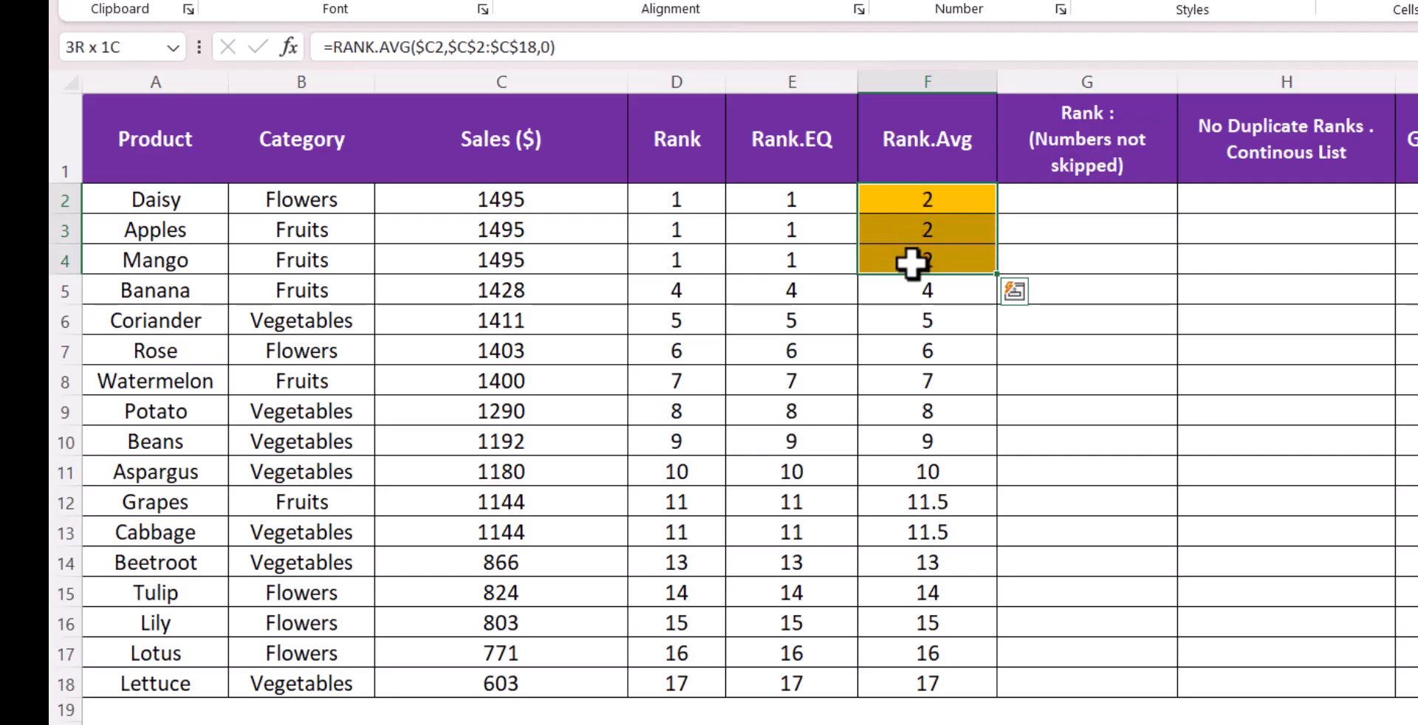
pyautogui.moveTo(803, 198); pyautogui.dragTo(812, 256)
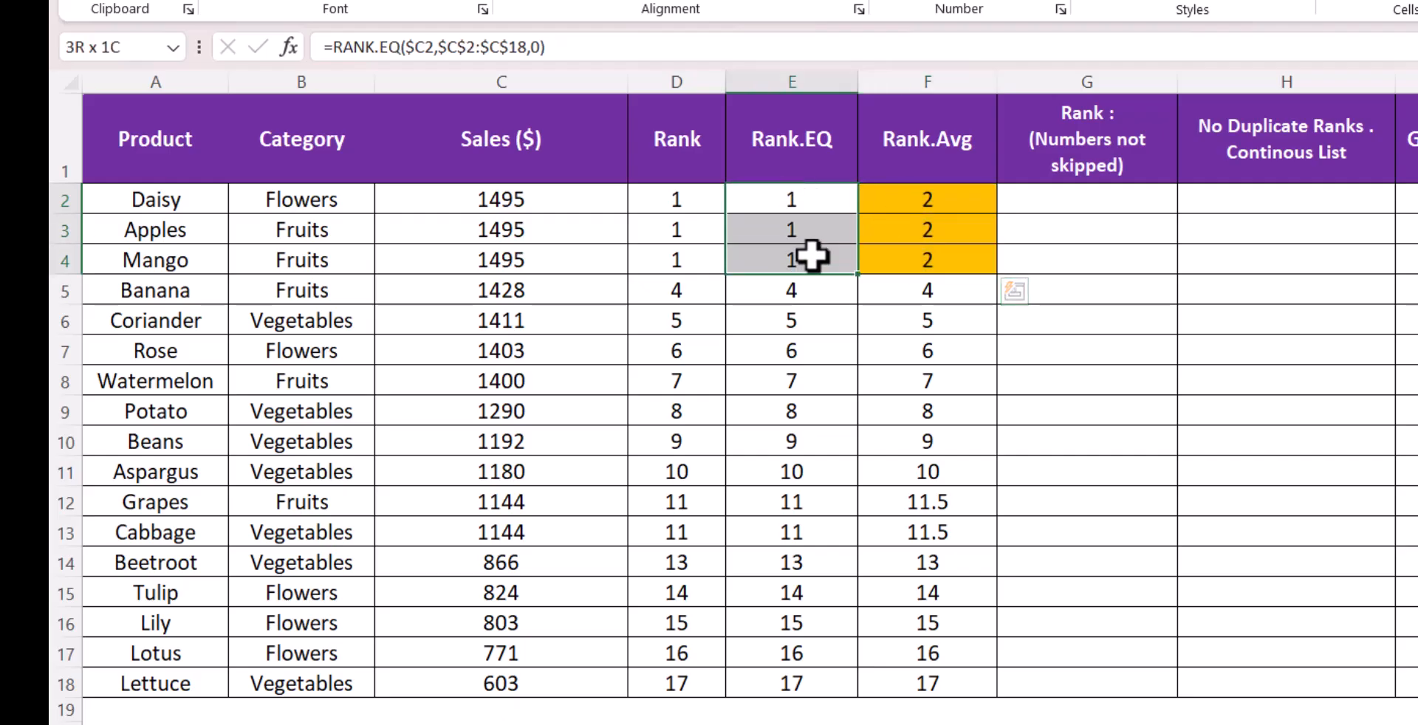
pyautogui.click(801, 294)
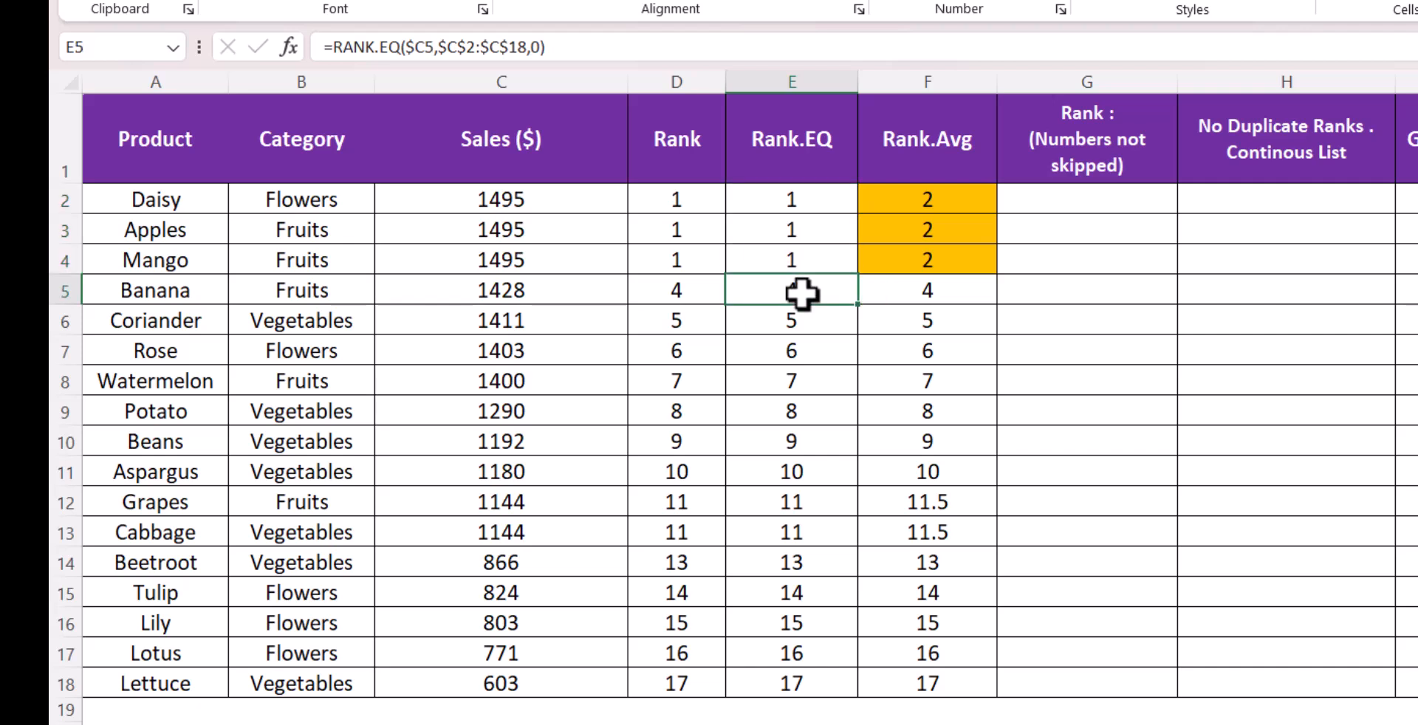
# Compare the Rank.EQ and Rank.Avg results for the tied 1144 rows
pyautogui.click(975, 287)
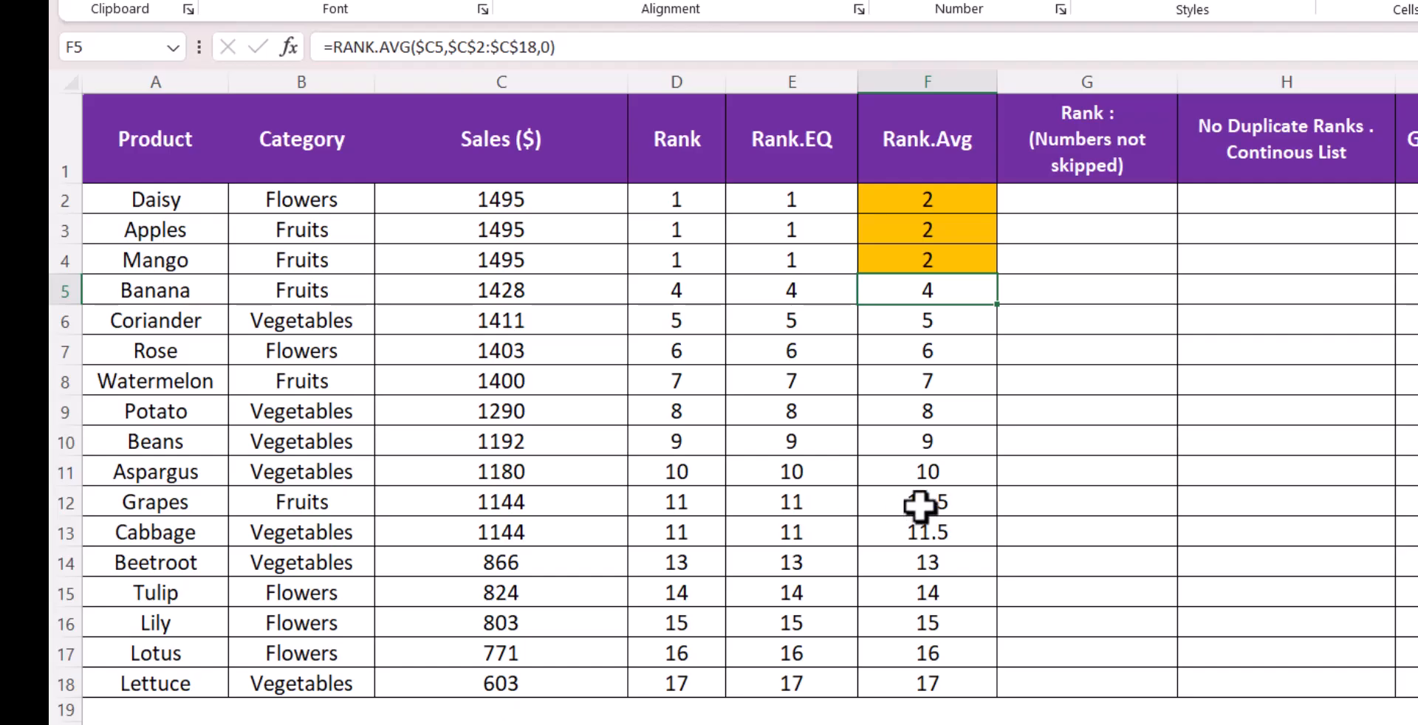
pyautogui.click(838, 504)
pyautogui.click(831, 537)
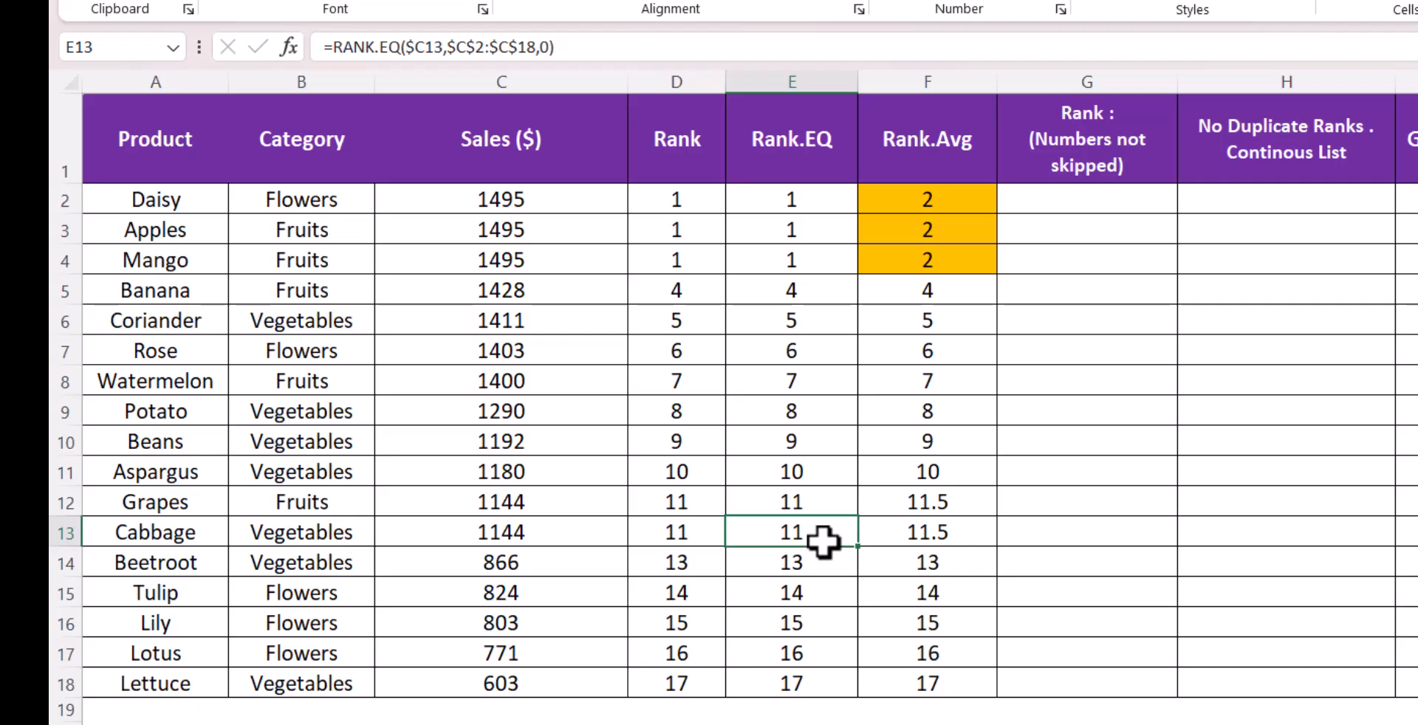
pyautogui.click(821, 502)
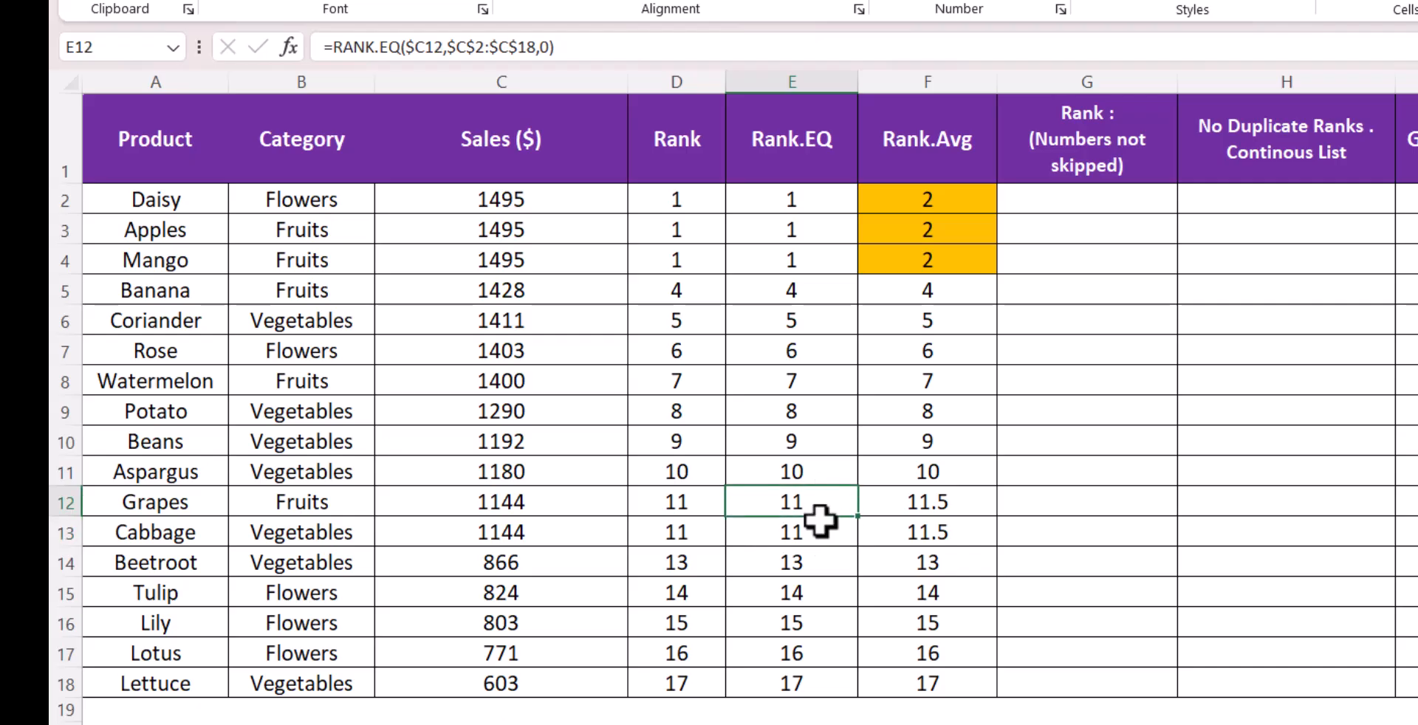
pyautogui.click(820, 542)
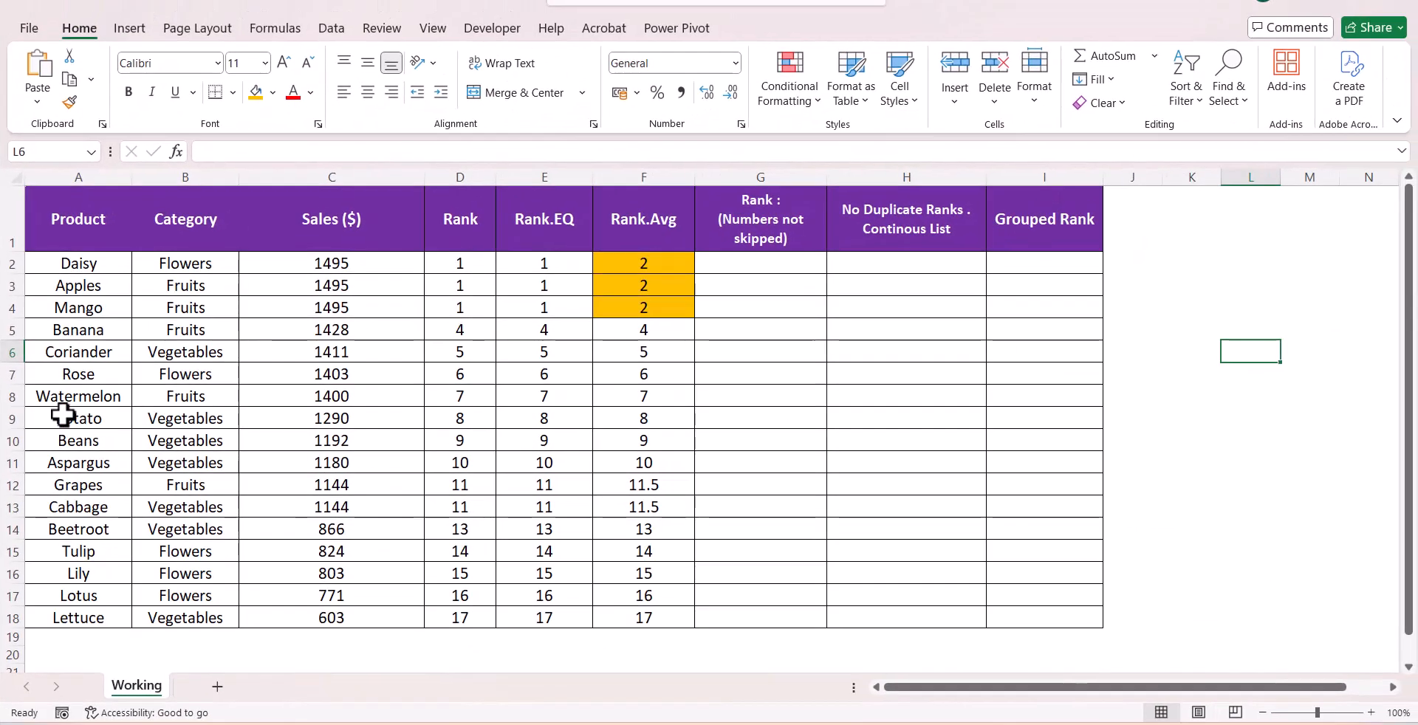
# Remove the fill colour from the Rank.Avg cells F2:F18
pyautogui.moveTo(646, 264); pyautogui.dragTo(642, 618)
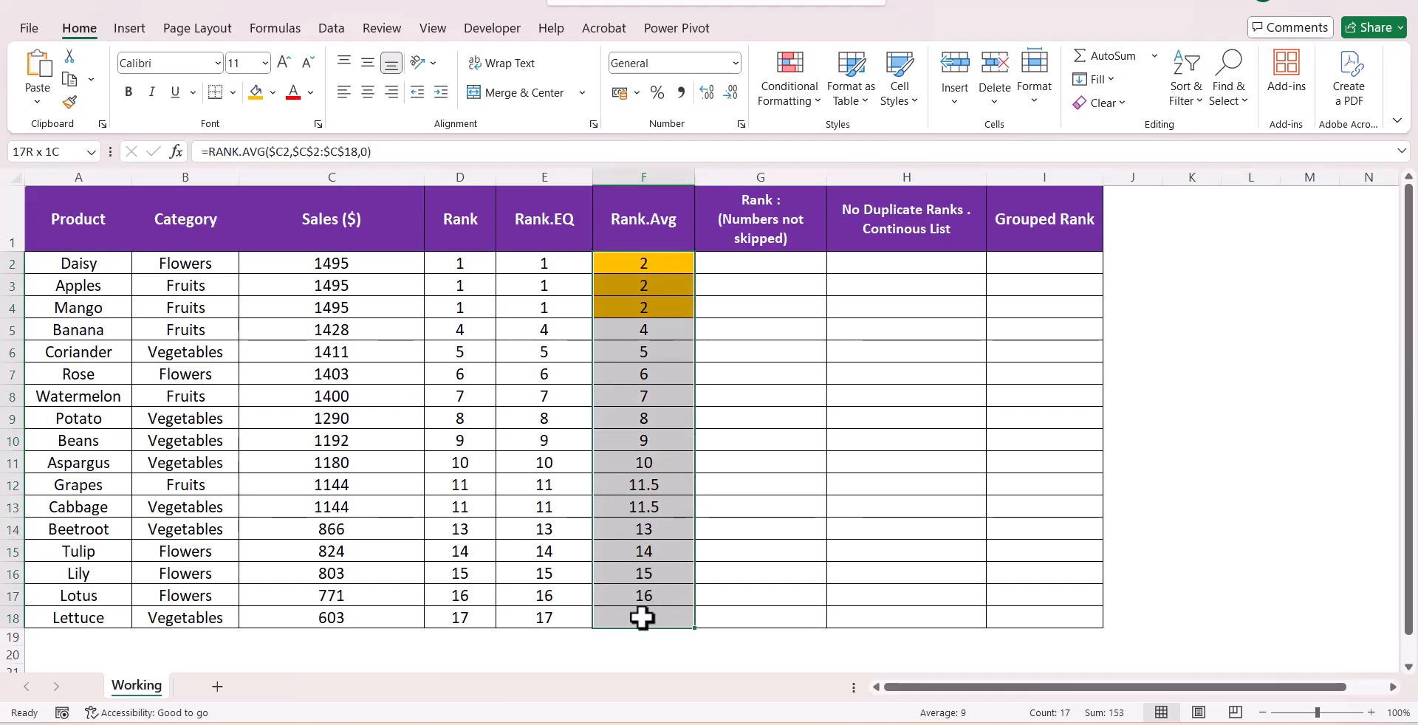
pyautogui.click(273, 92)
pyautogui.click(338, 471)
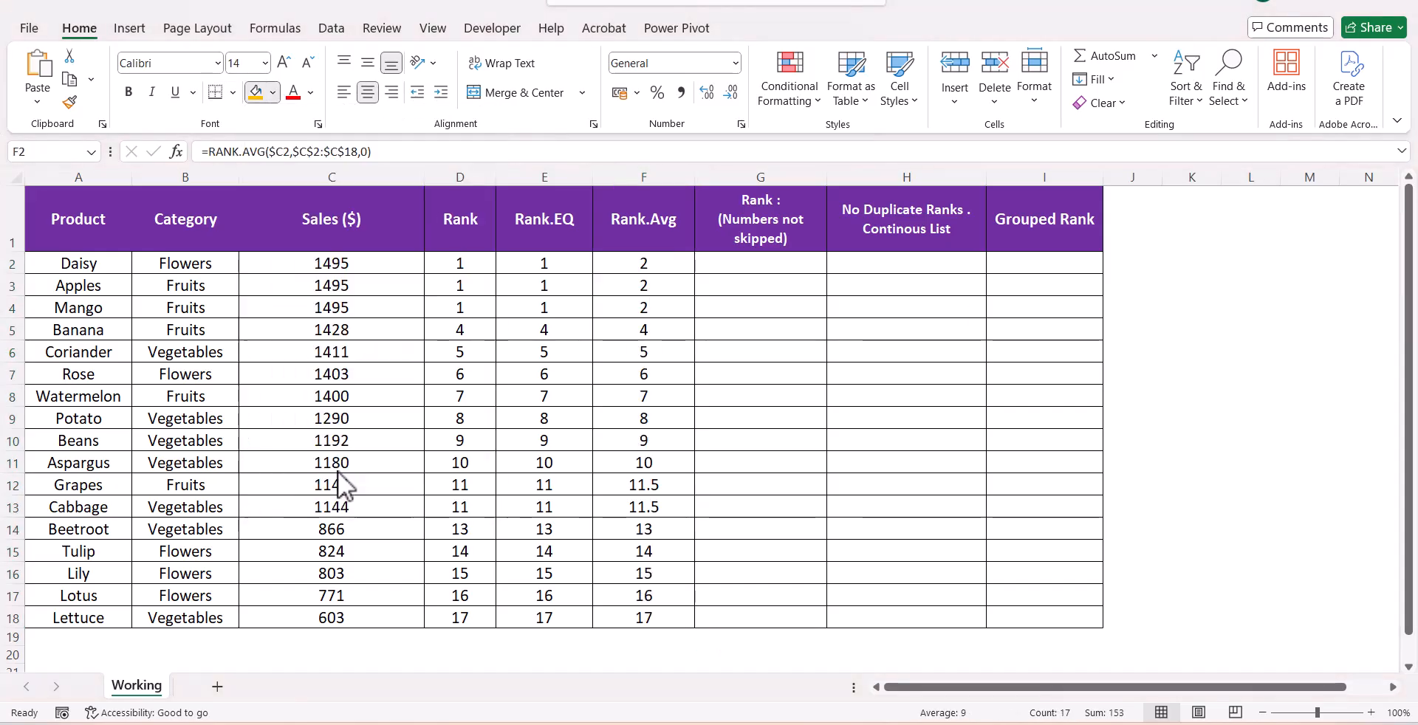
# Start a SUMPRODUCT formula in G2 that compares $C2<=$C$2:$C$18
pyautogui.click(753, 260)
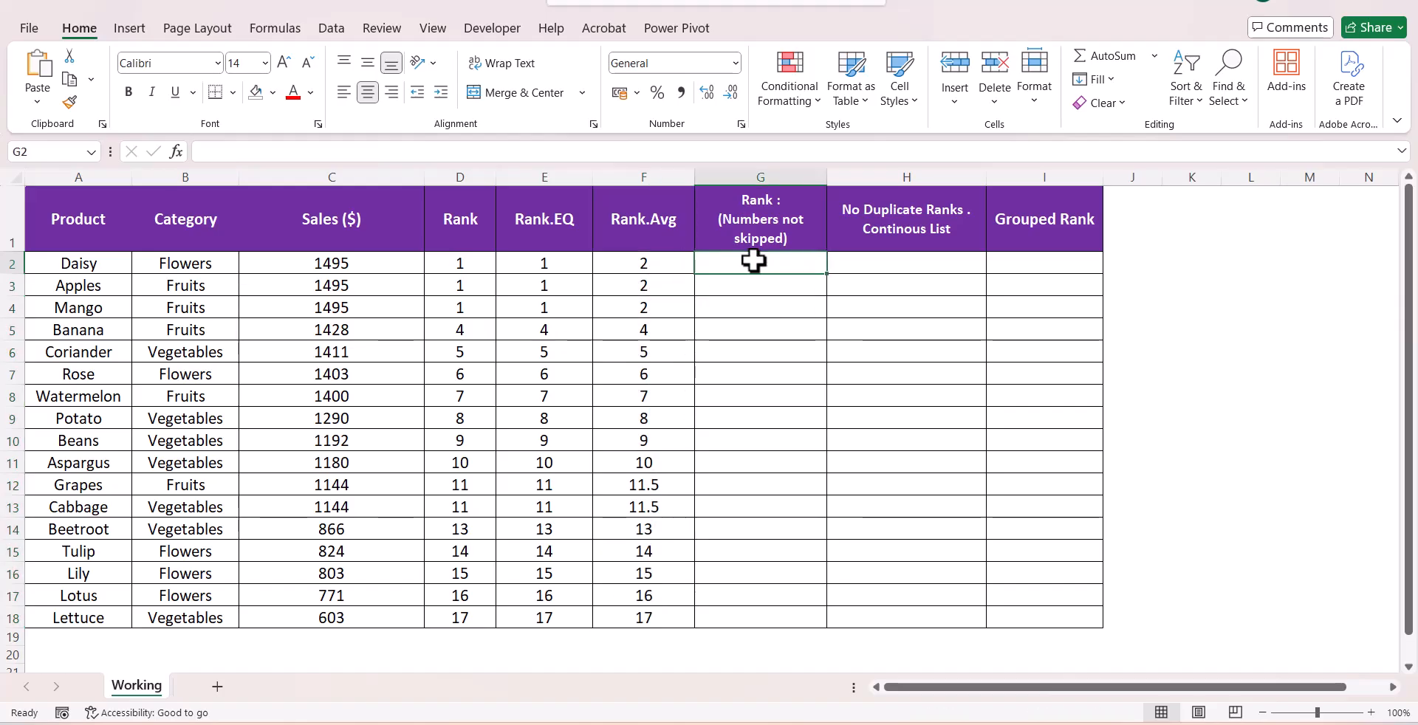
pyautogui.write('=sum')
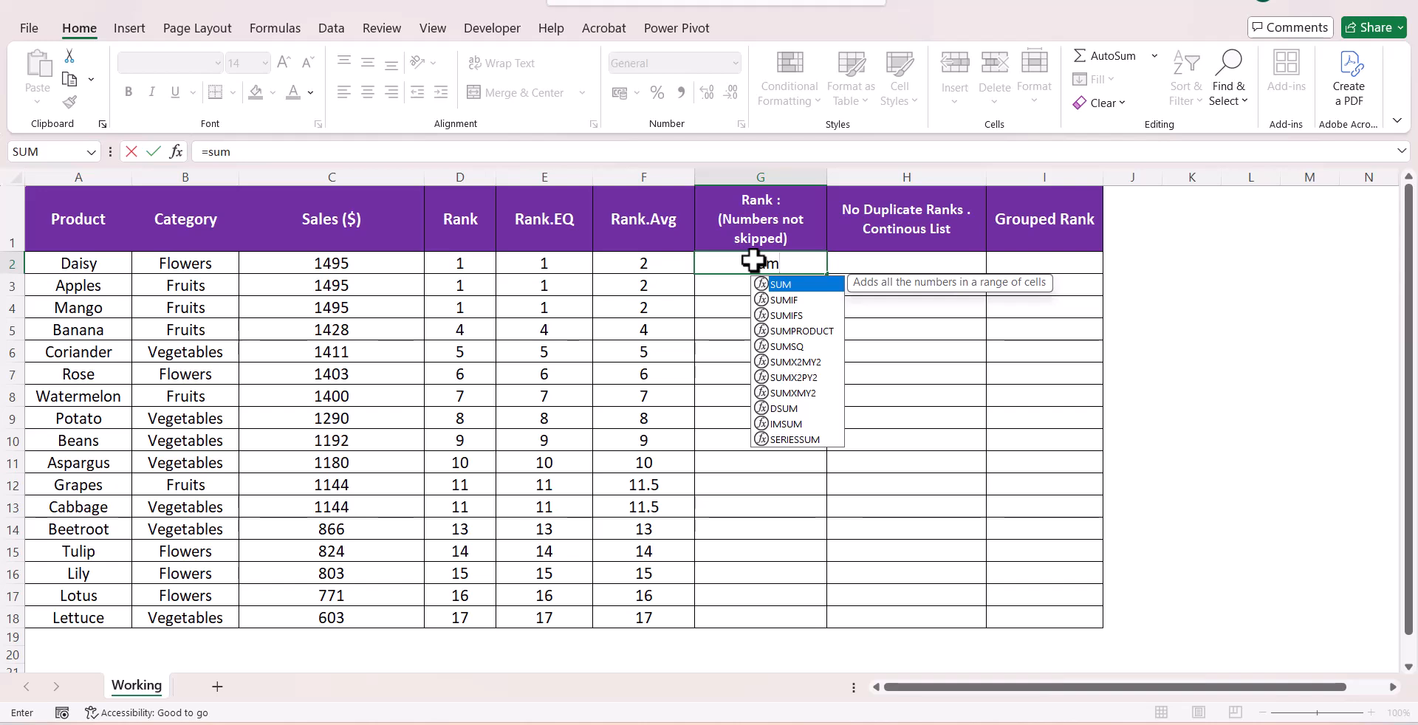
pyautogui.write('p')
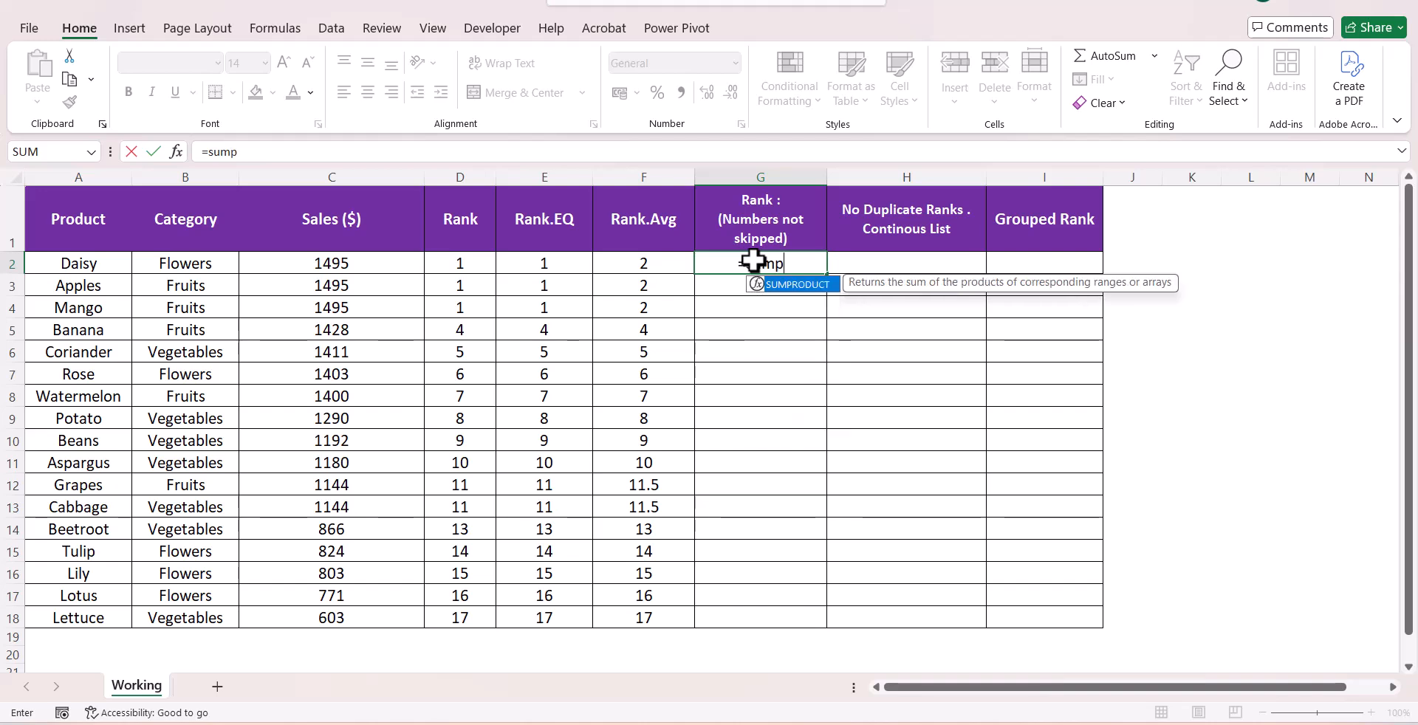
pyautogui.press('Tab')
pyautogui.write('--')
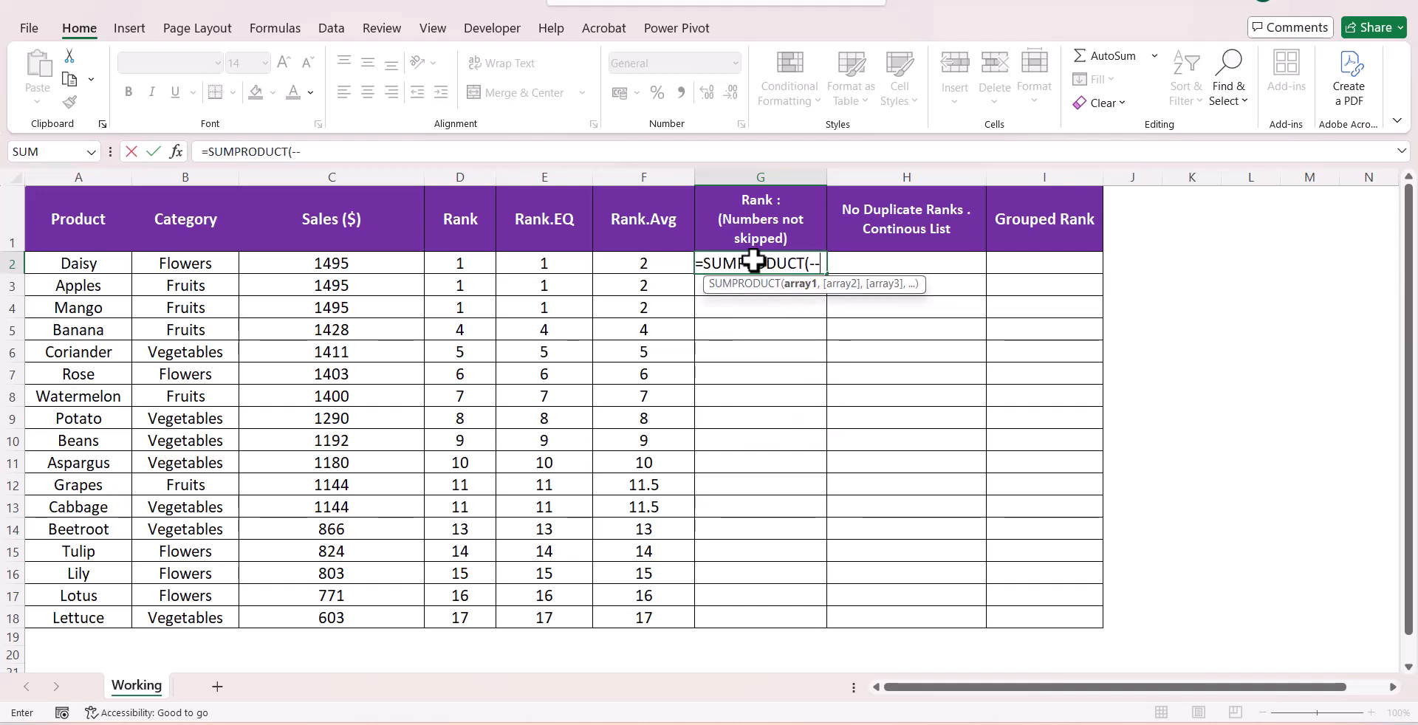
pyautogui.press('BackSpace')
pyautogui.press('BackSpace')
pyautogui.write('(')
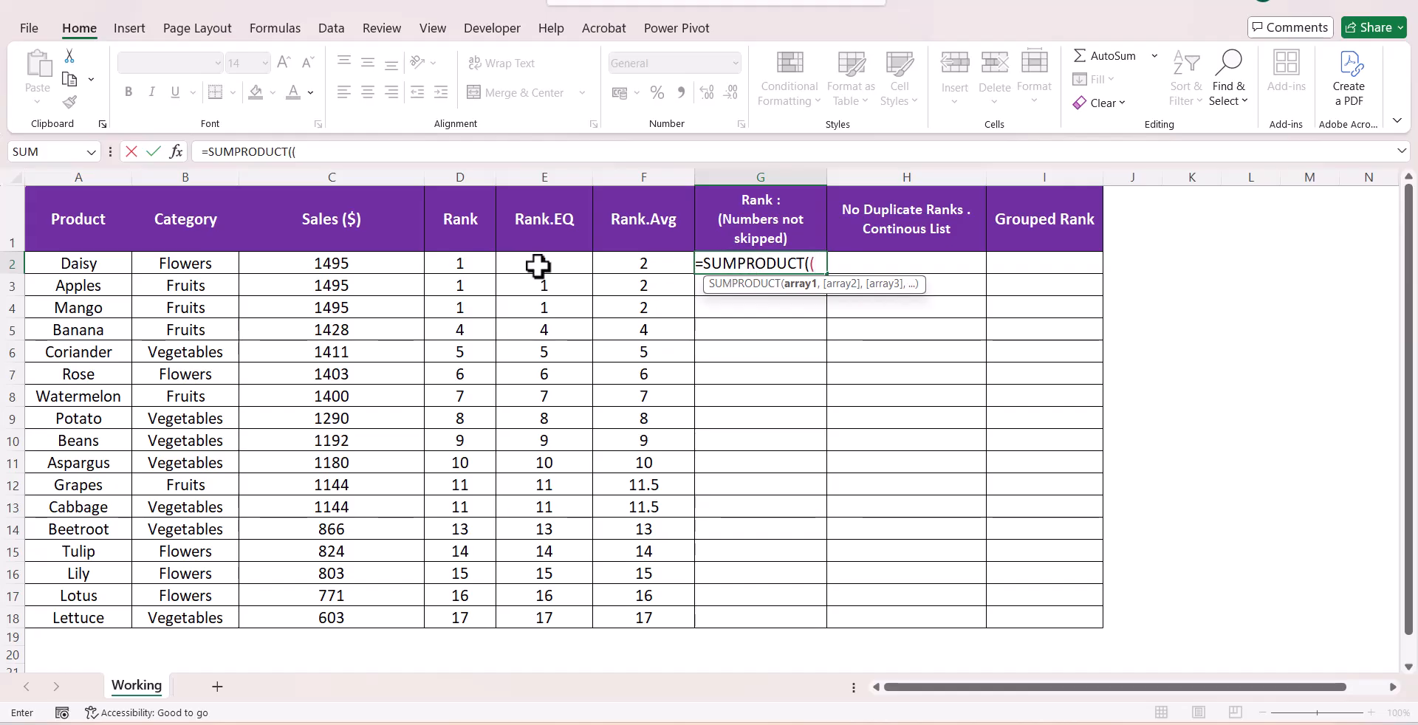
pyautogui.click(310, 263)
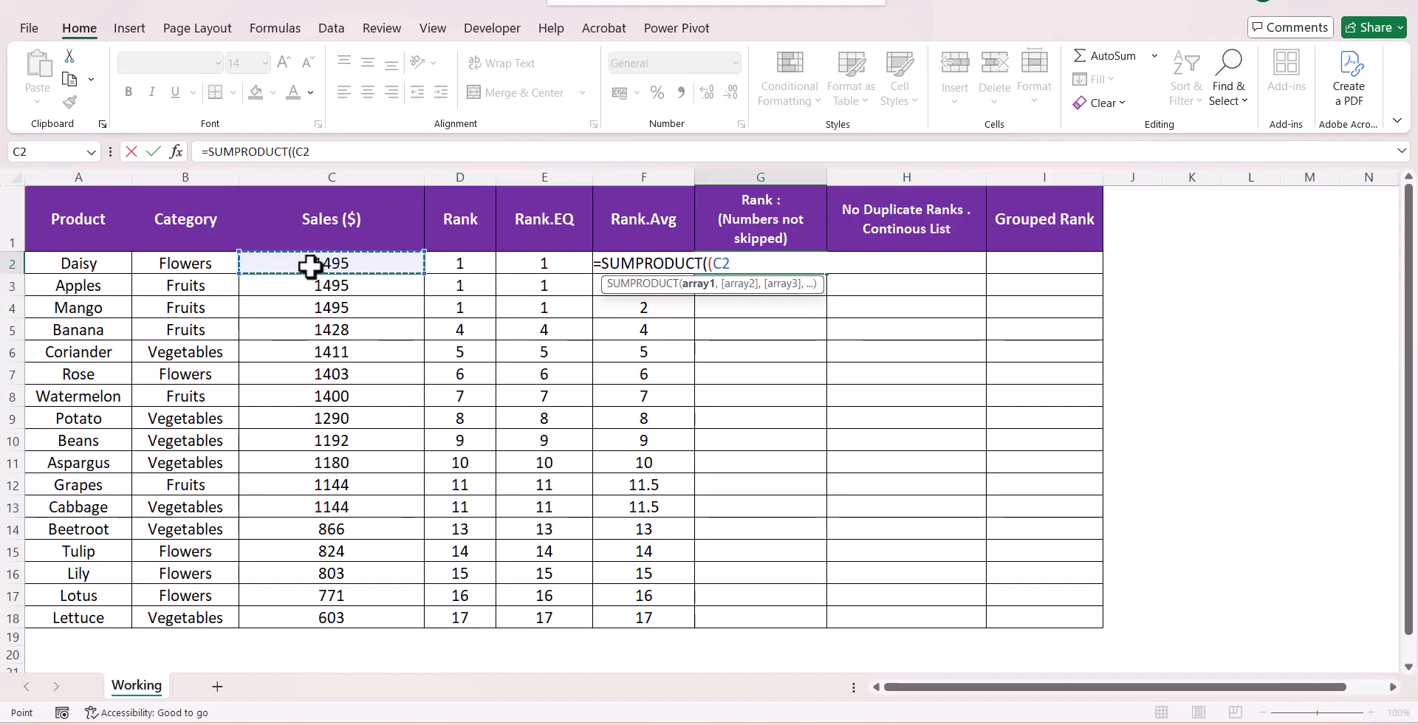
pyautogui.press('F4')
pyautogui.press('F4')
pyautogui.press('F4')
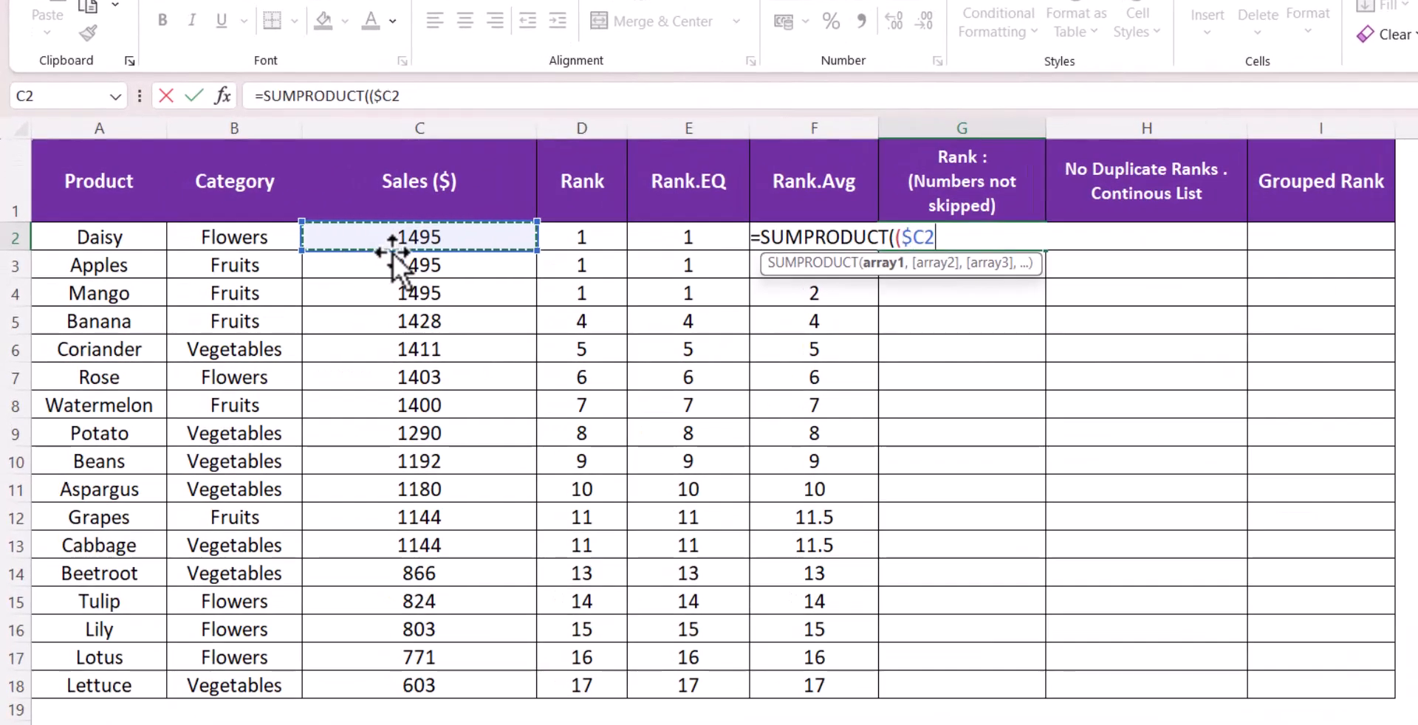
pyautogui.write('<=')
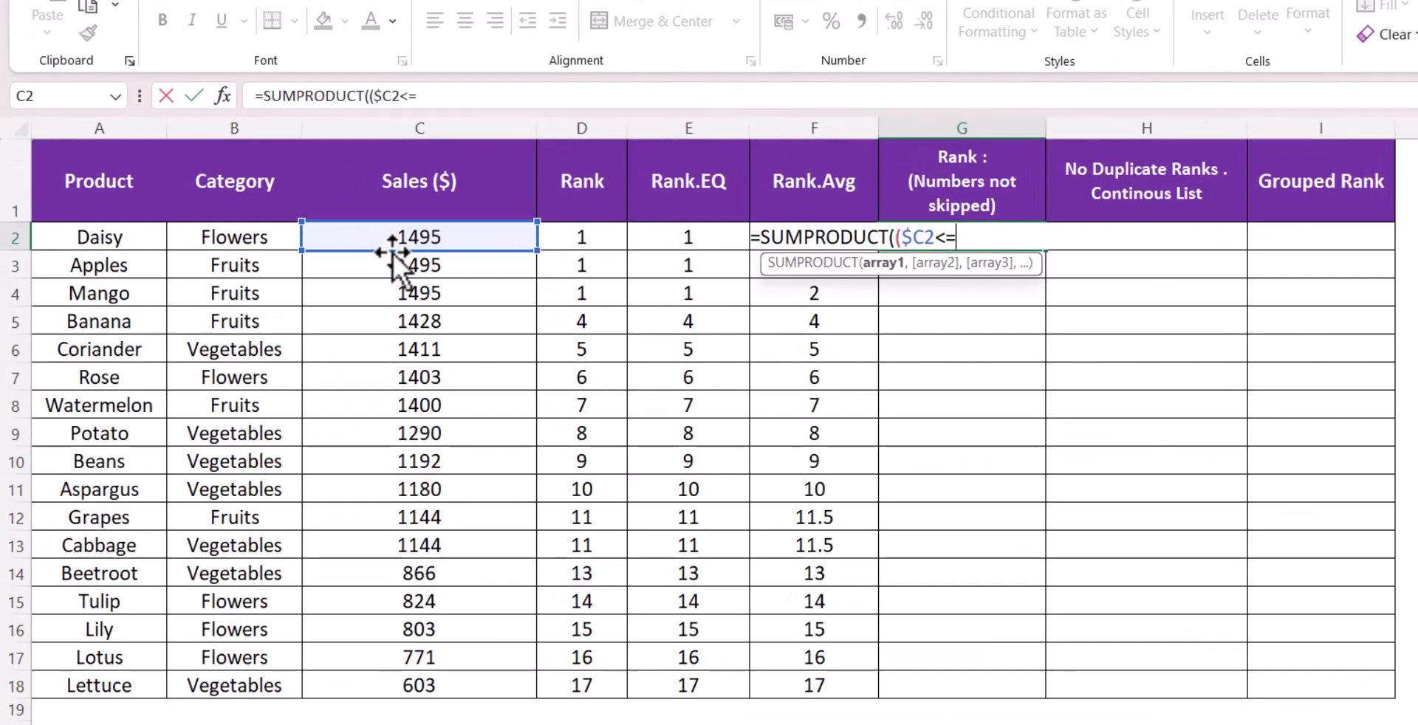
pyautogui.moveTo(495, 238); pyautogui.dragTo(468, 684)
pyautogui.press('F4')
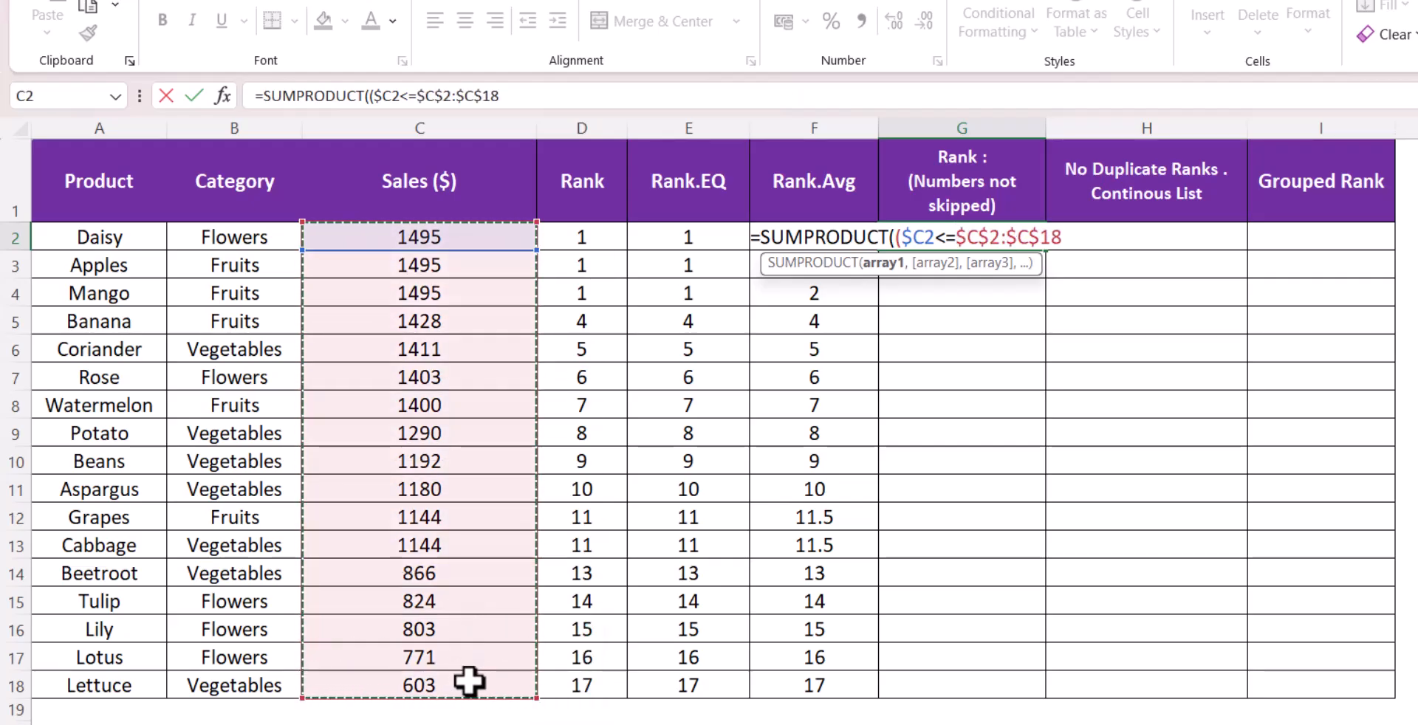
# Divide the comparison by COUNTIF($C$2:$C$18,$C$2:$C$18), close both brackets and enter the formula
pyautogui.write(')/count')
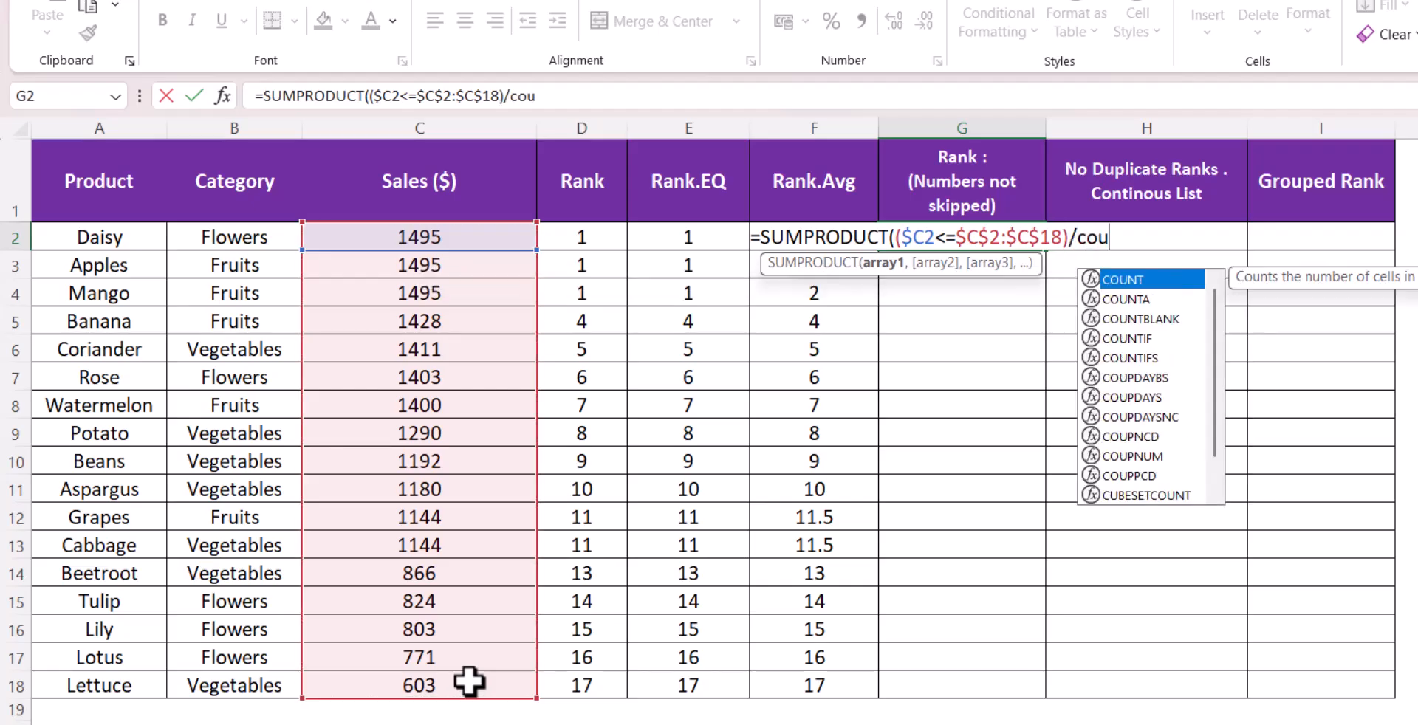
pyautogui.press('Down')
pyautogui.press('Down')
pyautogui.press('Down')
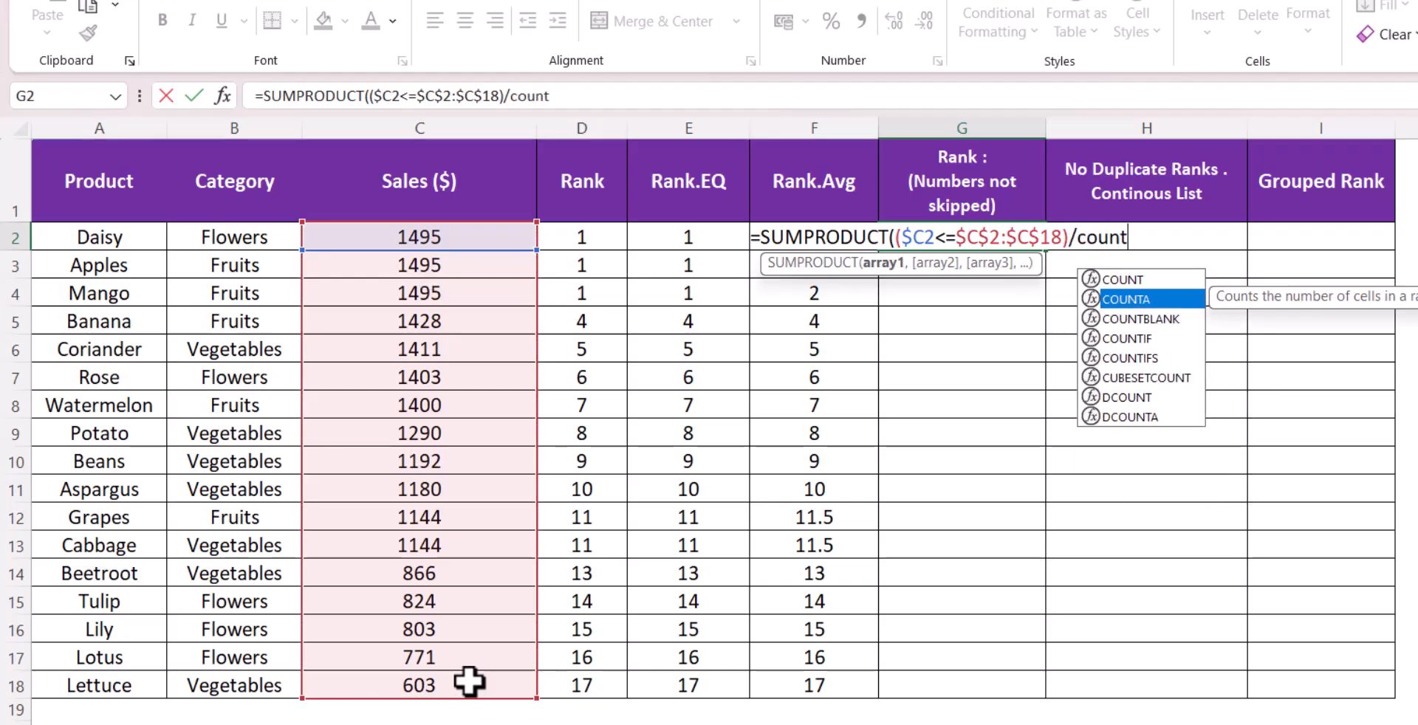
pyautogui.press('Tab')
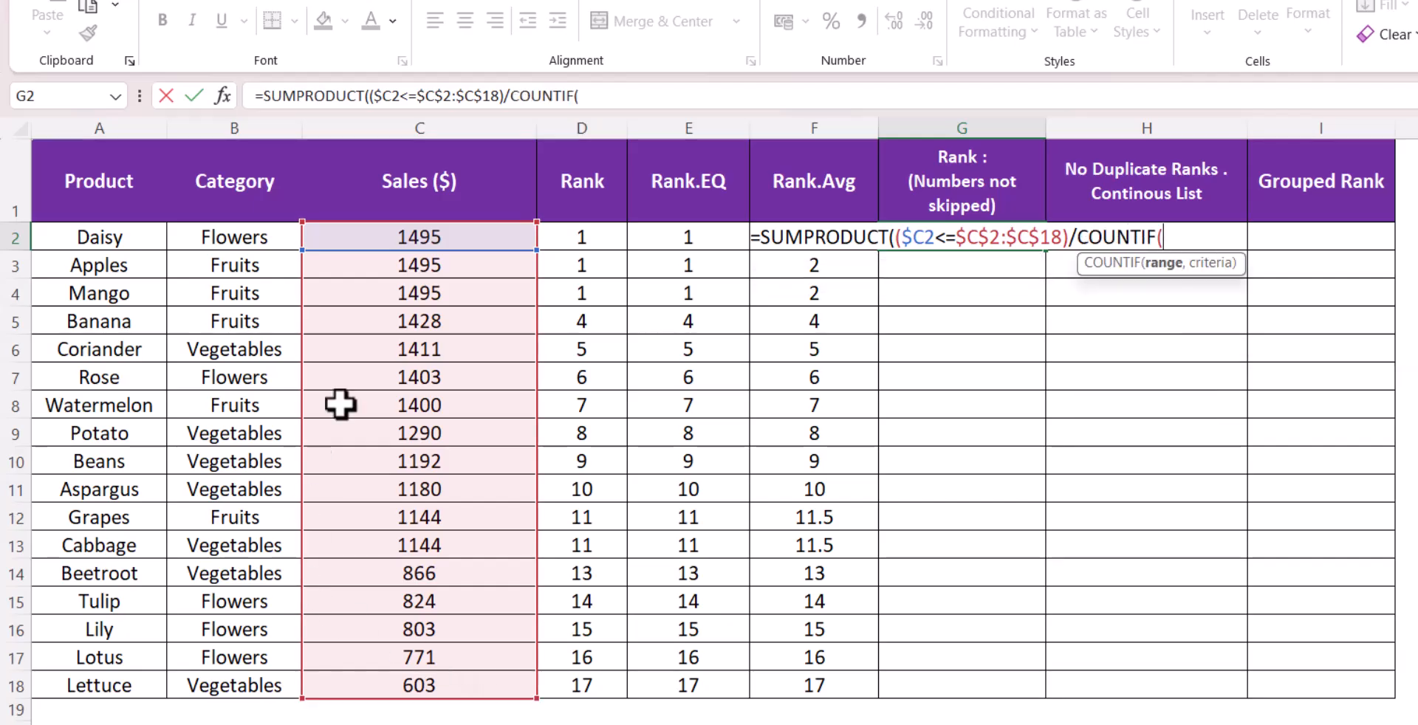
pyautogui.moveTo(459, 237); pyautogui.dragTo(441, 671)
pyautogui.press('F4')
pyautogui.write(',')
pyautogui.moveTo(510, 238); pyautogui.dragTo(471, 681)
pyautogui.press('F4')
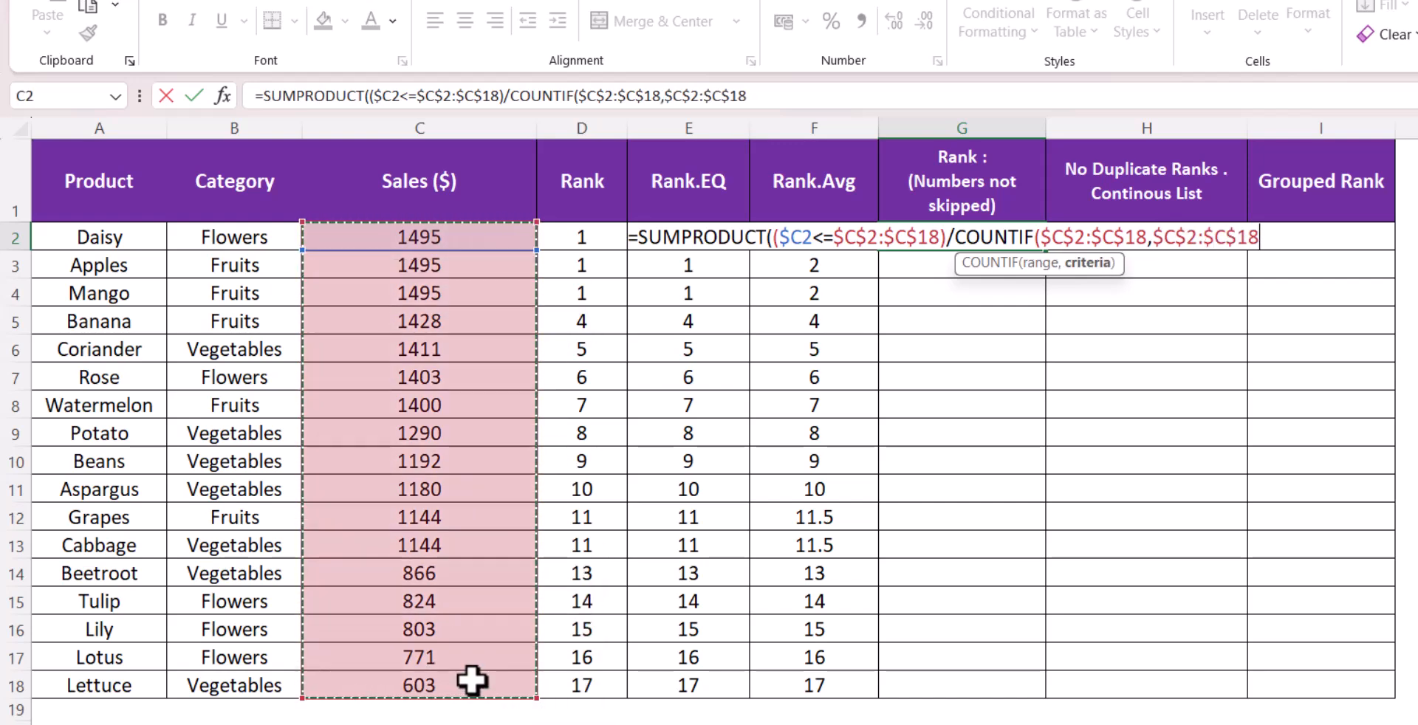
pyautogui.write('))')
pyautogui.press('Return')
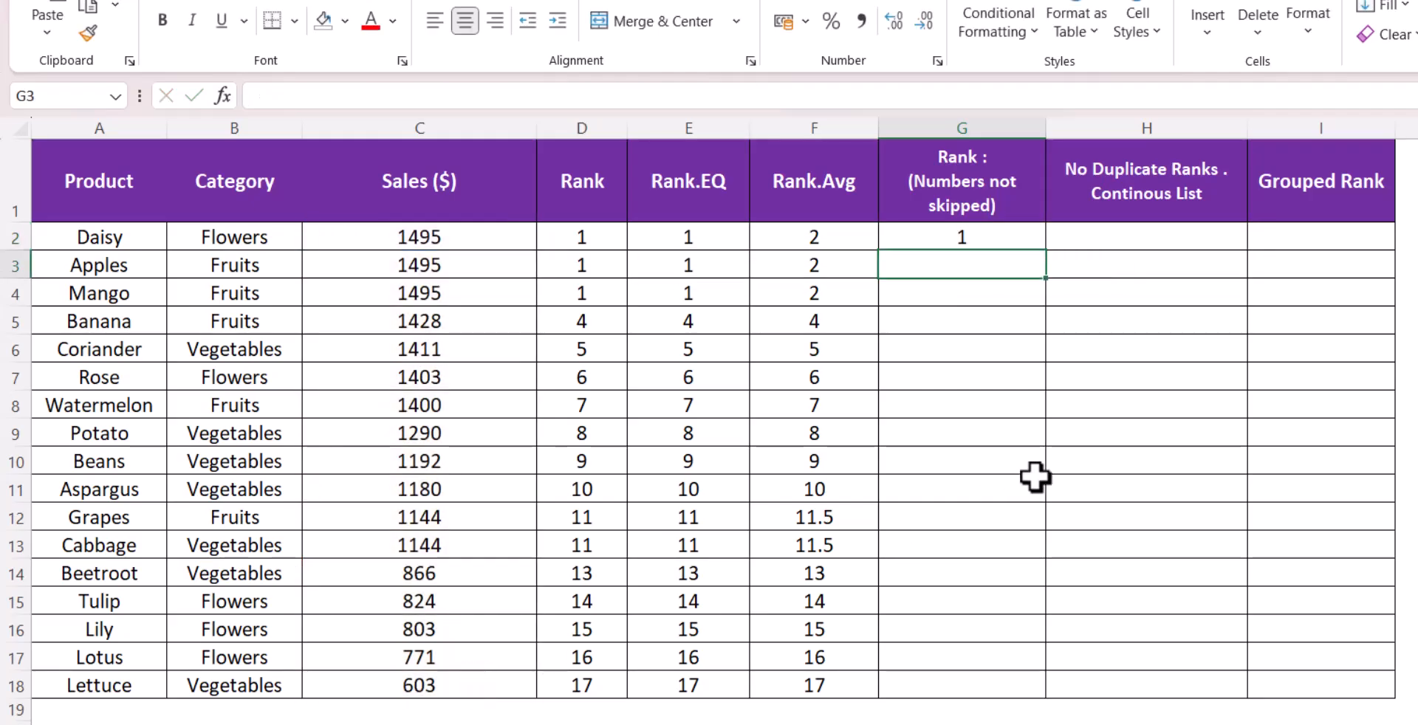
# Fill the G2 formula down the Rank (Numbers not skipped) column to G18
pyautogui.click(1021, 234)
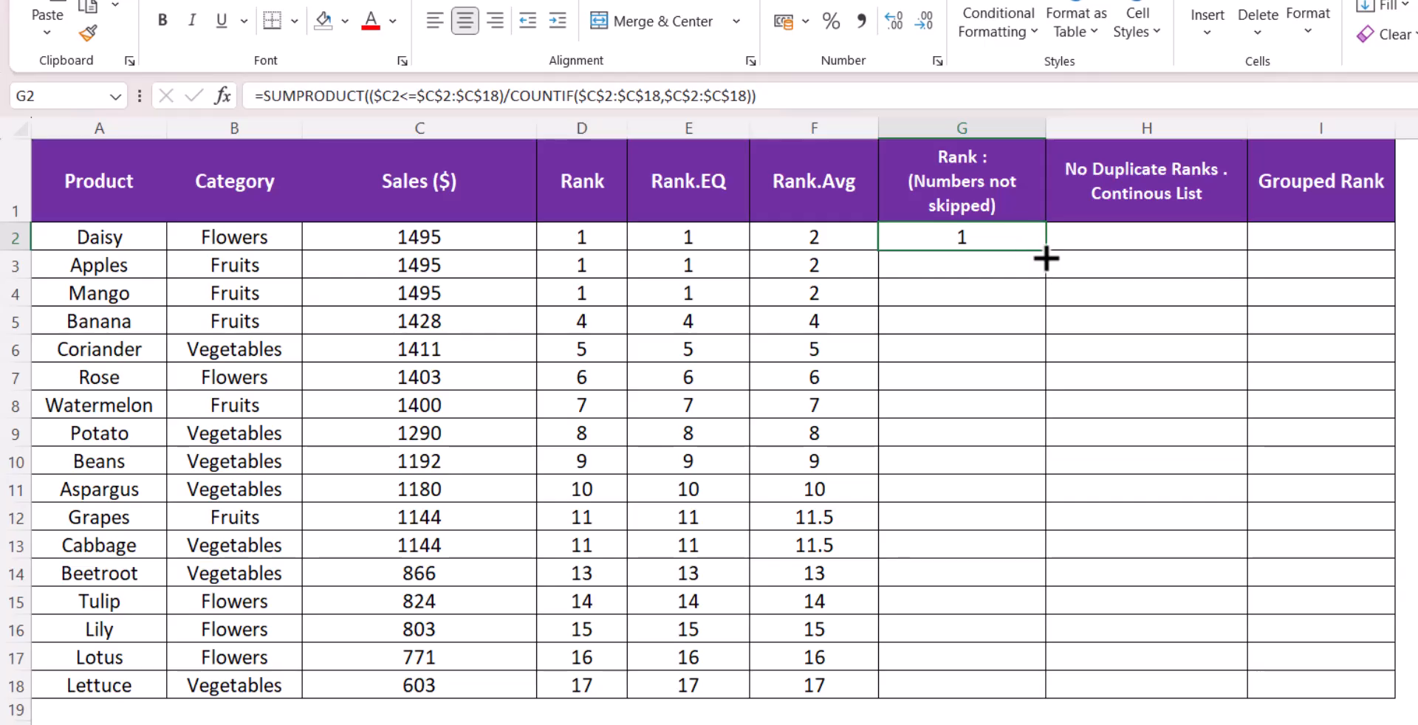
pyautogui.doubleClick(1045, 251)
pyautogui.click(1073, 466)
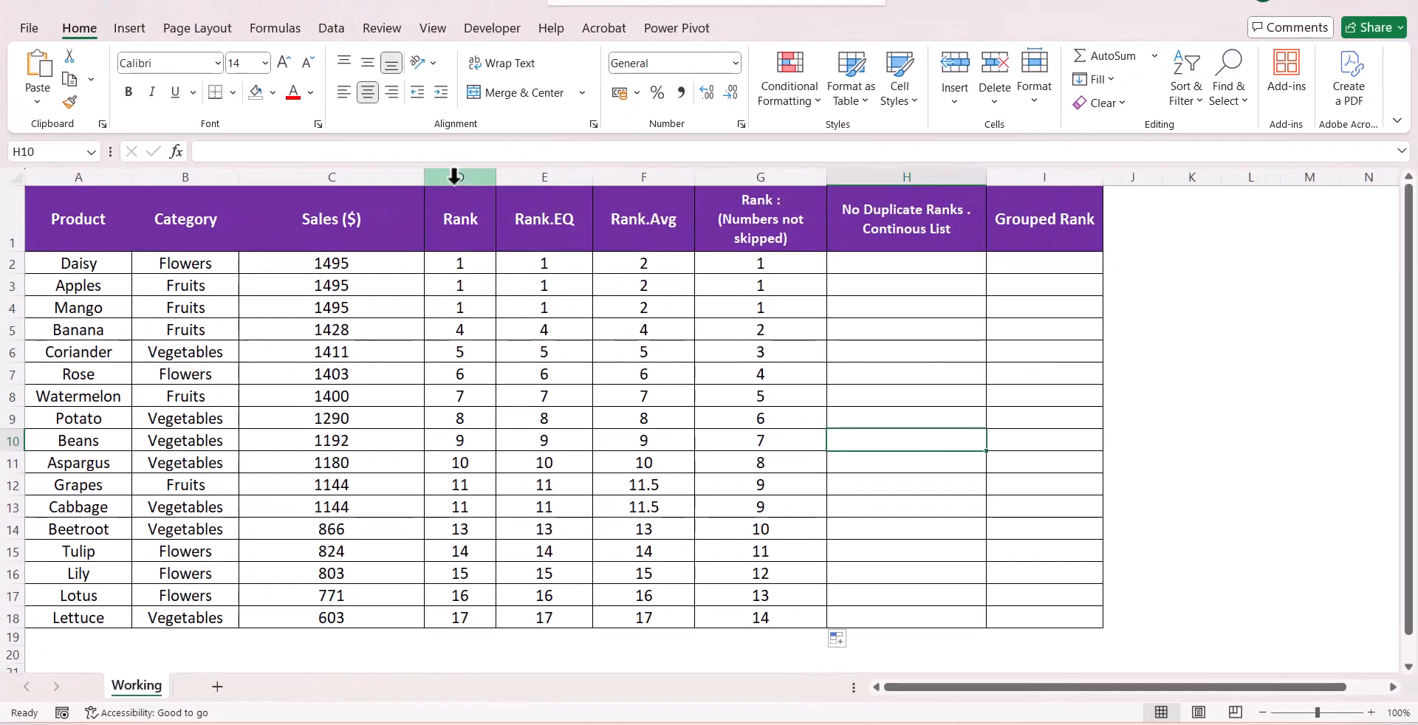
# Hide the Rank column D and the Rank.Avg column F
pyautogui.click(567, 134)
pyautogui.rightClick(567, 136)
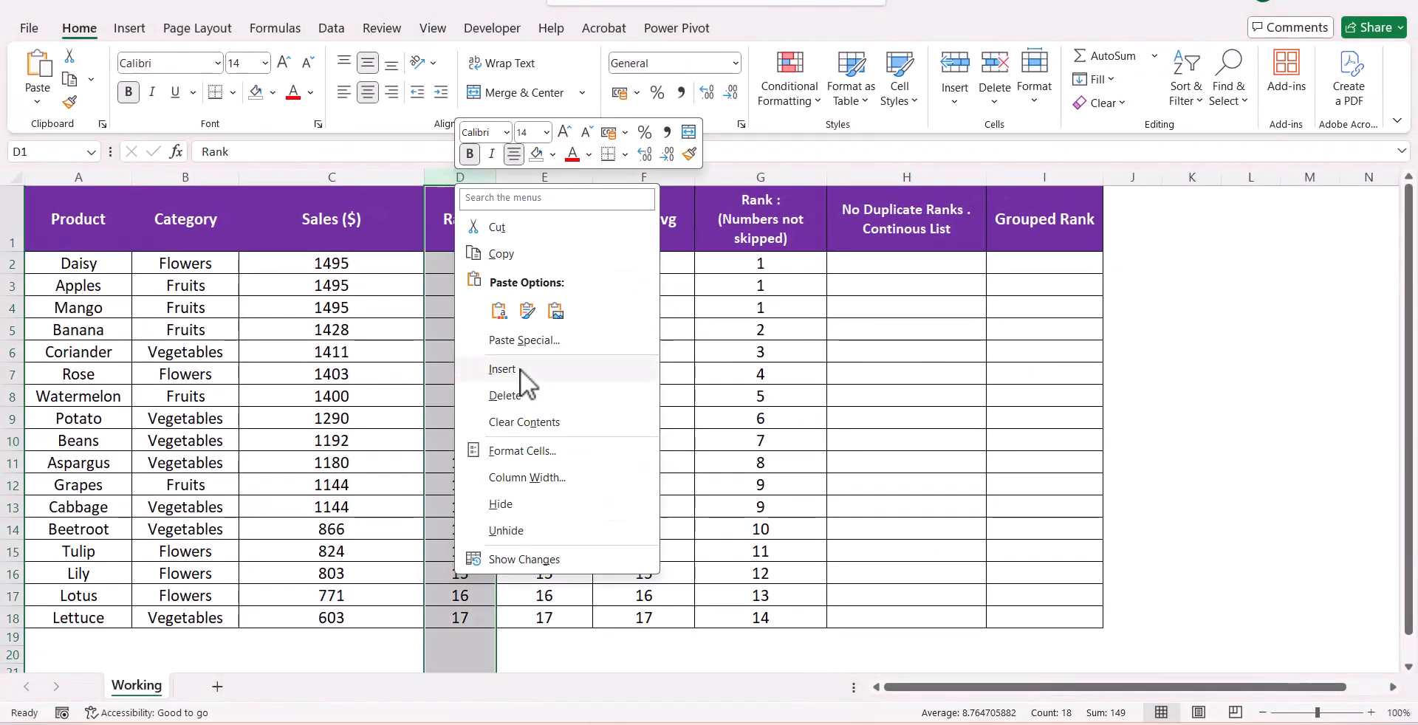
pyautogui.click(524, 504)
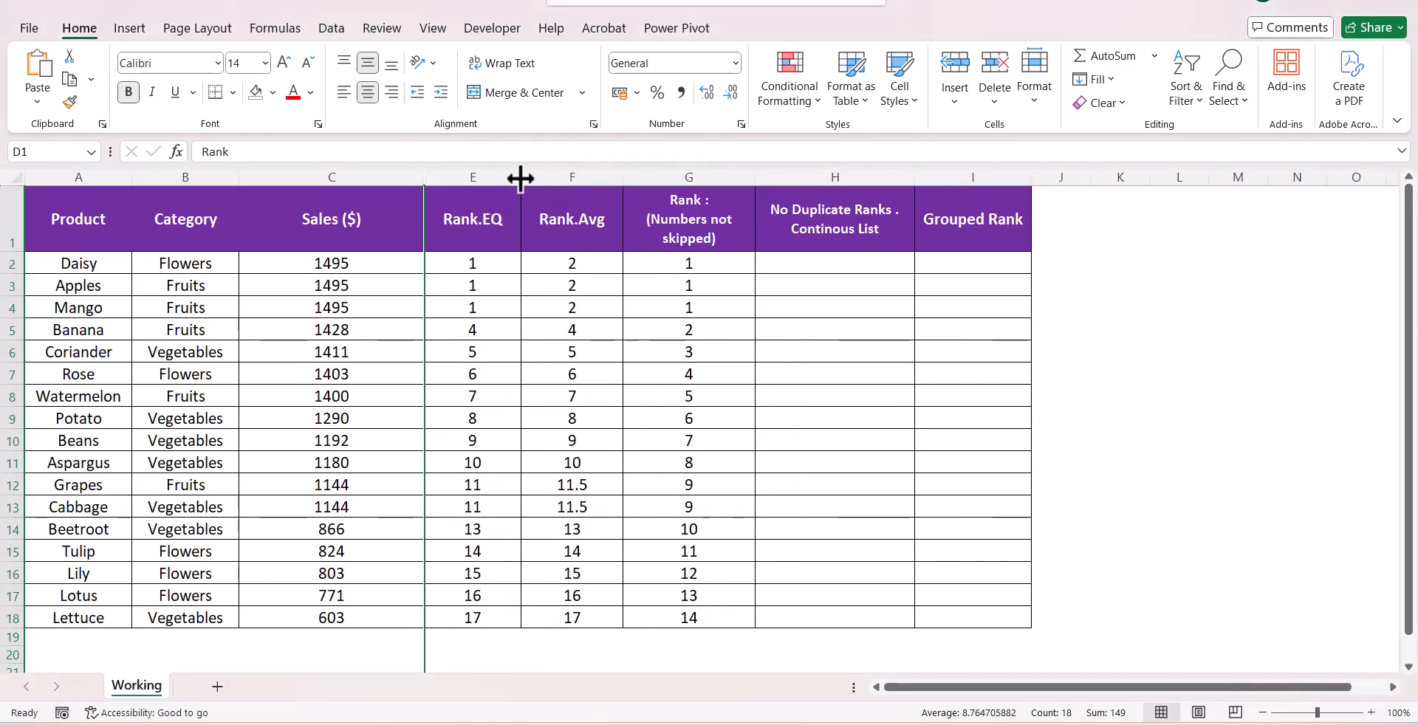
pyautogui.click(534, 177)
pyautogui.rightClick(536, 178)
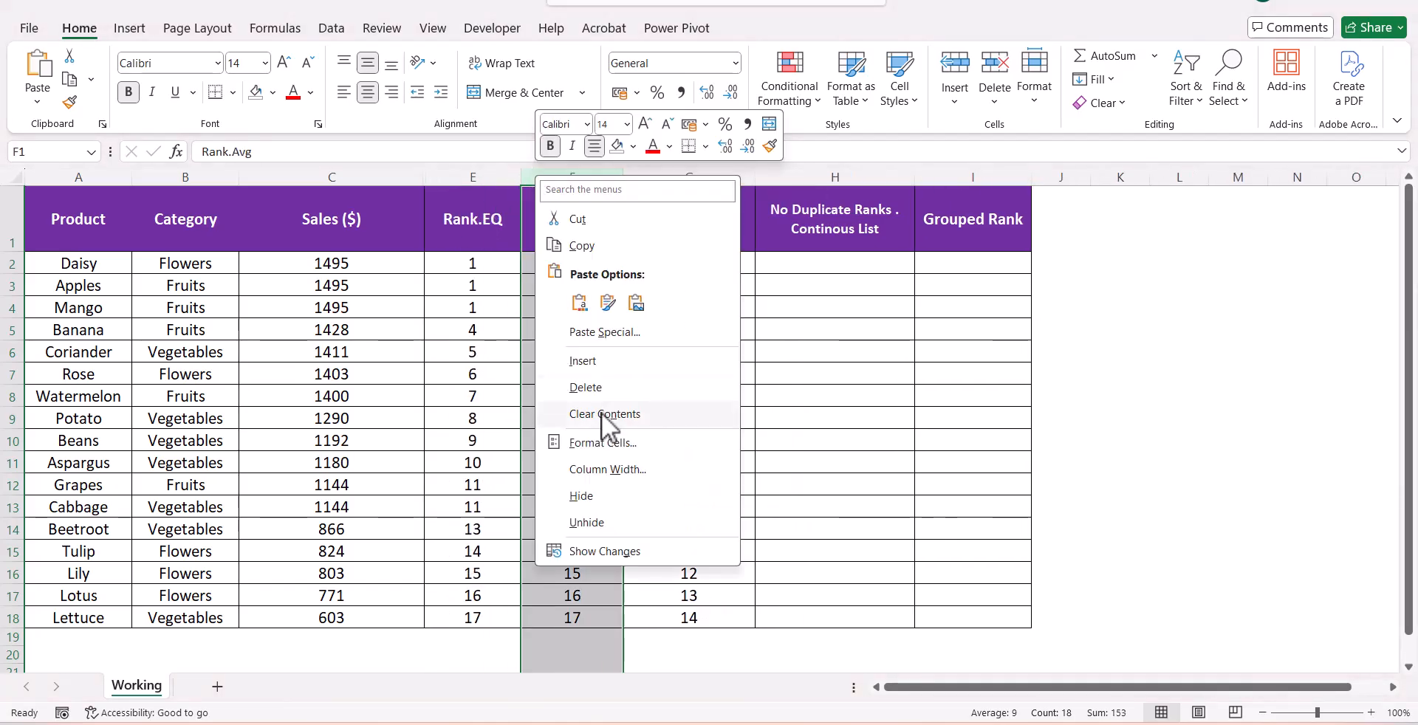
pyautogui.click(606, 493)
# Fill the tied 1495 rows in Rank.EQ (E2:E4) and in the new Rank column (G2:G4) with orange
pyautogui.click(706, 441)
pyautogui.moveTo(488, 266); pyautogui.dragTo(512, 309)
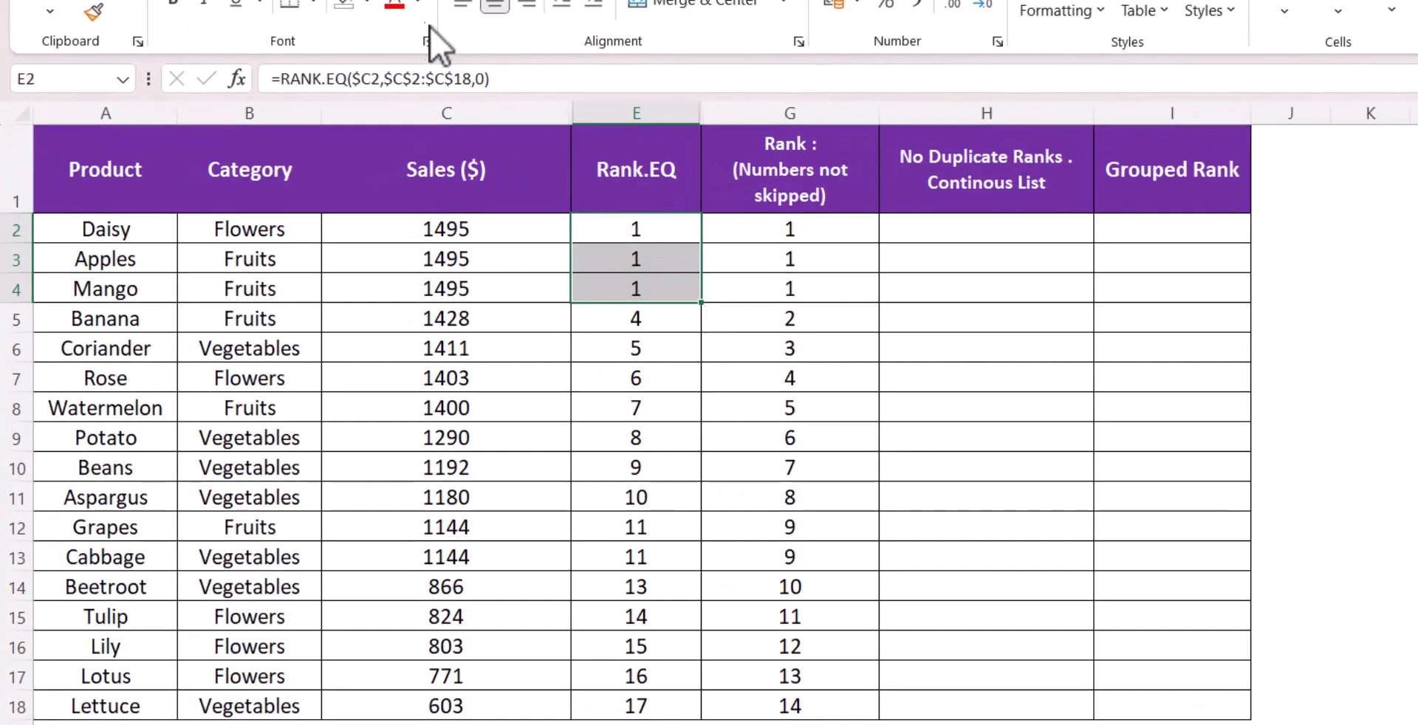
pyautogui.click(367, 3)
pyautogui.click(409, 371)
pyautogui.moveTo(724, 230); pyautogui.dragTo(741, 288)
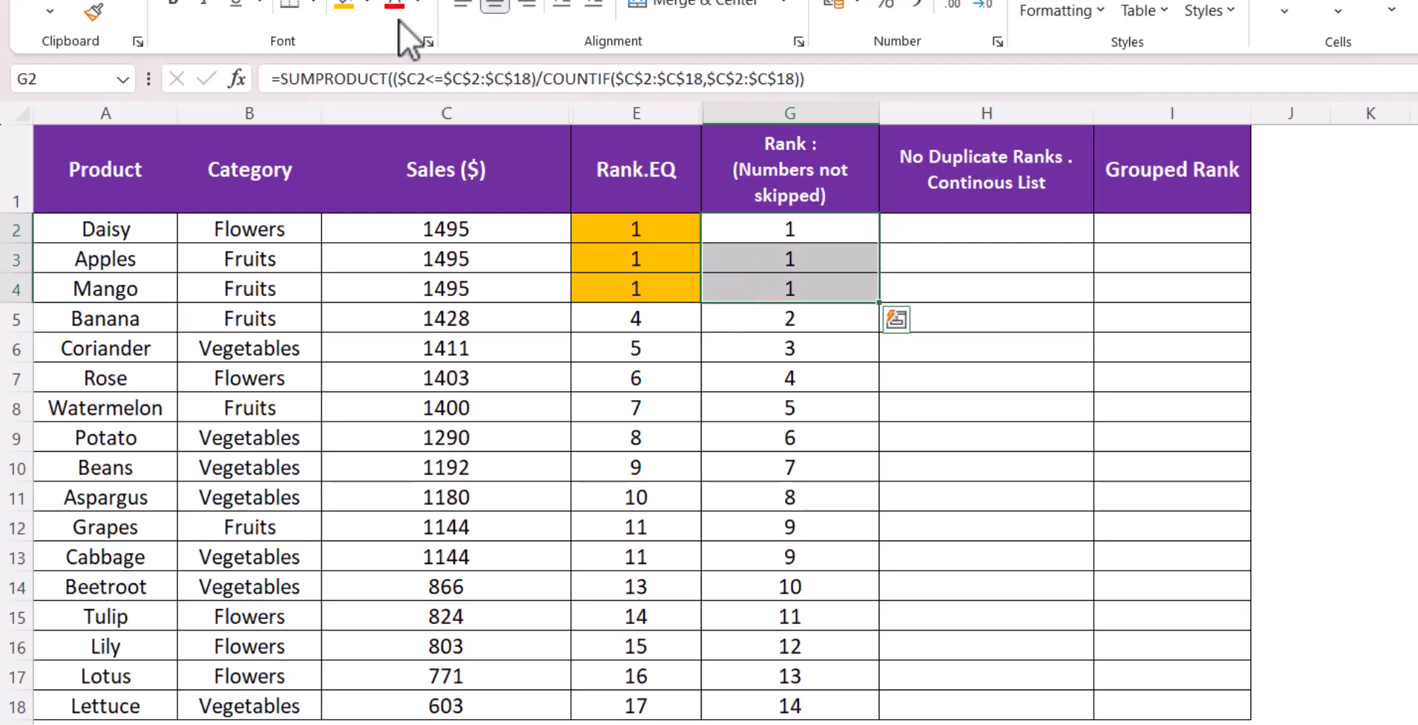
pyautogui.click(344, 6)
pyautogui.click(681, 318)
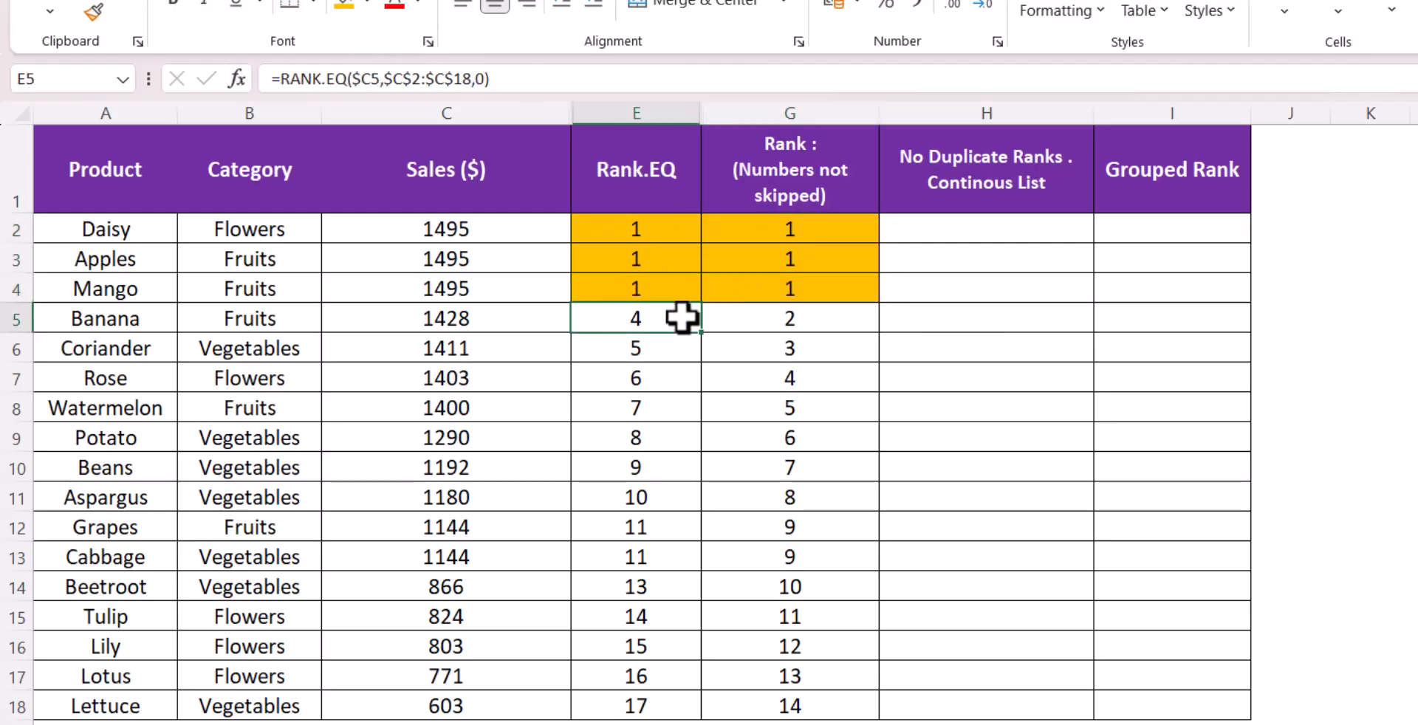
# Compare the Rank.EQ and new Rank formulas for the tied 1495 rows and the rows after them
pyautogui.click(678, 255)
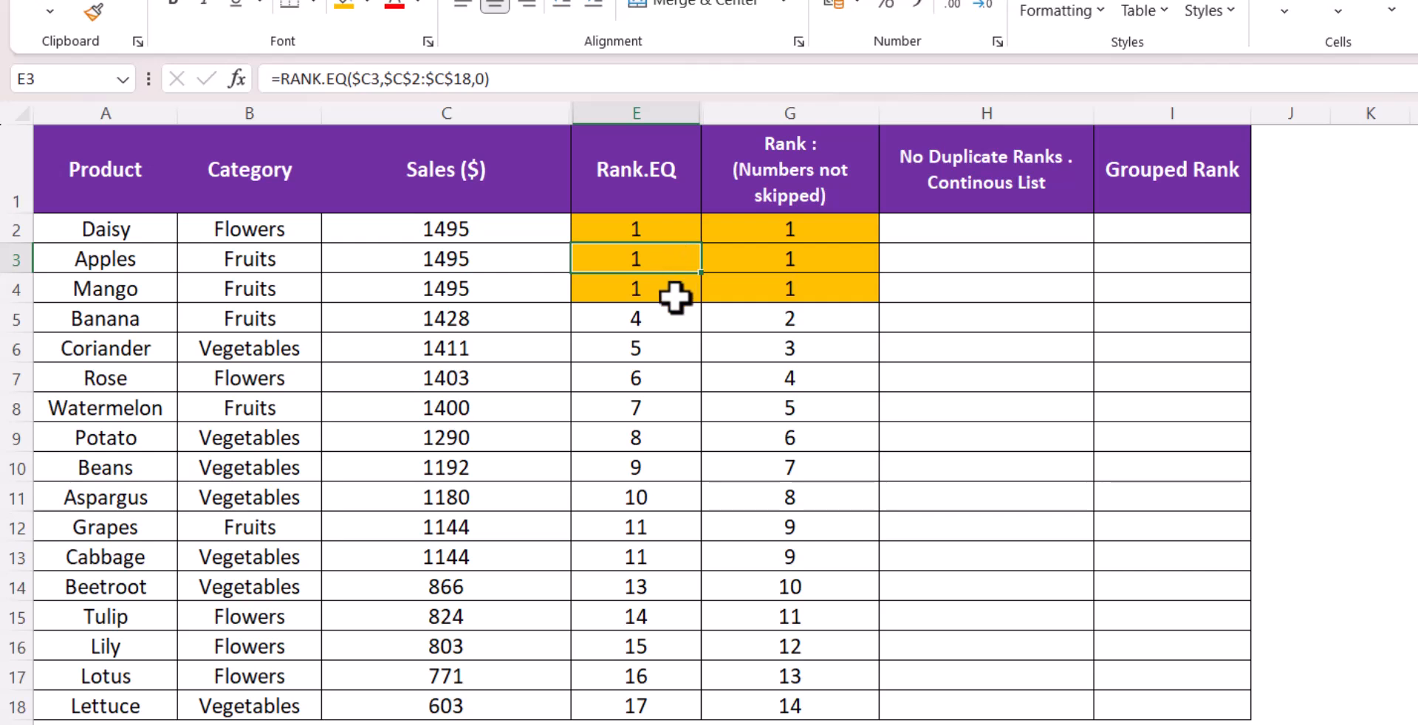
pyautogui.click(676, 295)
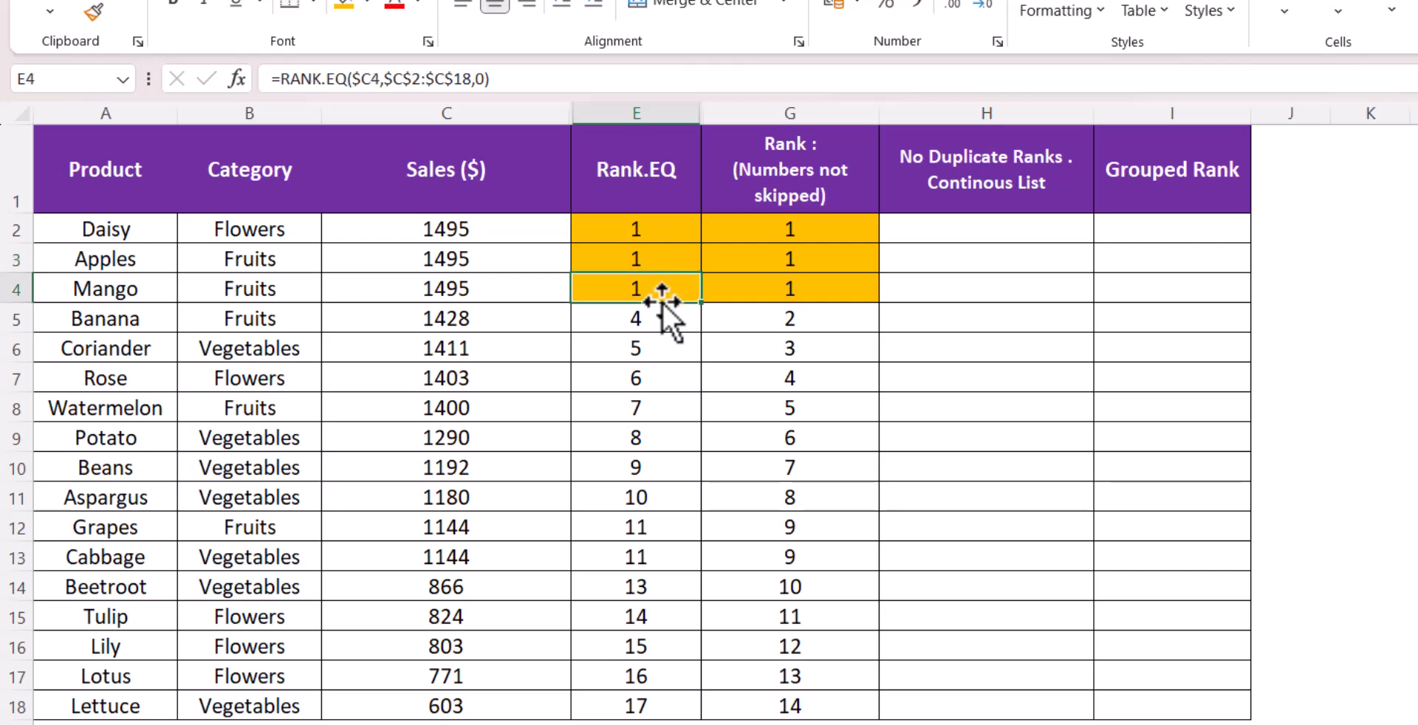
pyautogui.click(659, 316)
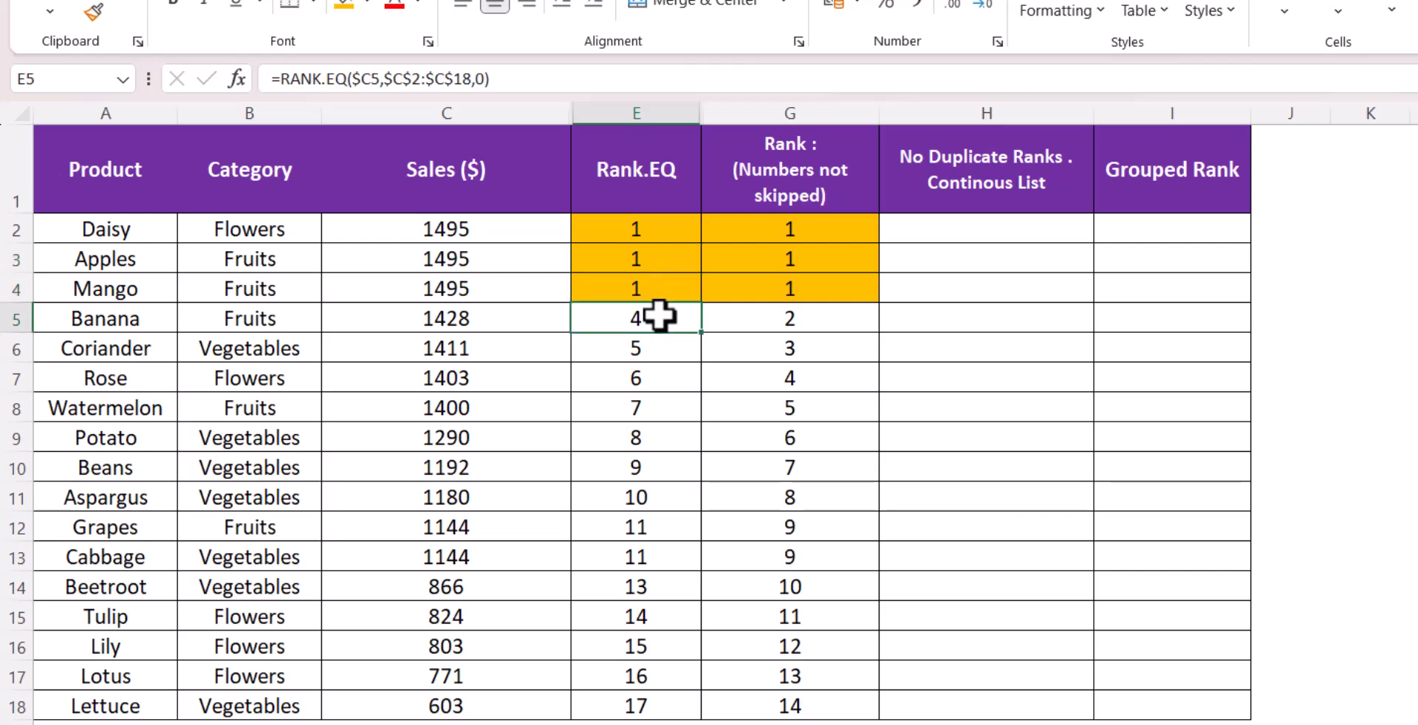
pyautogui.click(728, 320)
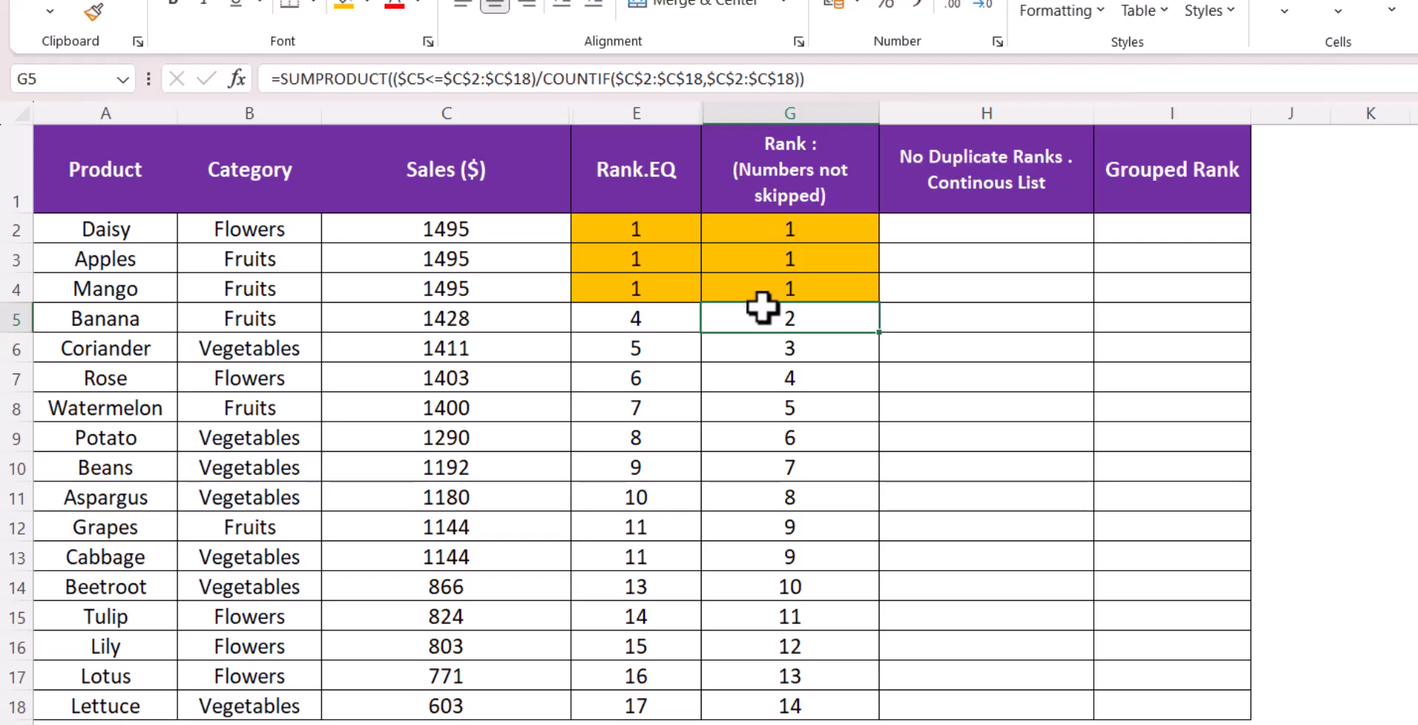
pyautogui.click(760, 348)
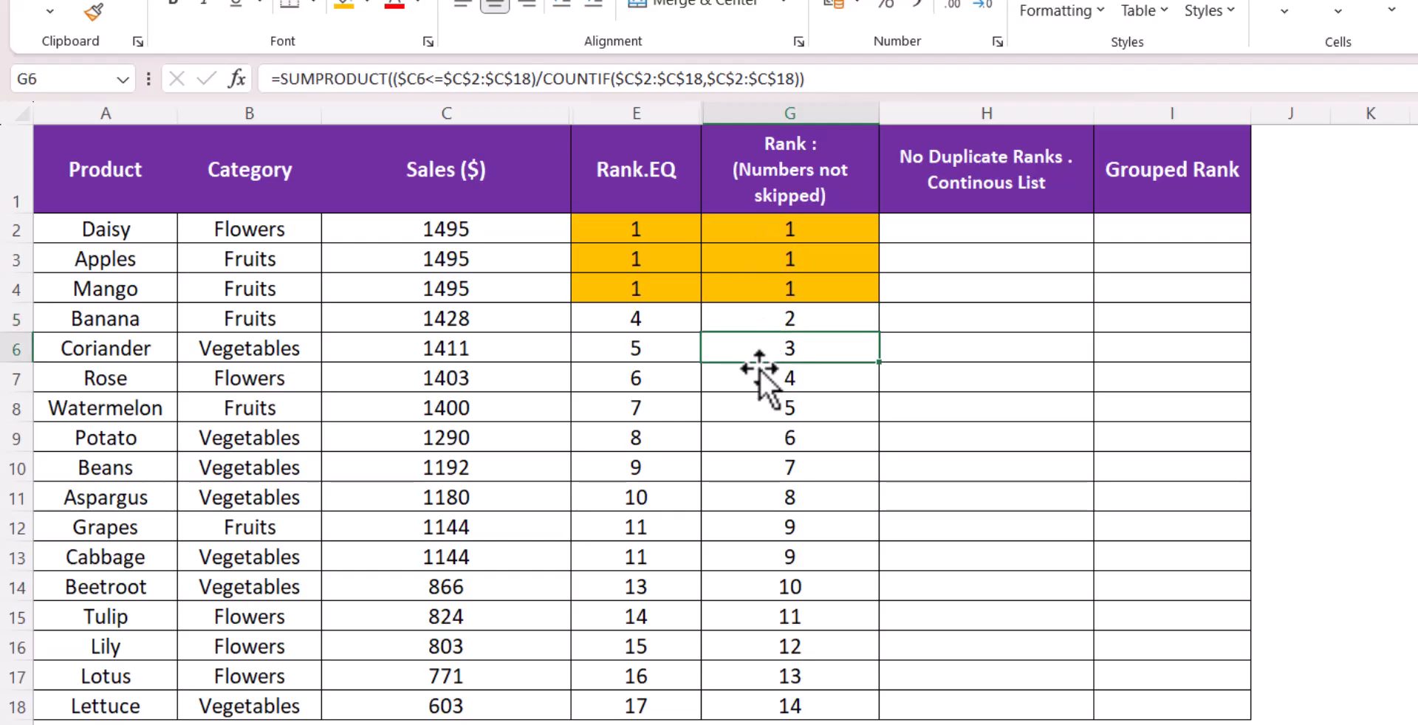
pyautogui.click(758, 379)
# Evaluate the G2 rank formula step by step with Evaluate Formula and compare the Rank.EQ and Rank formulas for rows 2 to 5
pyautogui.click(794, 230)
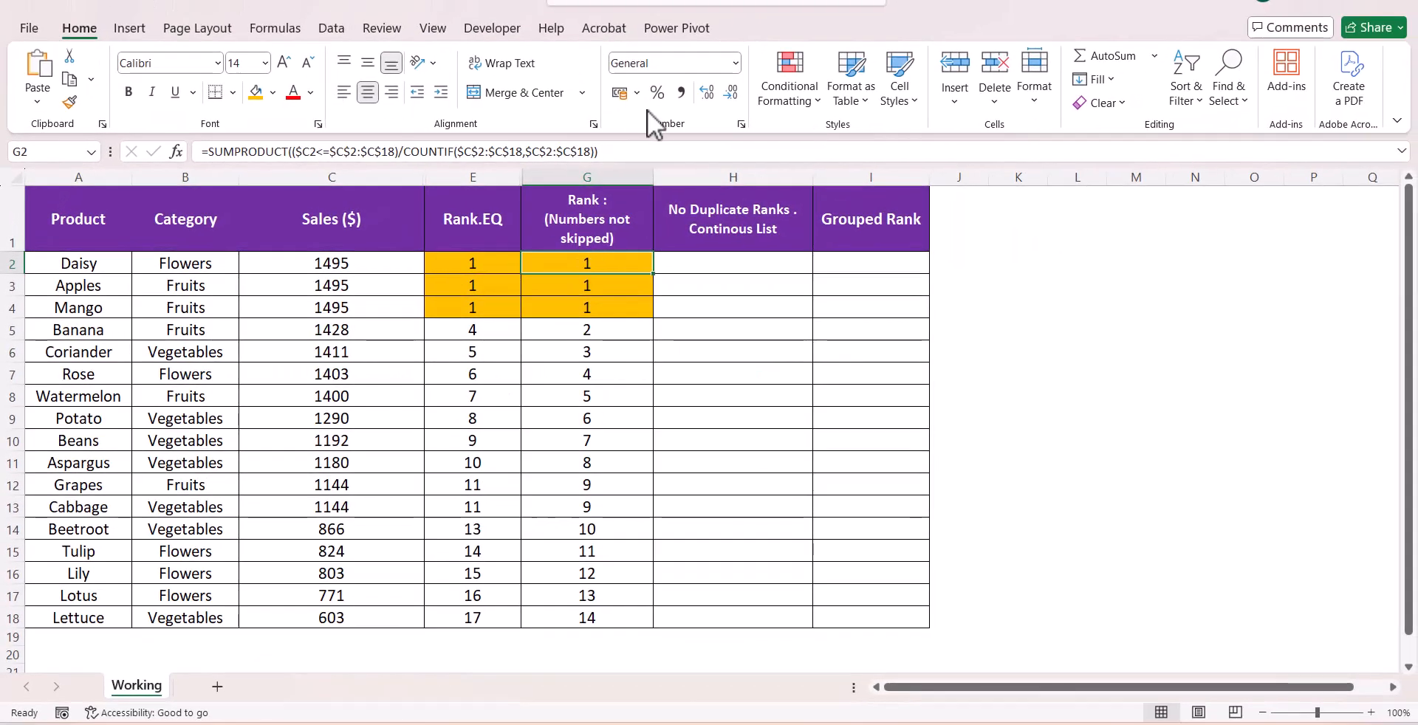
pyautogui.hotkey('alt', 'Tab')
pyautogui.click(545, 257)
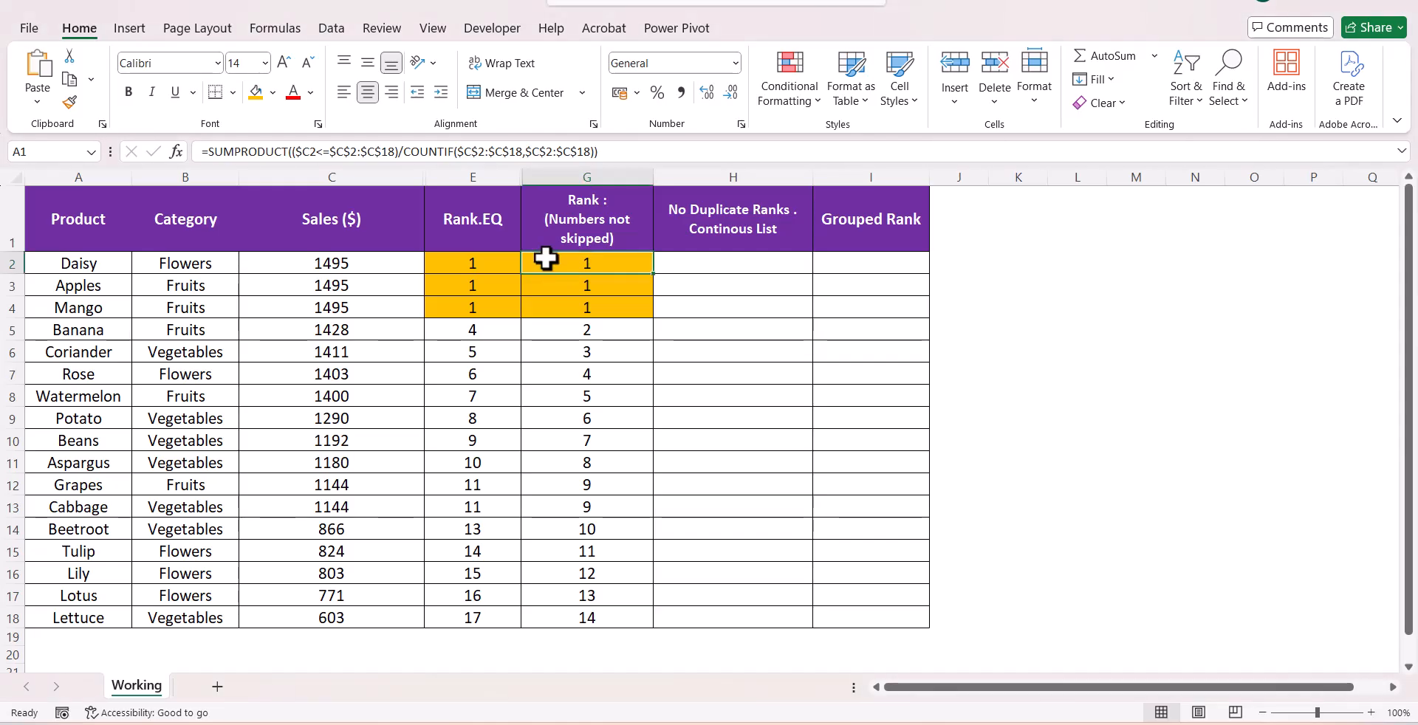
pyautogui.click(275, 27)
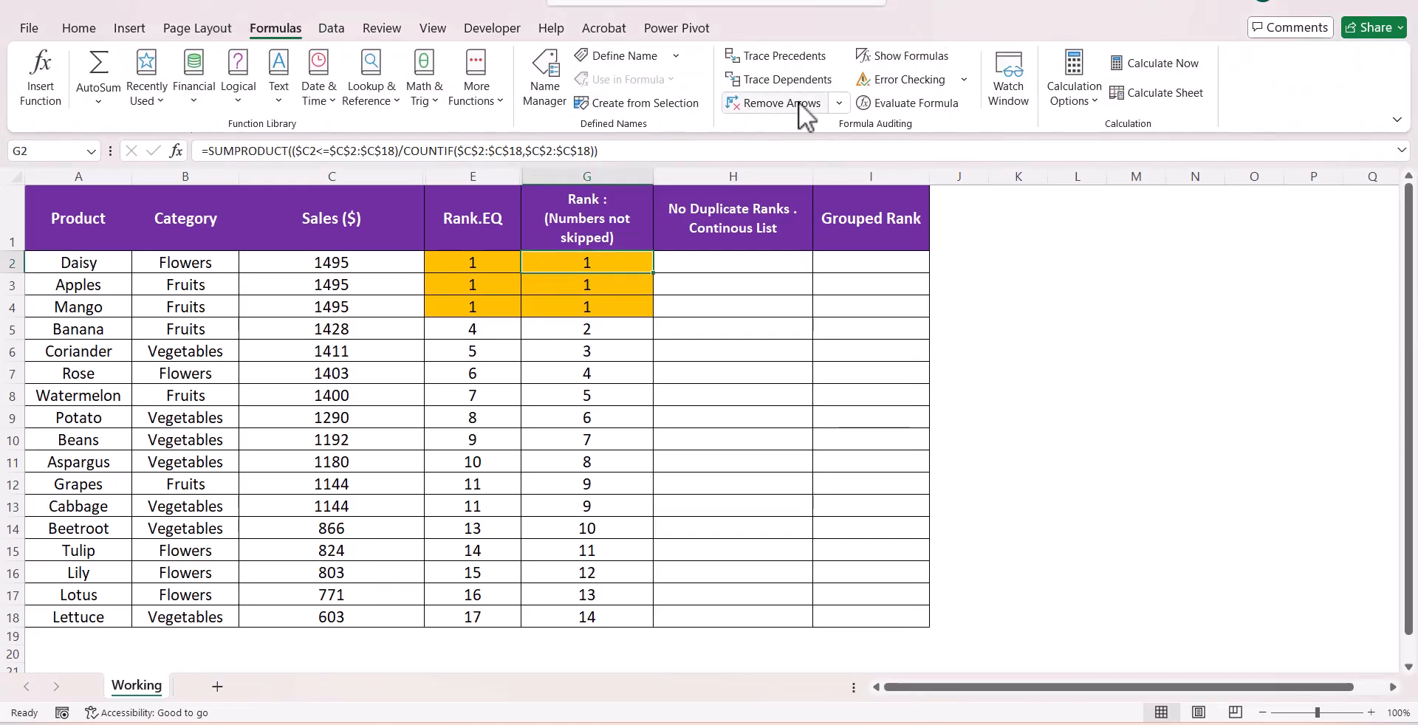
pyautogui.click(877, 107)
pyautogui.moveTo(690, 212); pyautogui.dragTo(825, 348)
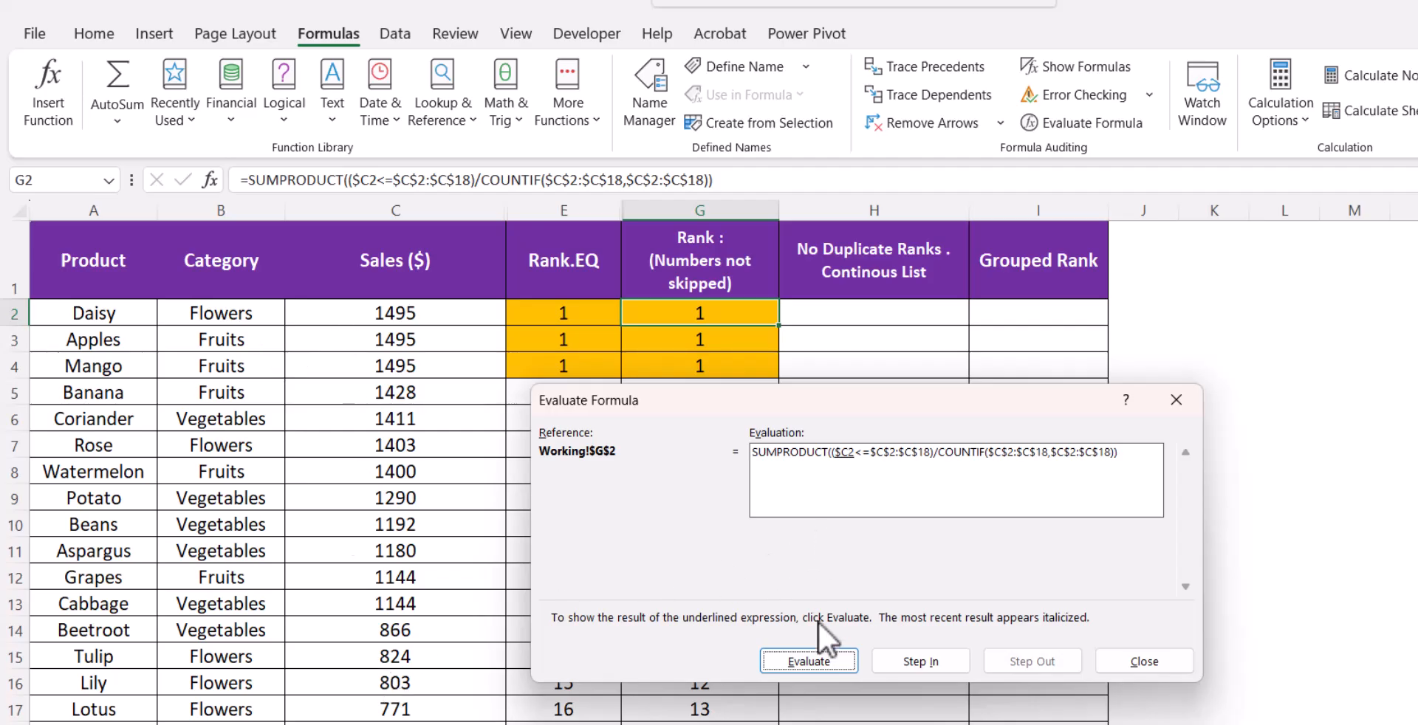
pyautogui.click(818, 664)
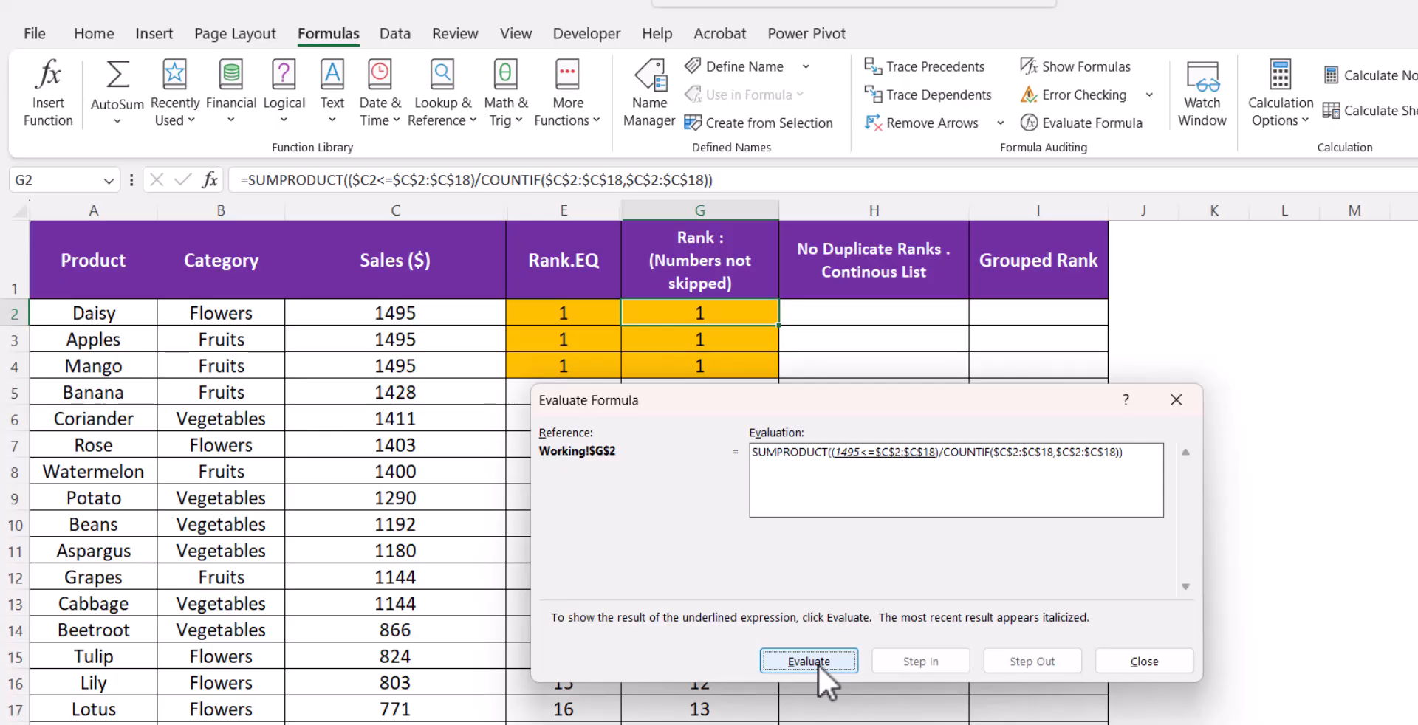
pyautogui.click(818, 664)
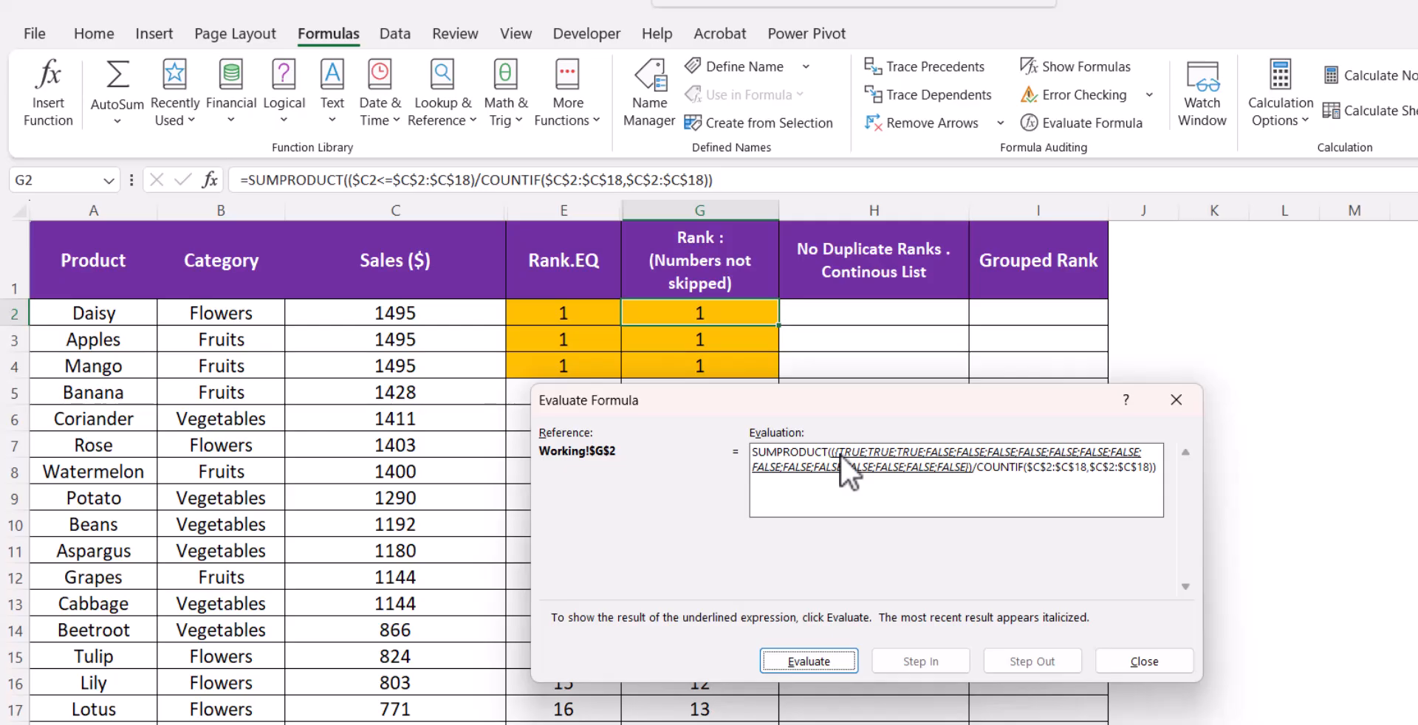
pyautogui.click(821, 658)
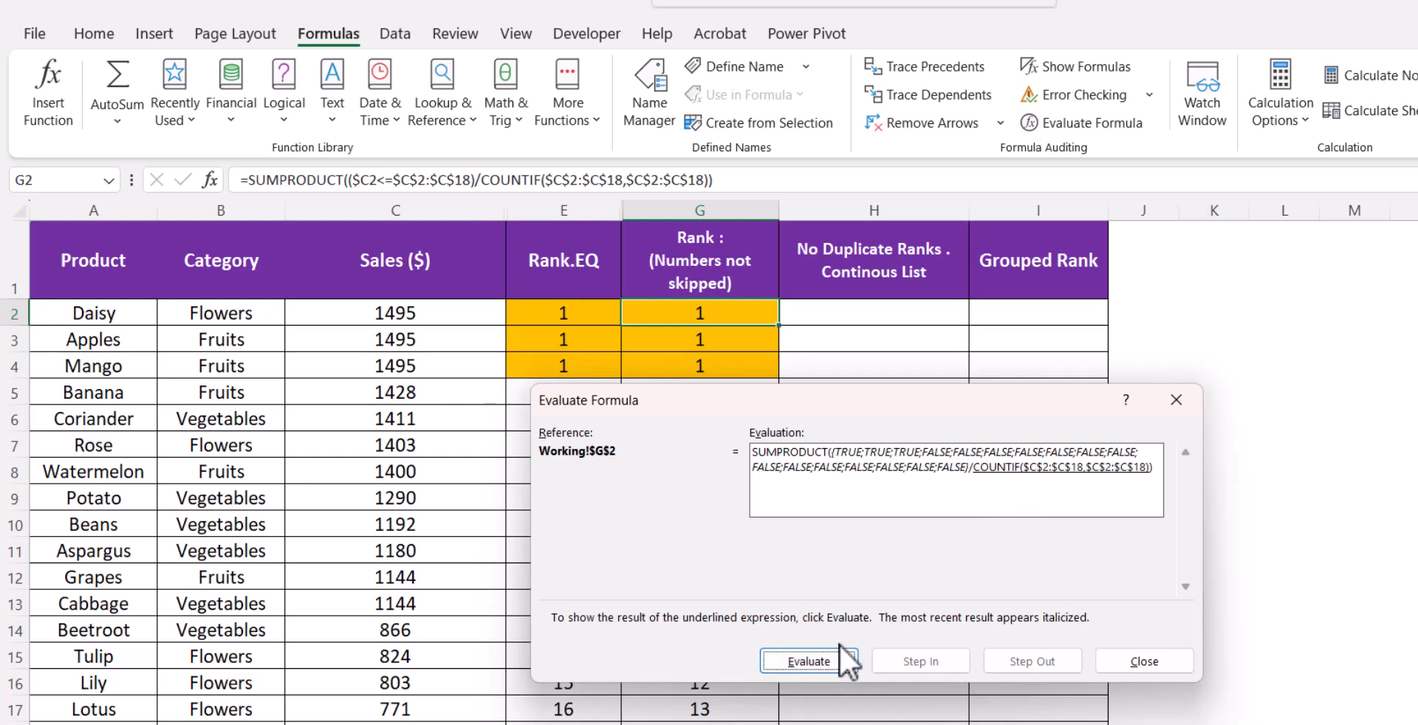
pyautogui.click(822, 663)
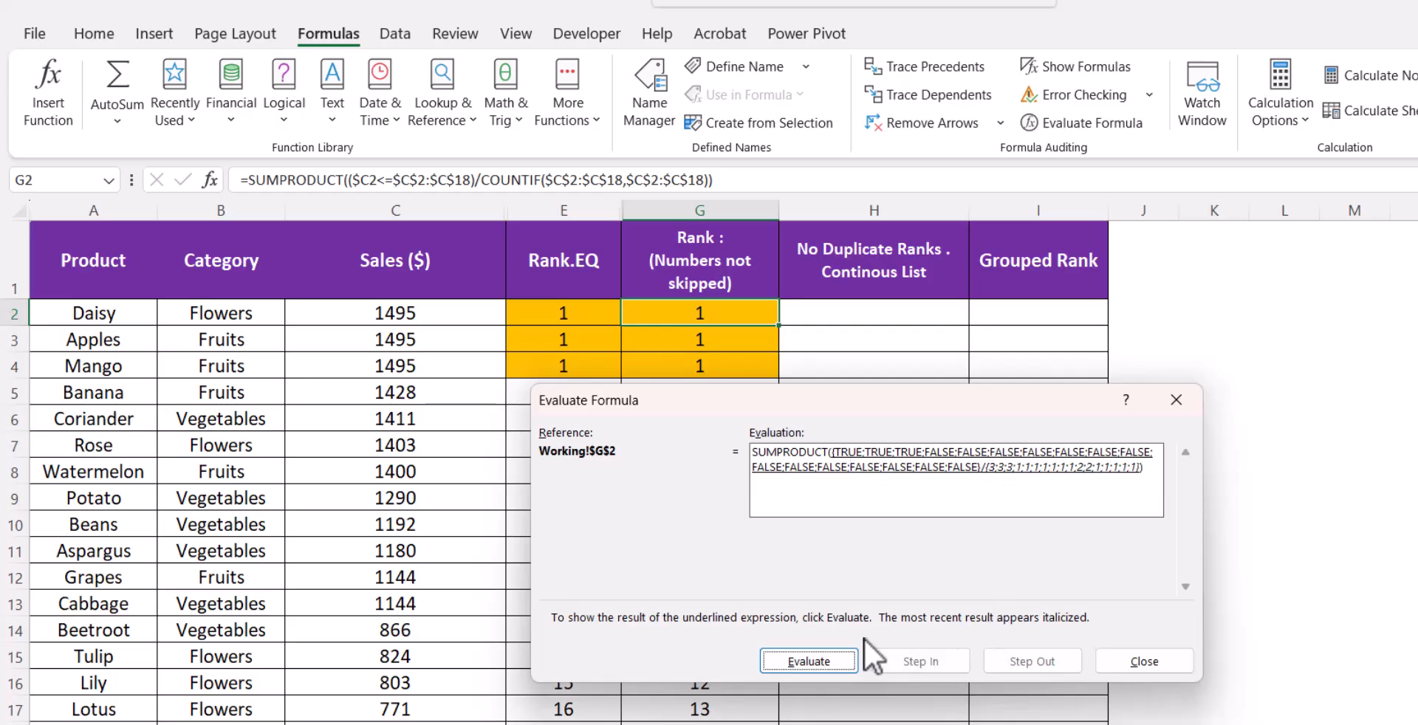
pyautogui.click(849, 661)
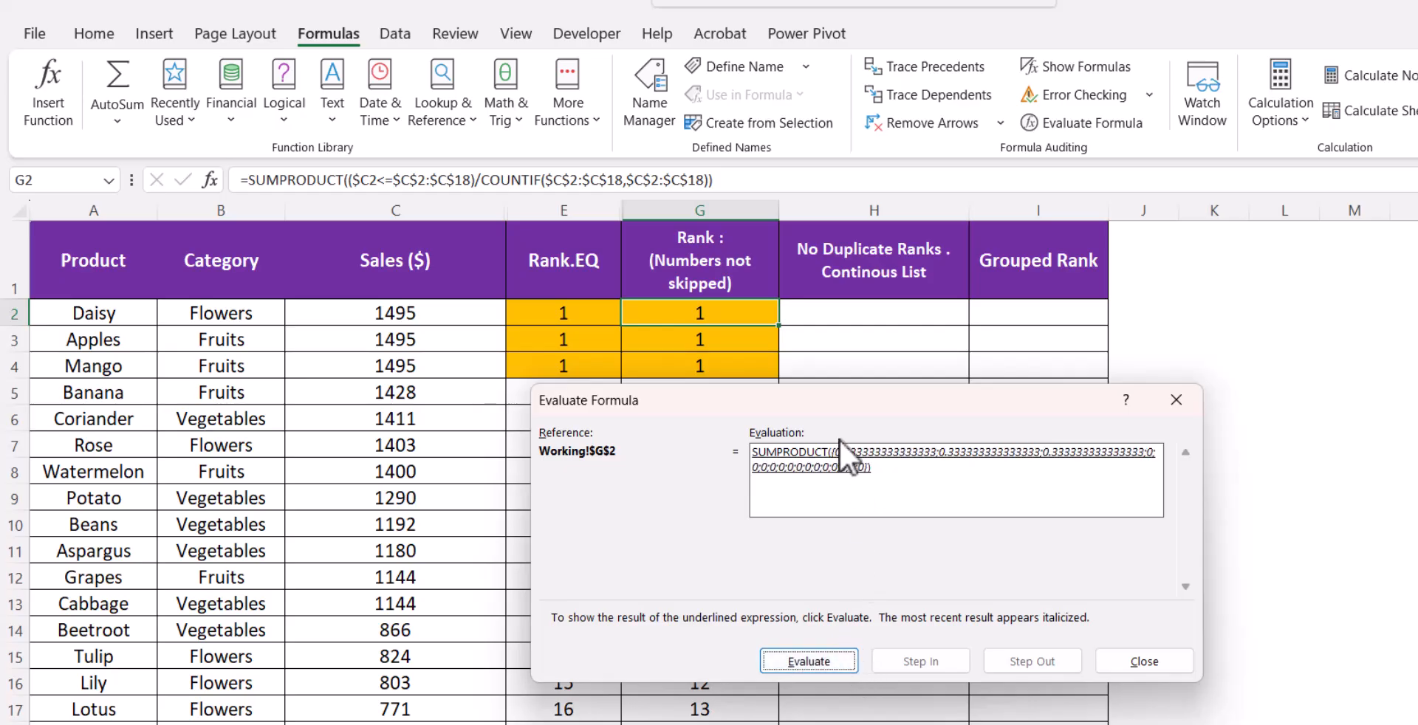
pyautogui.click(818, 662)
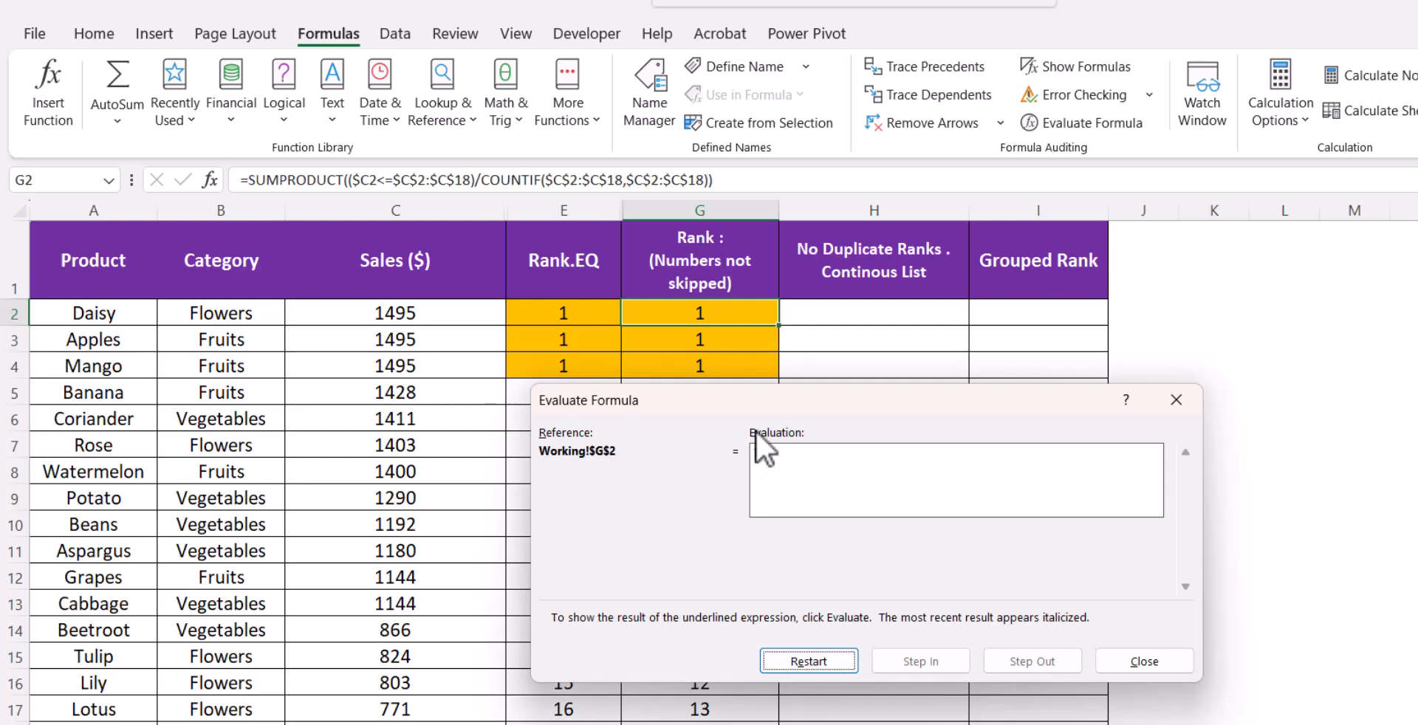
pyautogui.click(1179, 403)
pyautogui.click(1254, 528)
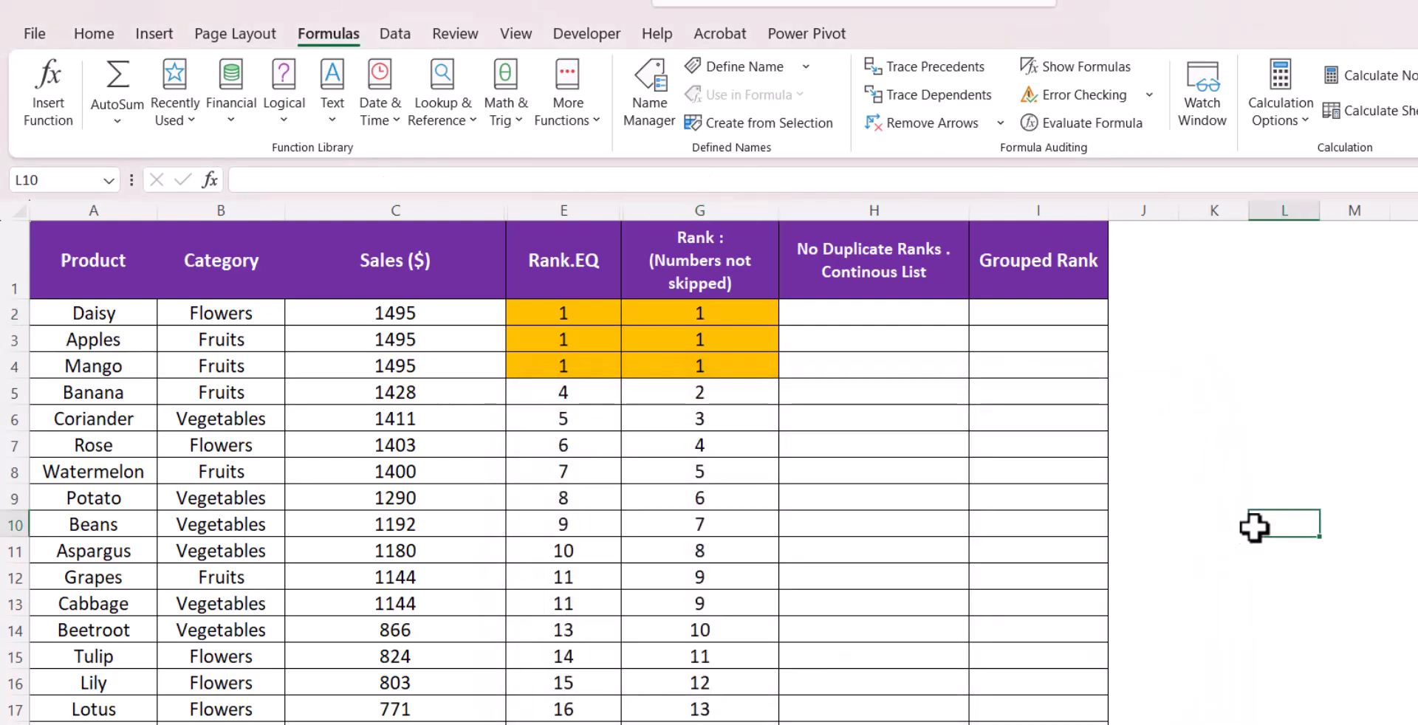
pyautogui.click(654, 397)
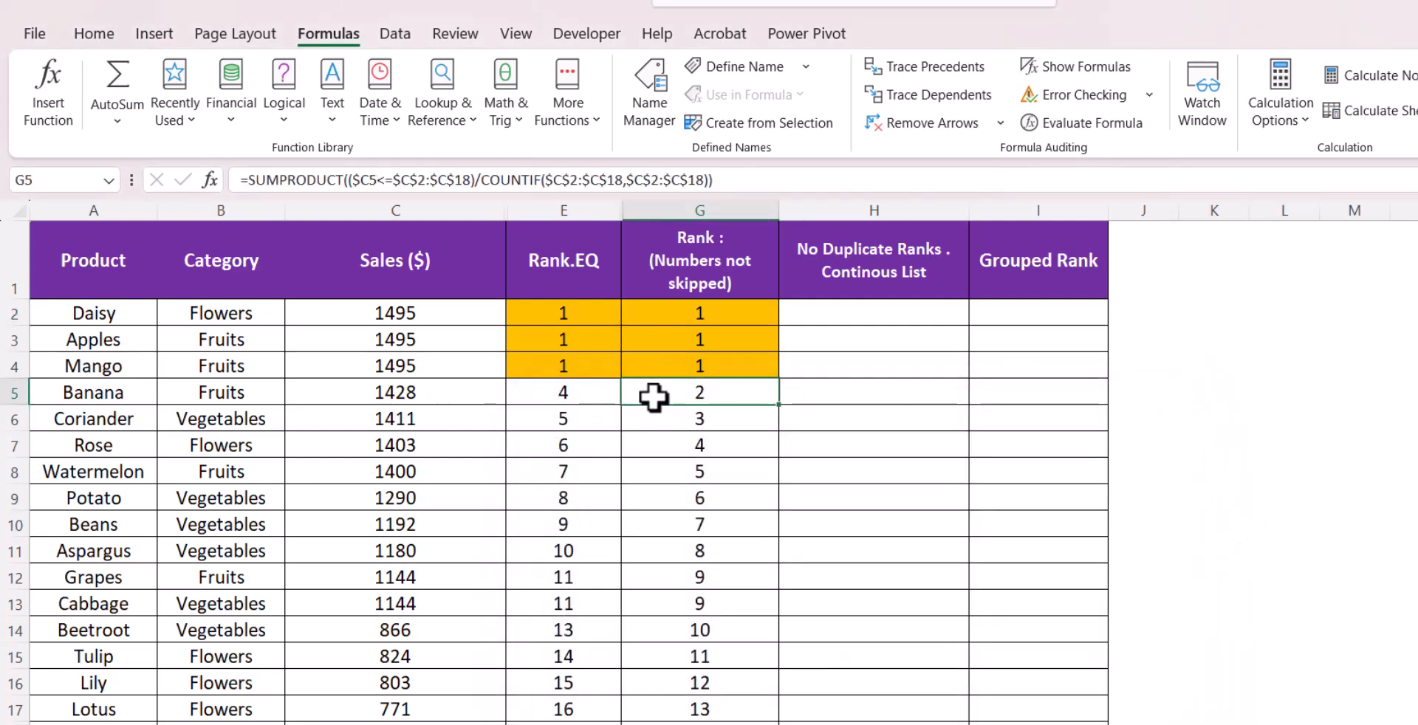
pyautogui.click(583, 398)
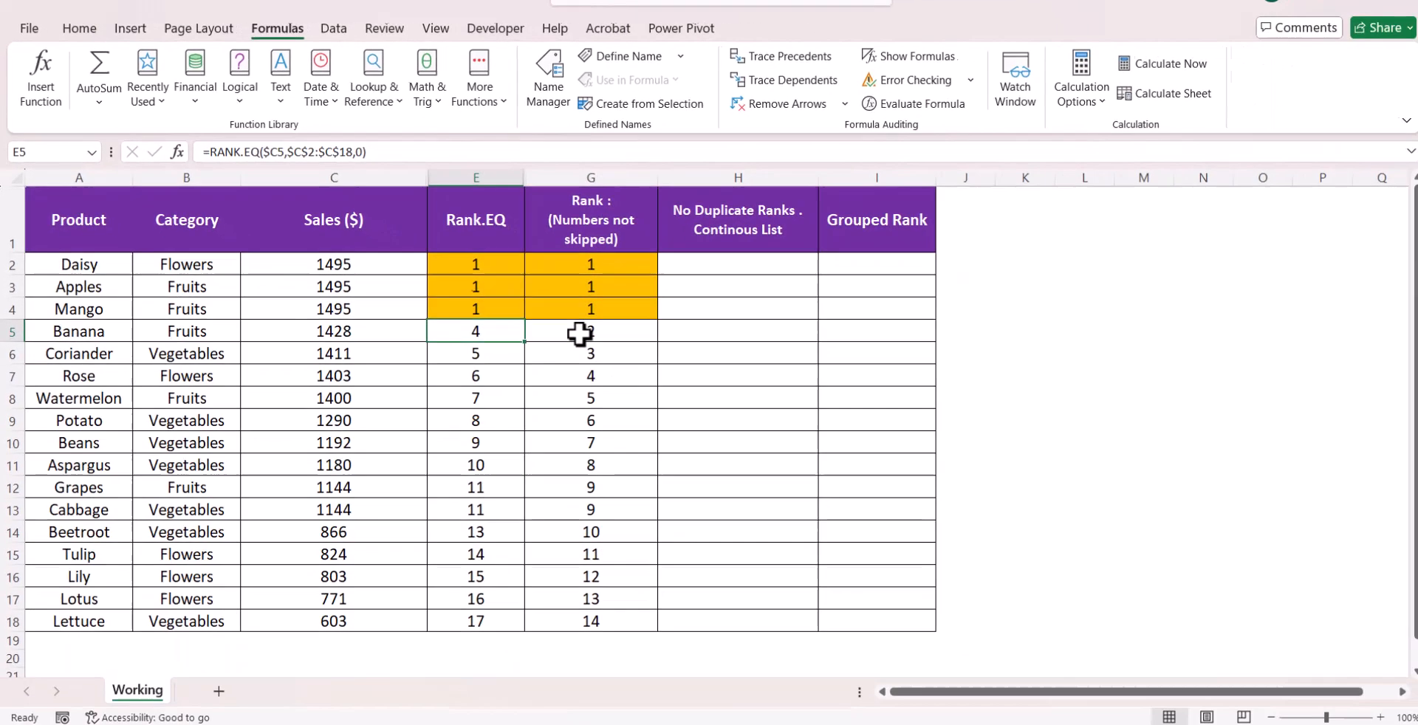
pyautogui.click(660, 375)
pyautogui.click(583, 285)
pyautogui.click(586, 261)
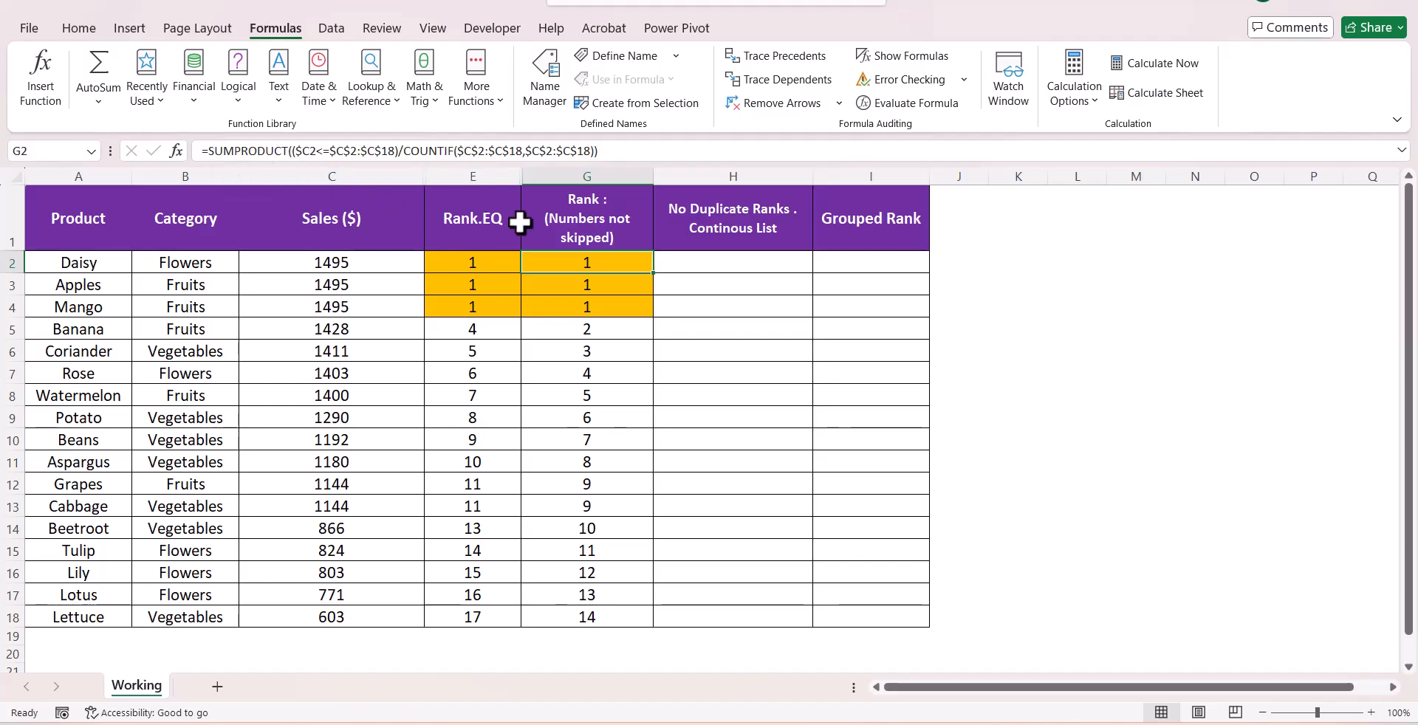
# In H2, begin a formula with RANK.EQ($C2,$C$2:$C$18,0)+ for the No Duplicate Ranks column
pyautogui.click(740, 265)
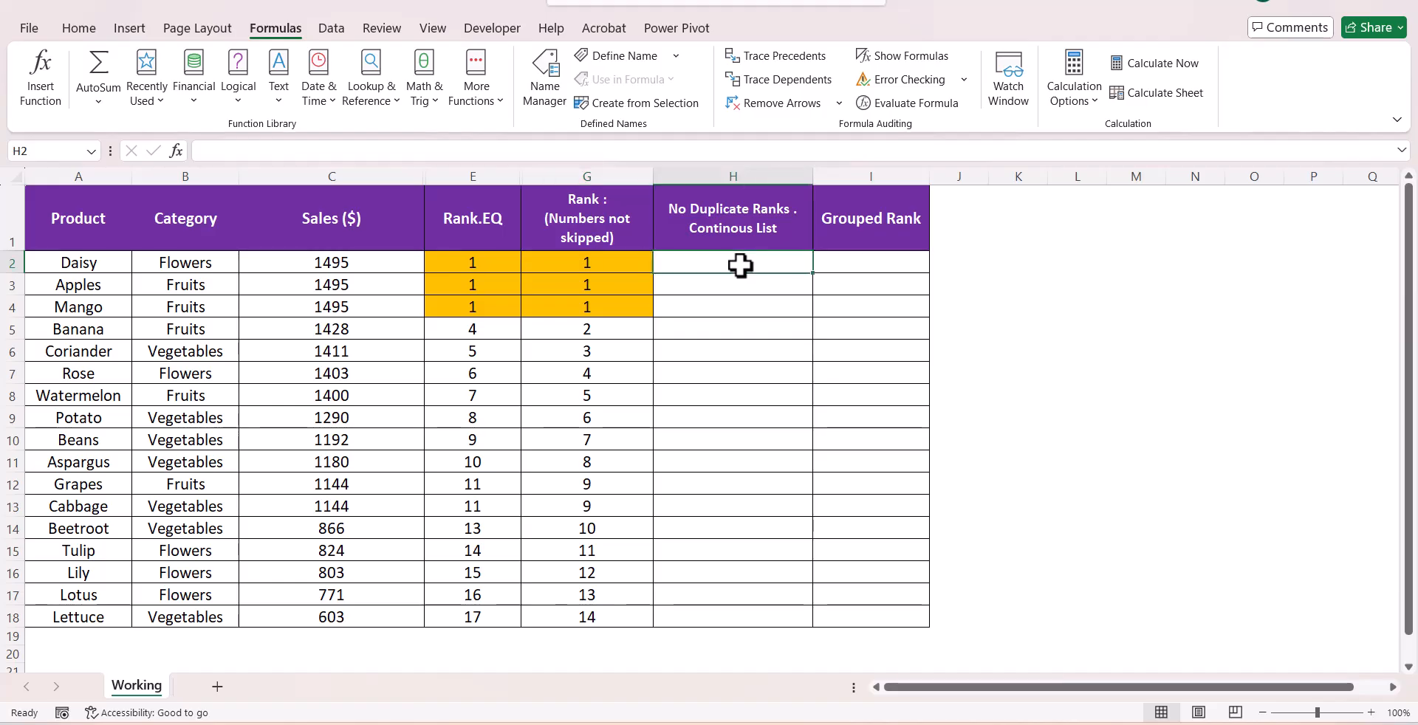
pyautogui.write('=ran')
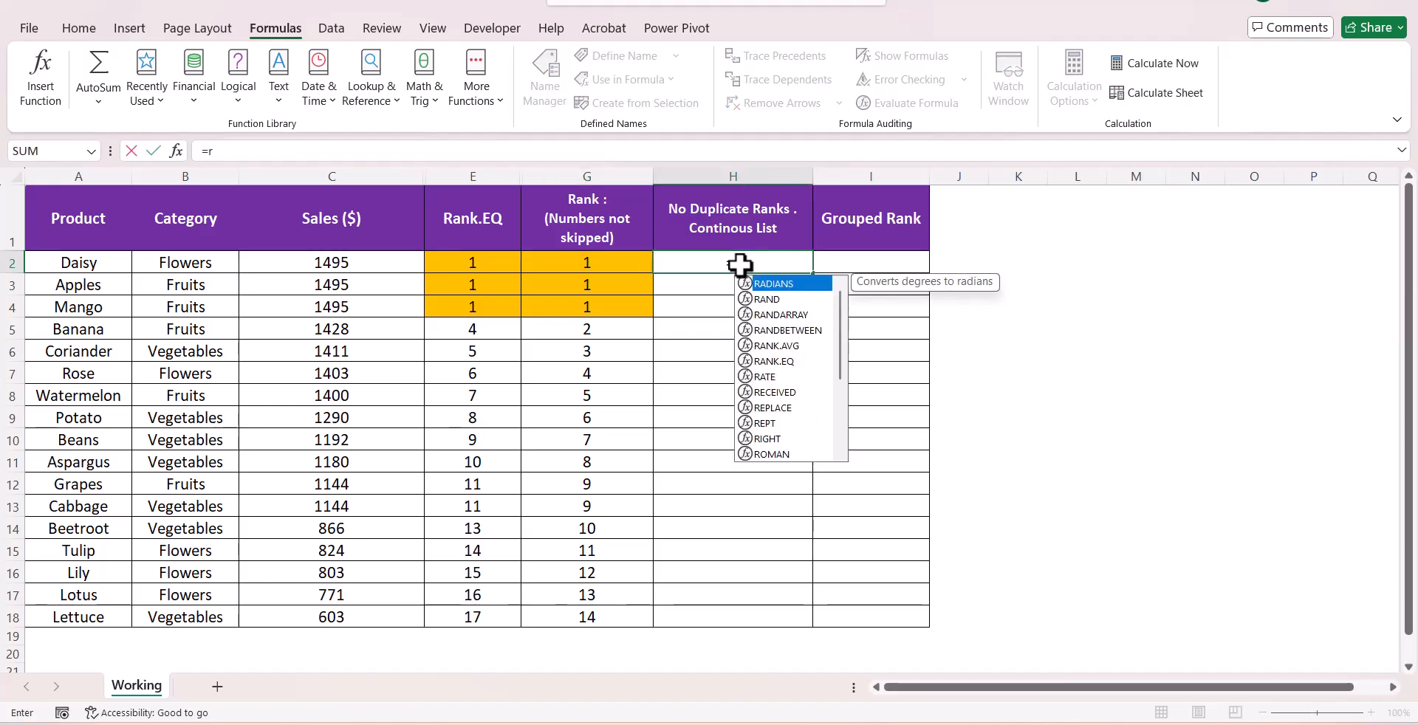
pyautogui.press('Down')
pyautogui.press('Down')
pyautogui.press('Down')
pyautogui.press('Down')
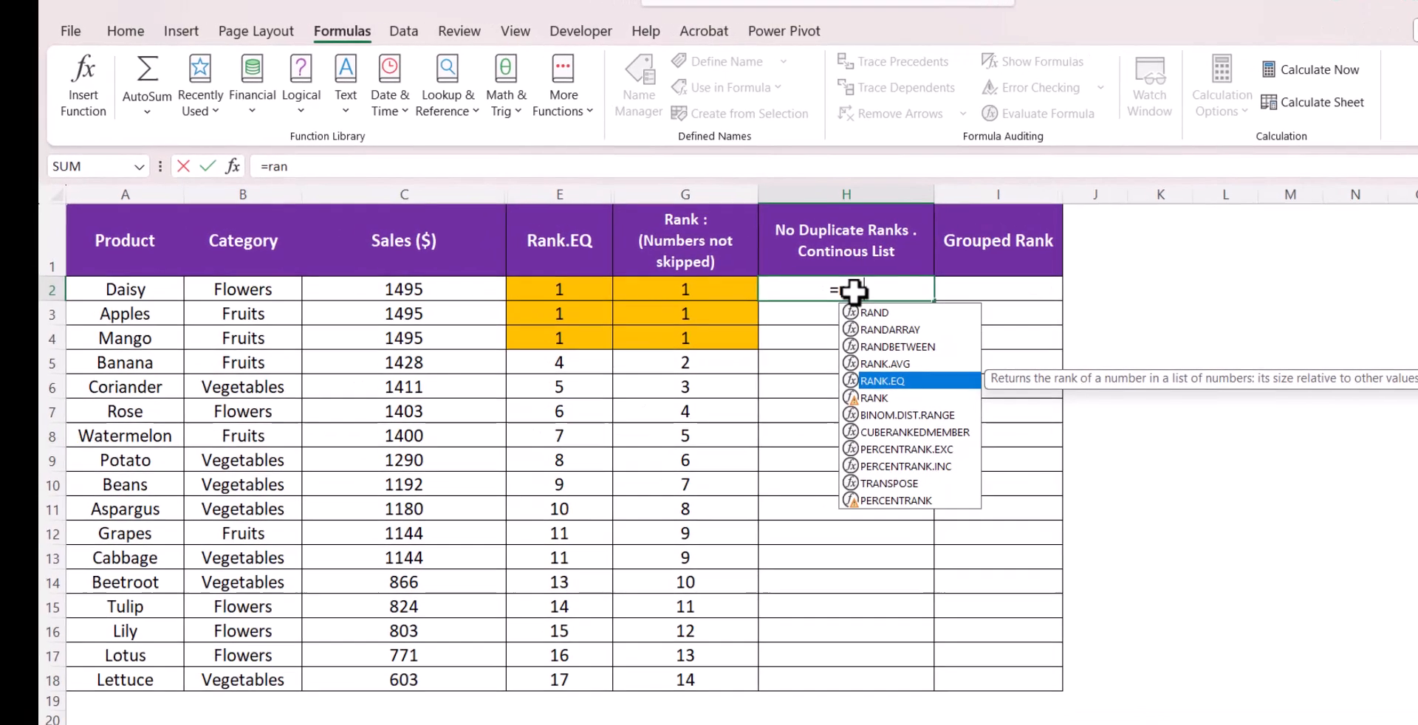
pyautogui.press('Tab')
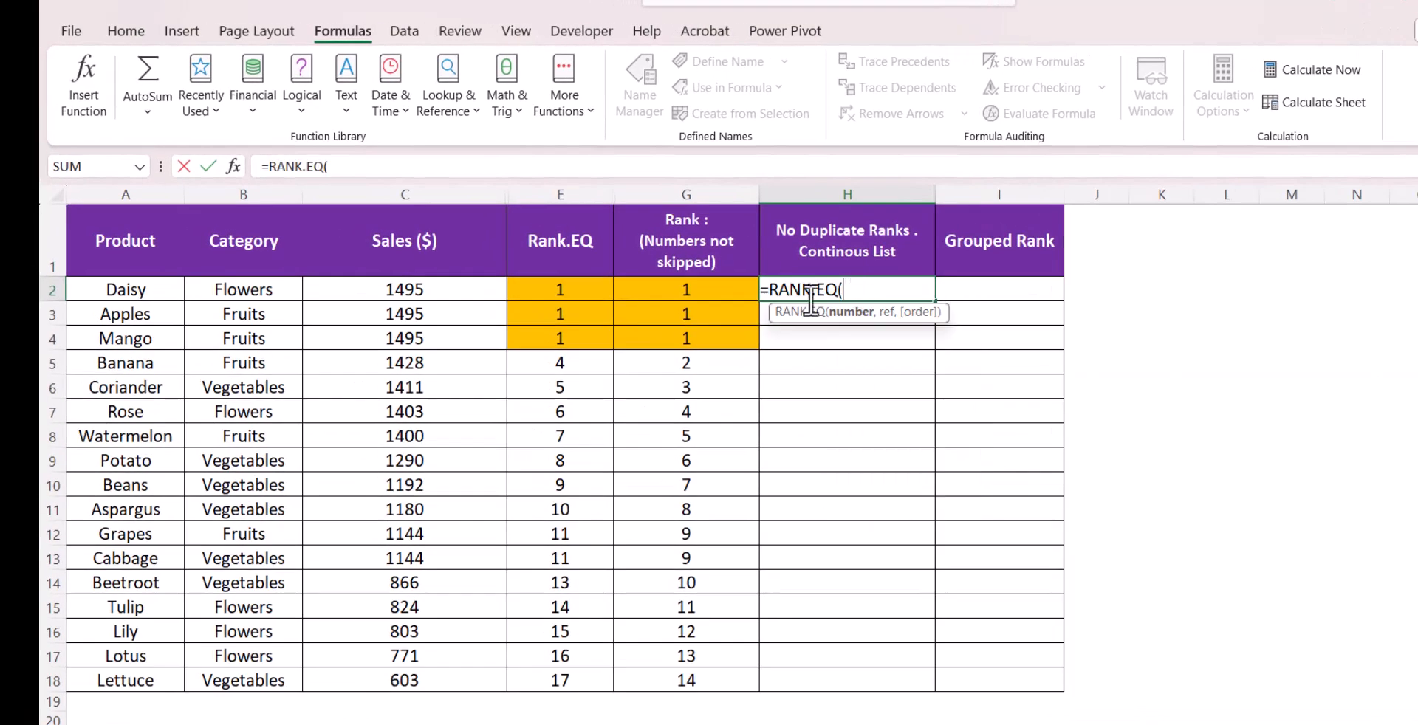
pyautogui.click(411, 292)
pyautogui.press('F4')
pyautogui.press('F4')
pyautogui.press('F4')
pyautogui.write(',')
pyautogui.moveTo(411, 292); pyautogui.dragTo(428, 668)
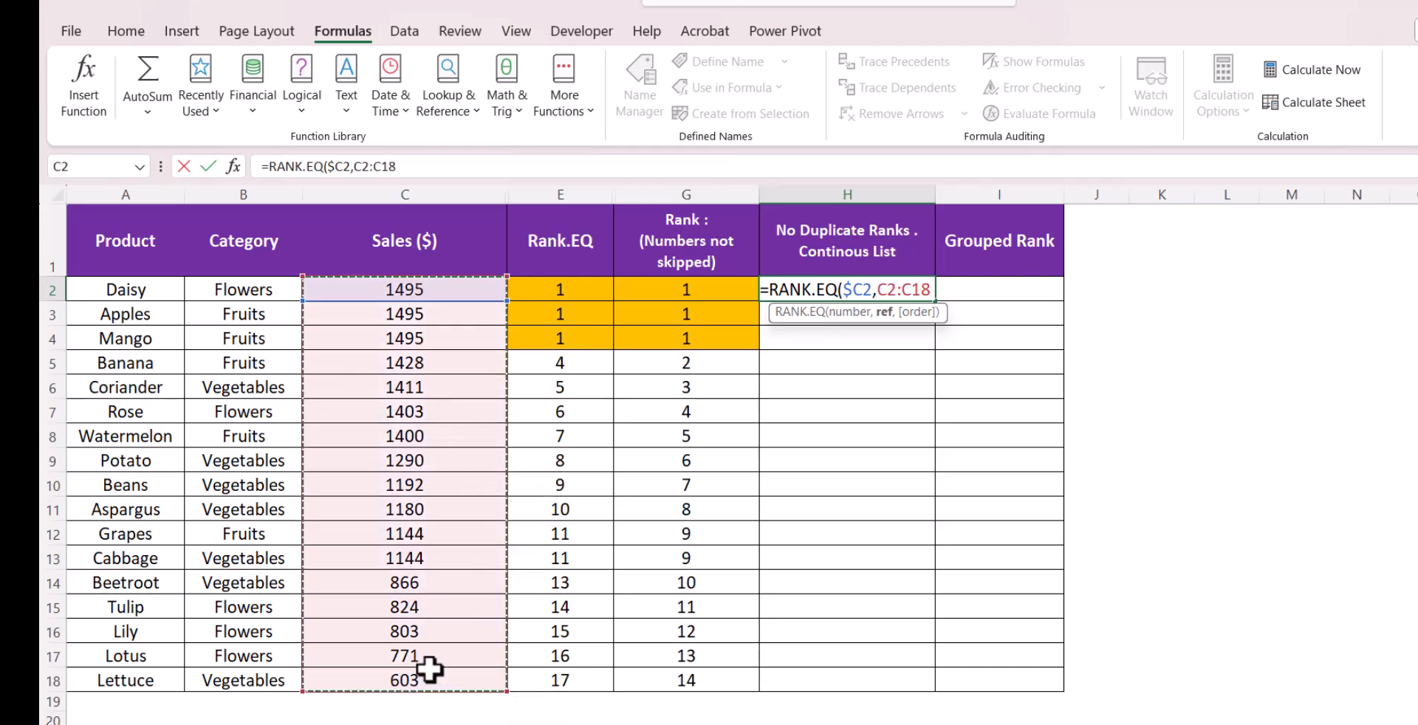
pyautogui.press('F4')
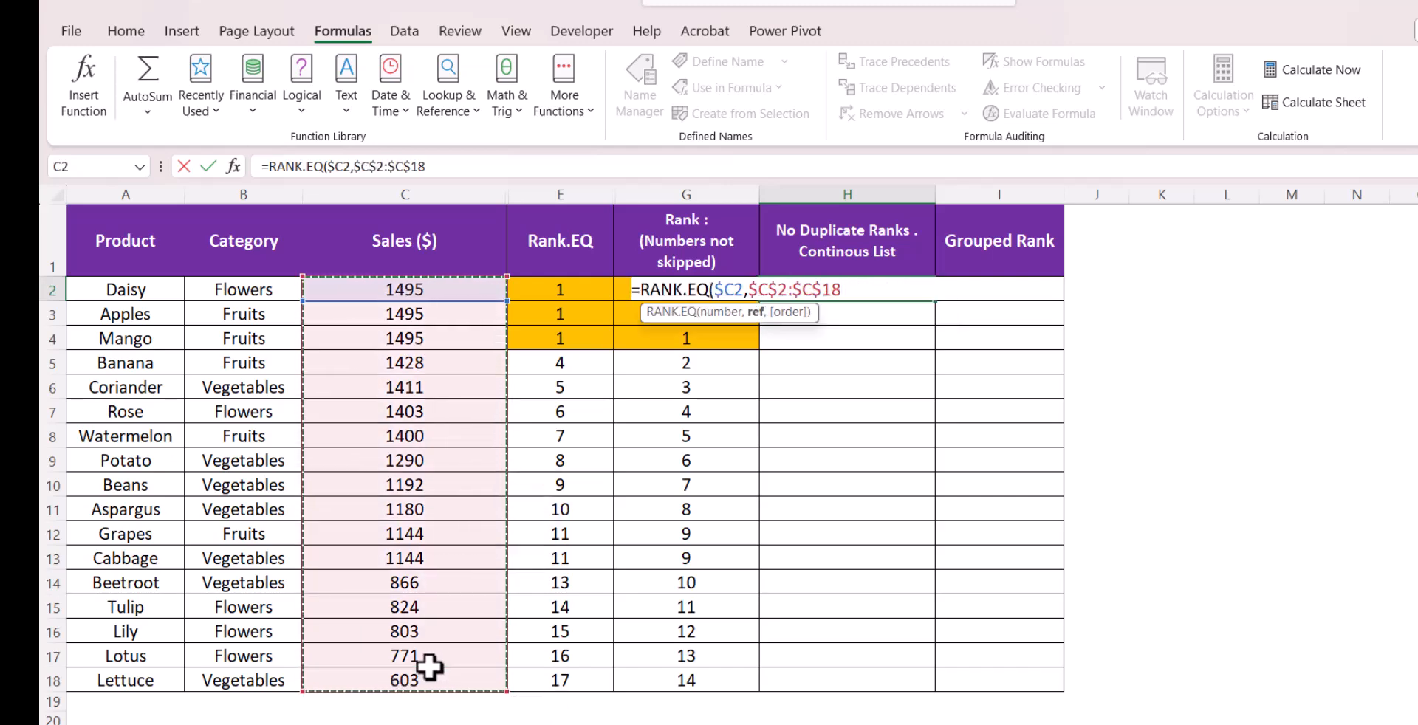
pyautogui.write(',0)+')
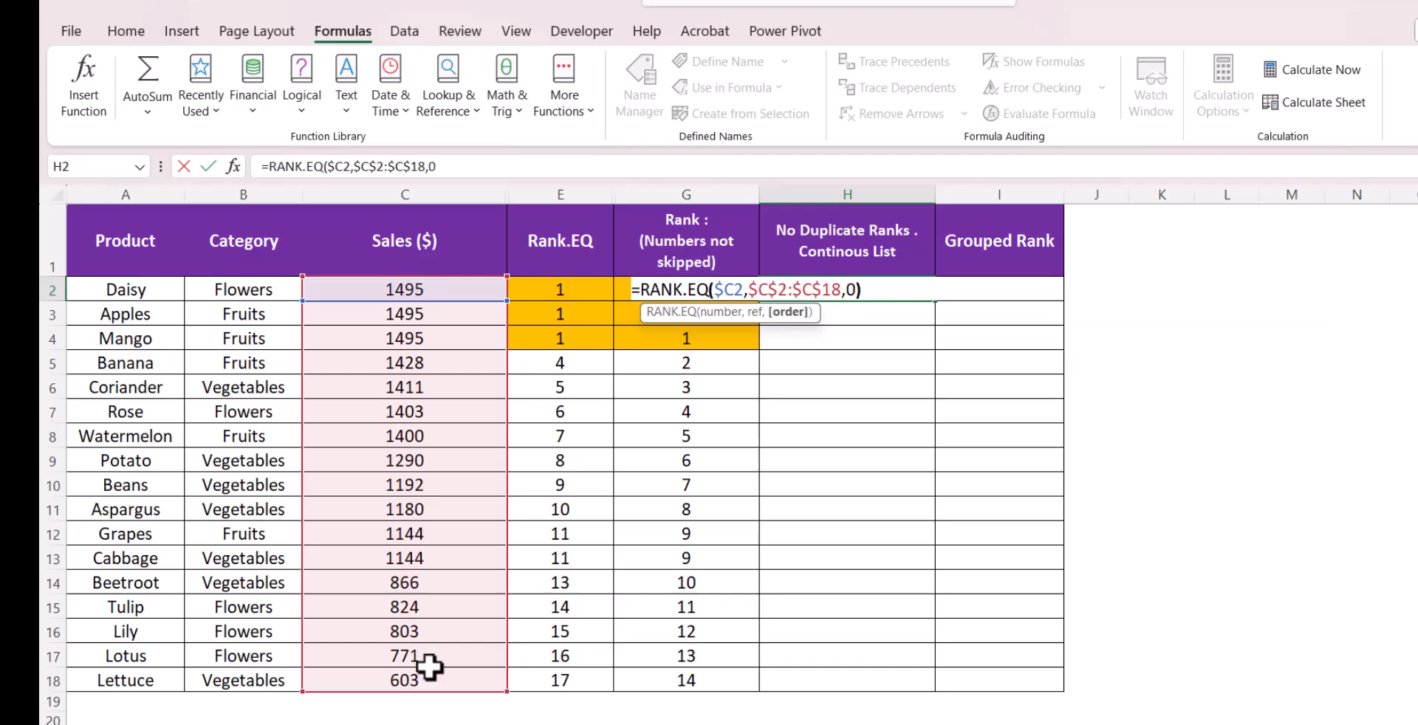
pyautogui.write('count')
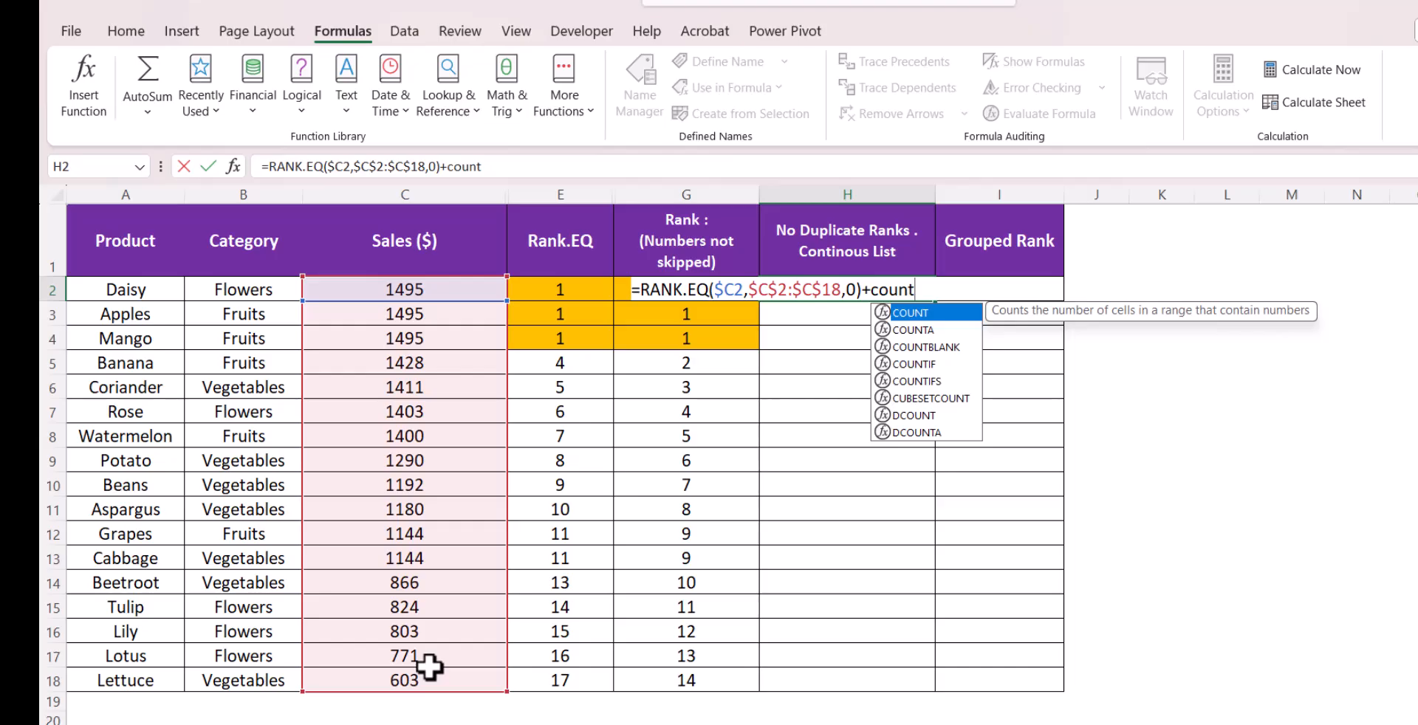
# Complete the H2 formula with COUNTIF($C$2:C2,$C2)-1 and enter it
pyautogui.press('Down')
pyautogui.press('Down')
pyautogui.press('Down')
pyautogui.press('Tab')
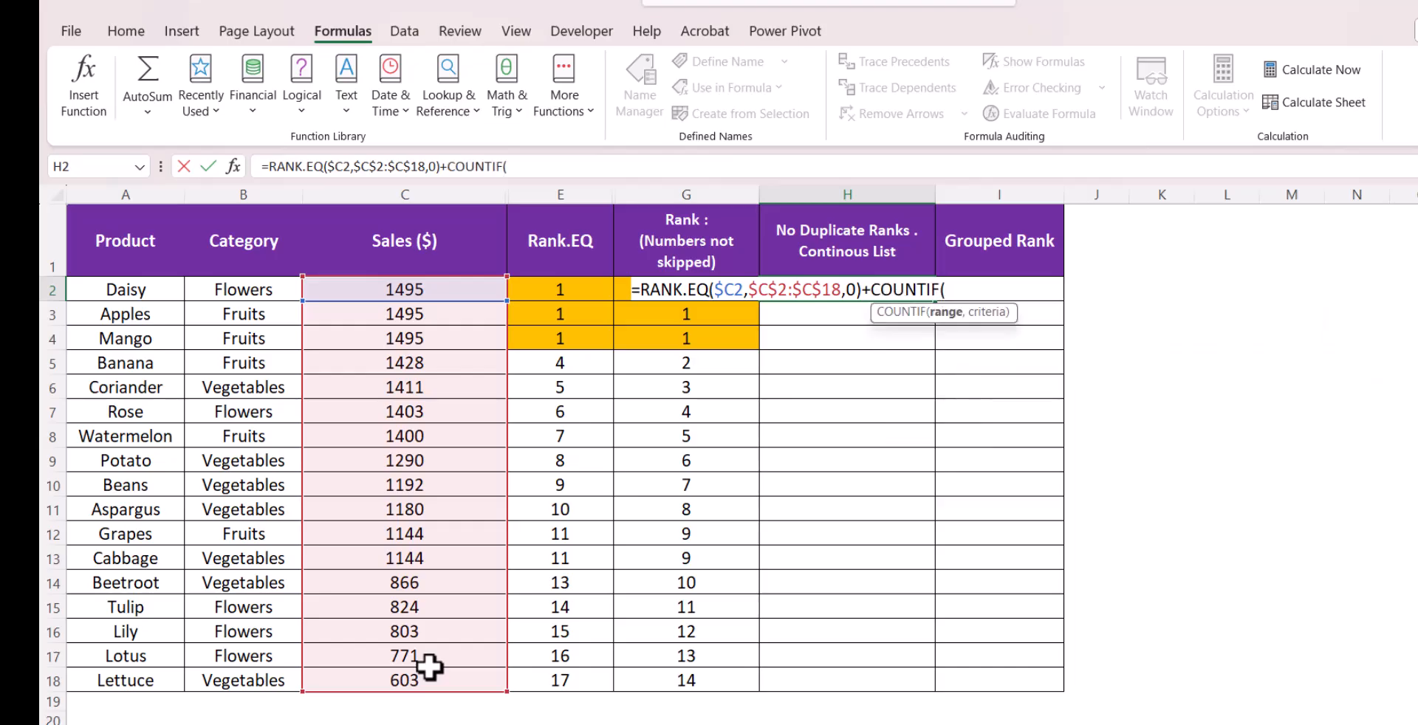
pyautogui.click(412, 291)
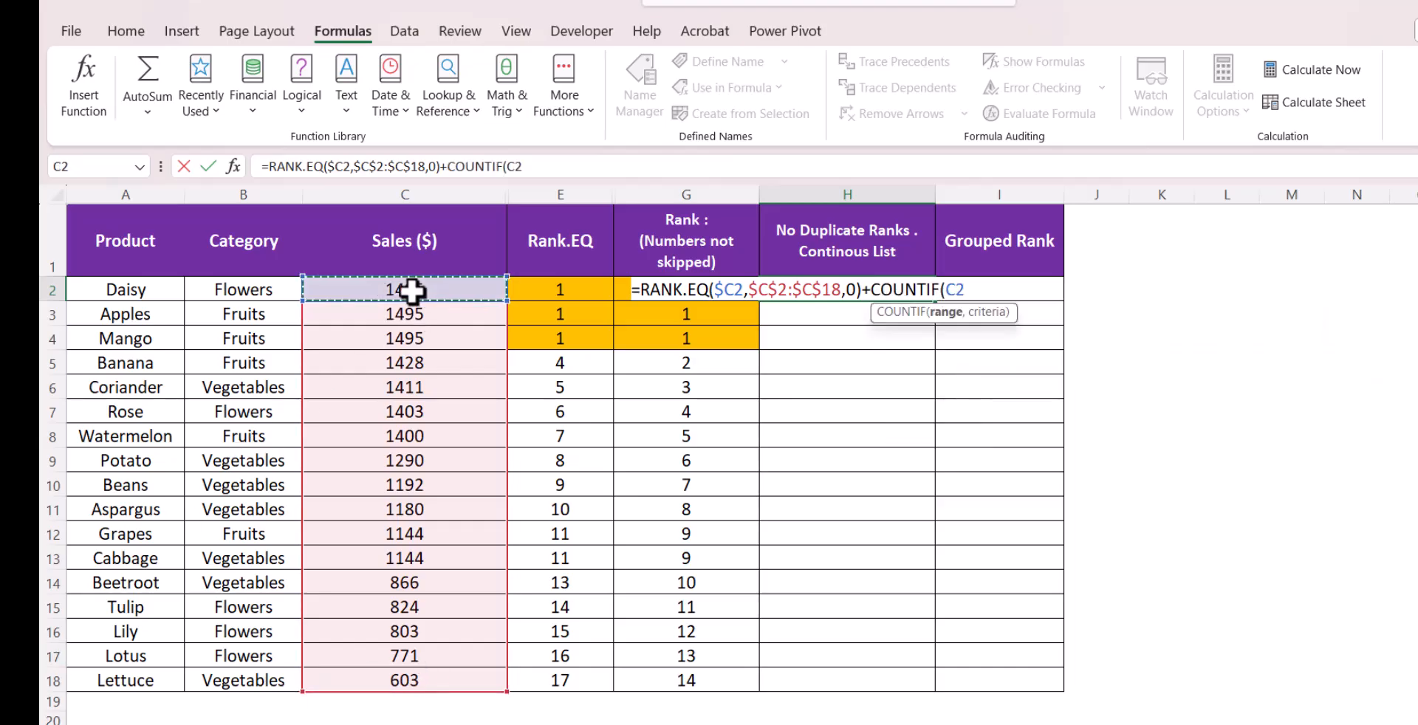
pyautogui.write(':C2')
pyautogui.moveTo(543, 167); pyautogui.dragTo(518, 167)
pyautogui.press('F4')
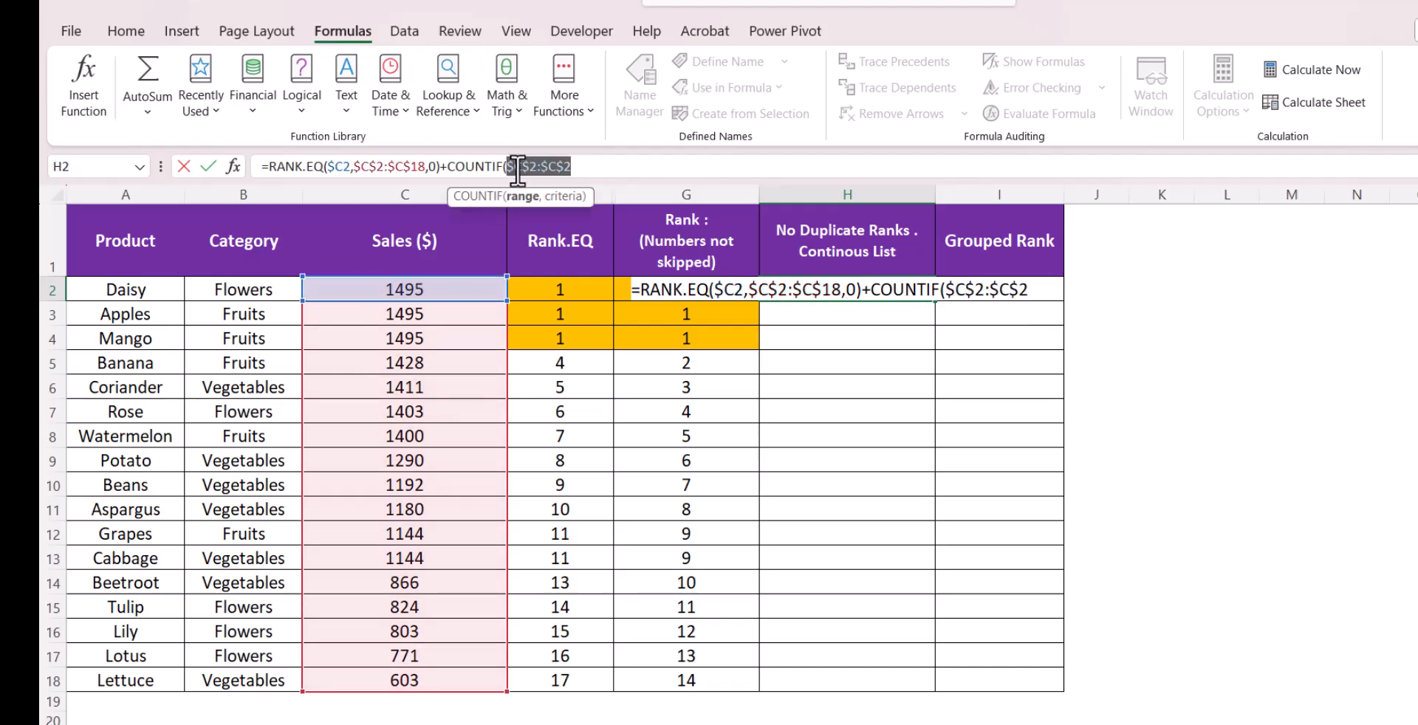
pyautogui.click(562, 166)
pyautogui.press('F4')
pyautogui.press('F4')
pyautogui.press('F4')
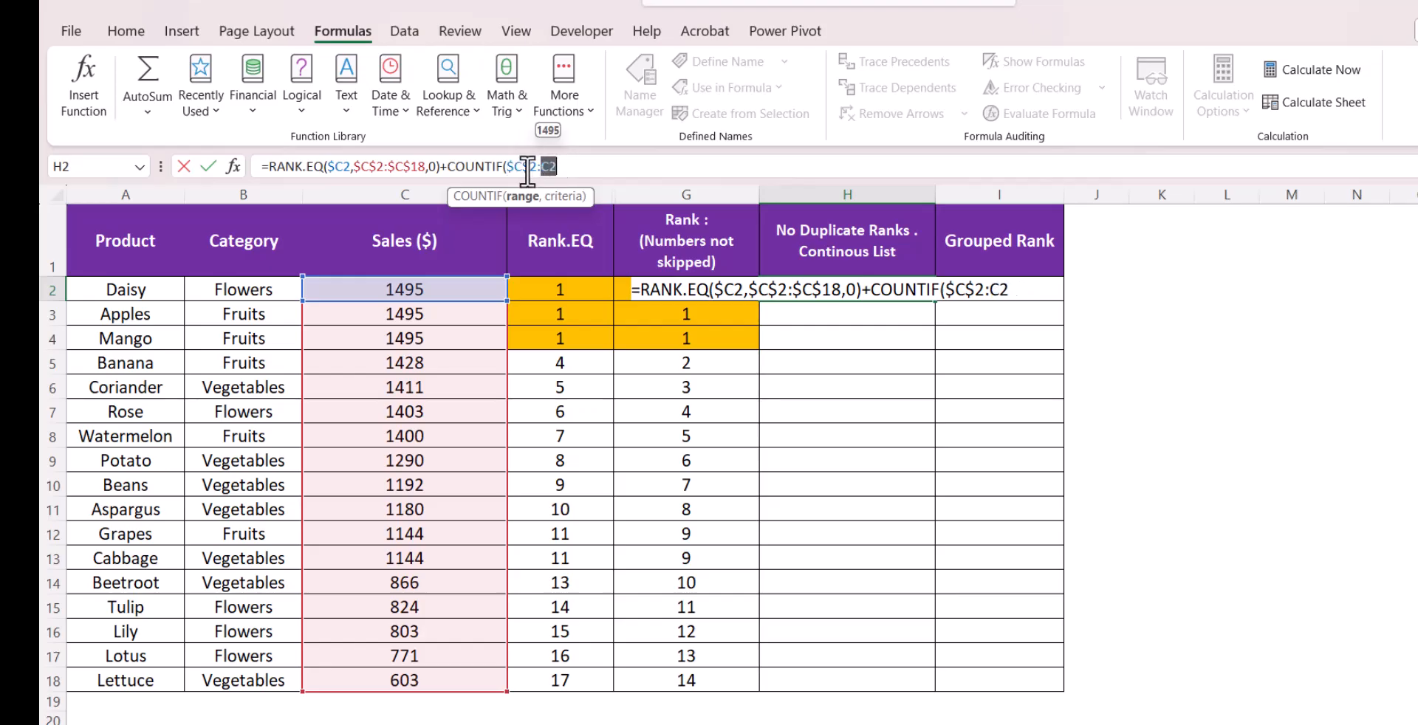
pyautogui.click(565, 166)
pyautogui.write(',')
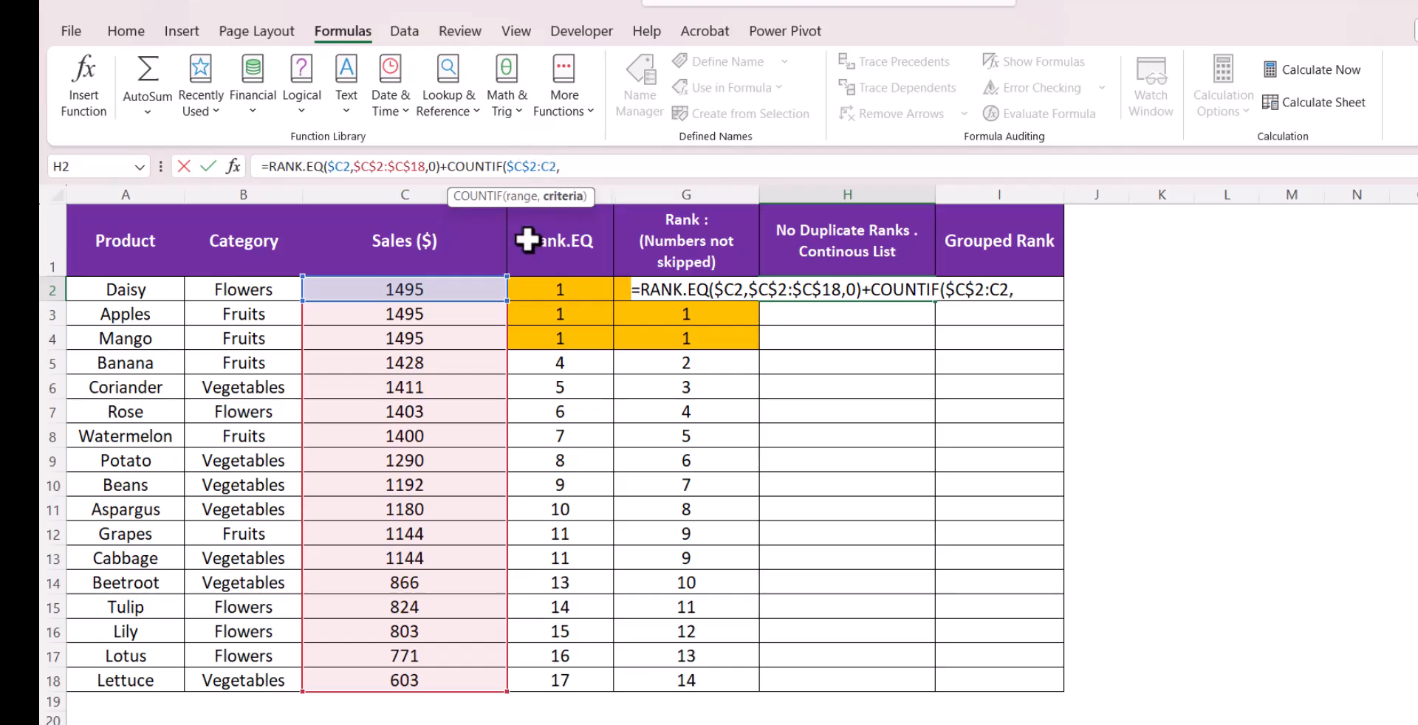
pyautogui.click(474, 289)
pyautogui.press('F4')
pyautogui.press('F4')
pyautogui.press('F4')
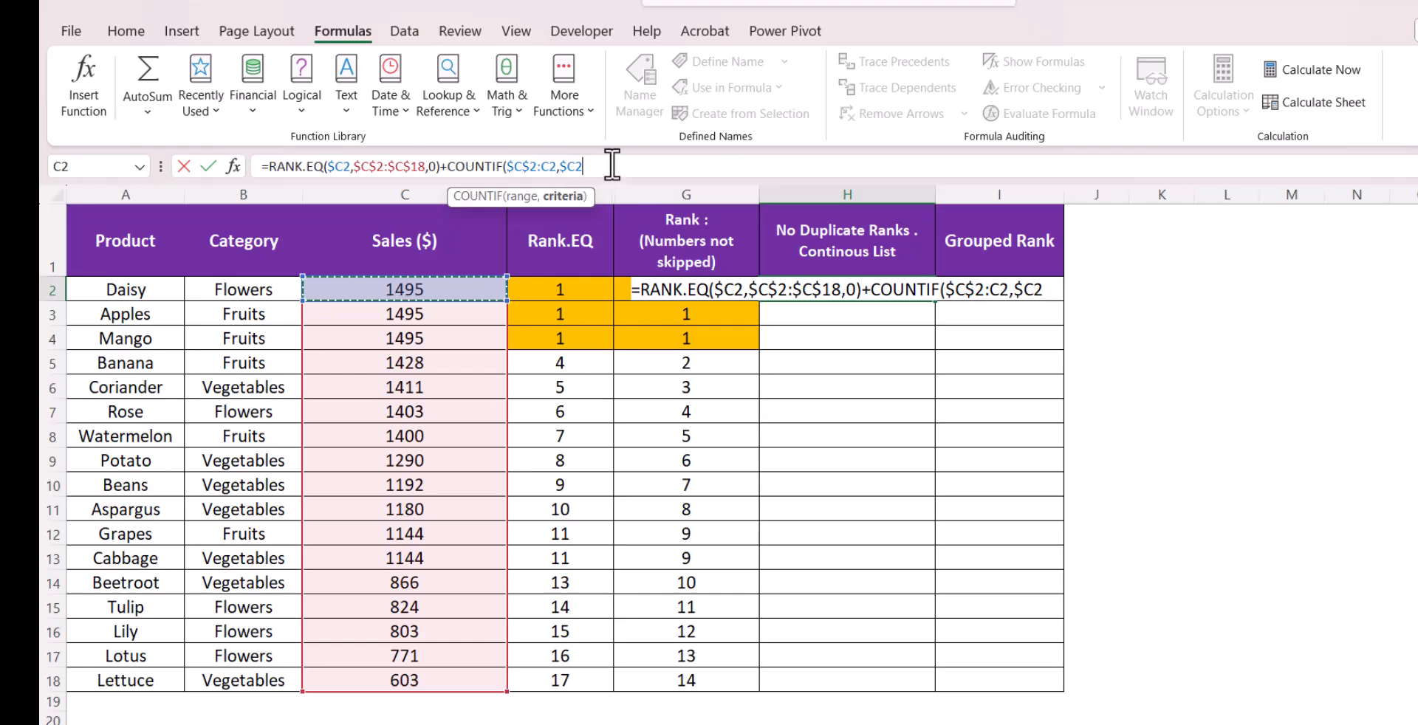
pyautogui.write(')-1')
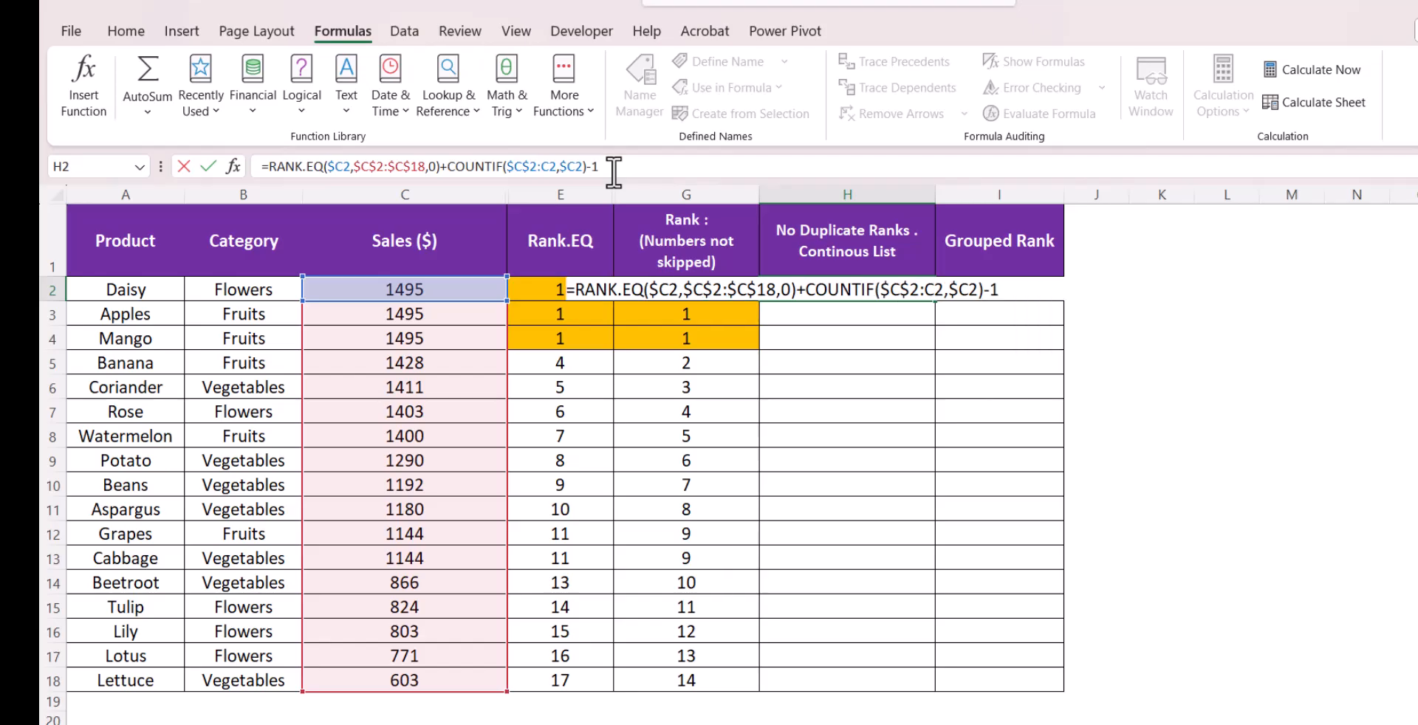
pyautogui.press('Return')
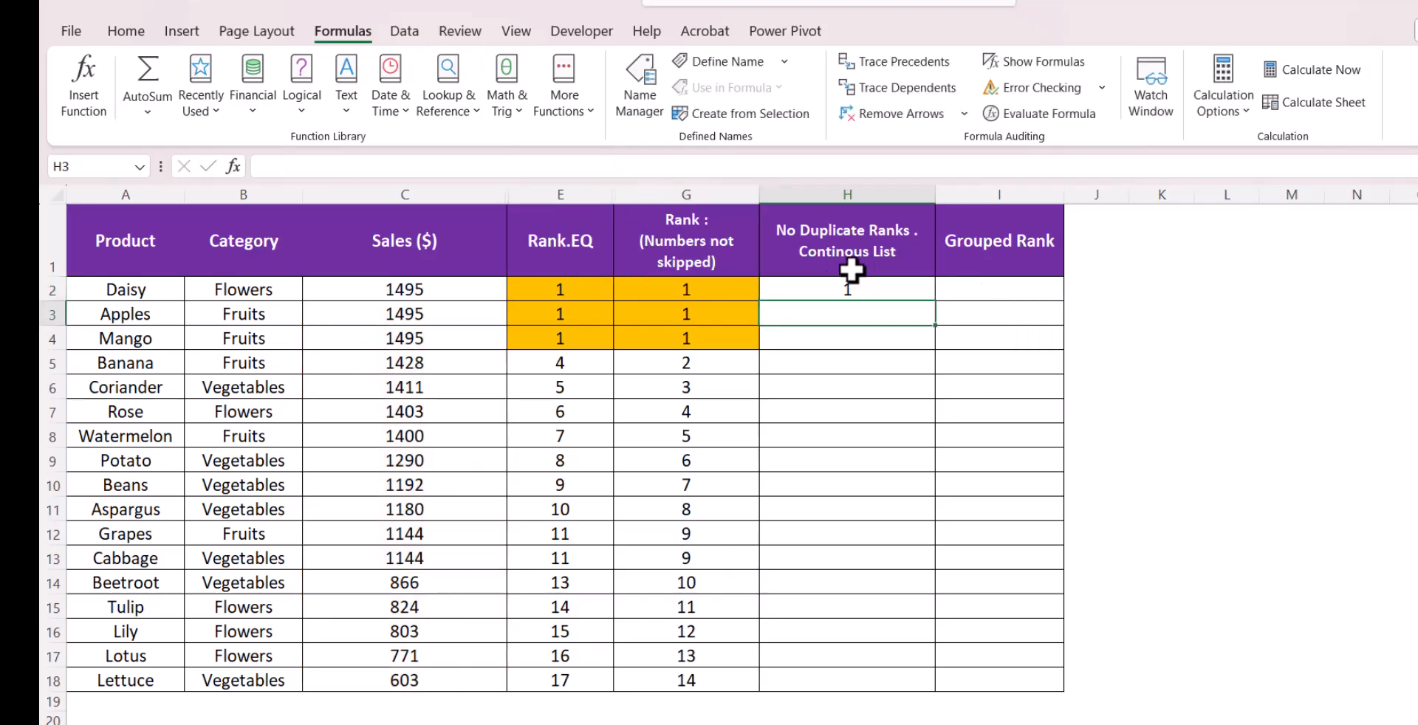
# Fill the H2 formula down to H18 and compare it with the Rank column for the tied 1495 rows
pyautogui.click(923, 288)
pyautogui.doubleClick(935, 300)
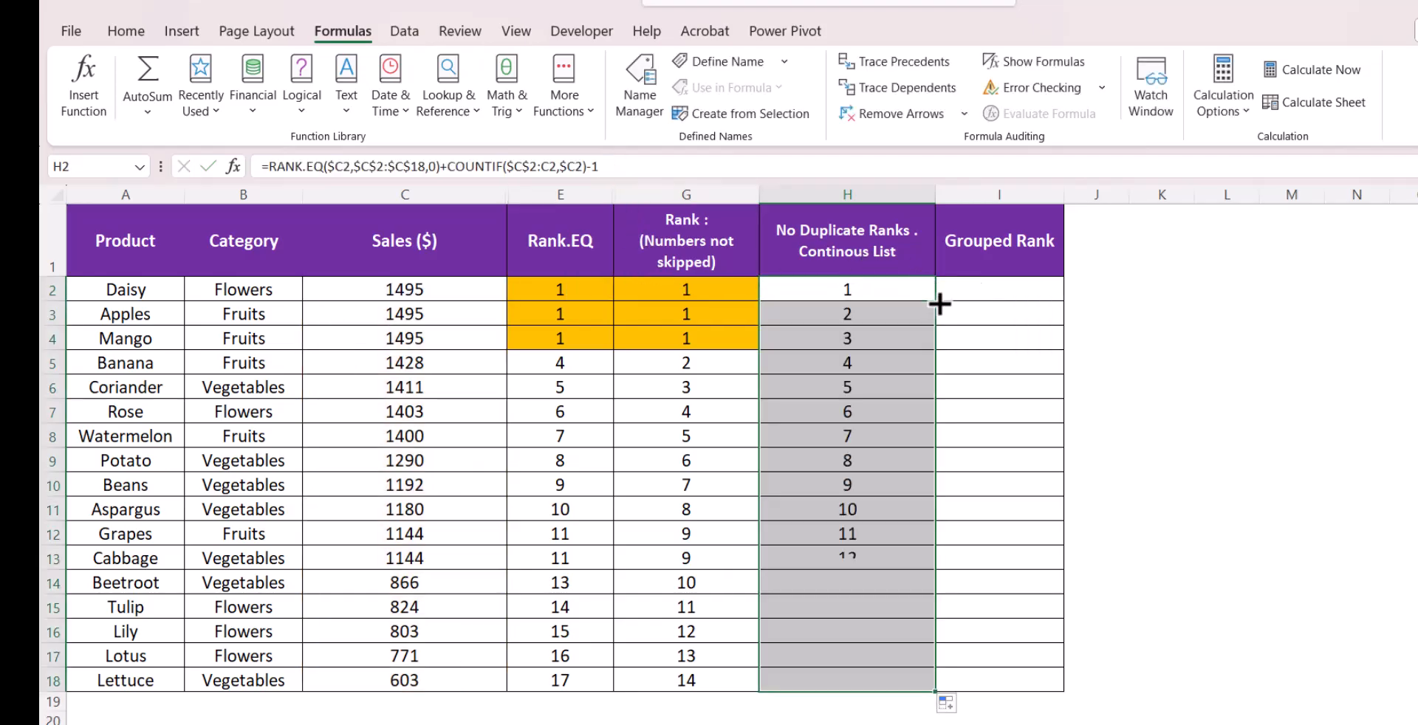
pyautogui.click(871, 317)
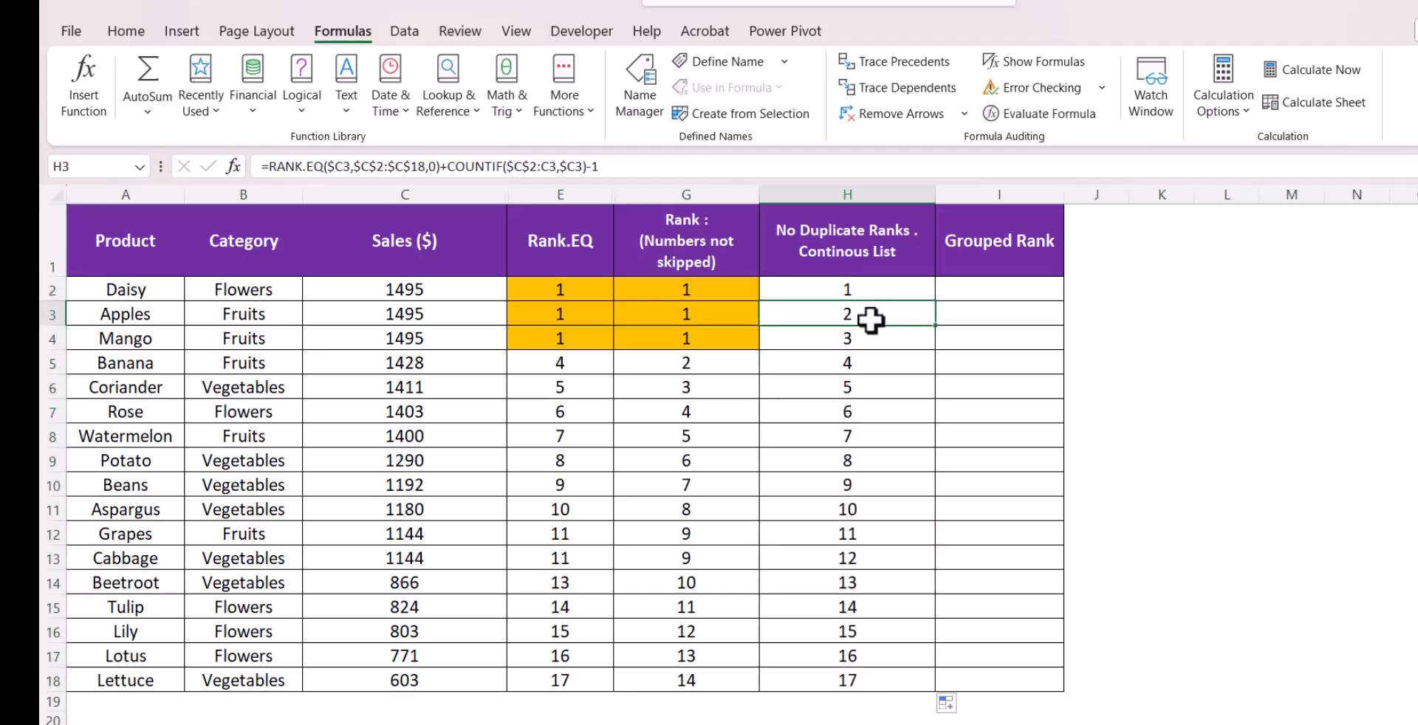
pyautogui.click(727, 314)
pyautogui.click(730, 337)
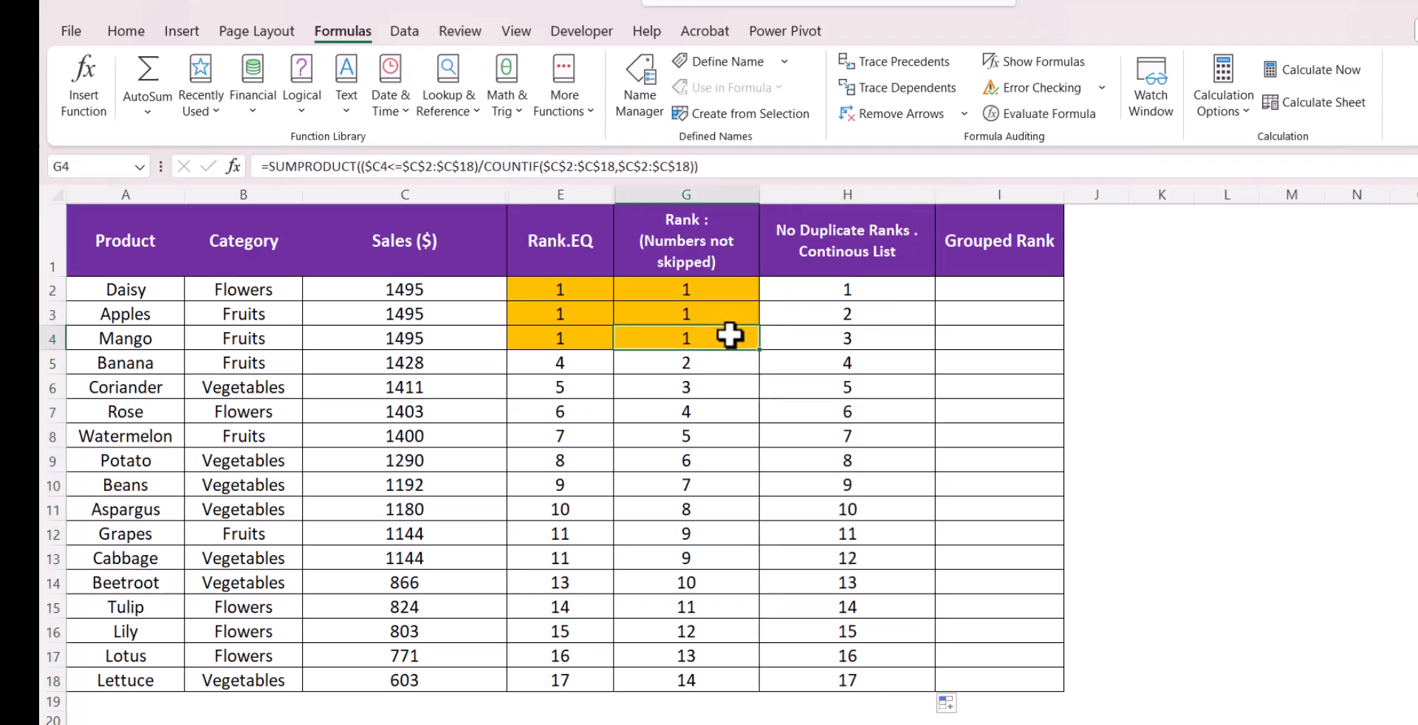
pyautogui.click(805, 287)
pyautogui.click(808, 313)
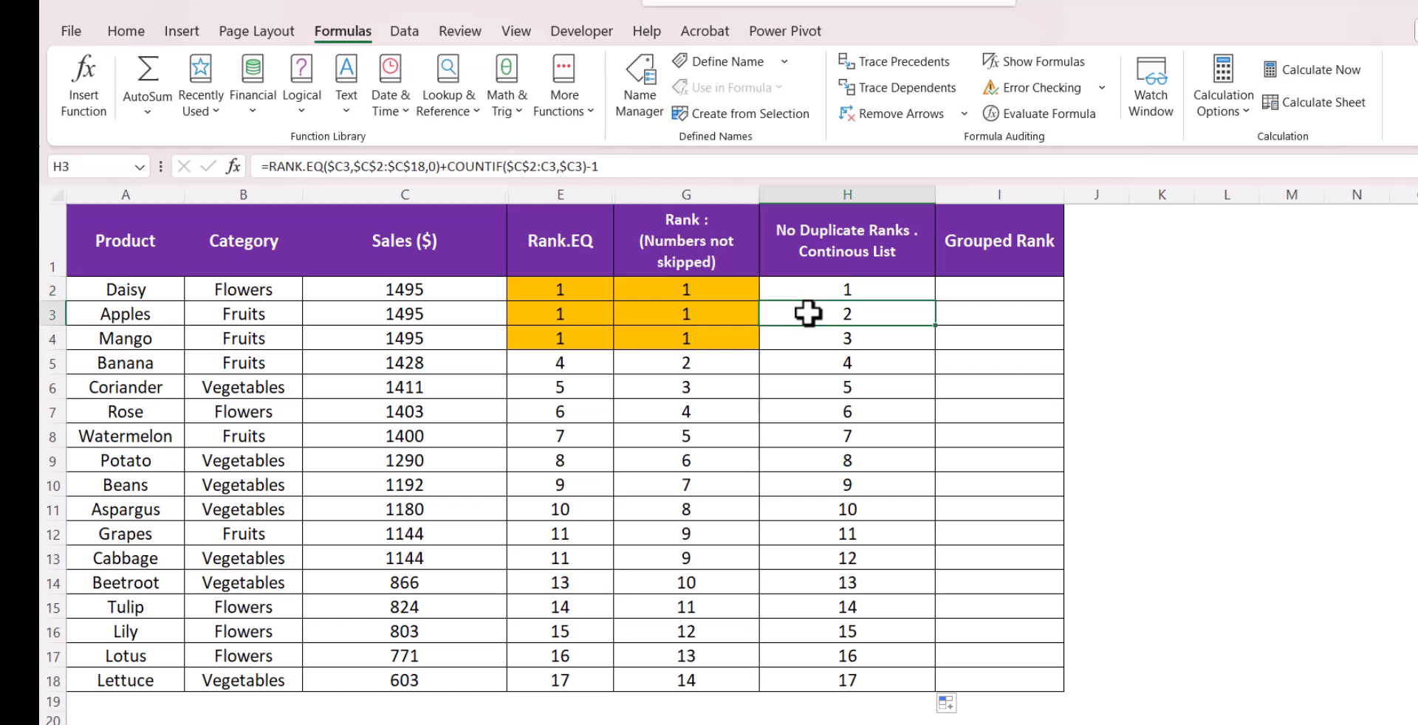
pyautogui.click(808, 340)
pyautogui.click(822, 288)
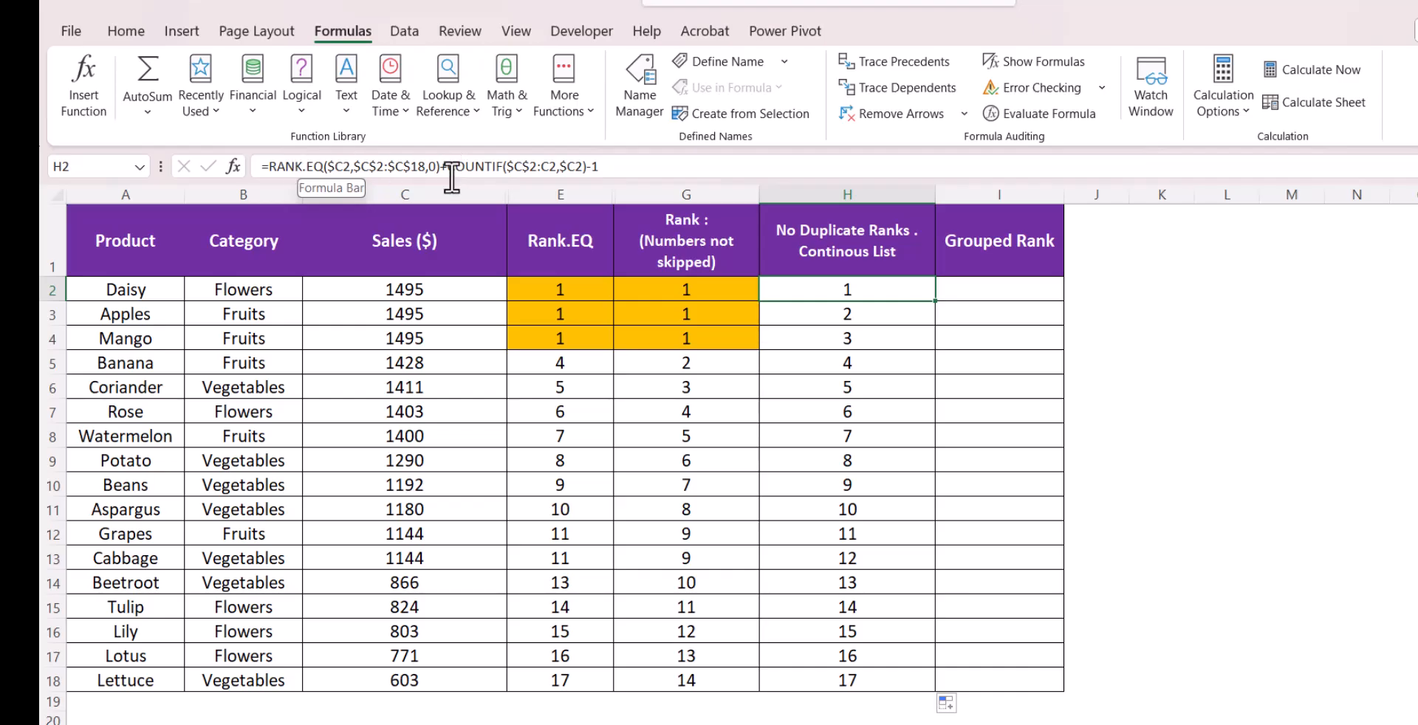
# Examine the H3 formula, highlighting its RANK.EQ and COUNTIF parts against the tied 1495 sales cells
pyautogui.click(468, 294)
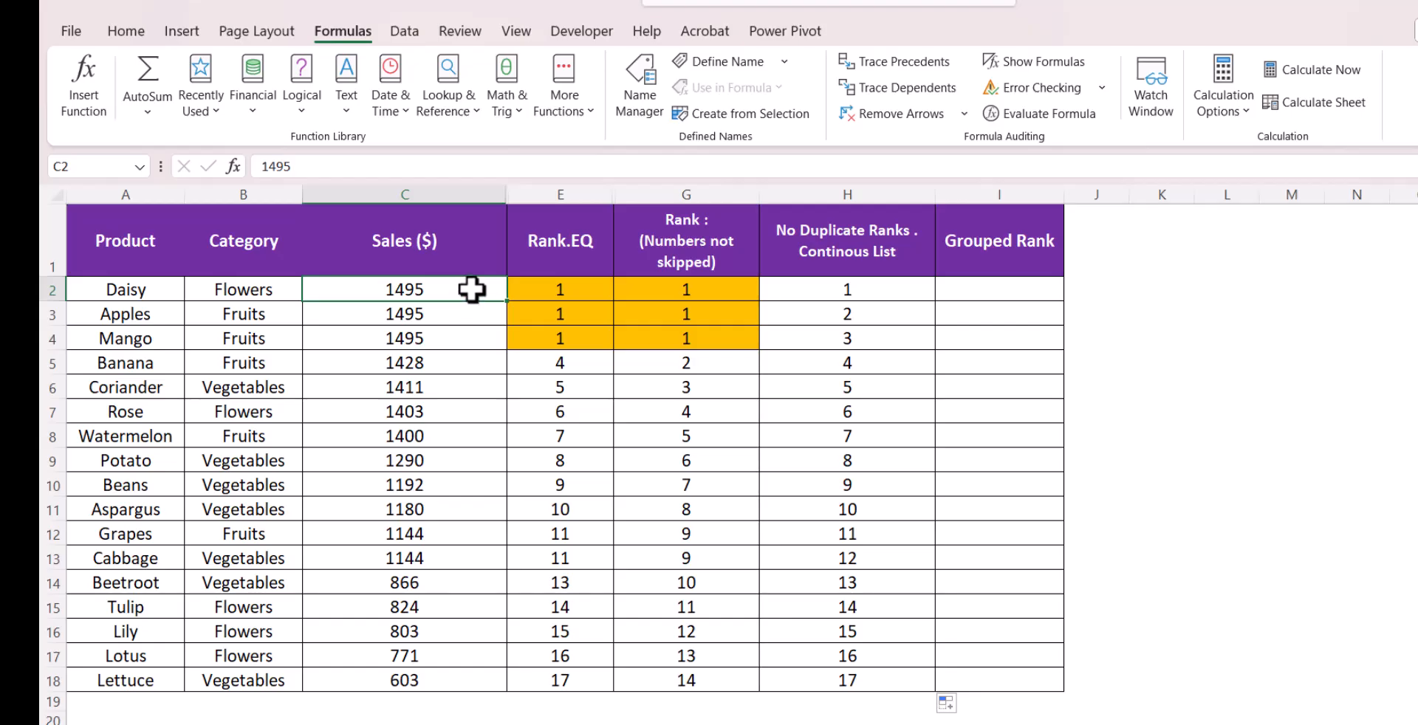
pyautogui.click(807, 287)
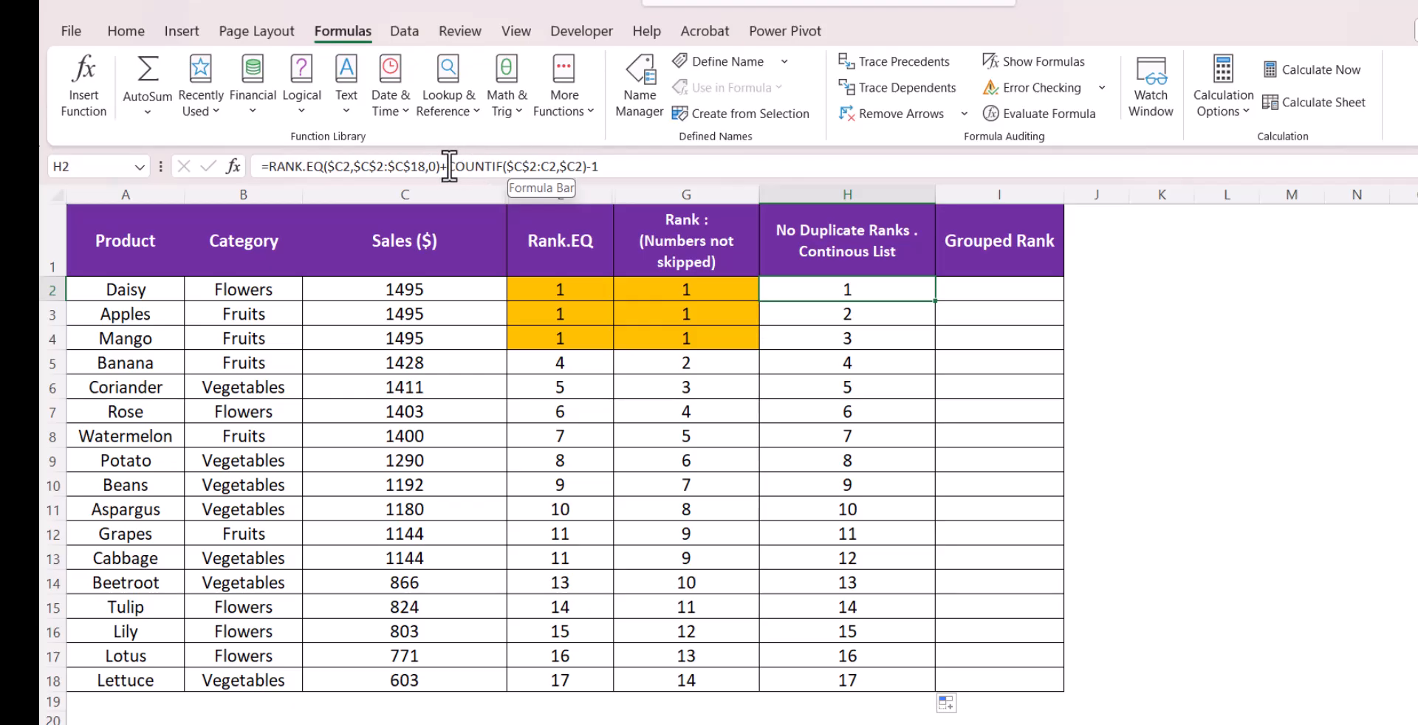
pyautogui.click(822, 312)
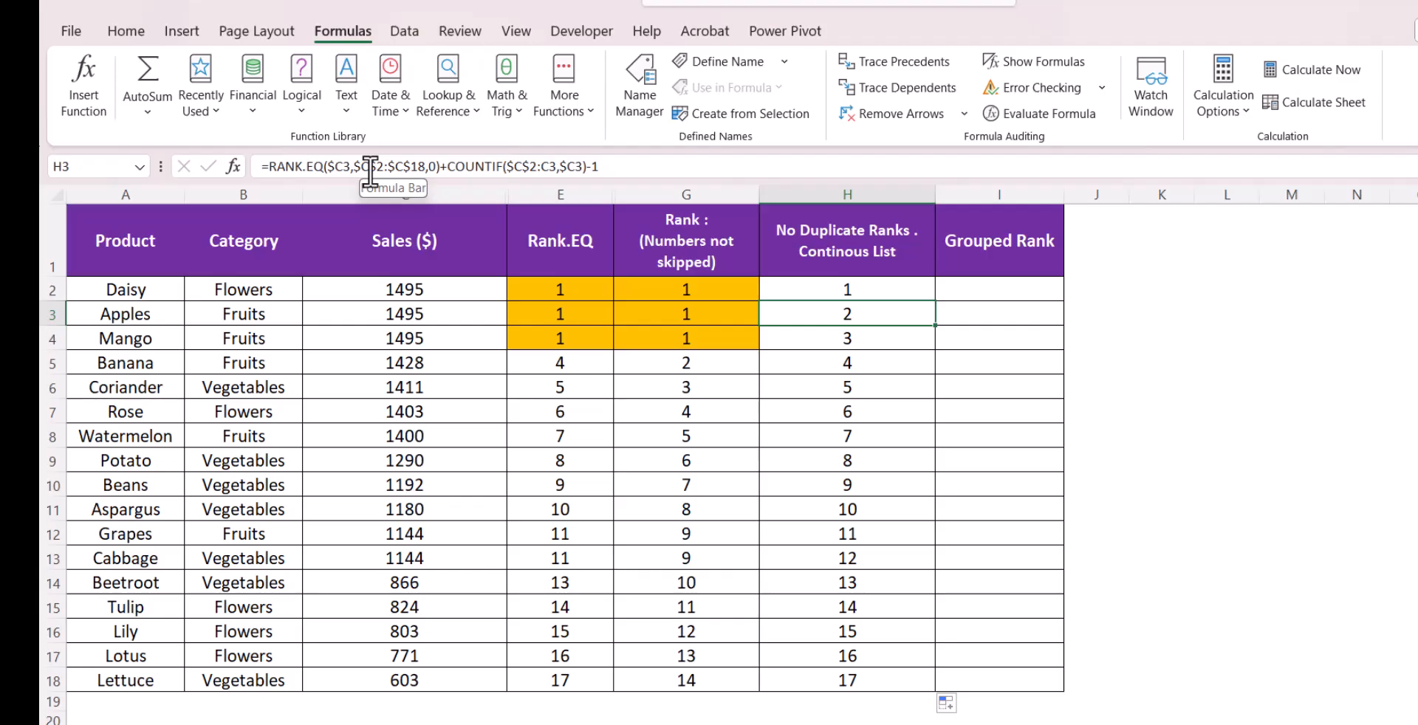
pyautogui.click(471, 295)
pyautogui.moveTo(471, 296); pyautogui.dragTo(468, 310)
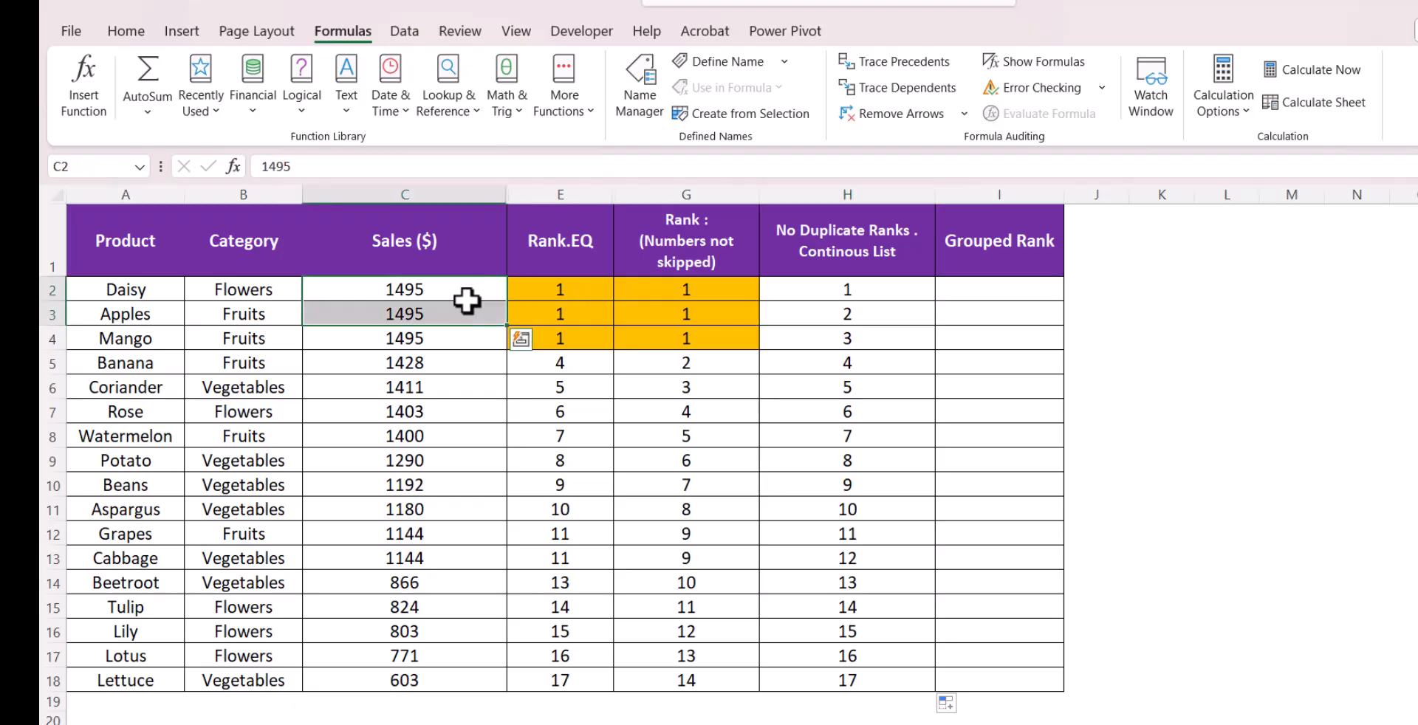
pyautogui.click(466, 300)
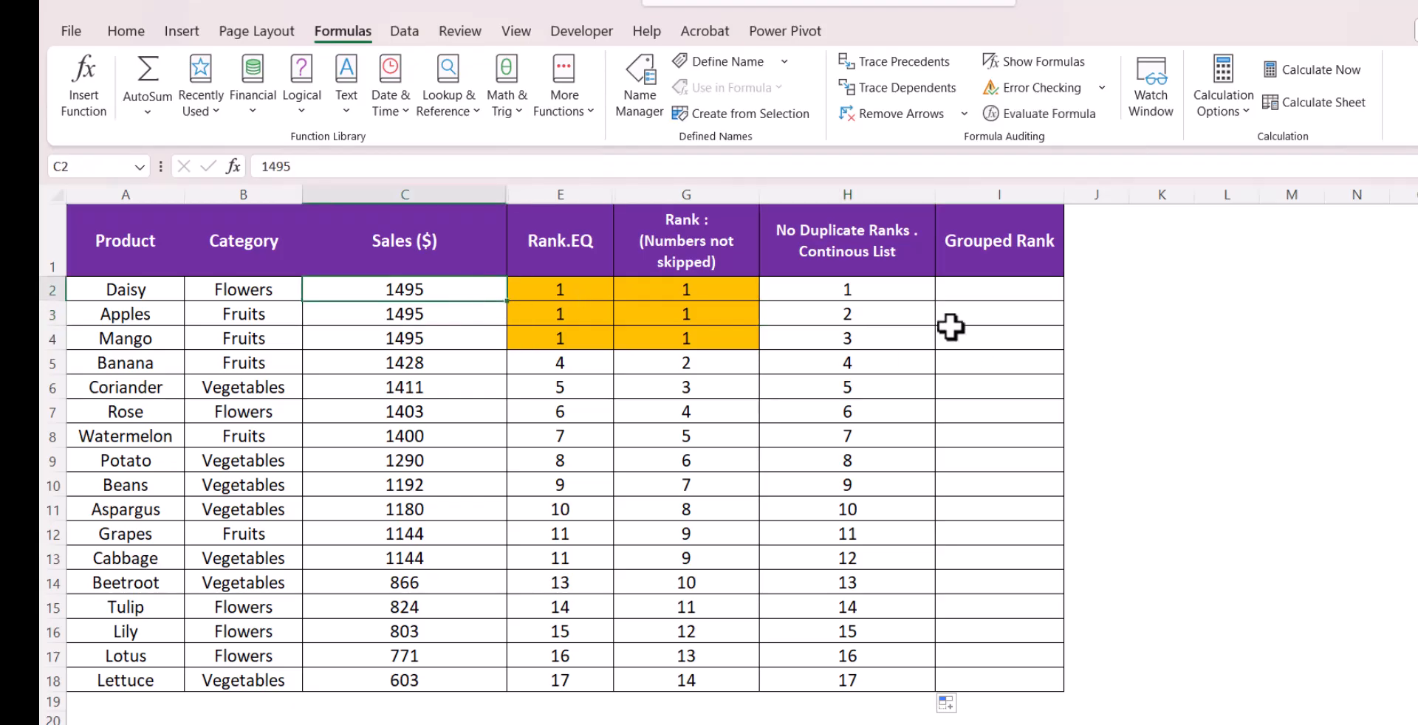
pyautogui.click(907, 310)
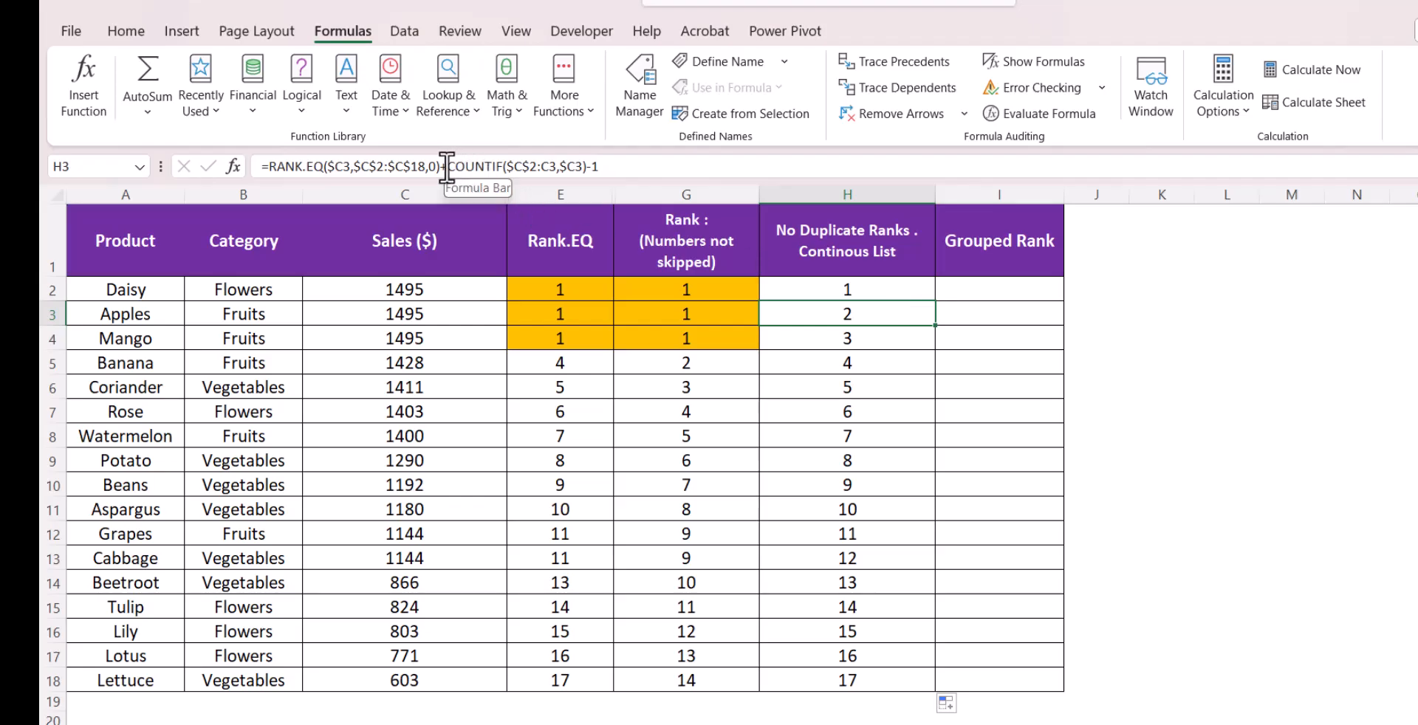
pyautogui.moveTo(447, 167); pyautogui.dragTo(587, 179)
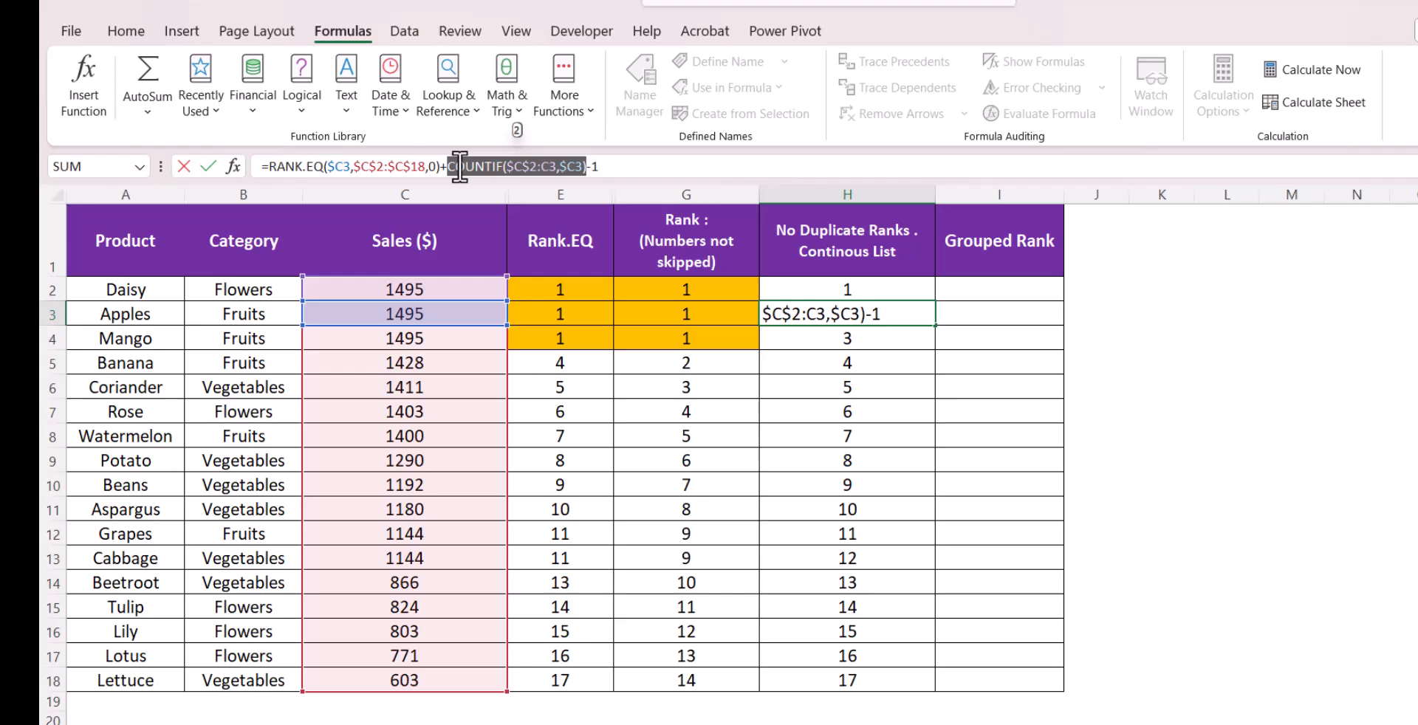
pyautogui.hotkey('ctrl', 'Return')
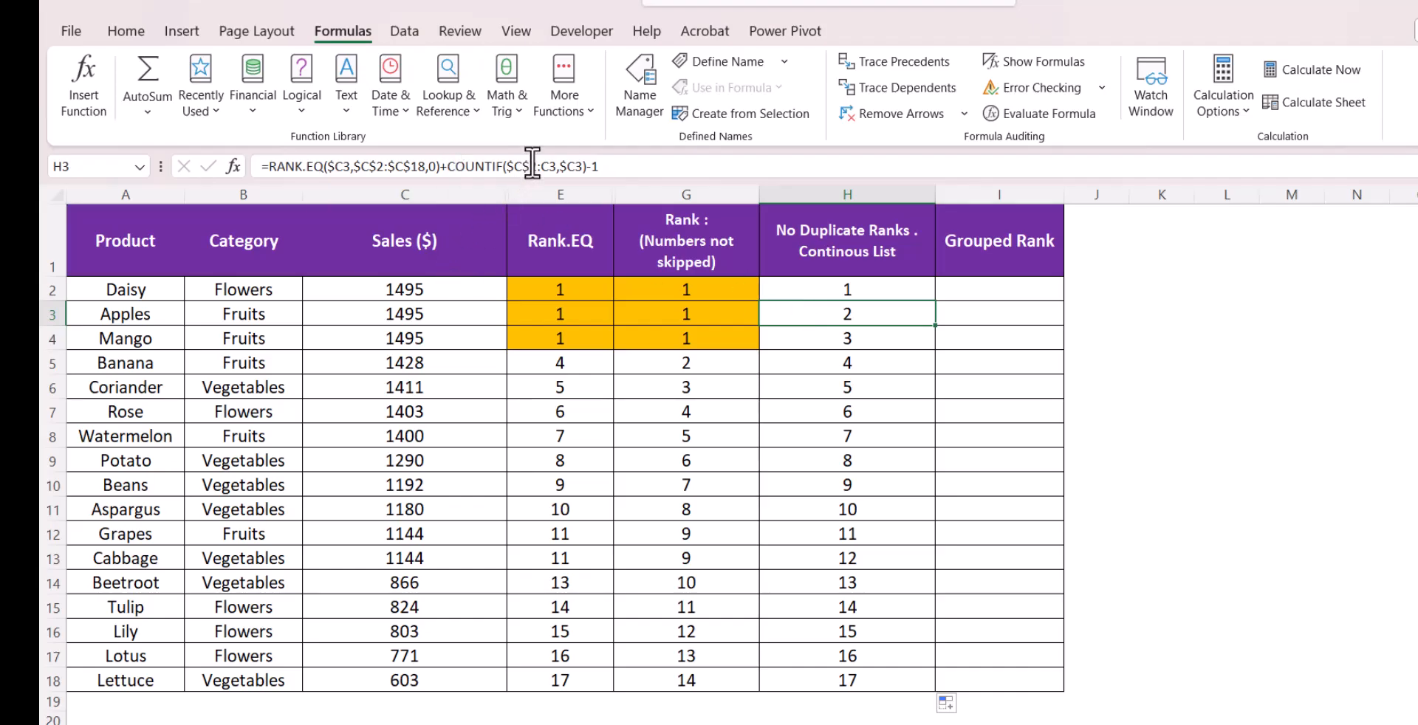
pyautogui.moveTo(459, 288); pyautogui.dragTo(456, 321)
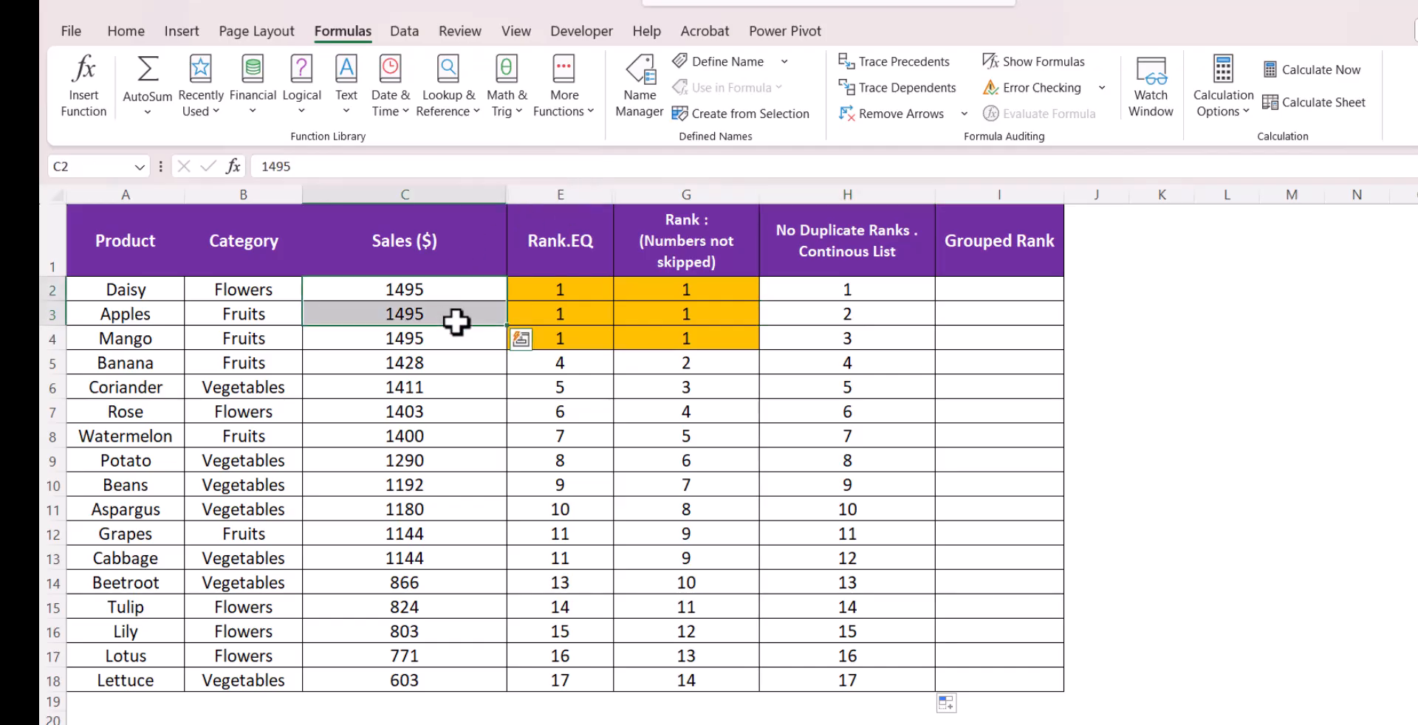
pyautogui.click(820, 319)
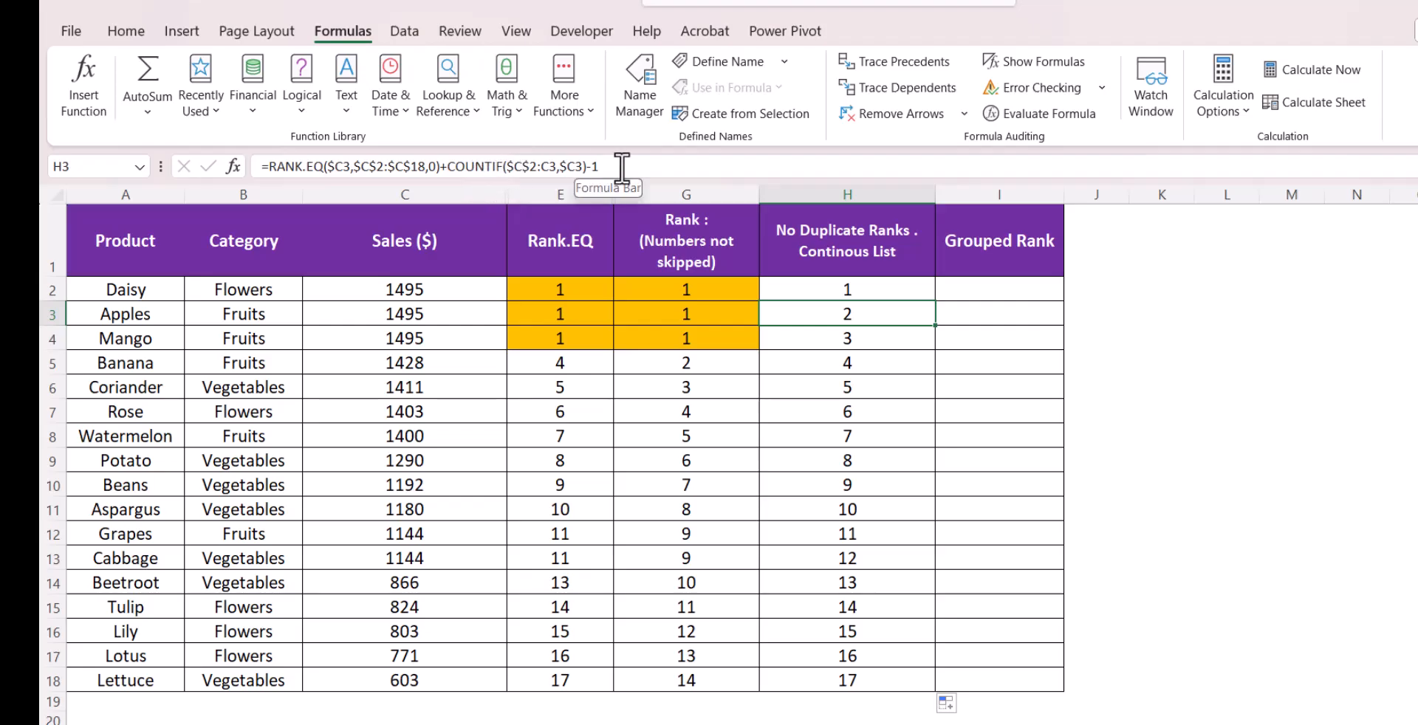
pyautogui.moveTo(623, 168); pyautogui.dragTo(454, 145)
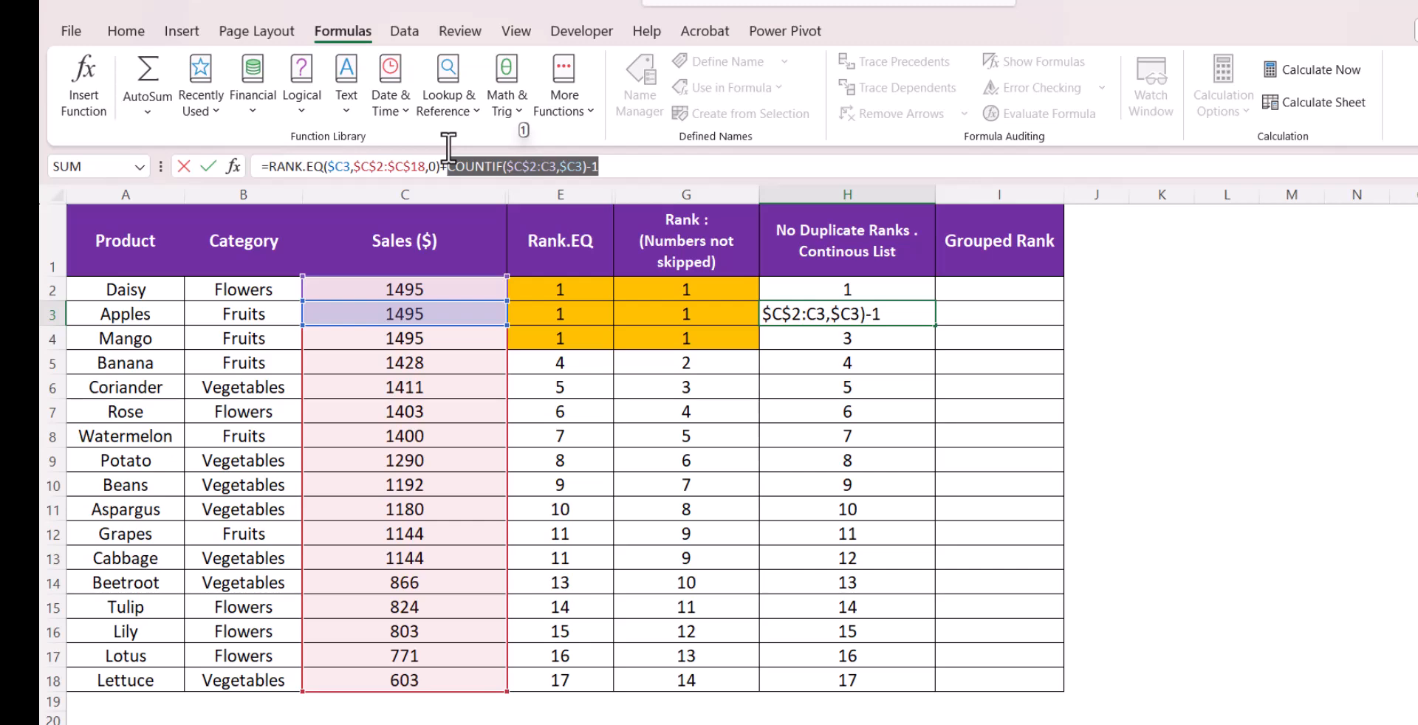
pyautogui.moveTo(441, 166); pyautogui.dragTo(204, 164)
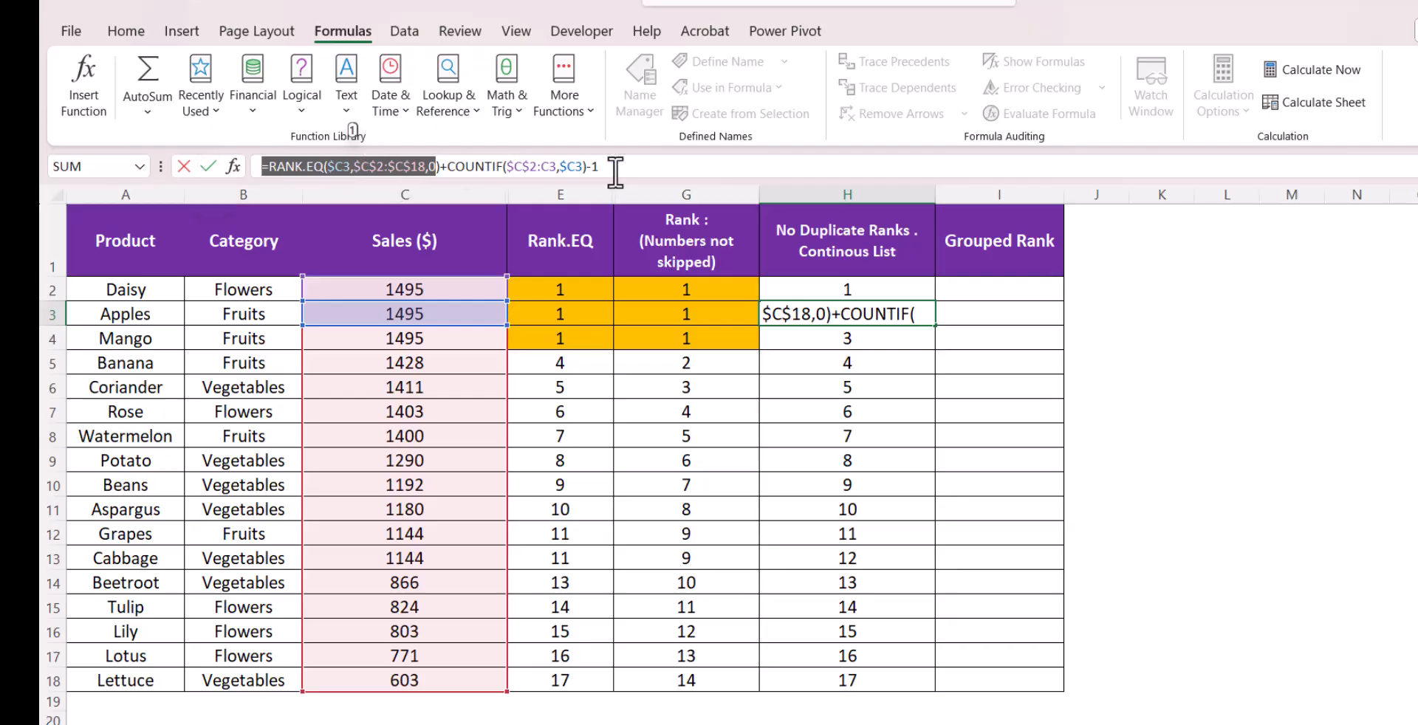
pyautogui.hotkey('ctrl', 'Return')
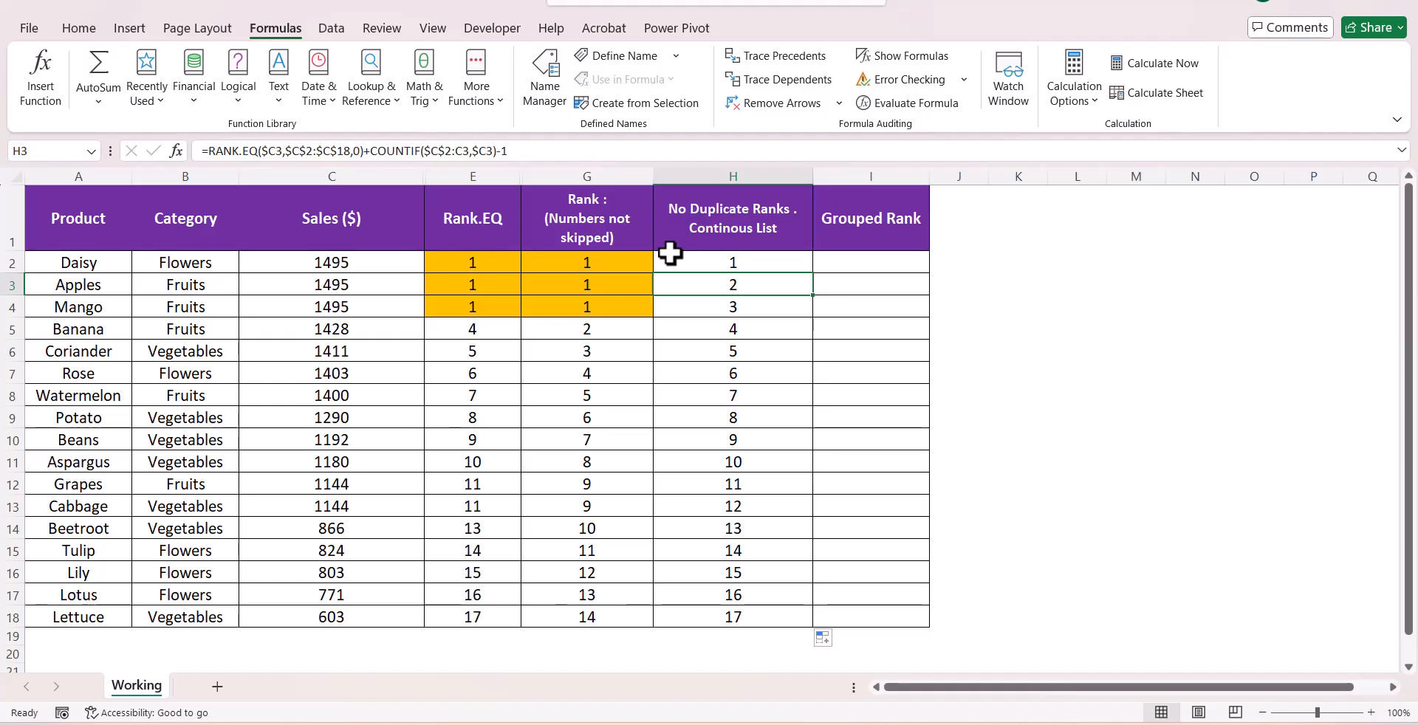
# Sort the table by Category from A to Z, expanding the selection to all columns
pyautogui.click(212, 177)
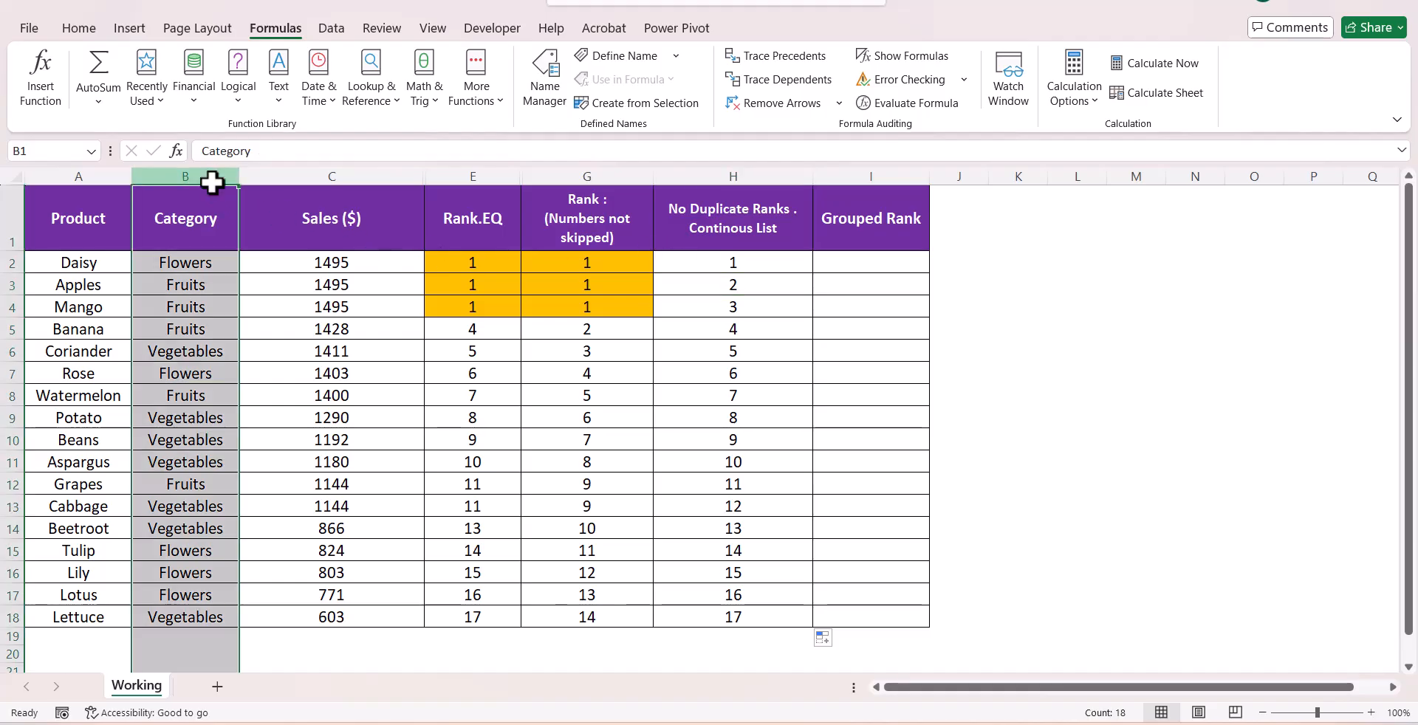
pyautogui.click(80, 29)
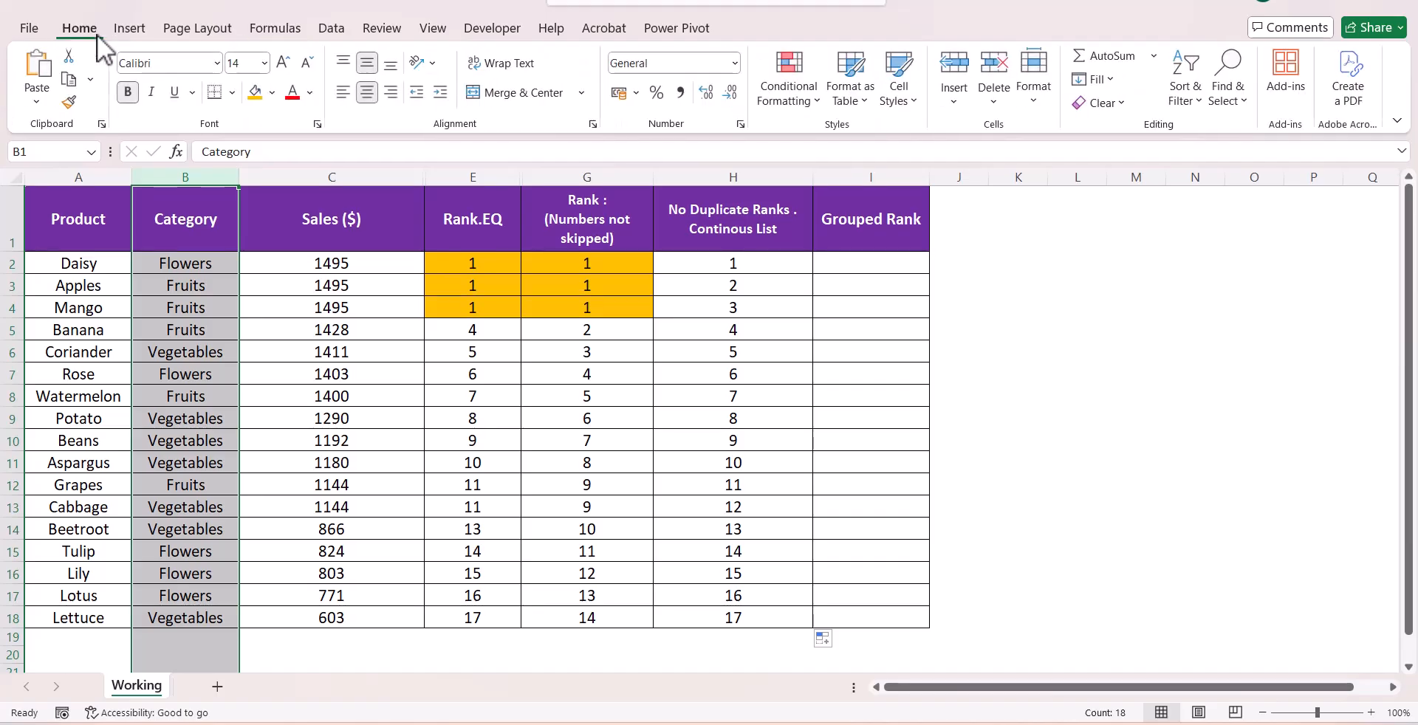
pyautogui.click(1191, 96)
pyautogui.click(1208, 133)
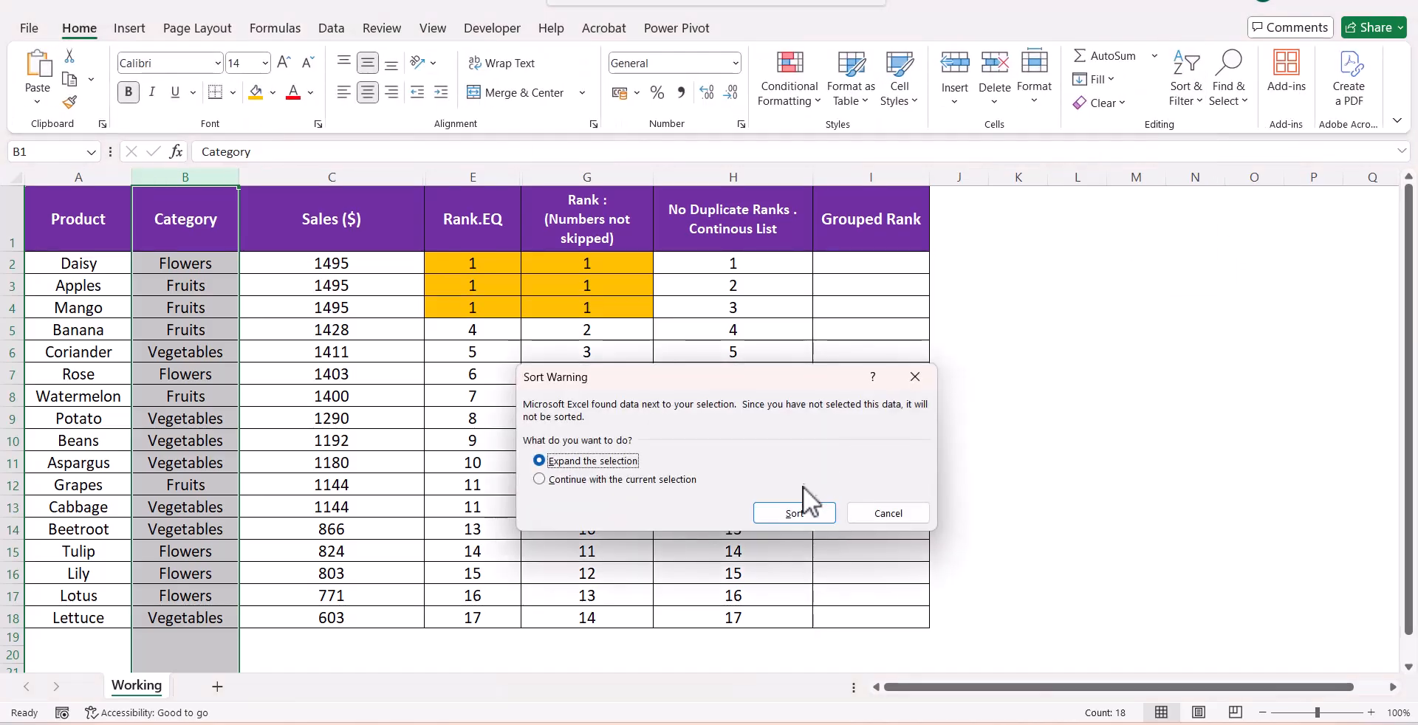
pyautogui.click(793, 513)
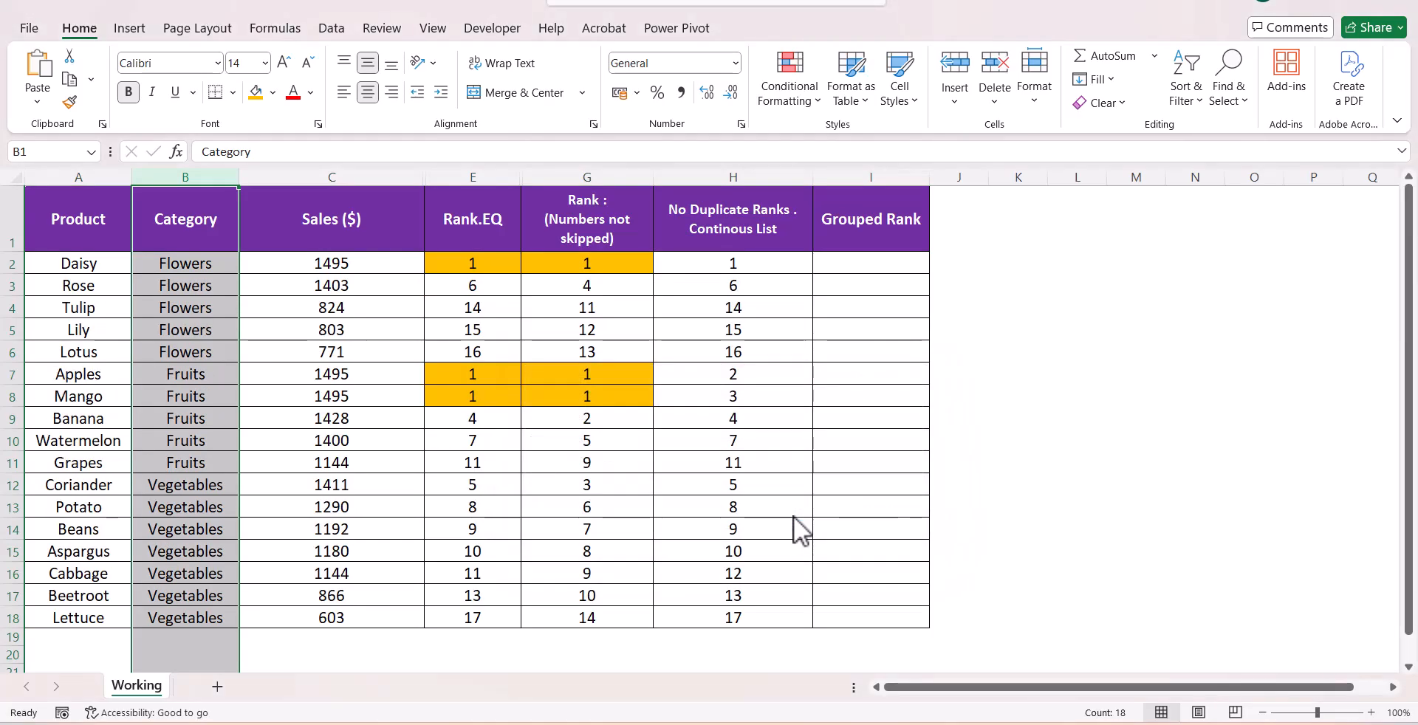
# Remove the orange fill from the Rank.EQ and Rank cells in E2:G18
pyautogui.click(958, 444)
pyautogui.click(187, 267)
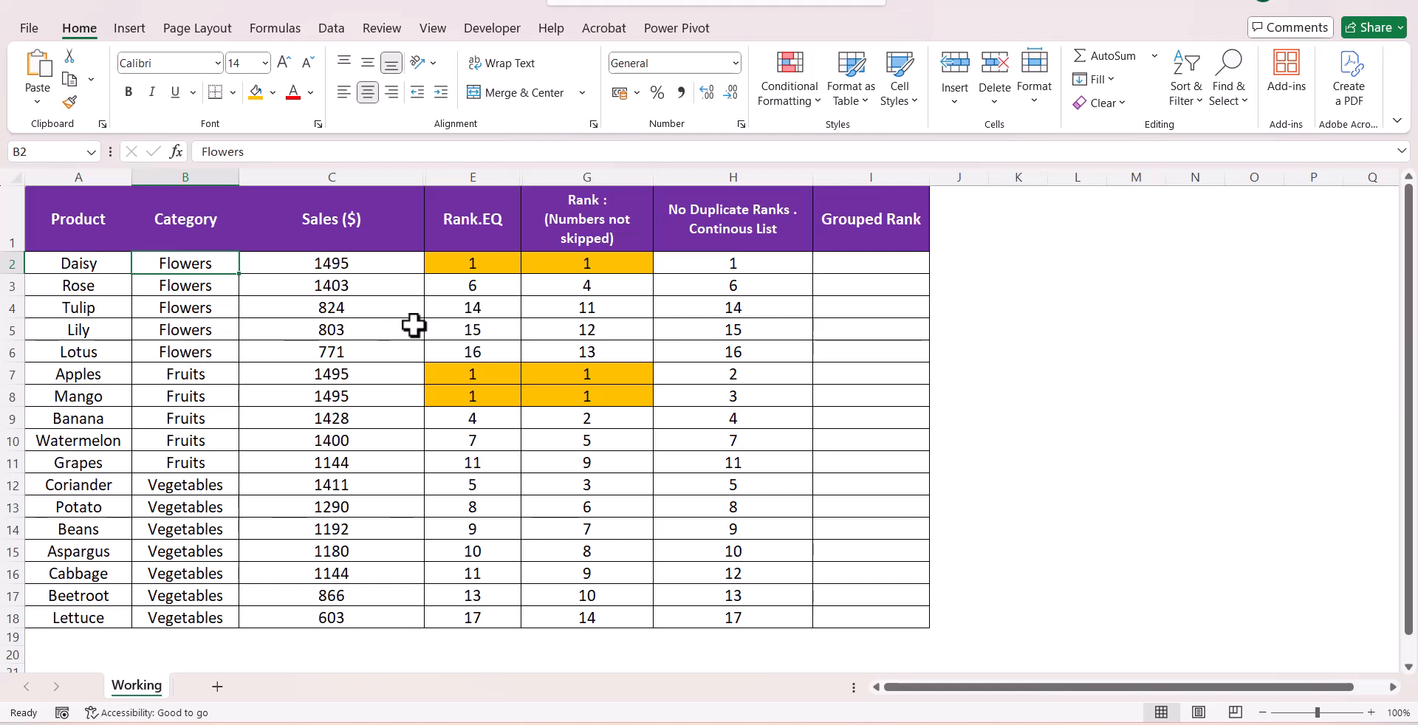
pyautogui.click(590, 267)
pyautogui.moveTo(472, 266); pyautogui.dragTo(587, 620)
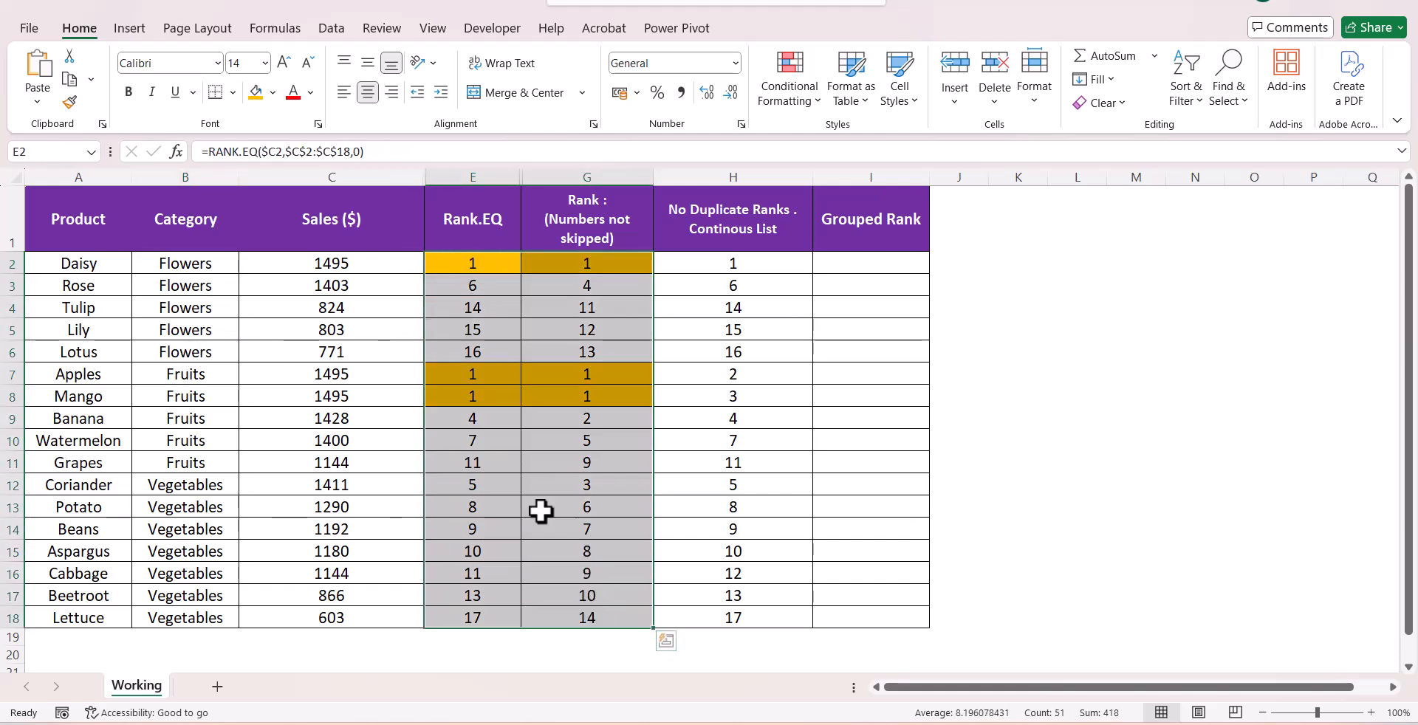
pyautogui.click(272, 92)
pyautogui.click(319, 470)
# Copy the SUMPRODUCT rank formula from G2 and paste it into I2 under Grouped Rank
pyautogui.click(481, 373)
pyautogui.click(538, 258)
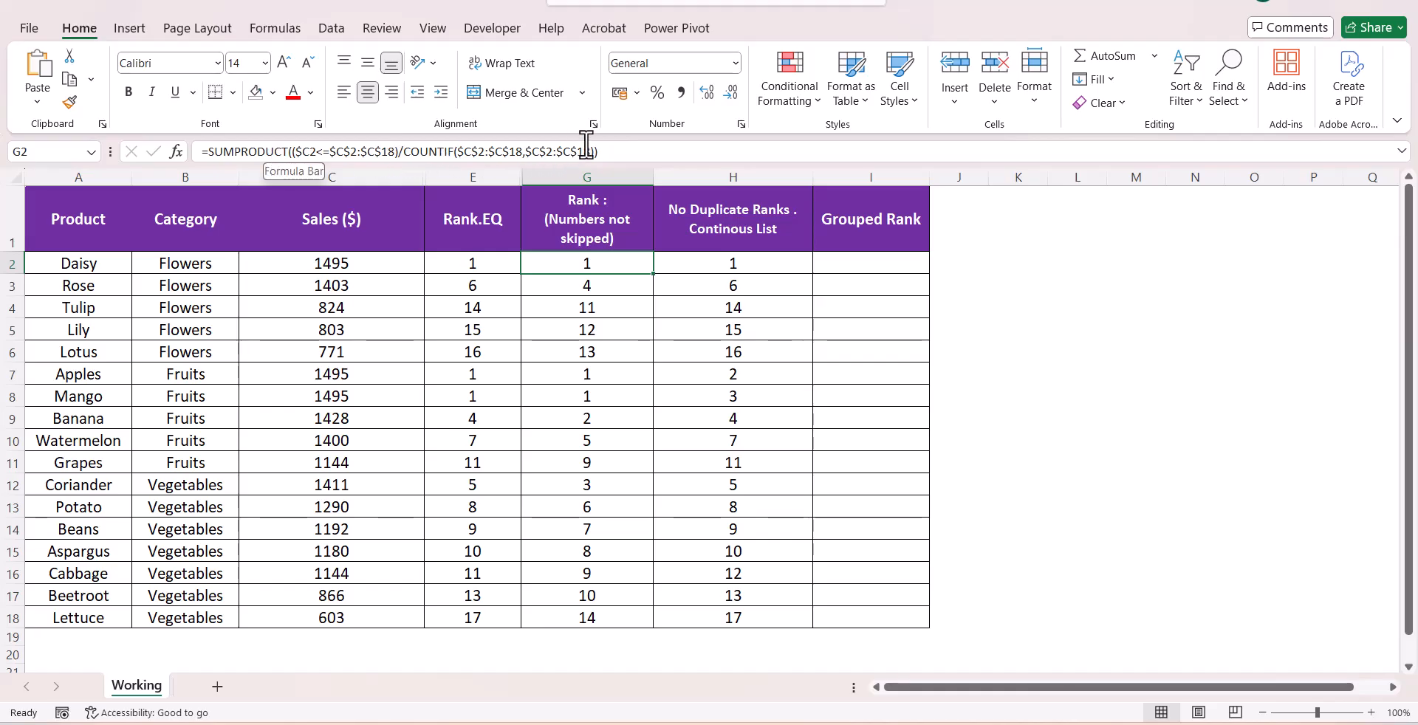
pyautogui.moveTo(614, 150); pyautogui.dragTo(160, 155)
pyautogui.hotkey('ctrl', 'c')
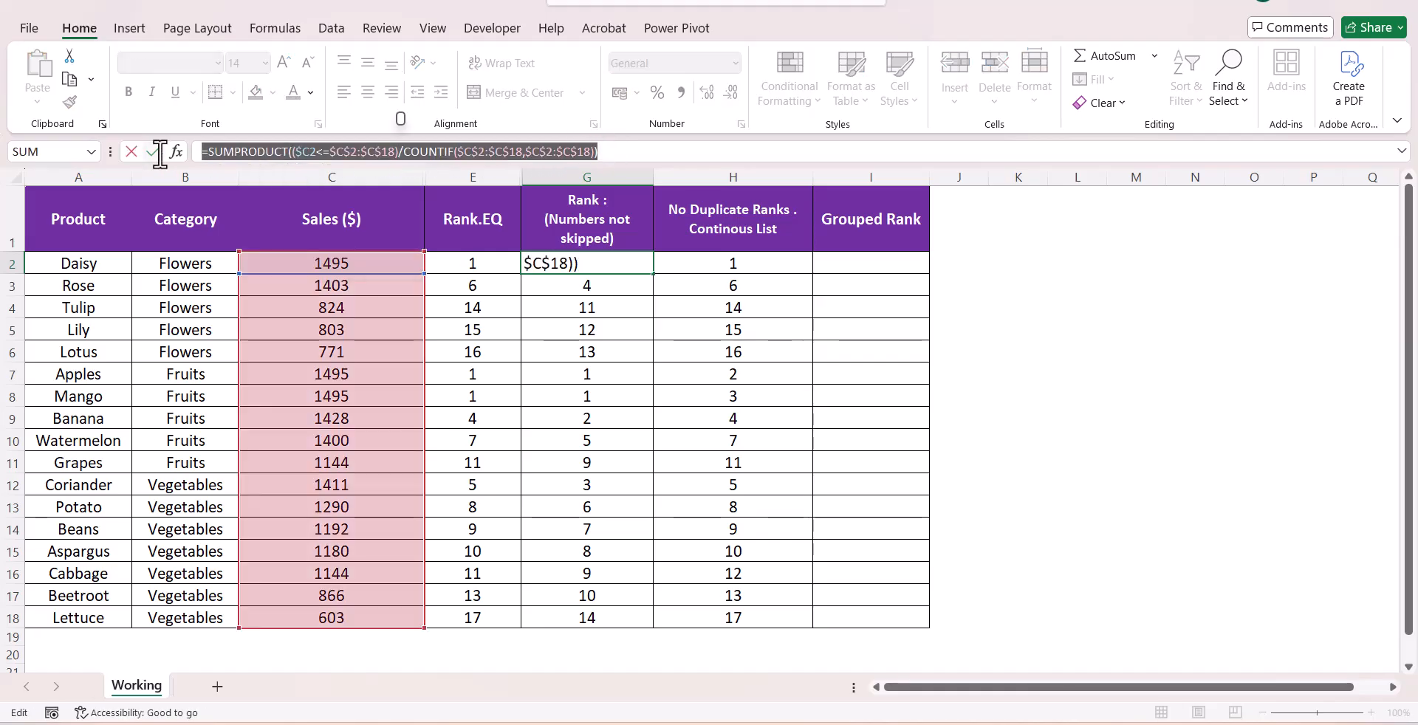
pyautogui.press('Escape')
pyautogui.click(829, 266)
pyautogui.hotkey('ctrl', 'v')
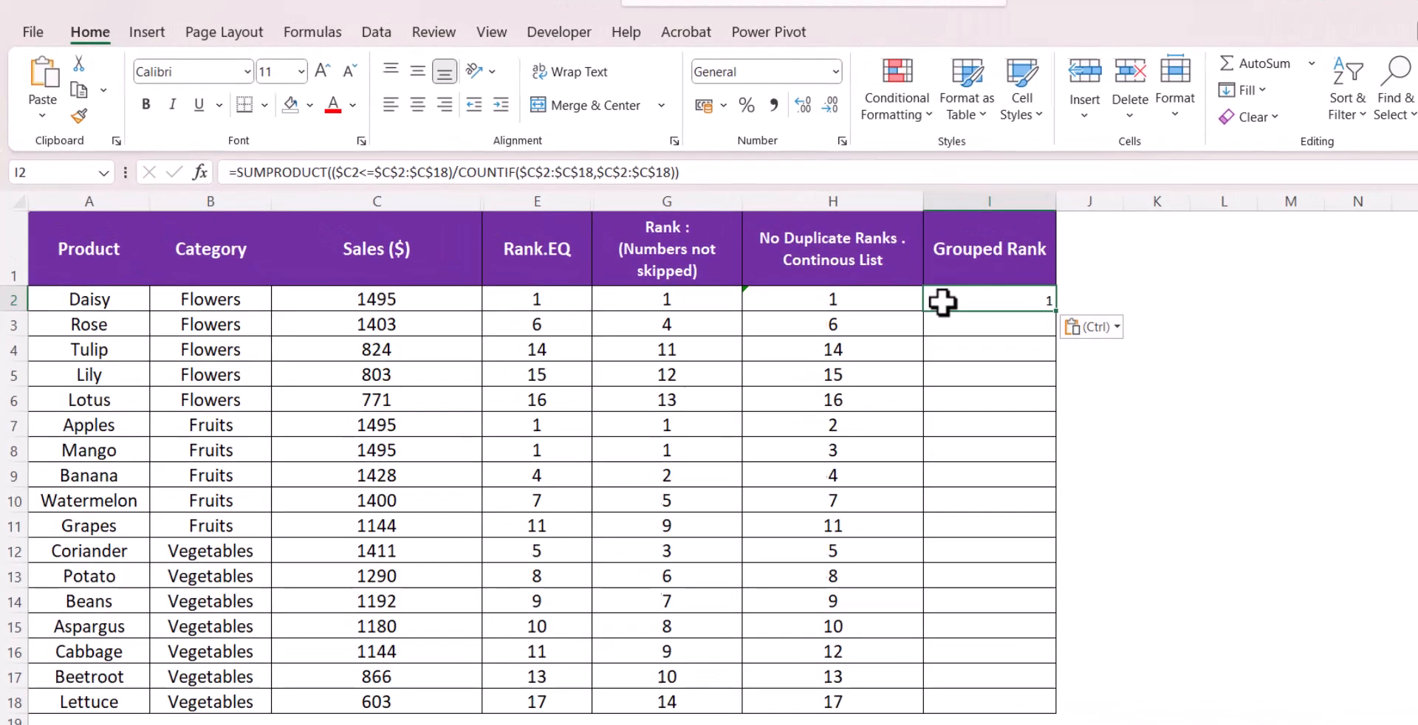
# Extend the I2 formula with *($B2=$B$2:$B$18), enter it, and fill it down to I18
pyautogui.click(679, 174)
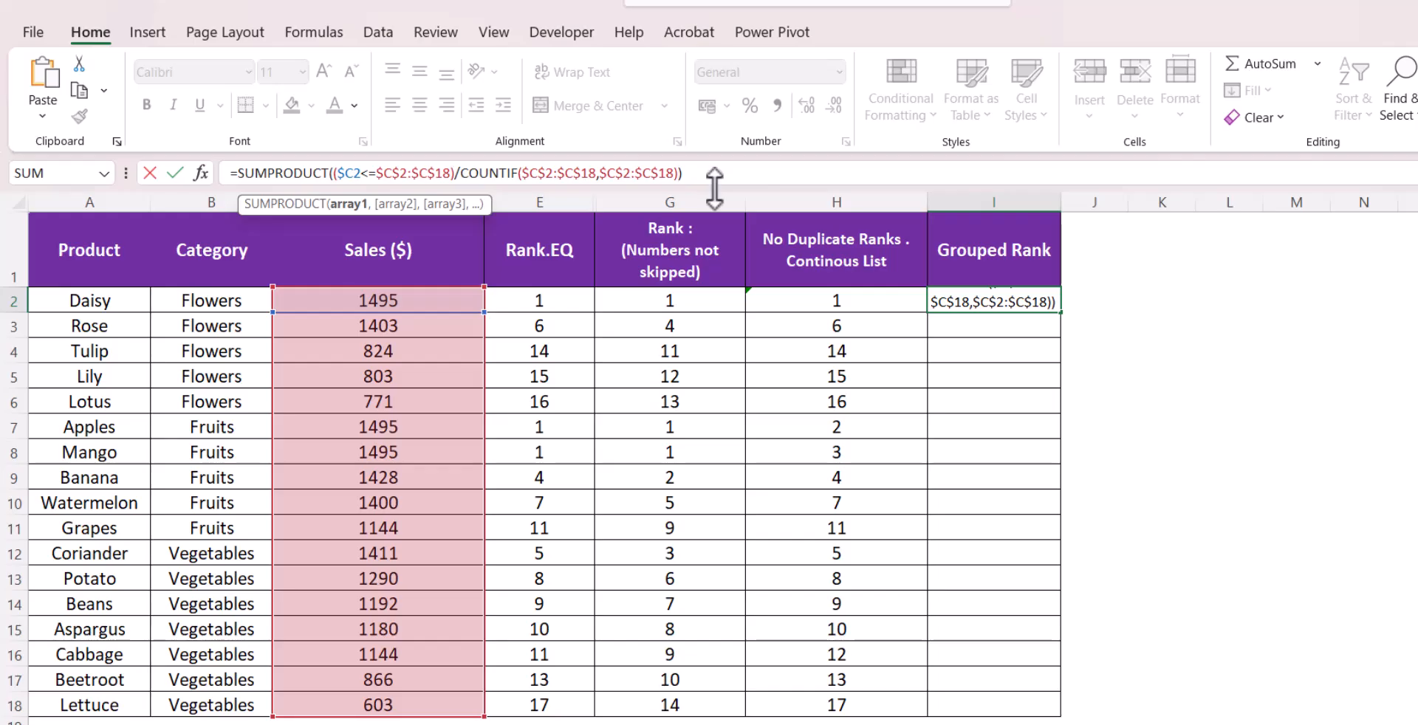
pyautogui.write('*')
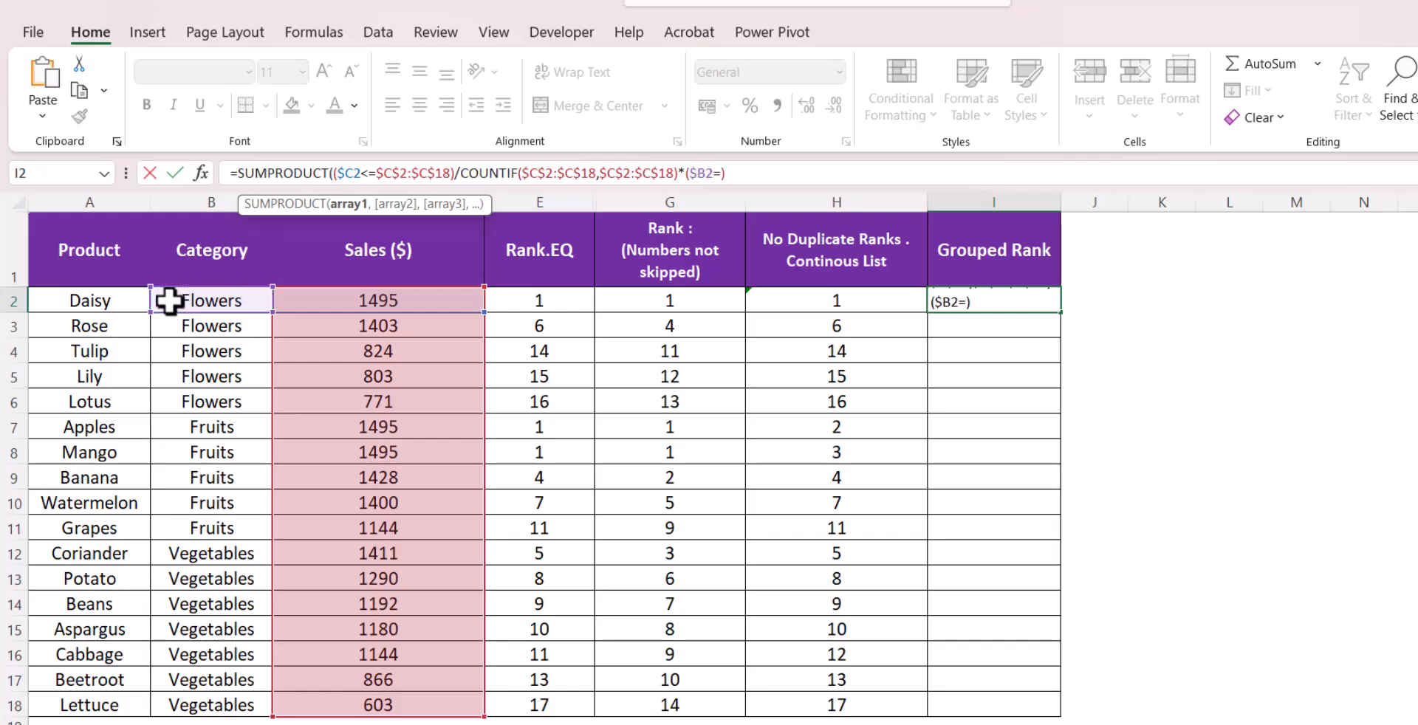
pyautogui.moveTo(185, 305); pyautogui.dragTo(201, 703)
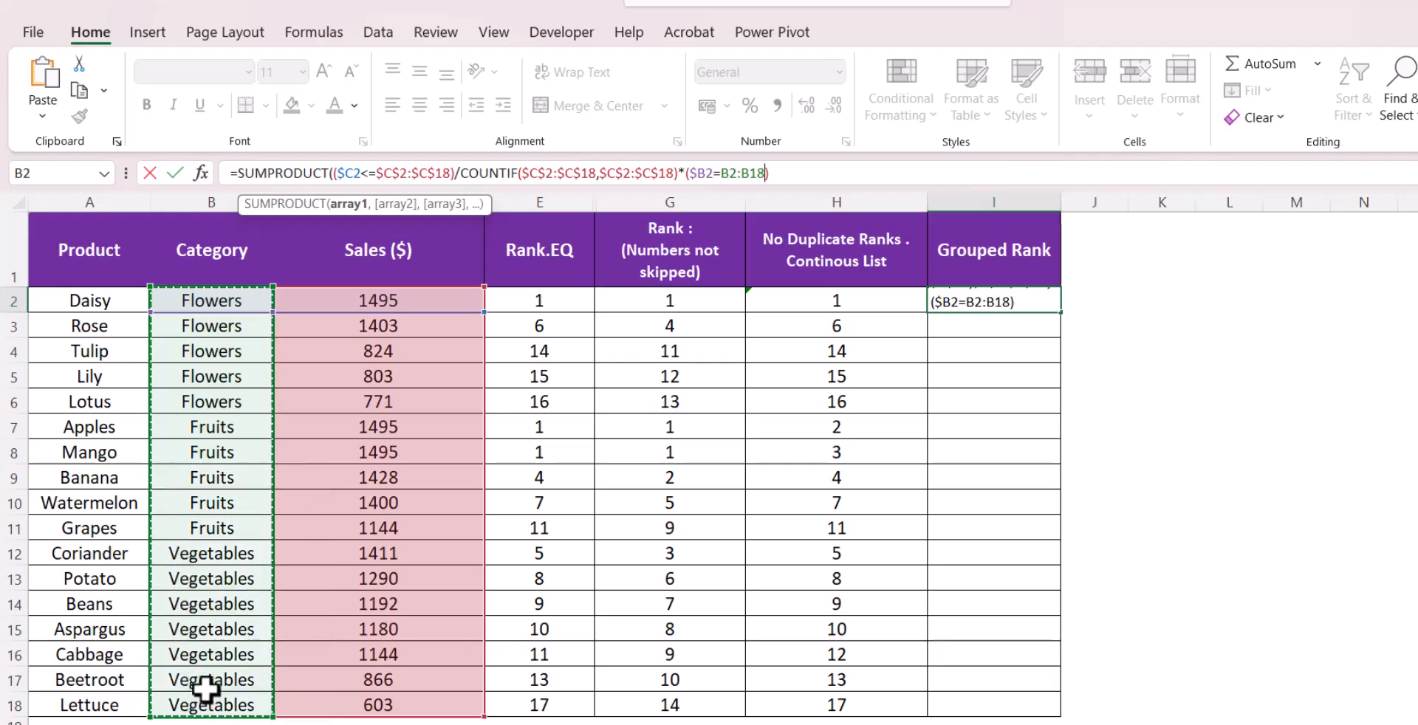
pyautogui.press('F4')
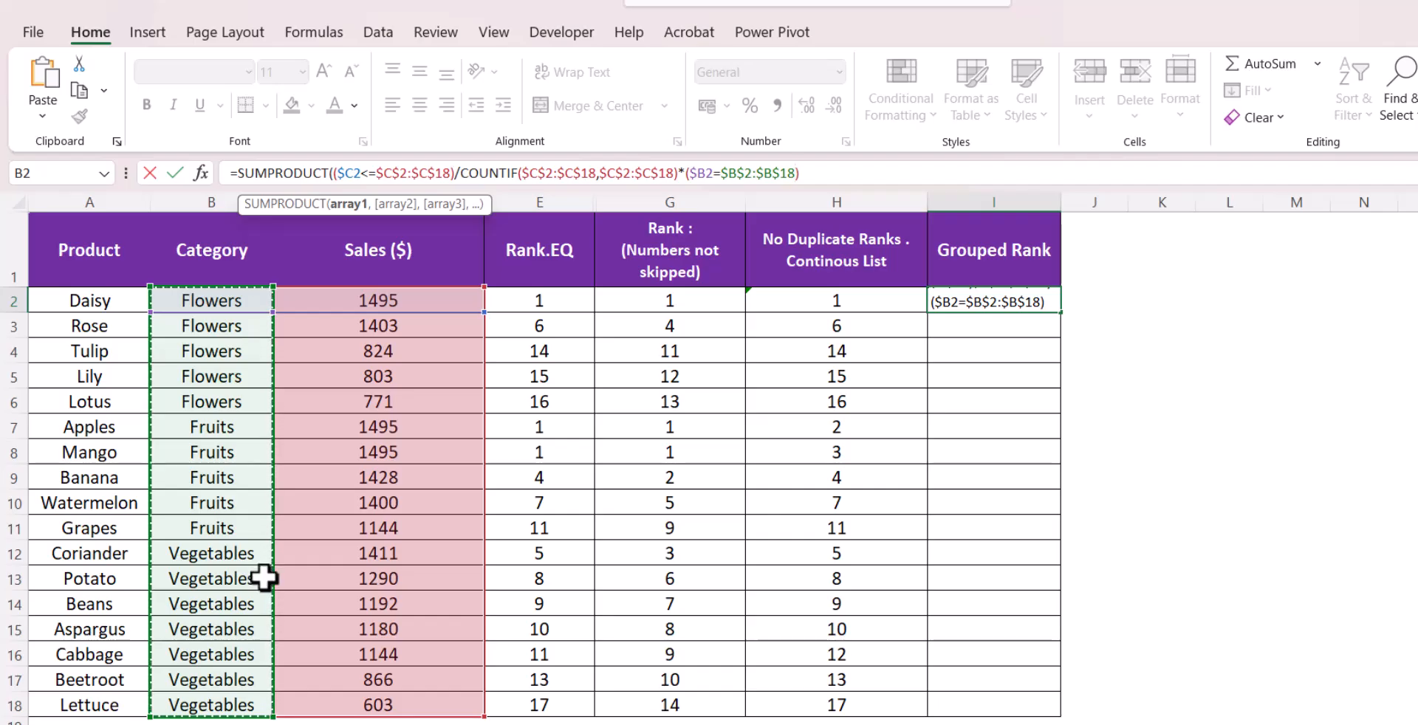
pyautogui.write(')')
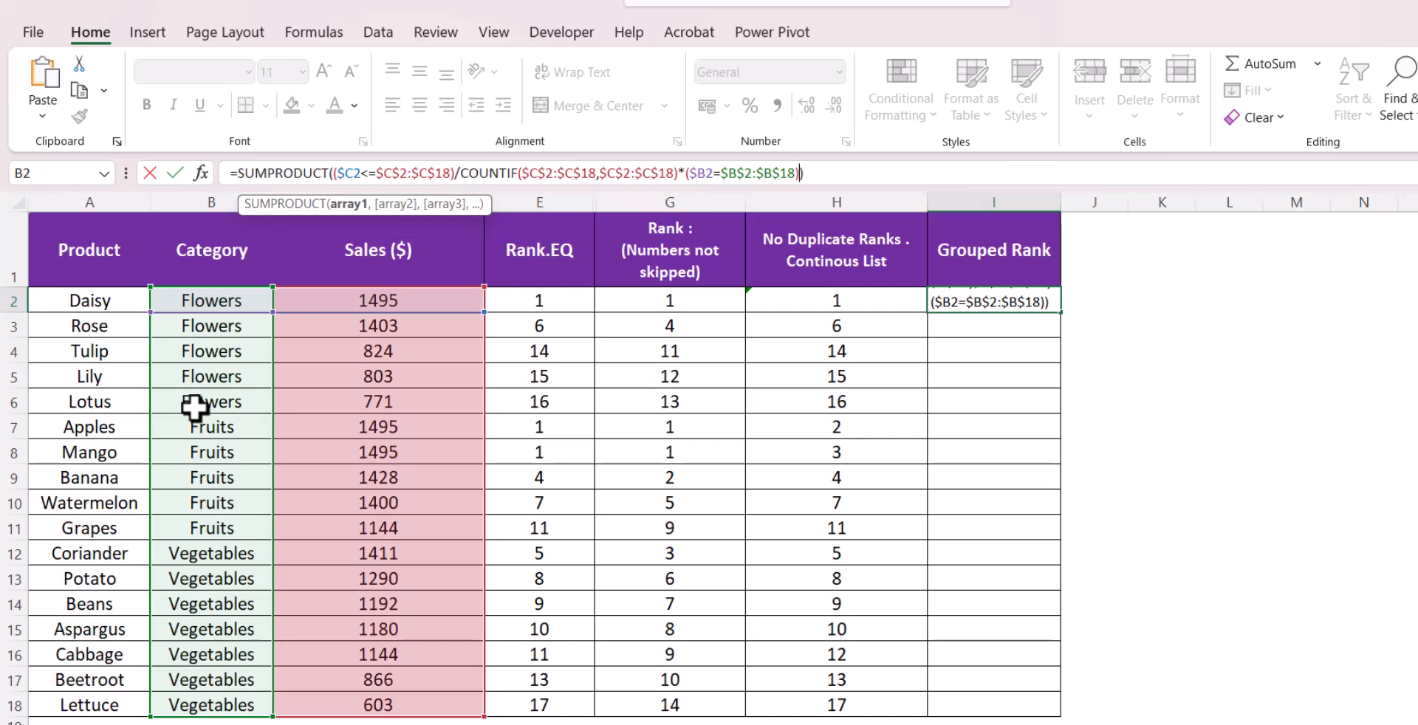
pyautogui.press('Return')
pyautogui.click(979, 303)
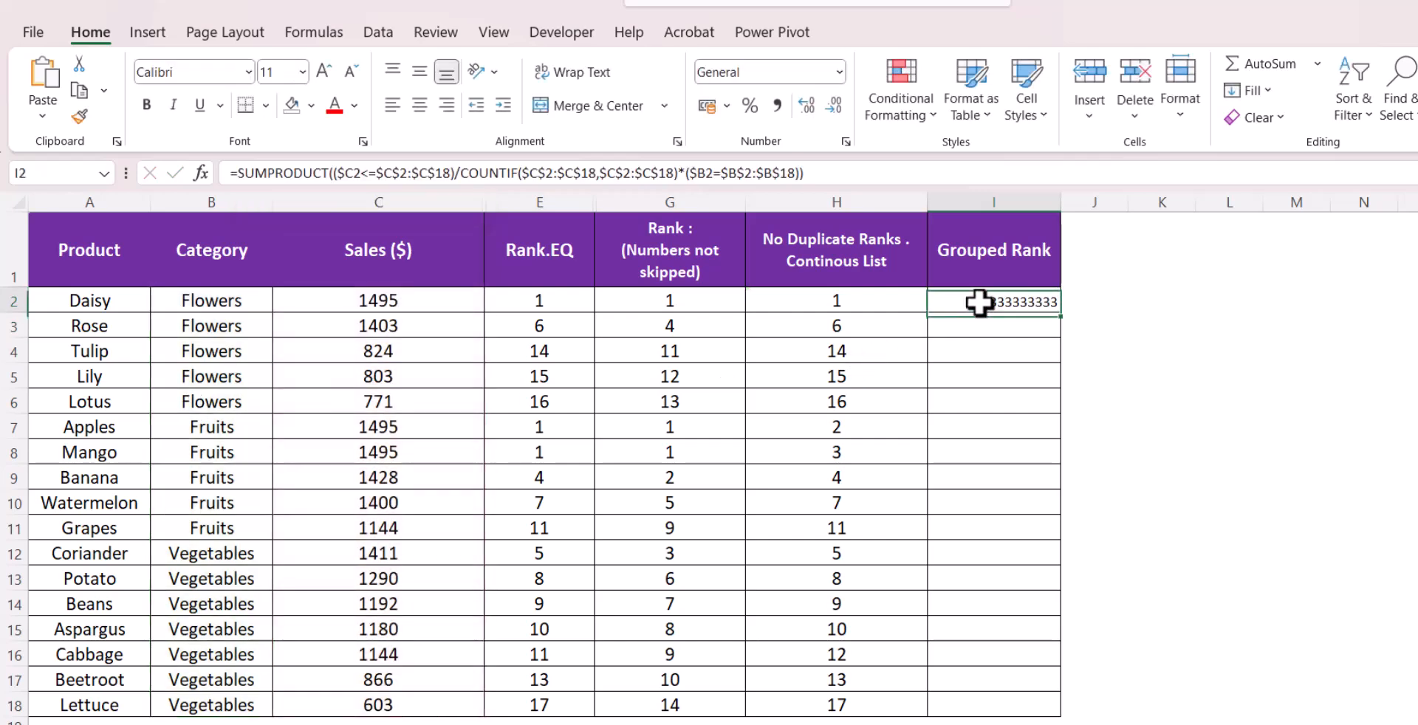
pyautogui.doubleClick(1067, 318)
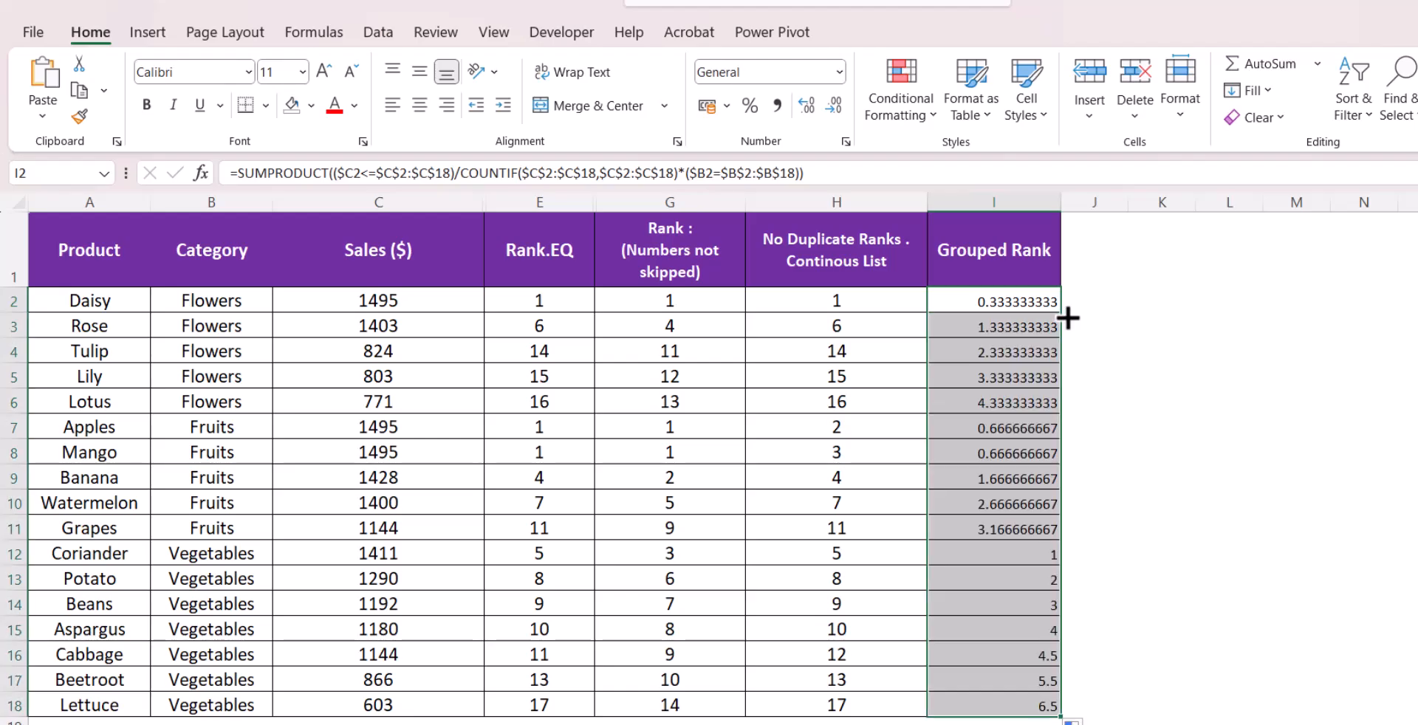
# Decrease the Grouped Rank values to one decimal place and center-align them
pyautogui.click(840, 104)
pyautogui.click(841, 104)
pyautogui.click(841, 104)
pyautogui.click(841, 105)
pyautogui.click(841, 104)
pyautogui.click(841, 104)
pyautogui.click(841, 104)
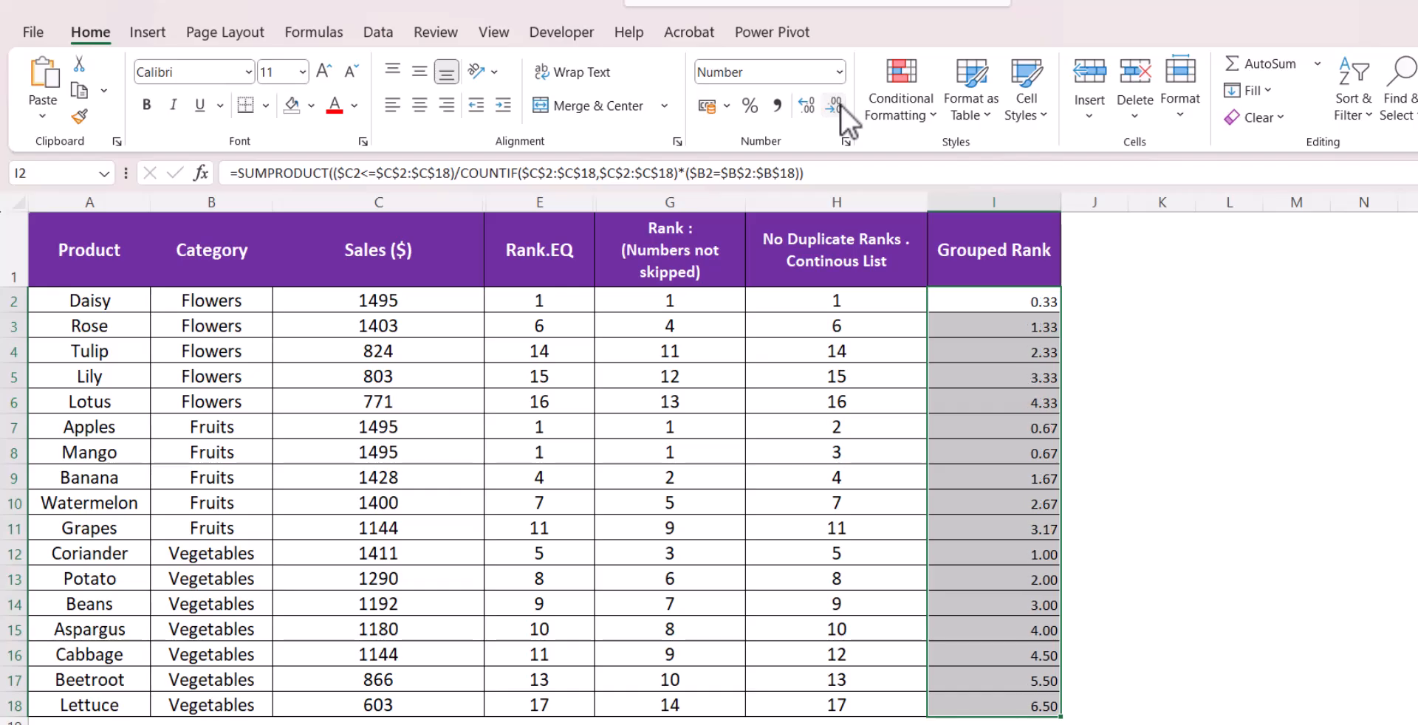
pyautogui.click(841, 105)
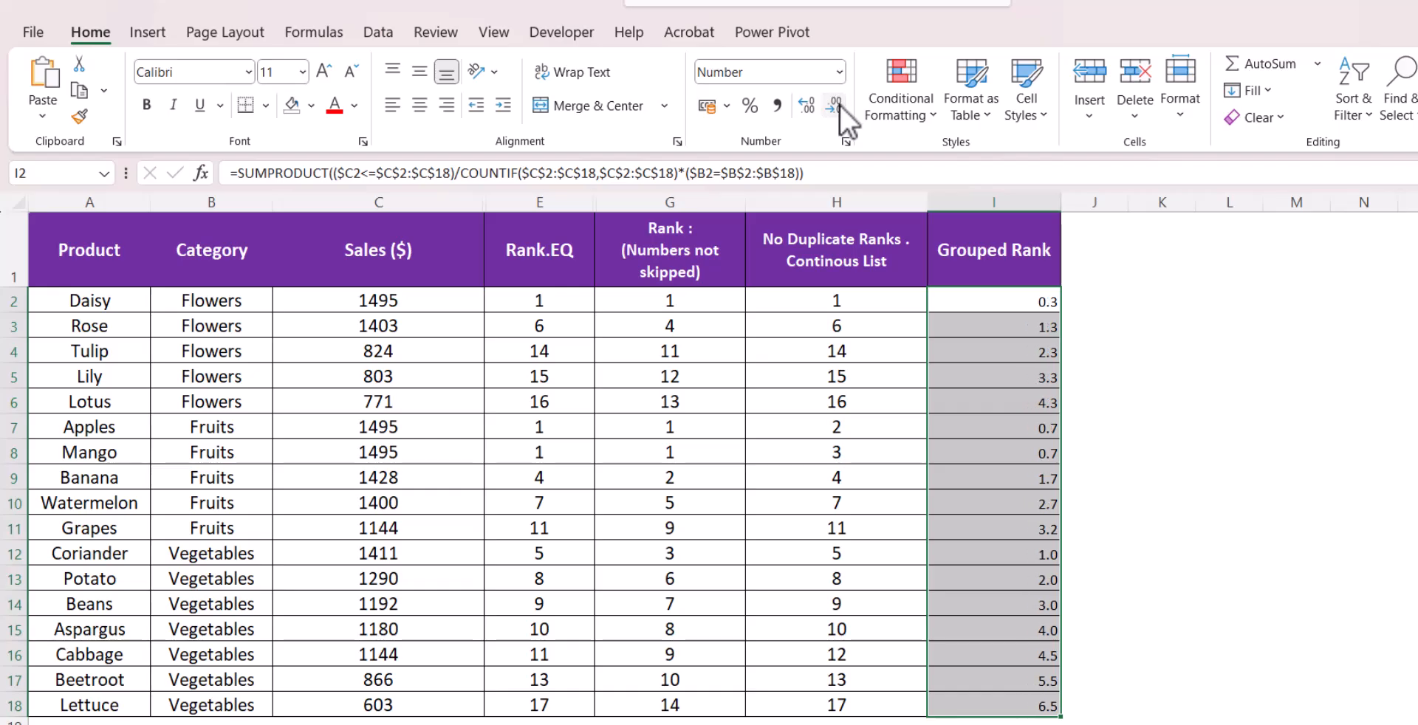
pyautogui.click(420, 104)
# Copy the No Duplicate Ranks column formatting onto I2:I18 with Format Painter
pyautogui.click(842, 398)
pyautogui.click(82, 116)
pyautogui.moveTo(1004, 307)
pyautogui.mouseDown()
pyautogui.moveTo(981, 390)
pyautogui.moveTo(977, 691)
pyautogui.moveTo(991, 702)
pyautogui.mouseUp()
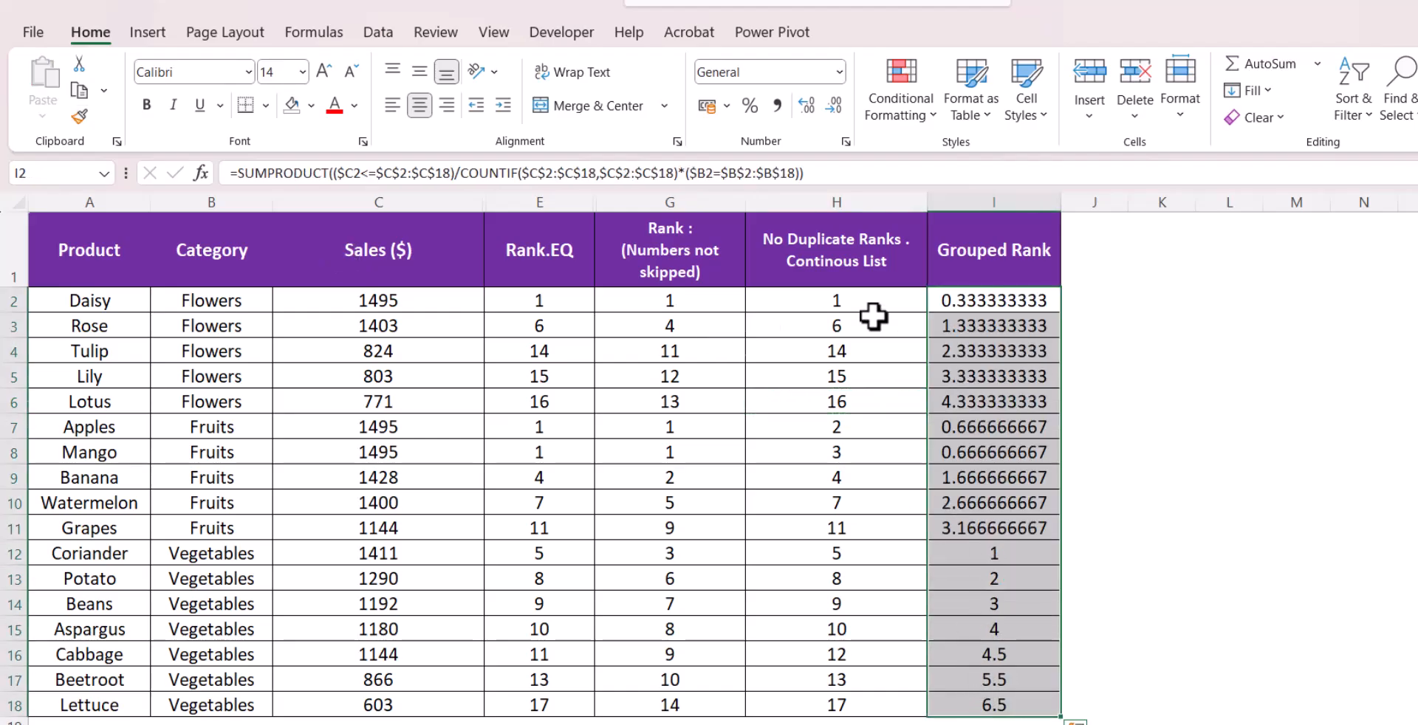
# Set the Grouped Rank values in I2:I18 to show one decimal place
pyautogui.click(832, 107)
pyautogui.click(832, 107)
pyautogui.click(831, 107)
pyautogui.click(831, 107)
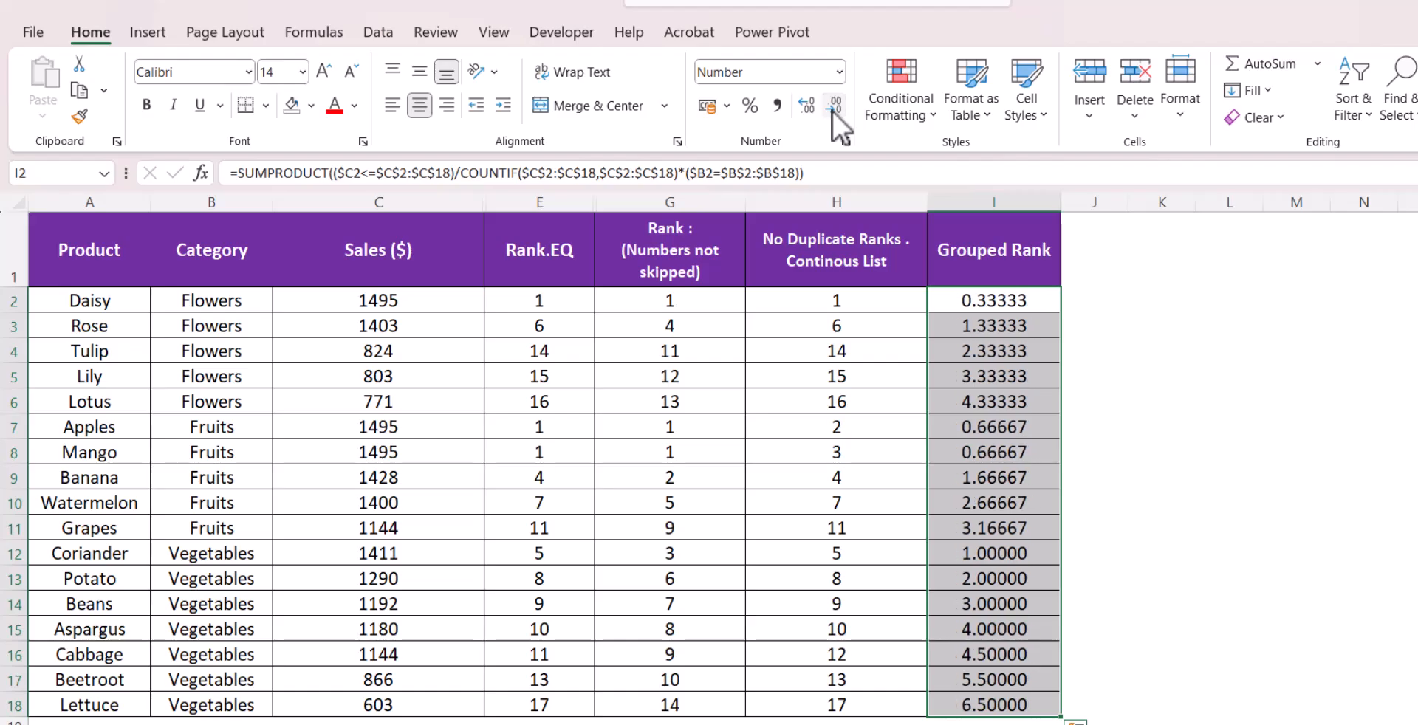
pyautogui.click(832, 107)
pyautogui.click(832, 107)
pyautogui.click(831, 107)
pyautogui.click(832, 110)
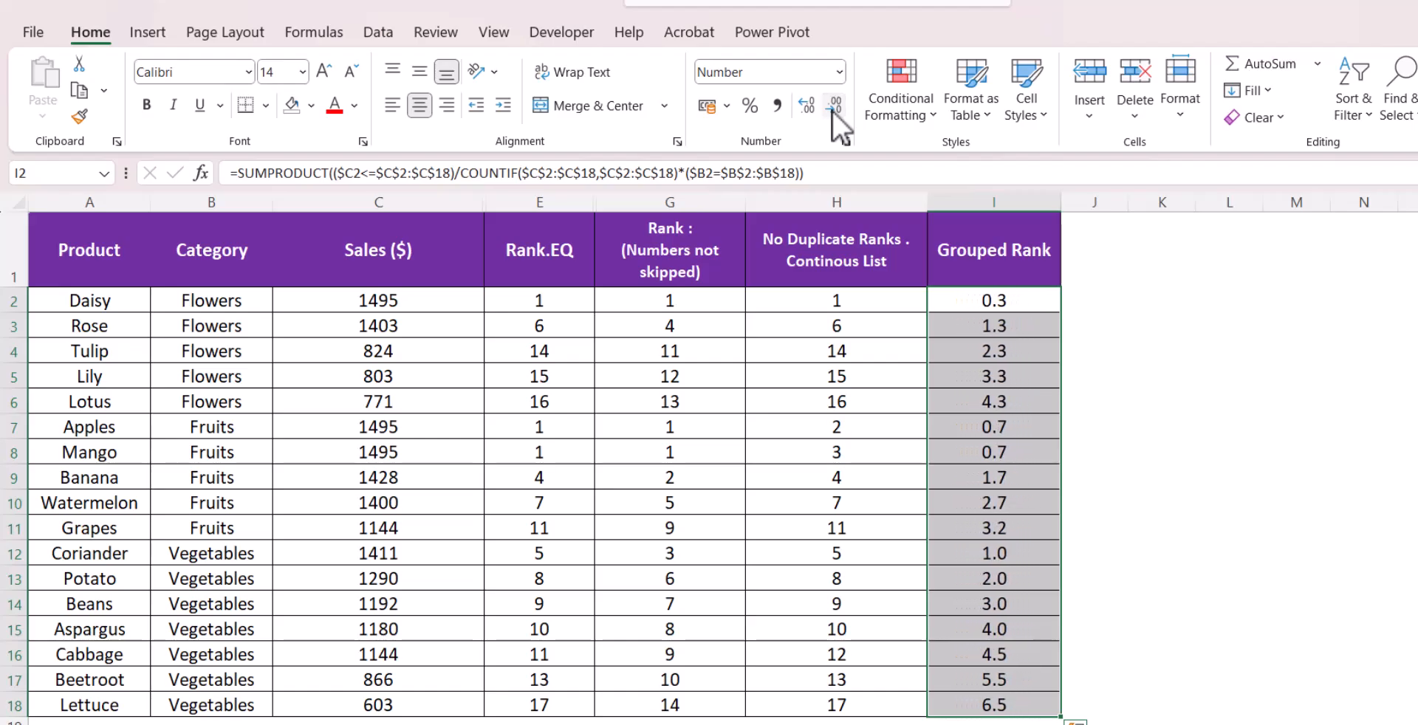
pyautogui.click(1219, 484)
pyautogui.click(1008, 301)
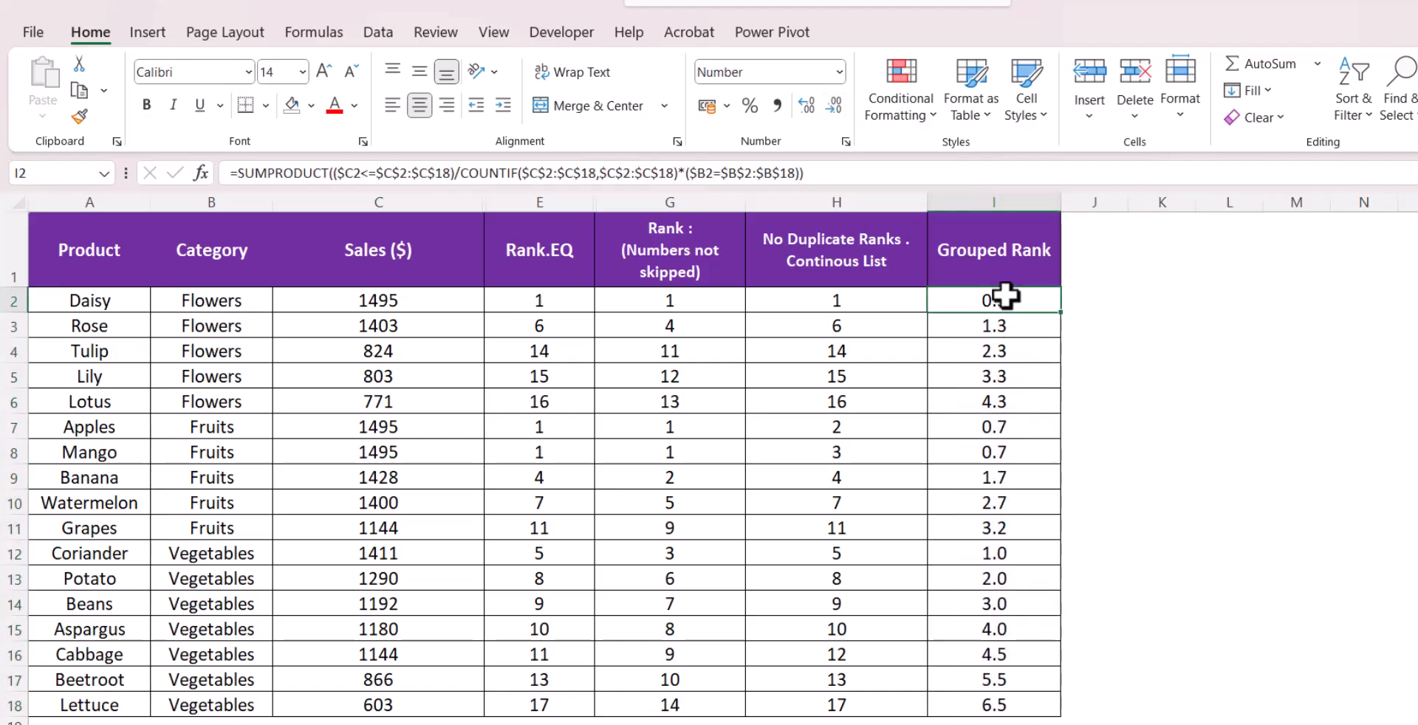
# Wrap the I2 grouped-rank formula in ROUNDUP with 0 digits and enter it
pyautogui.click(259, 180)
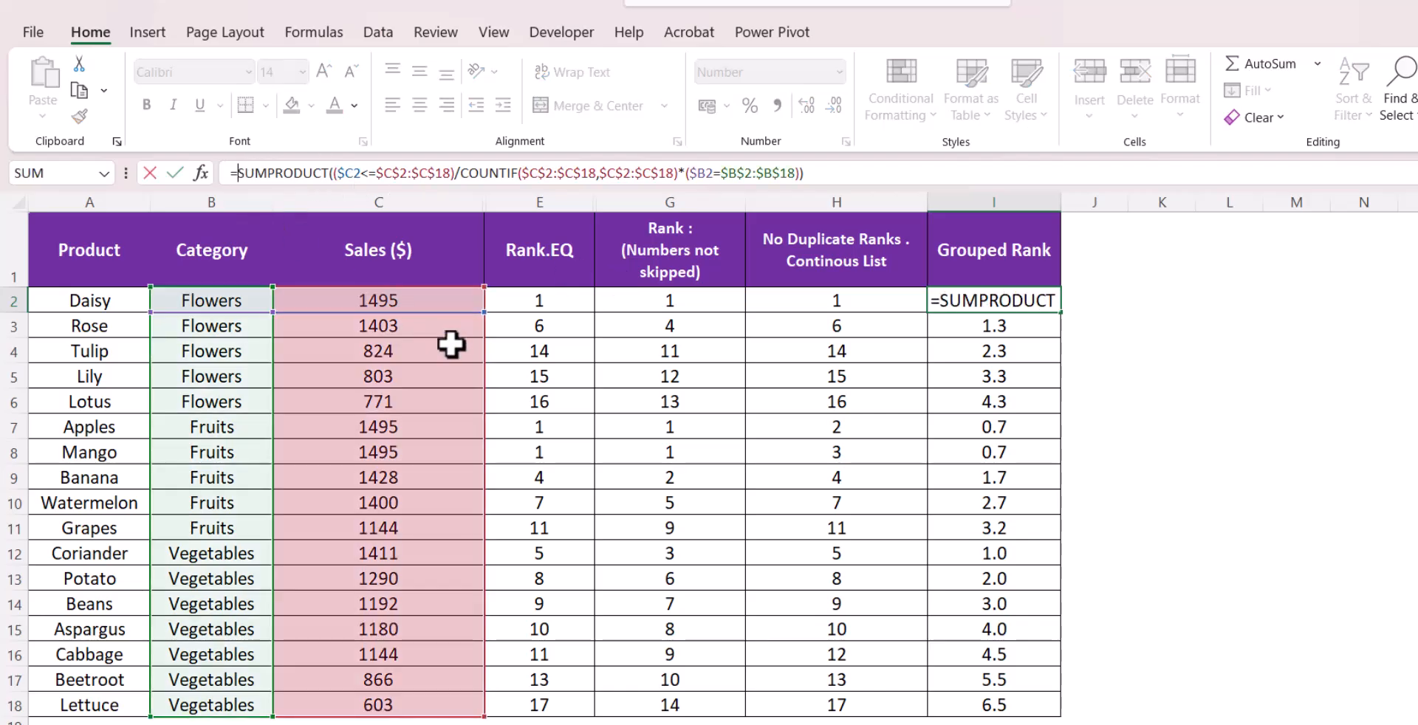
pyautogui.write('rou')
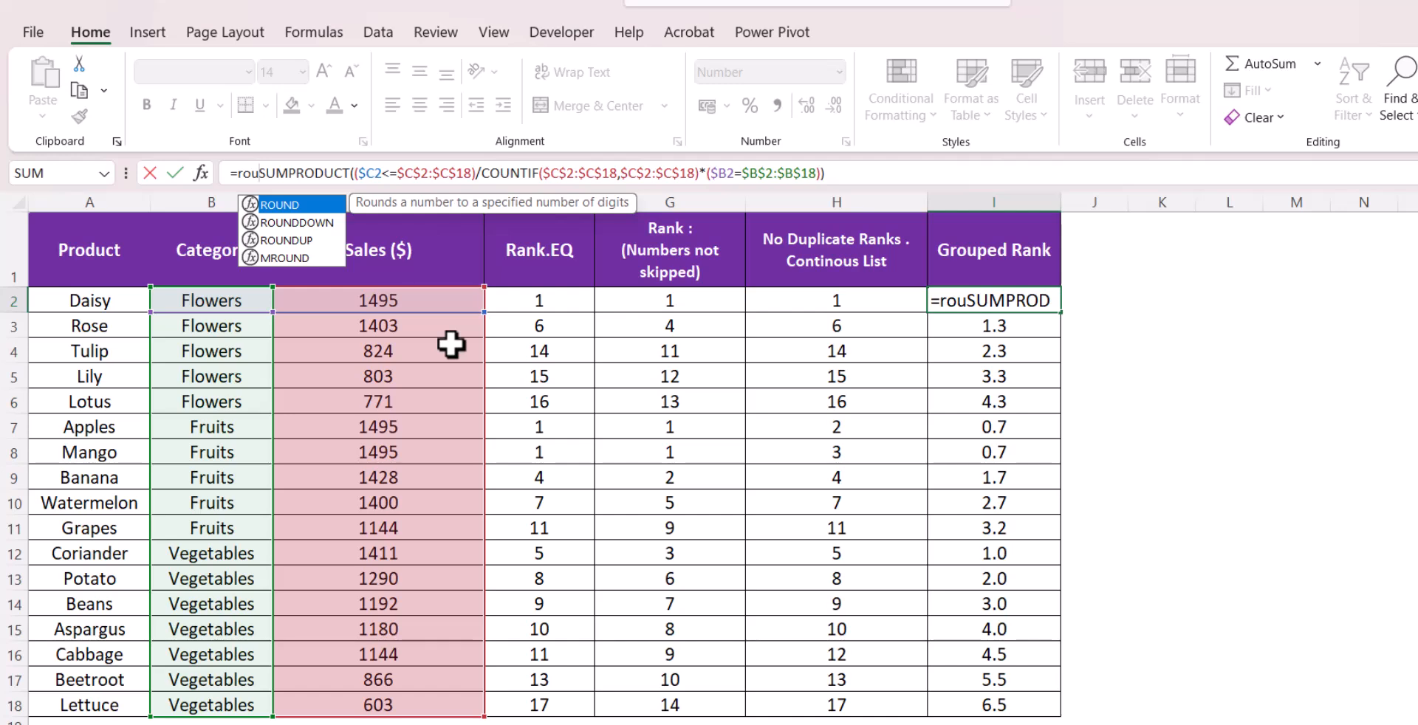
pyautogui.press('Down')
pyautogui.press('Down')
pyautogui.press('Tab')
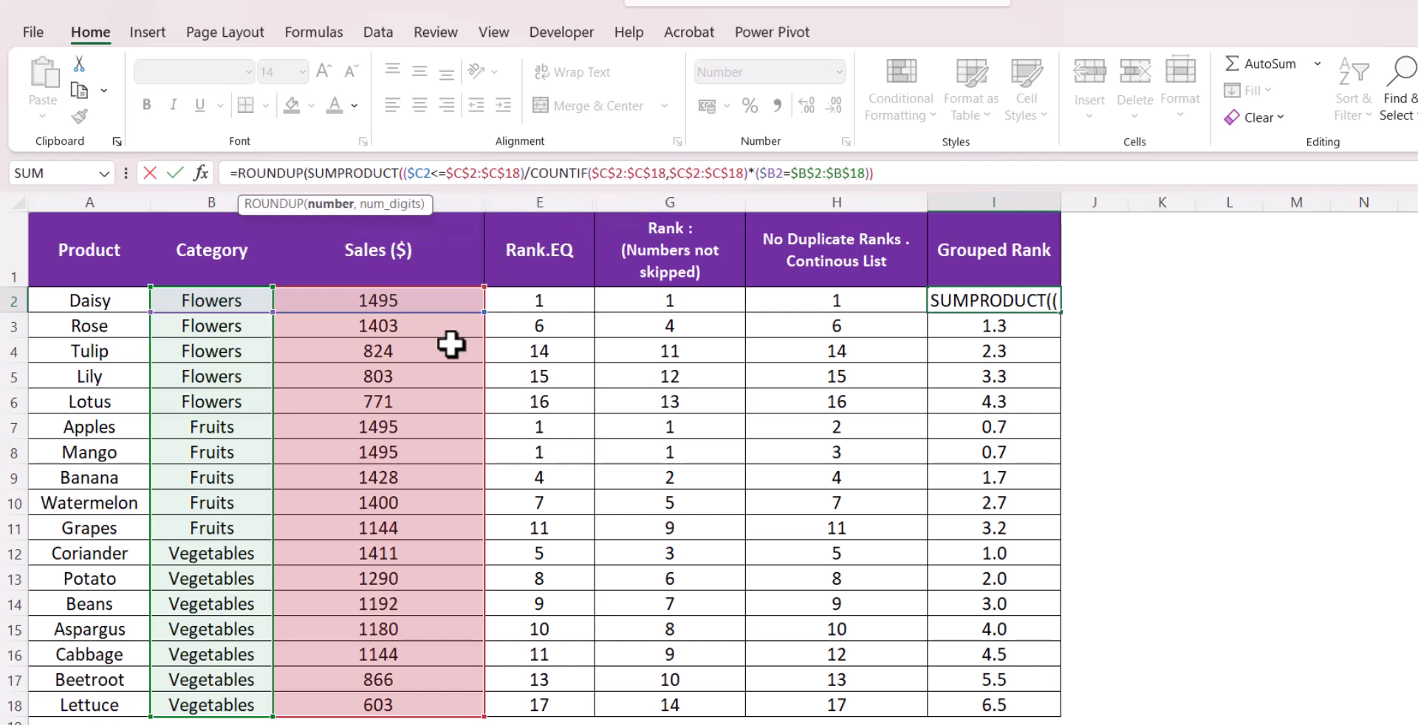
pyautogui.click(907, 183)
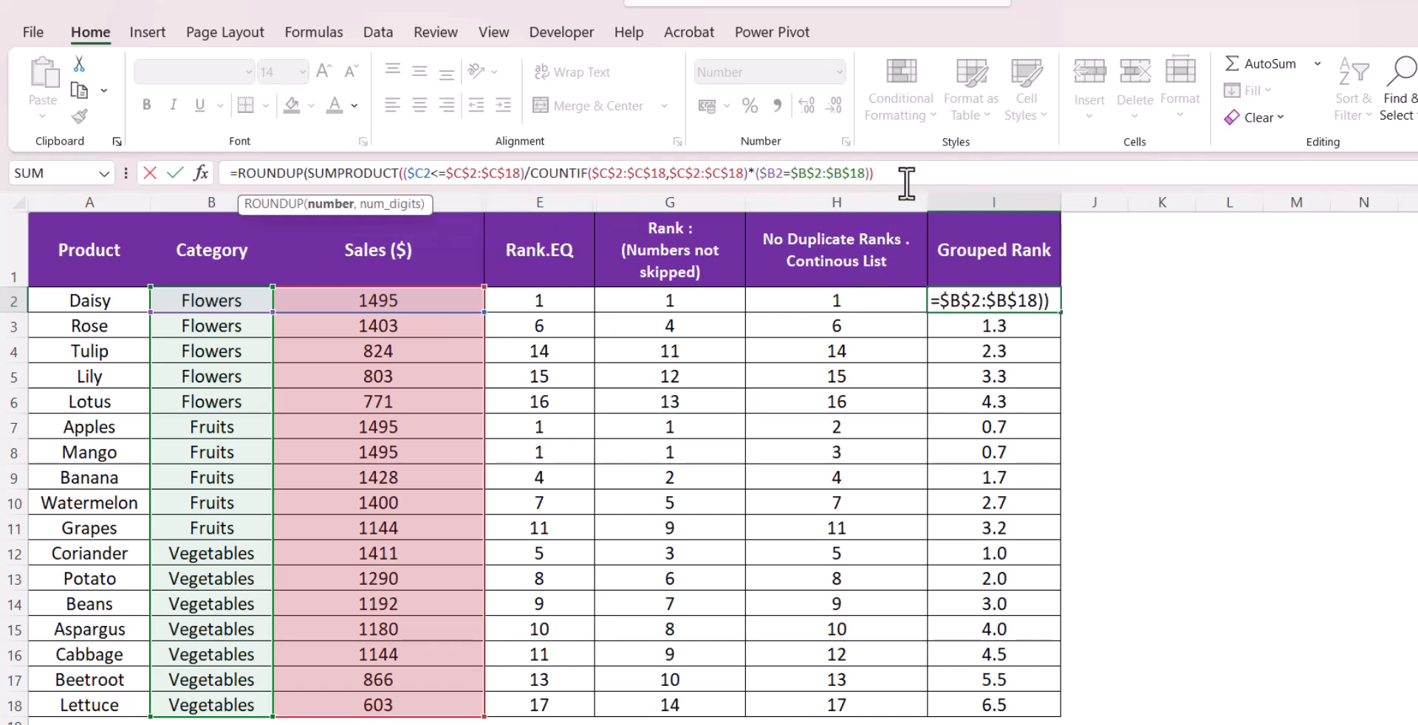
pyautogui.write(',0')
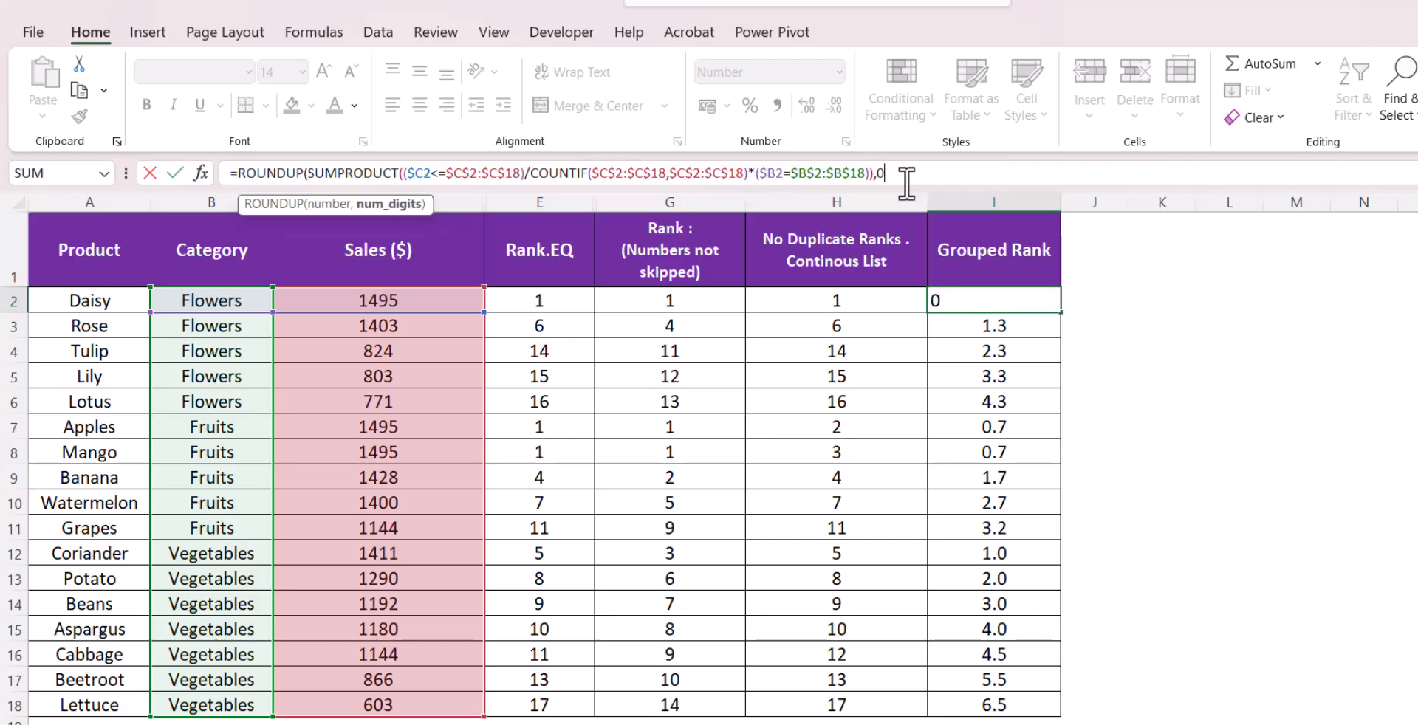
pyautogui.write(')')
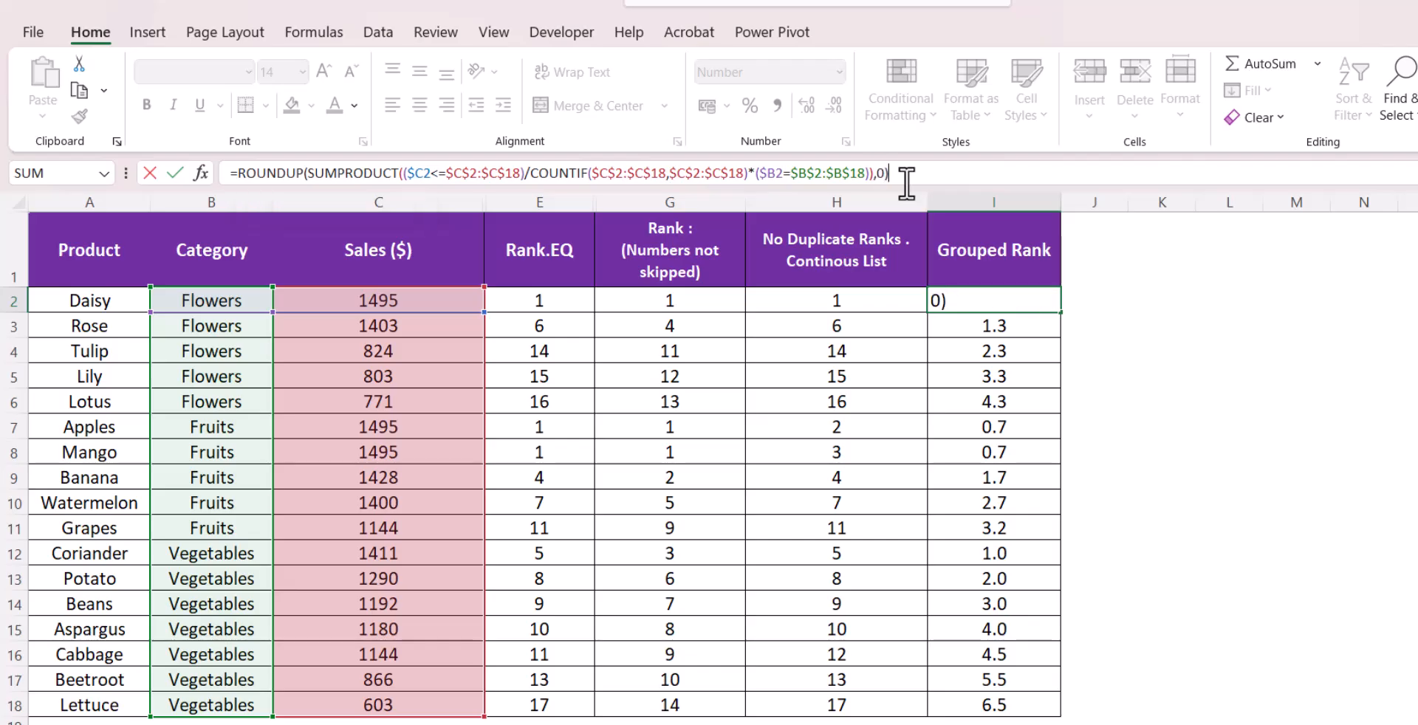
pyautogui.press('Return')
# Fill the ROUNDUP formula down to I18 and remove the decimal place from the Grouped Rank values
pyautogui.click(1012, 282)
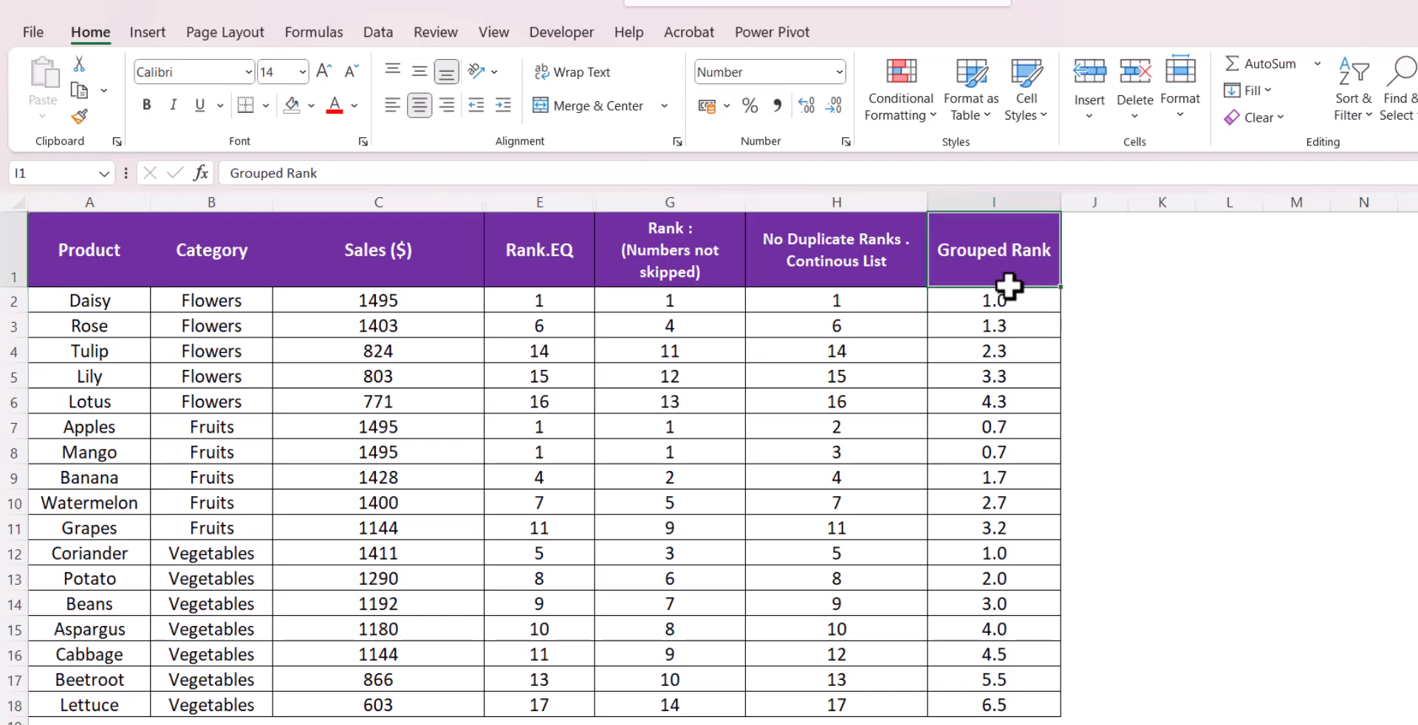
pyautogui.click(1023, 302)
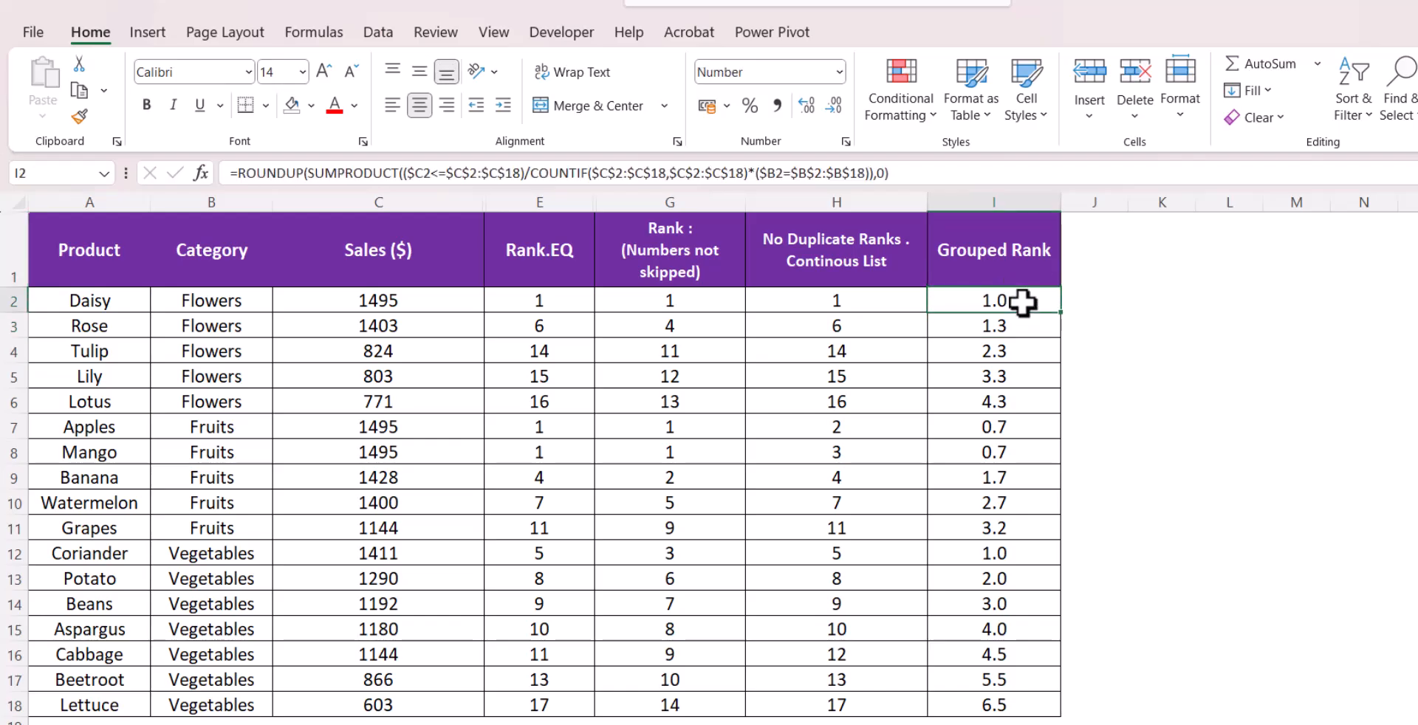
pyautogui.doubleClick(1061, 312)
pyautogui.click(833, 106)
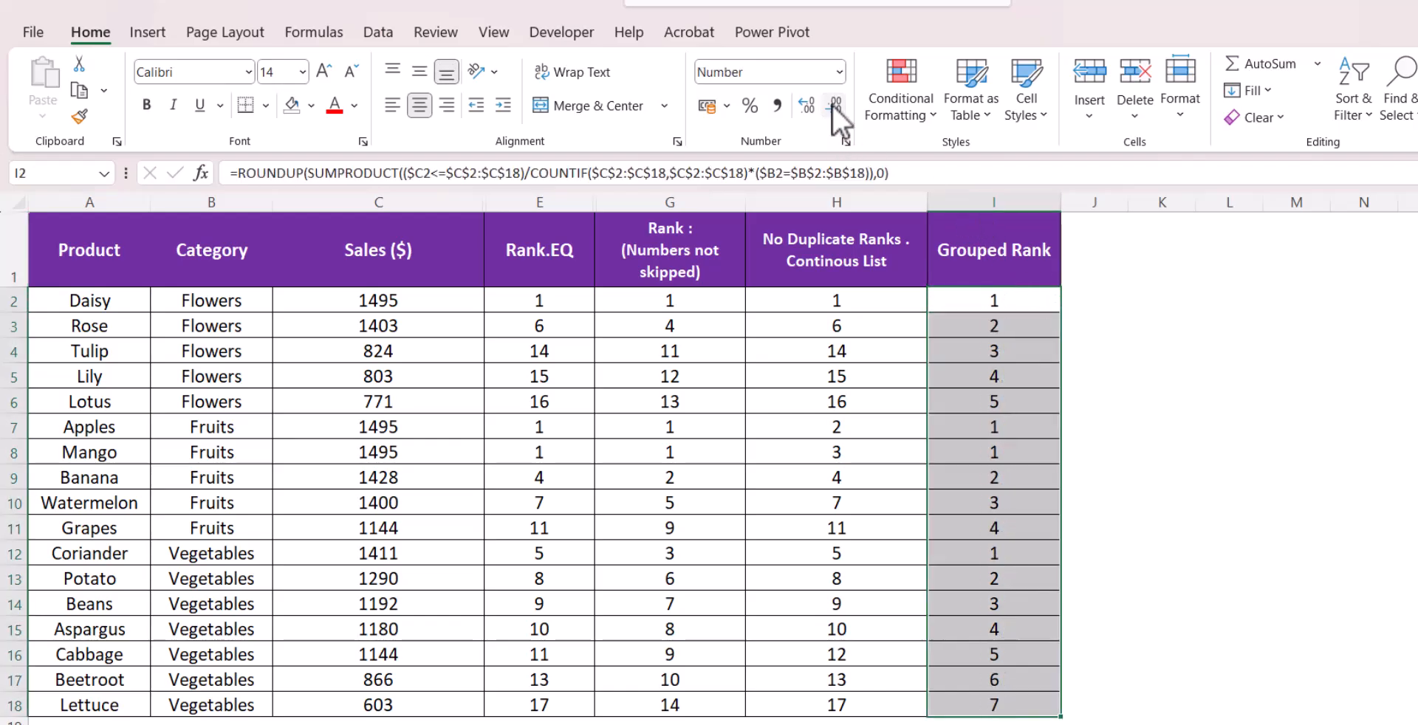
# Fill the Flowers rows A2:I6 with yellow
pyautogui.click(1109, 404)
pyautogui.moveTo(985, 303); pyautogui.dragTo(148, 402)
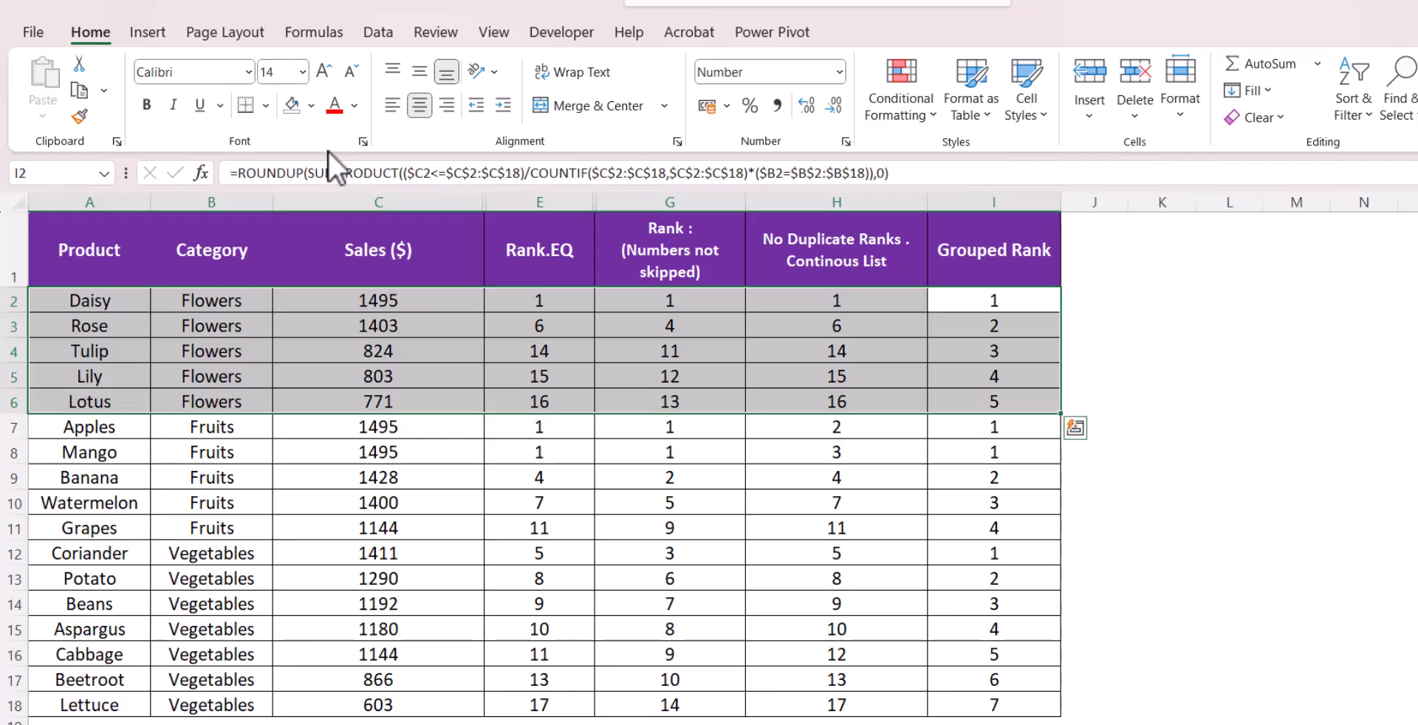
pyautogui.click(312, 107)
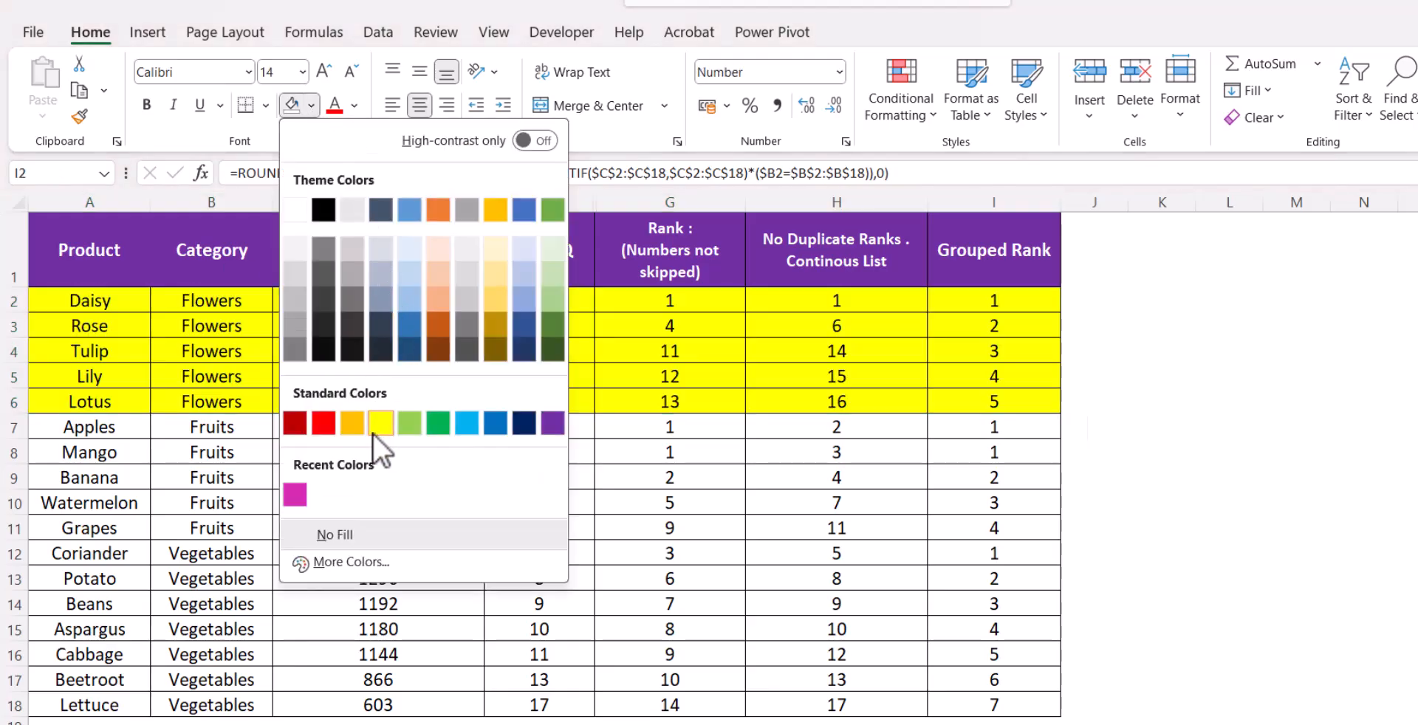
pyautogui.click(374, 429)
# Copy Rose's sales value 1403 into Tulip's sales cell C4 to create a tie
pyautogui.click(690, 432)
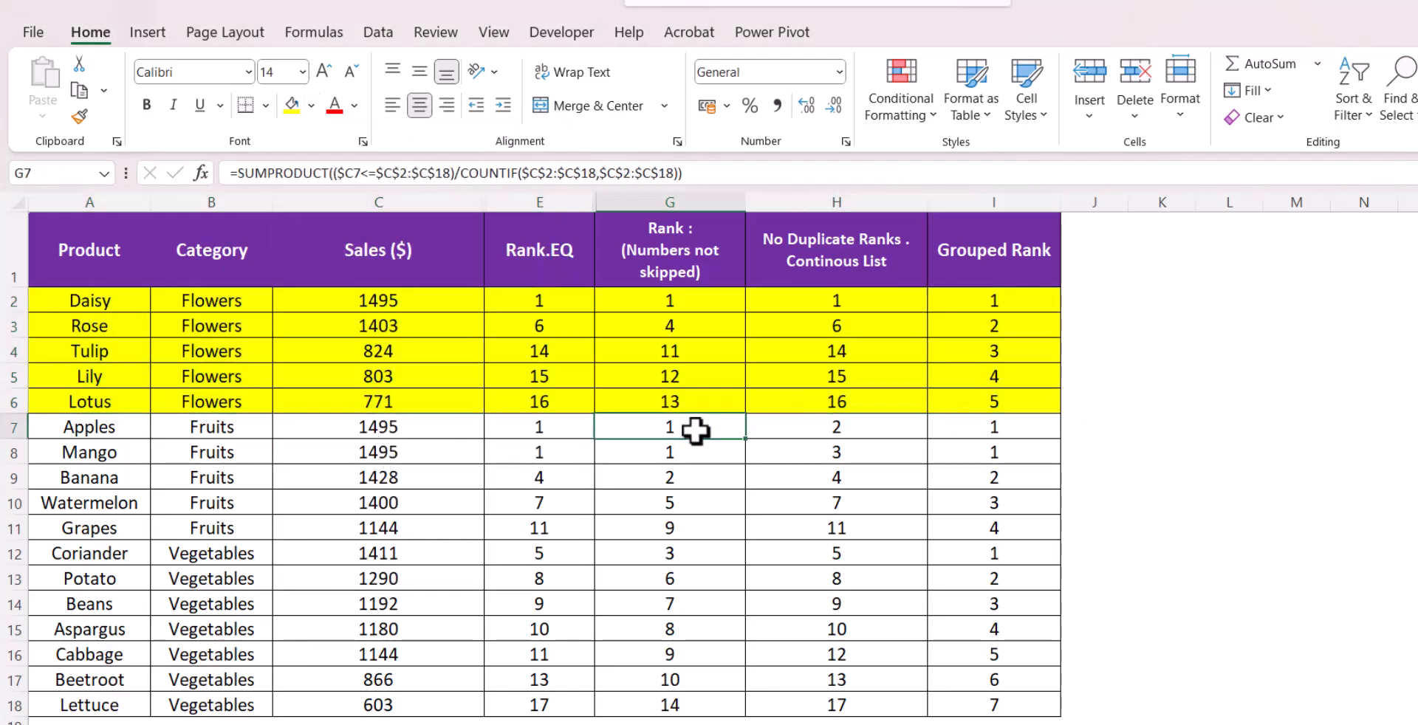
pyautogui.click(410, 305)
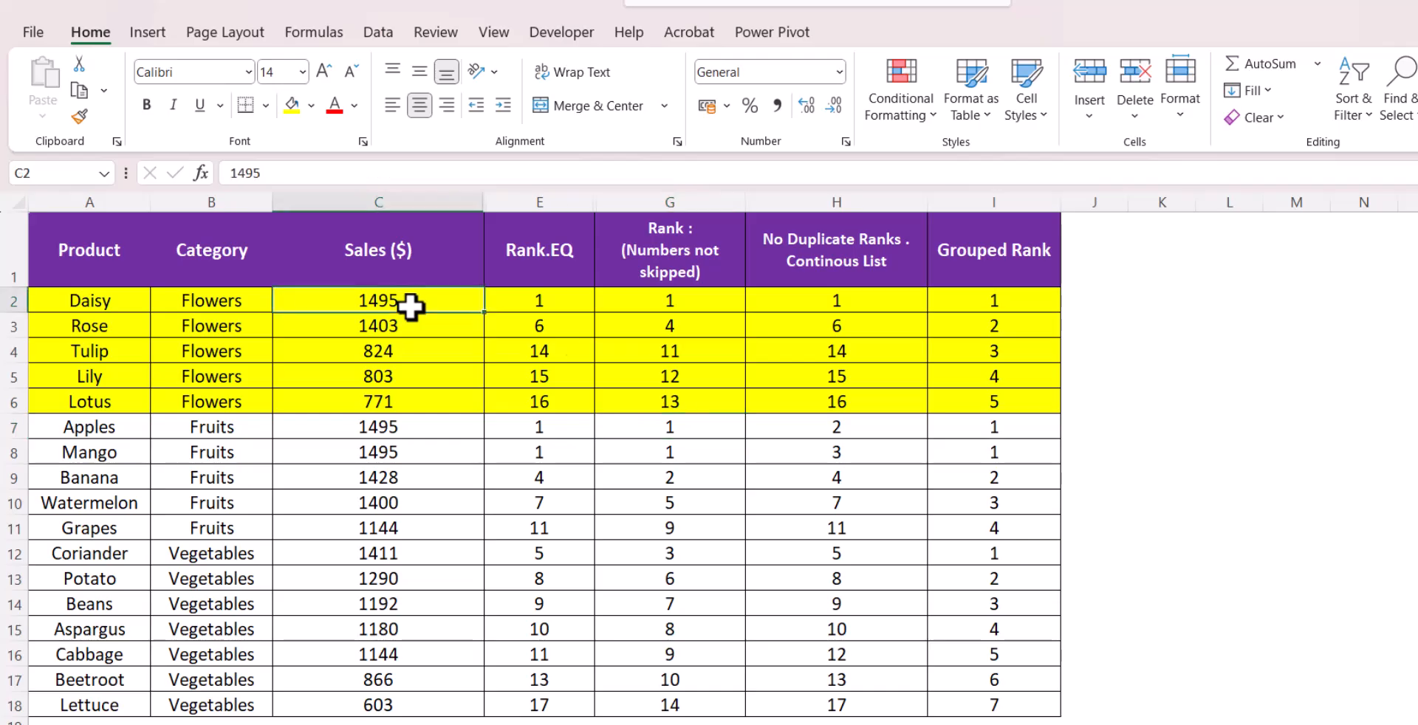
pyautogui.click(981, 303)
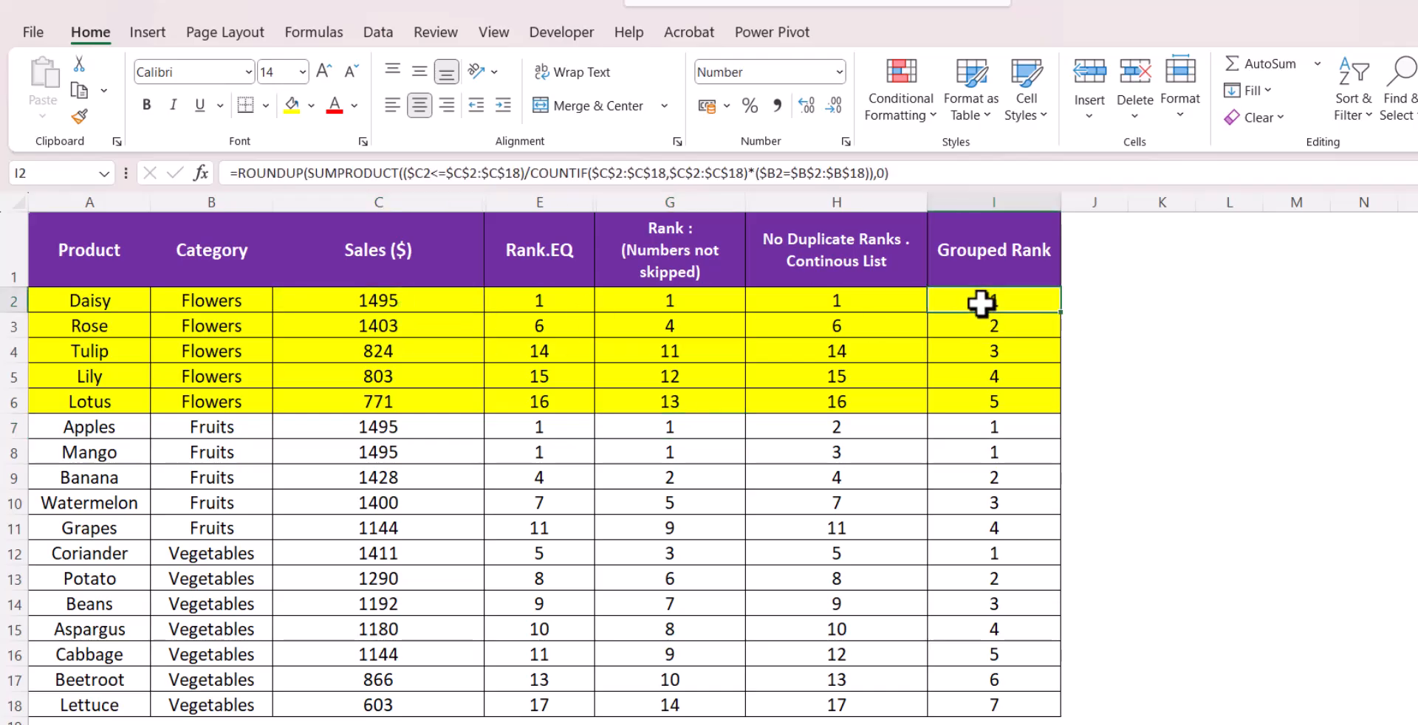
pyautogui.click(465, 327)
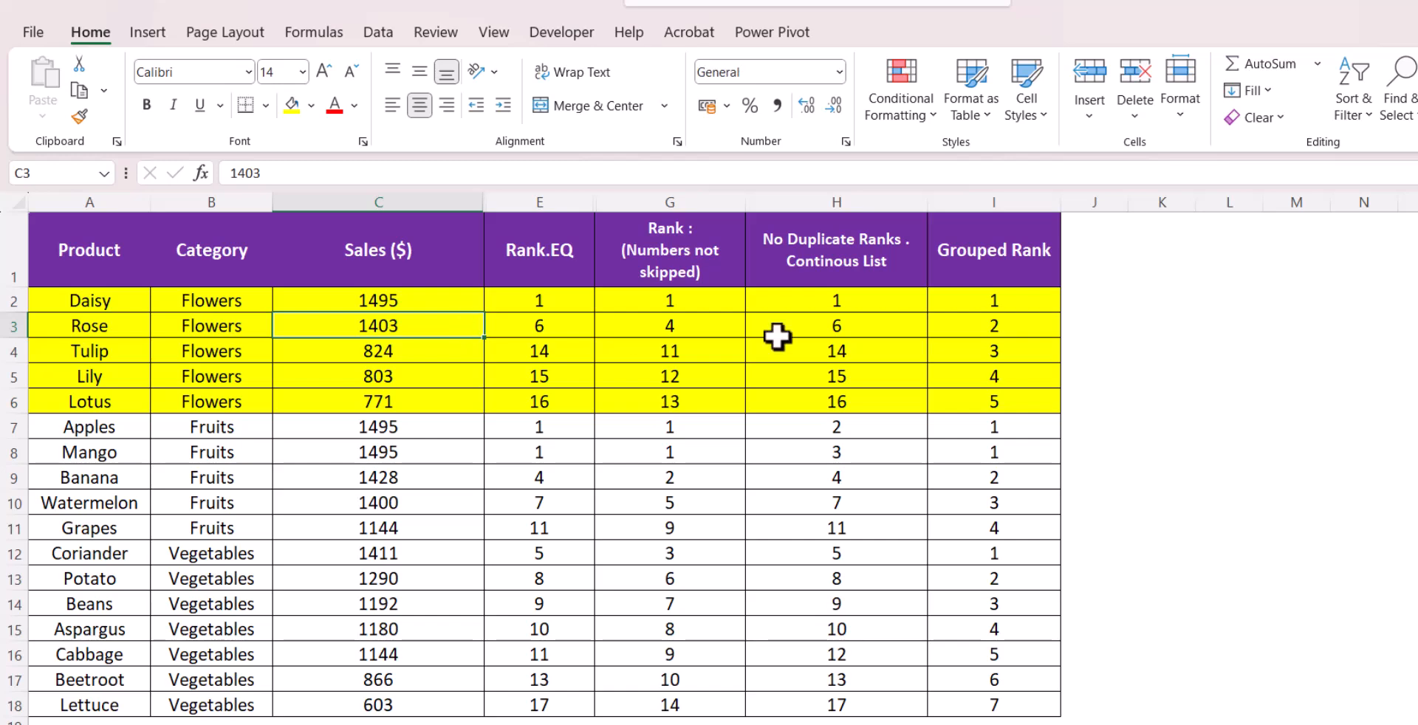
pyautogui.click(977, 332)
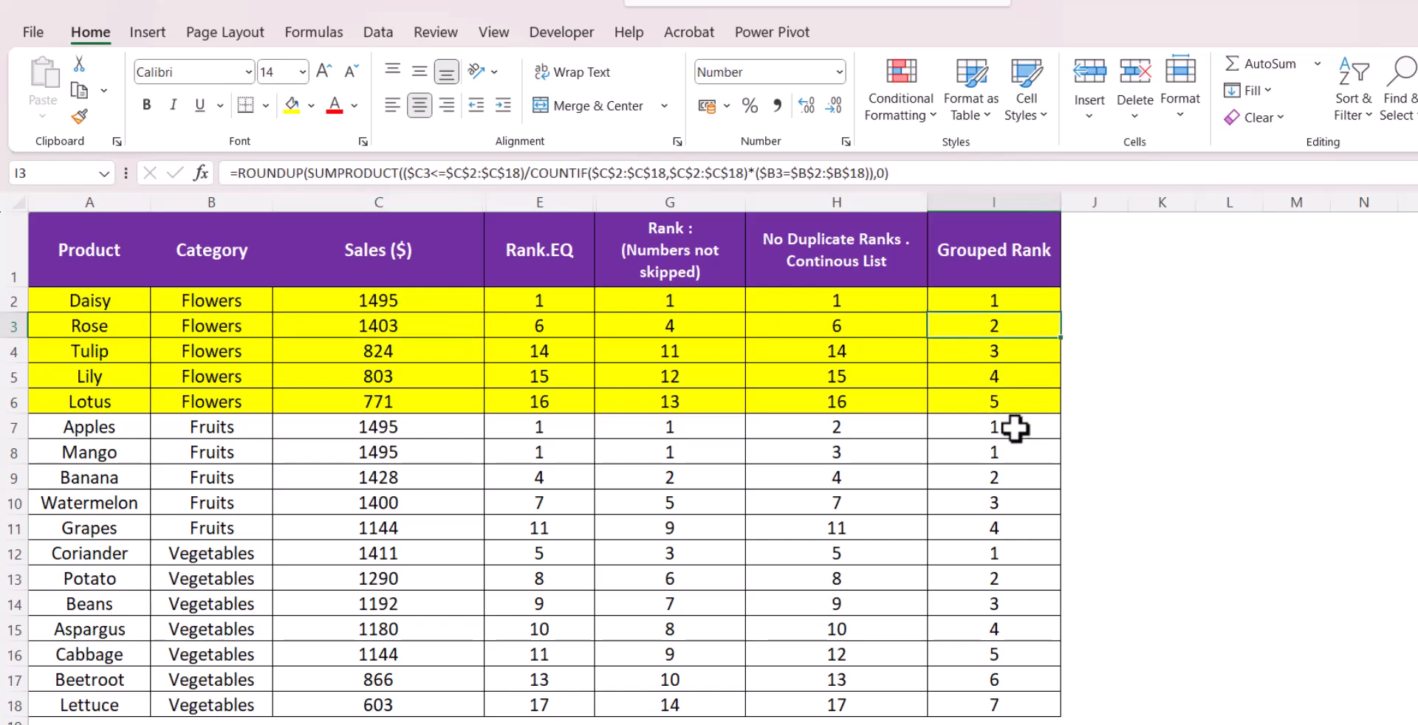
pyautogui.click(427, 330)
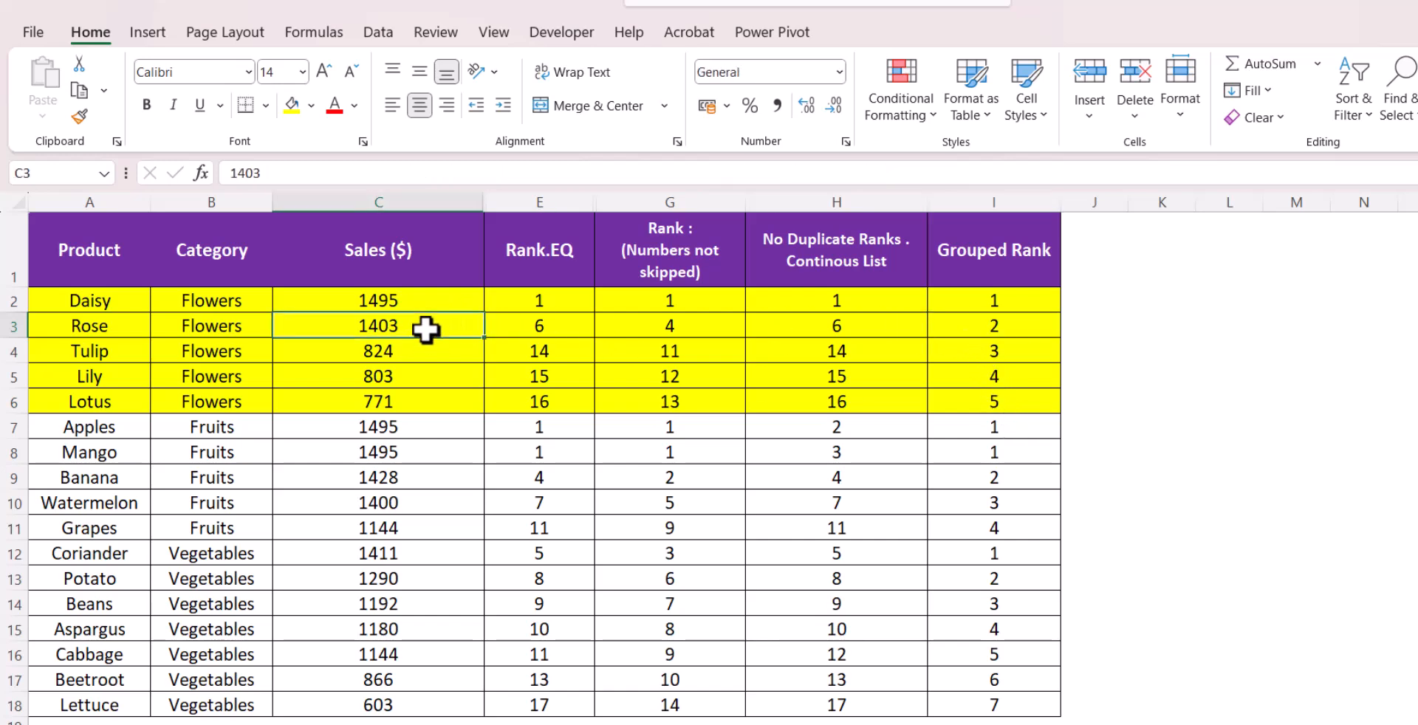
pyautogui.hotkey('ctrl', 'c')
pyautogui.click(437, 353)
pyautogui.hotkey('ctrl', 'v')
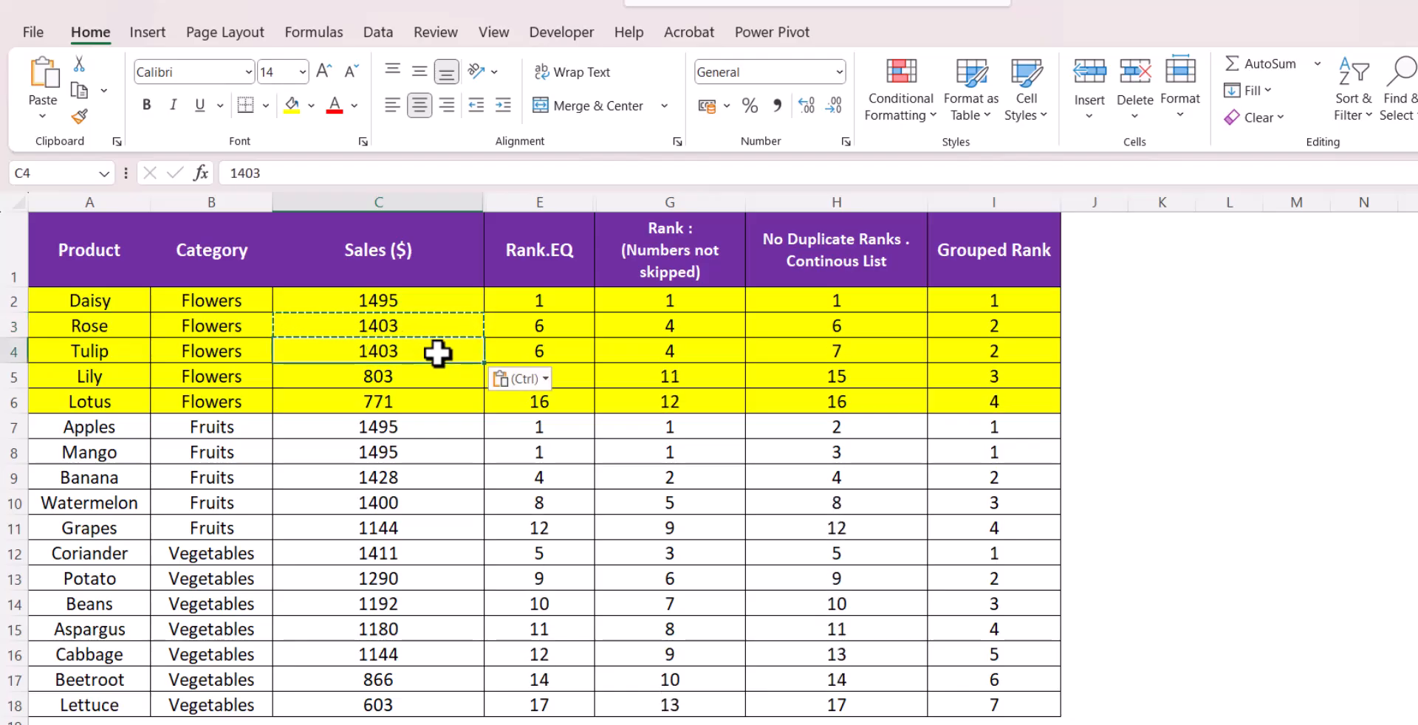
# Fill the Fruits rows A7:I11 with light blue
pyautogui.moveTo(972, 331); pyautogui.dragTo(974, 351)
pyautogui.click(975, 379)
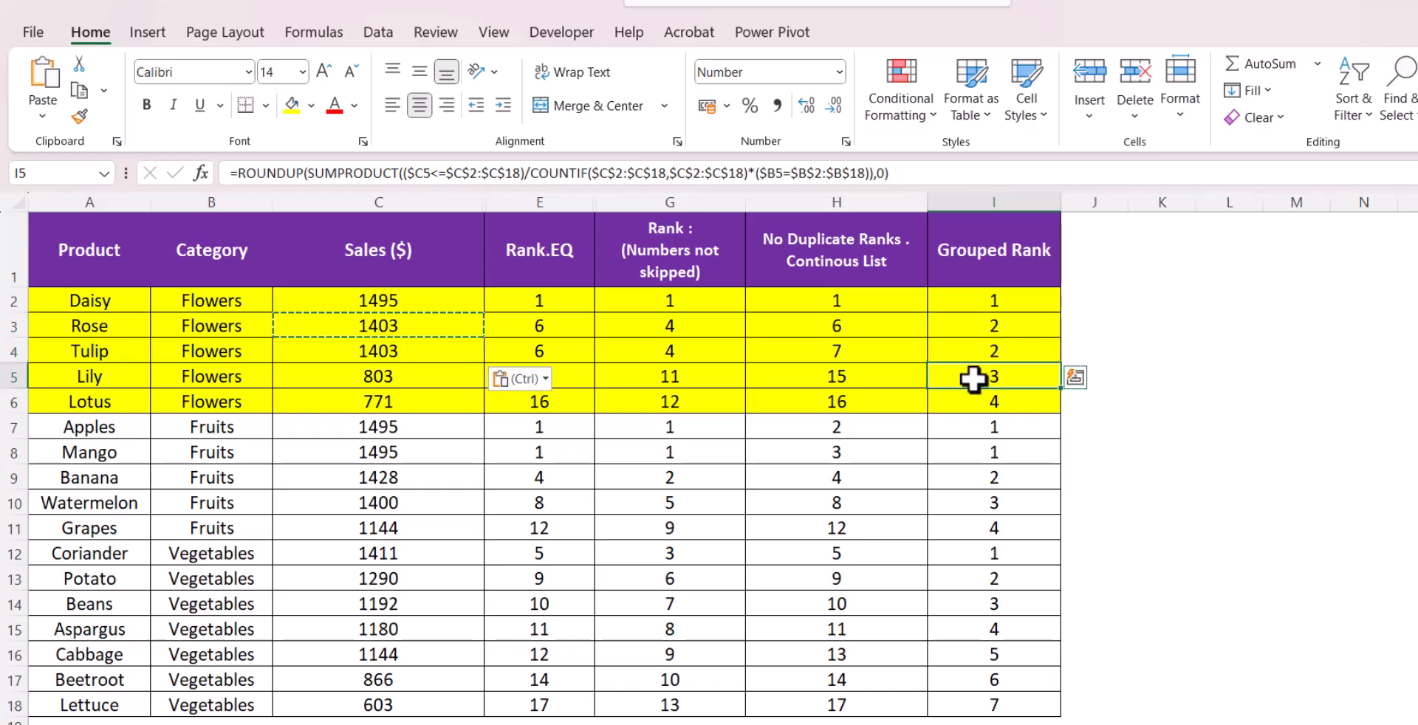
pyautogui.click(977, 400)
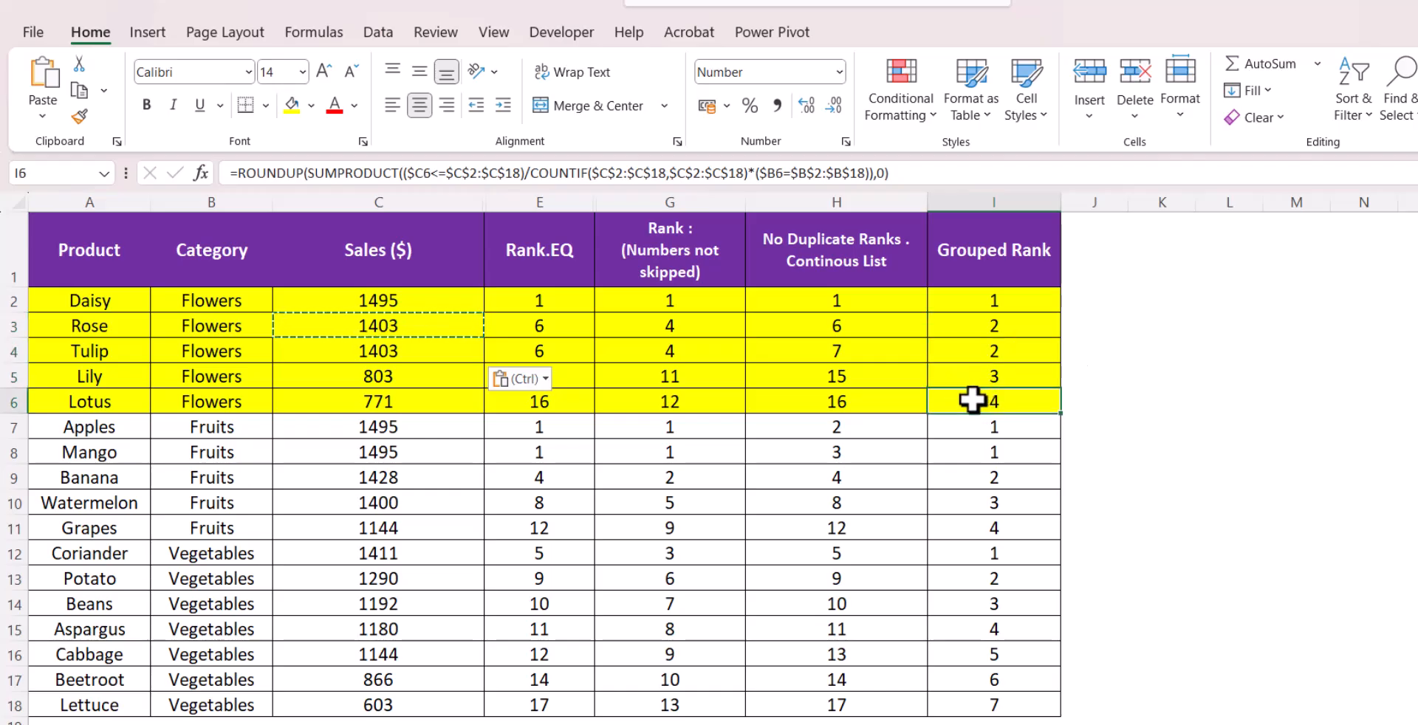
pyautogui.moveTo(46, 449); pyautogui.dragTo(1002, 535)
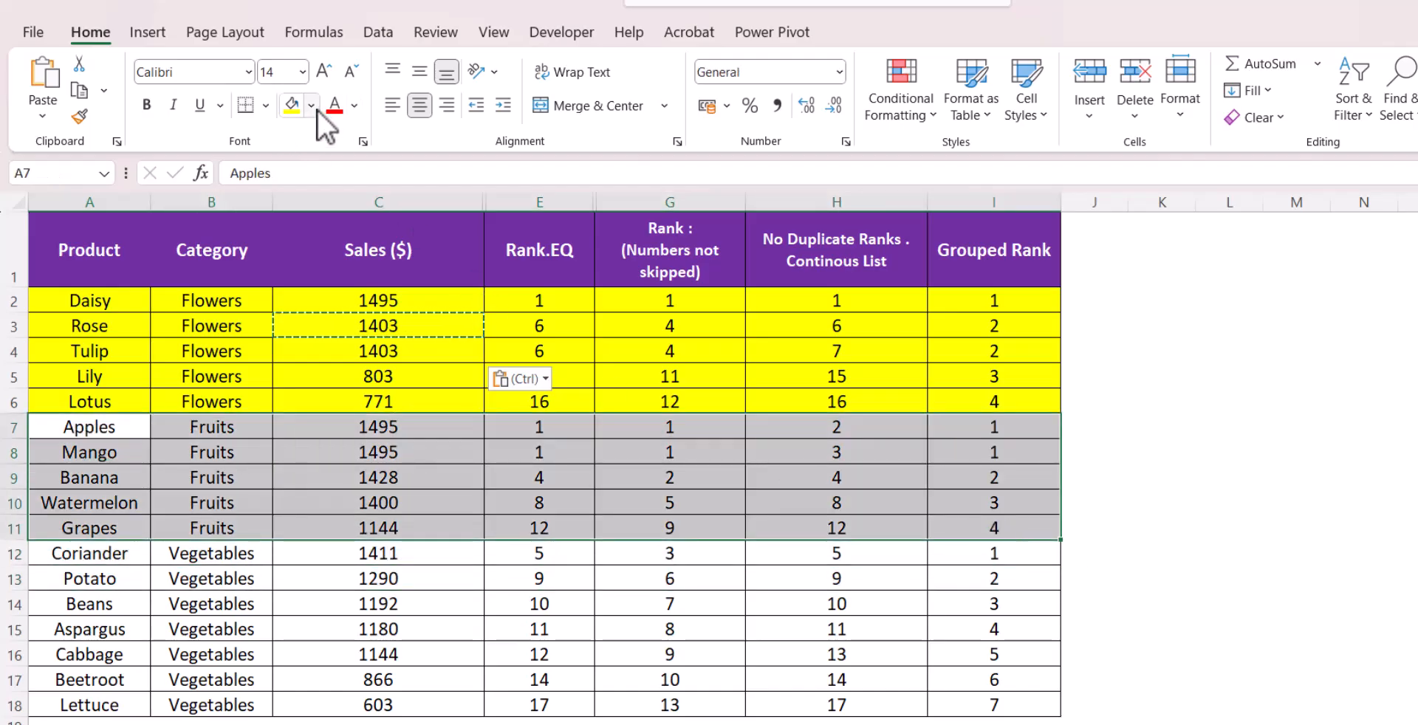
pyautogui.click(312, 106)
pyautogui.click(529, 296)
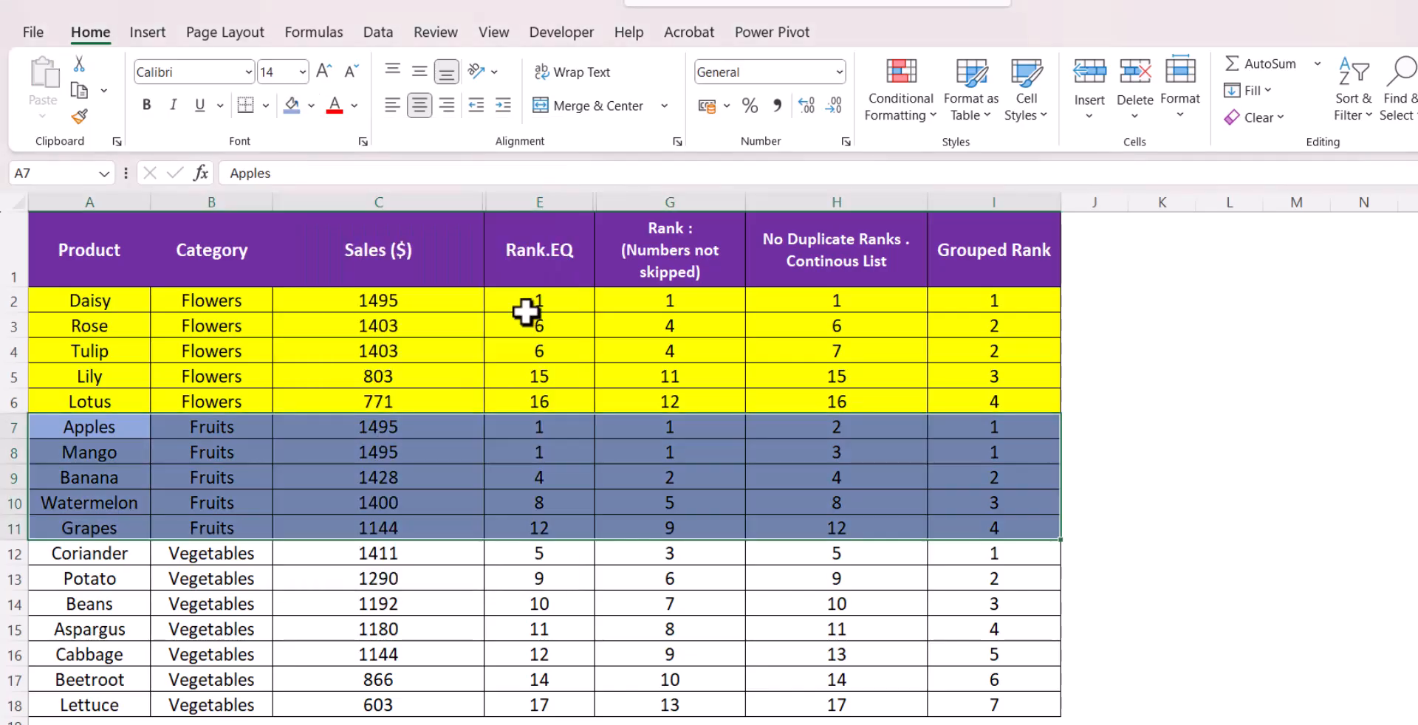
# Copy Watermelon's sales value 1400 into Grapes' sales cell C11 to create a tie
pyautogui.moveTo(426, 432); pyautogui.dragTo(421, 446)
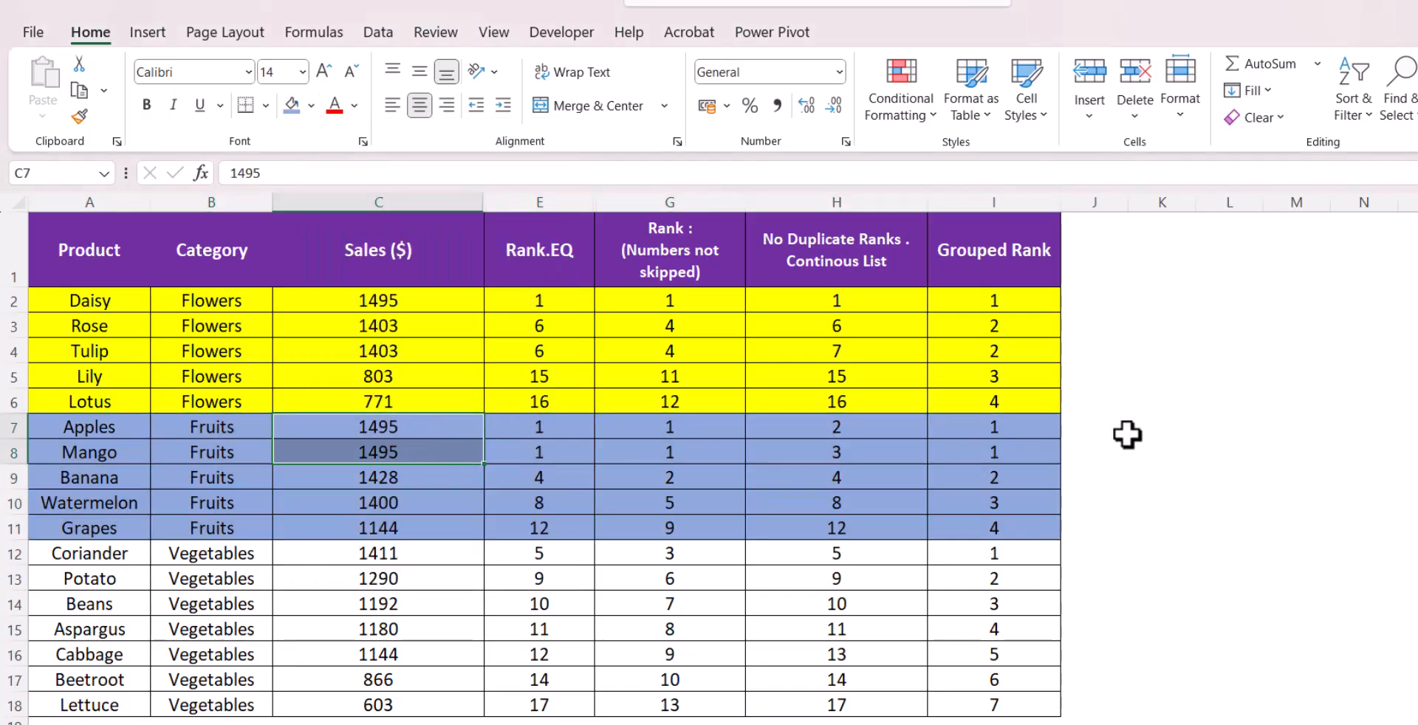
pyautogui.moveTo(1031, 427); pyautogui.dragTo(1012, 473)
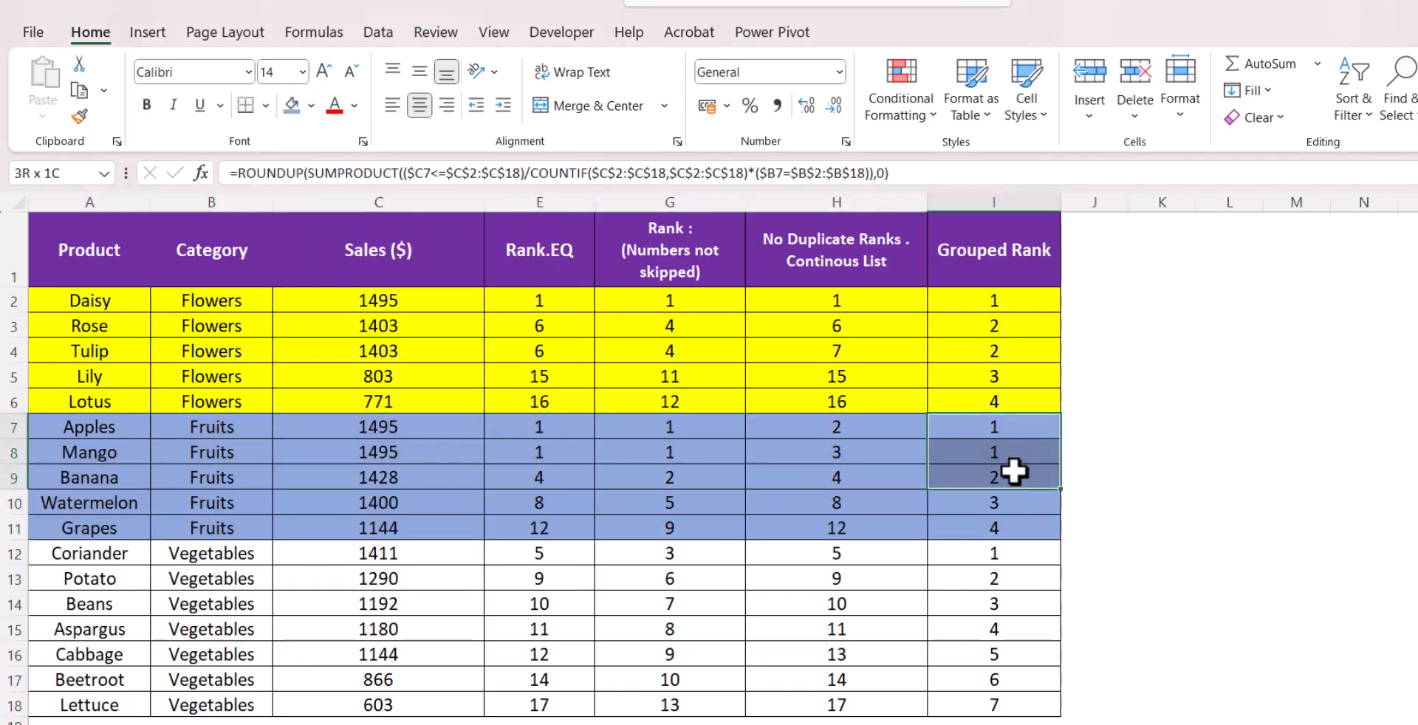
pyautogui.click(462, 485)
pyautogui.click(989, 478)
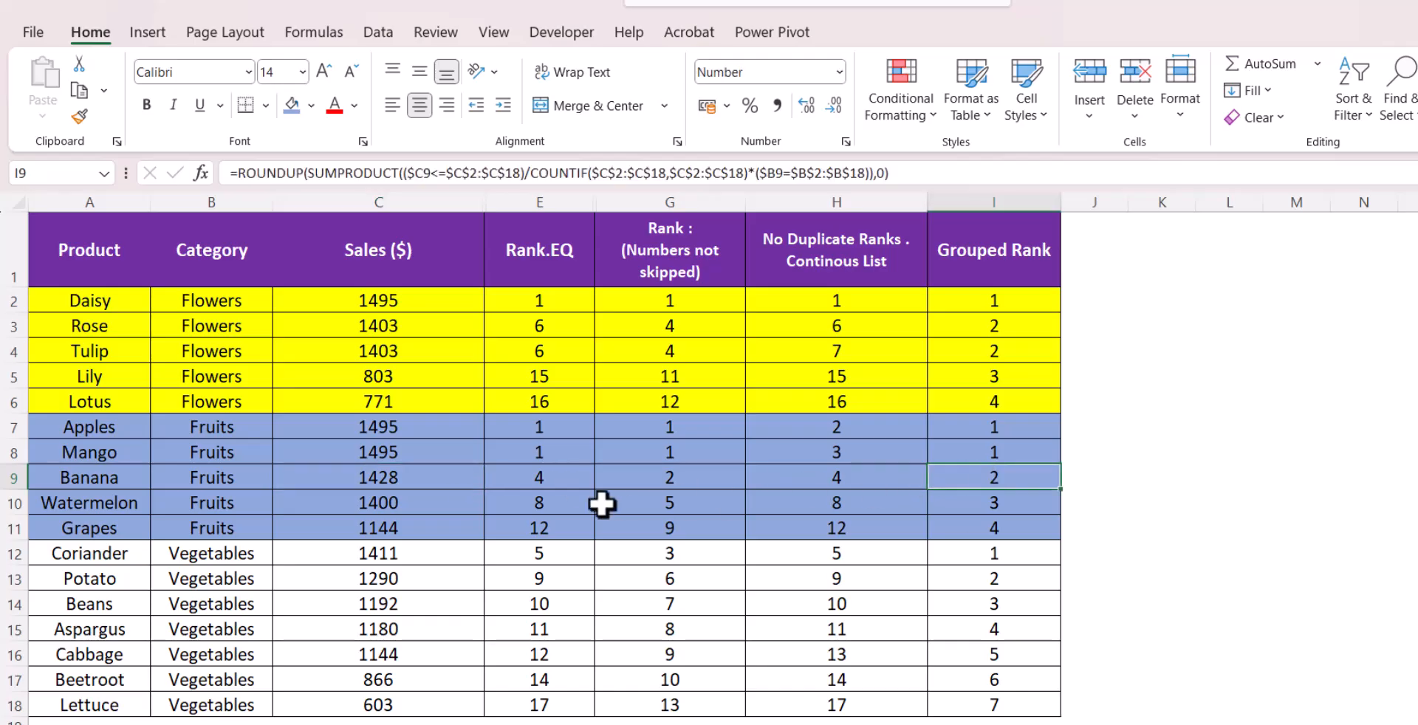
pyautogui.click(418, 508)
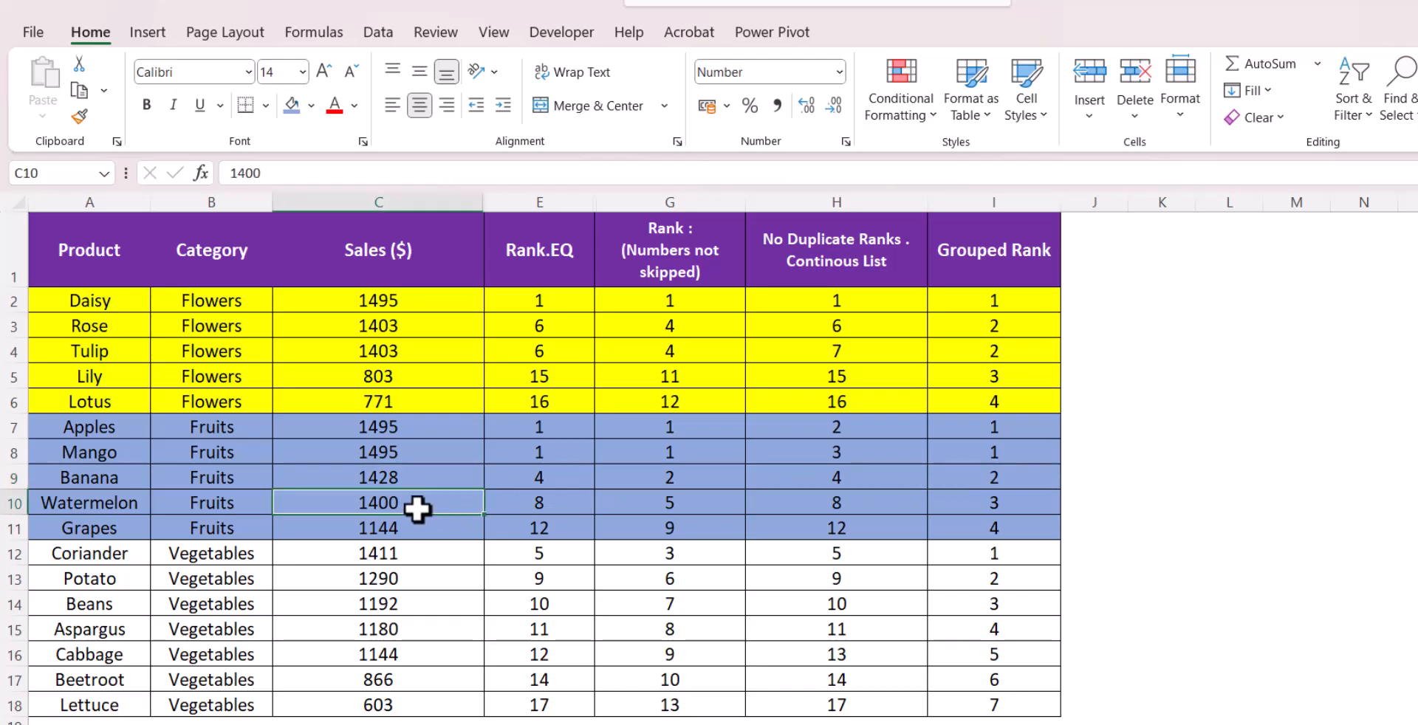
pyautogui.hotkey('ctrl', 'c')
pyautogui.click(426, 534)
pyautogui.hotkey('ctrl', 'v')
pyautogui.press('Escape')
# Inspect the Grouped Rank formulas and tied ranks in the Fruits and Flowers rows
pyautogui.click(992, 510)
pyautogui.moveTo(991, 513); pyautogui.dragTo(995, 525)
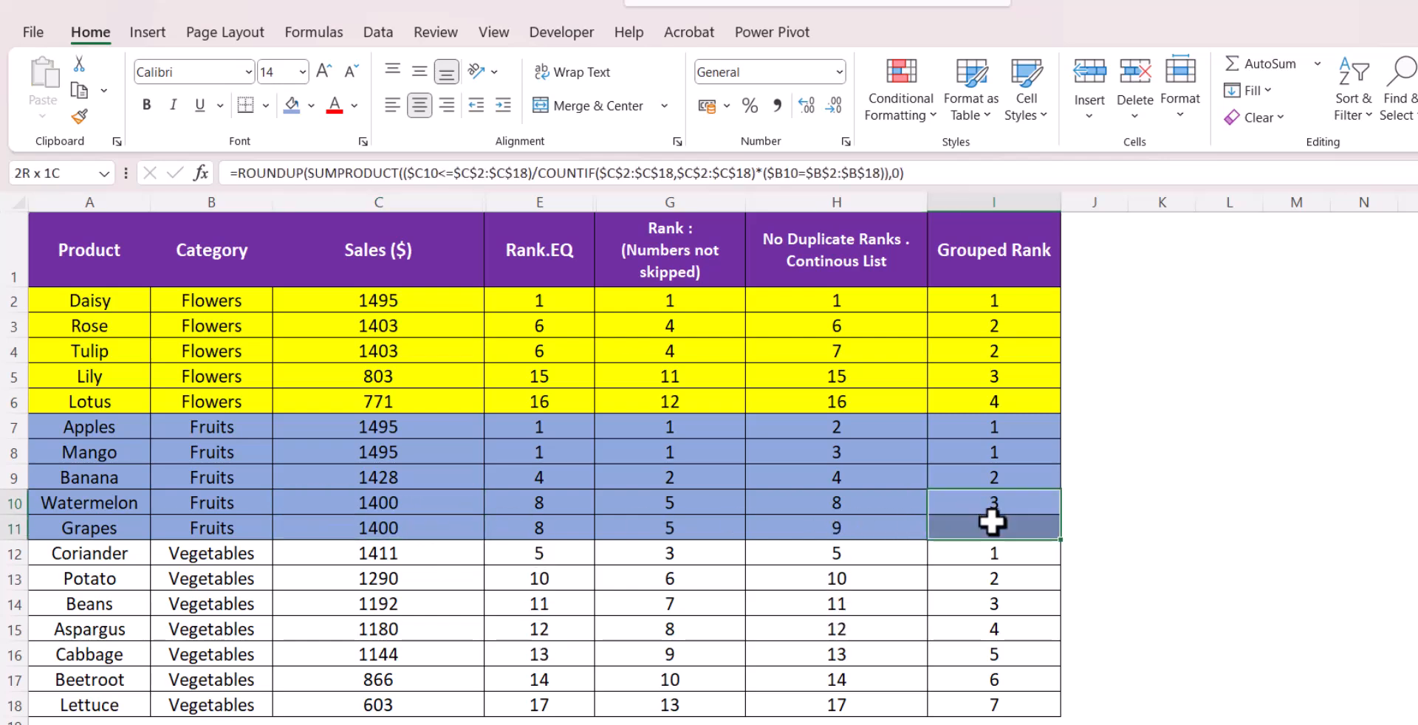
pyautogui.click(1162, 452)
pyautogui.click(972, 299)
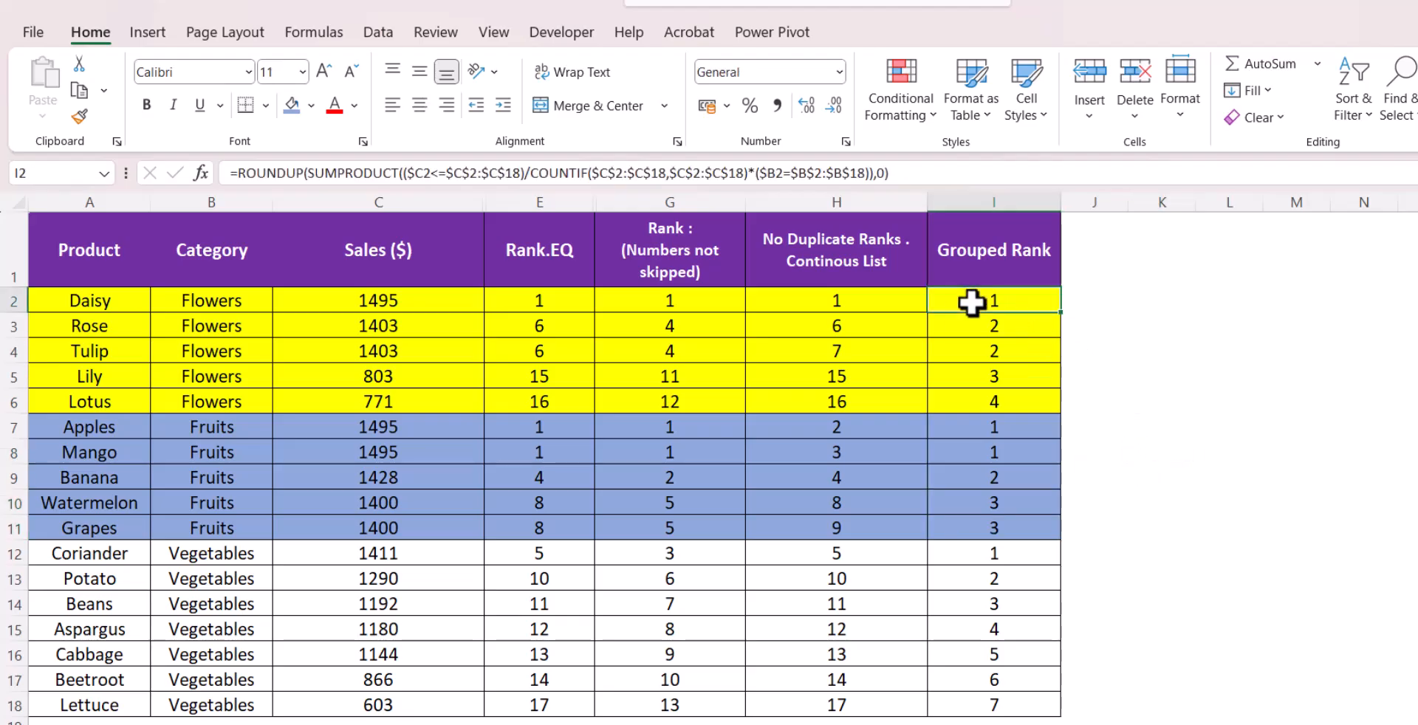
pyautogui.moveTo(312, 176); pyautogui.dragTo(756, 178)
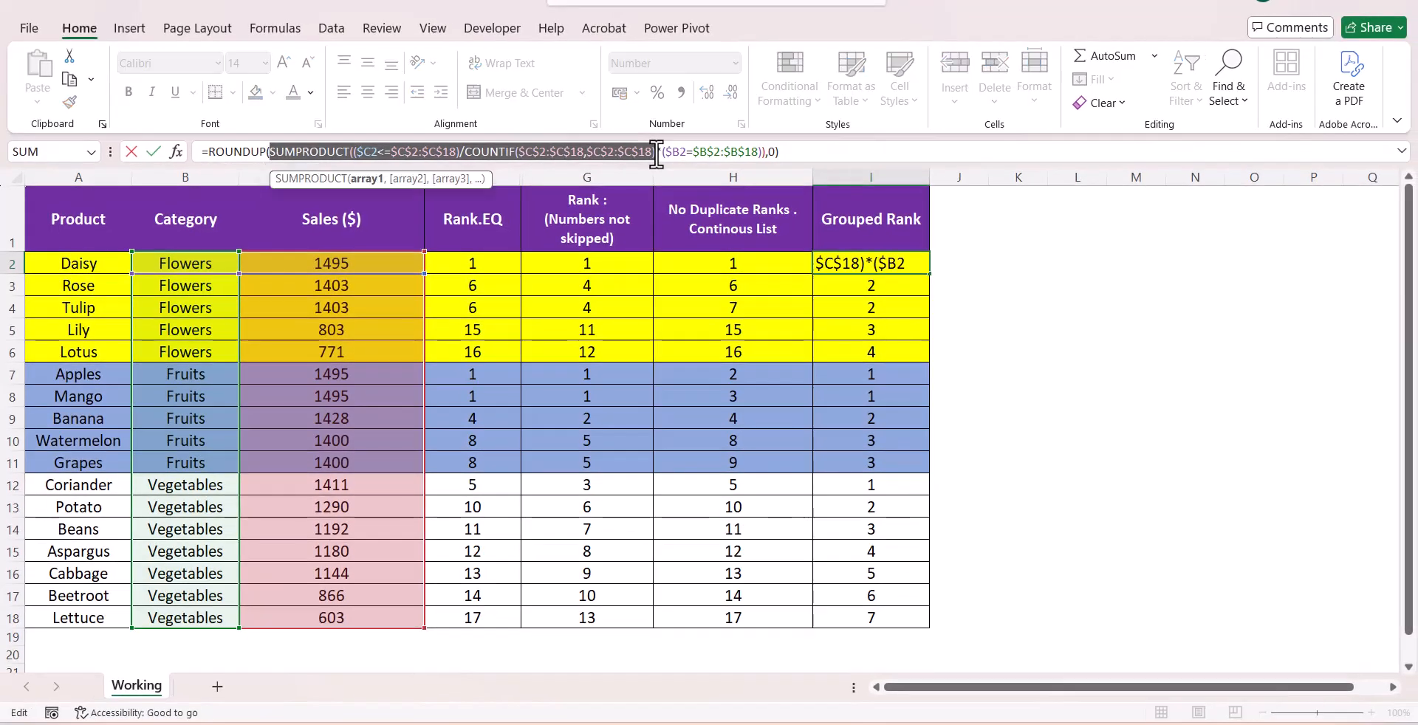
pyautogui.press('Escape')
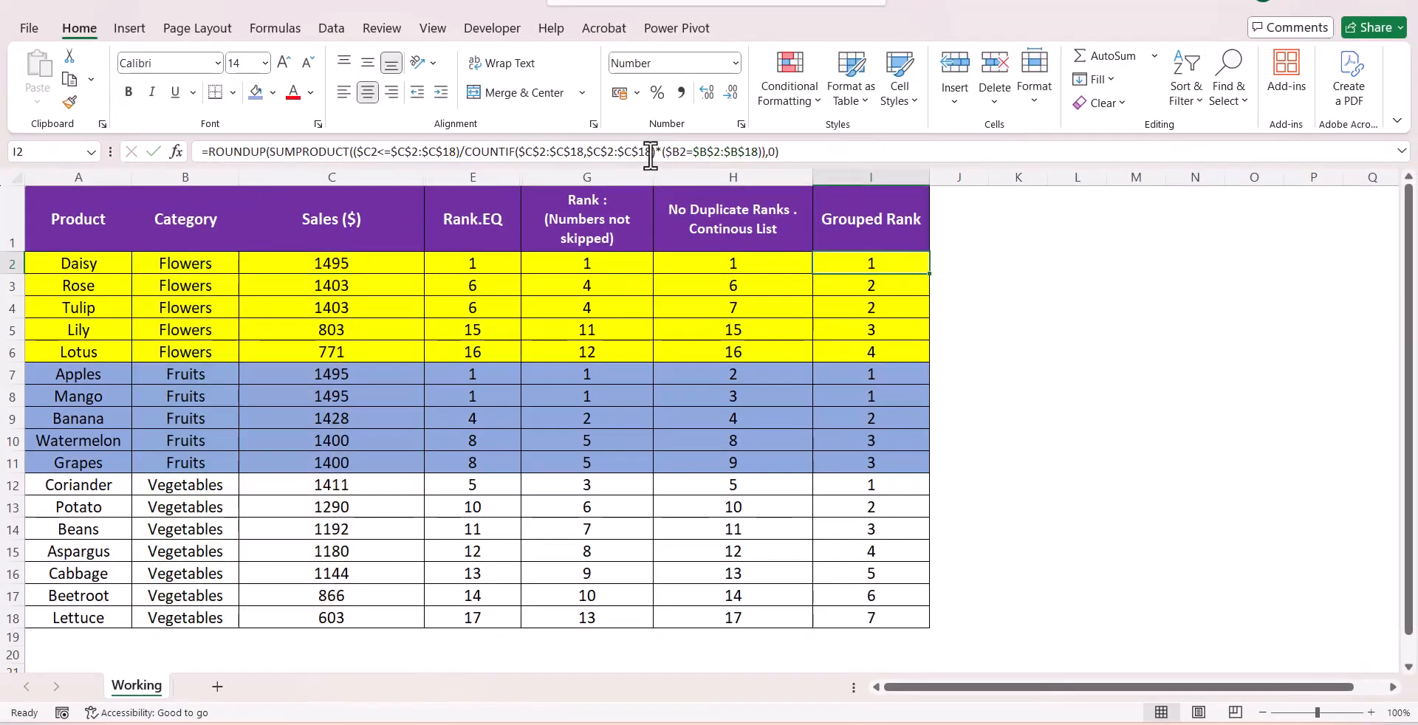
pyautogui.click(184, 264)
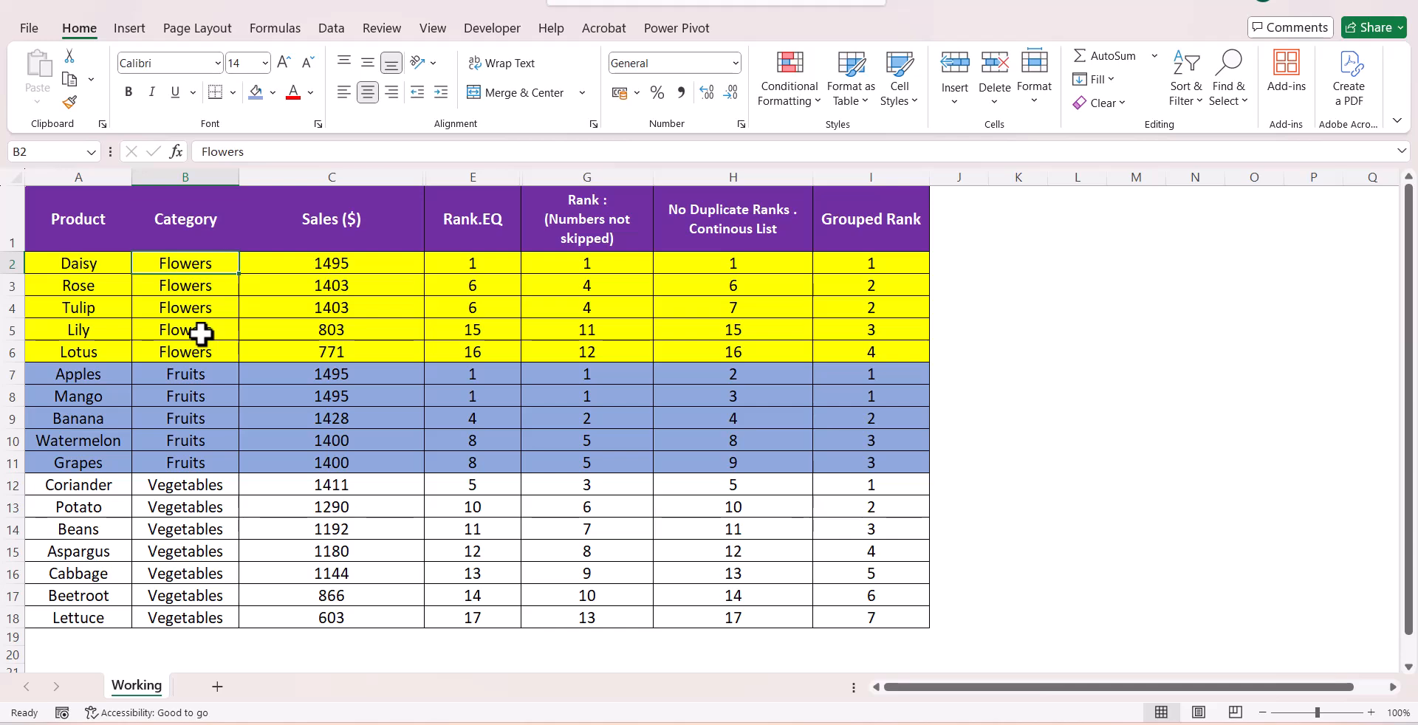
pyautogui.click(824, 268)
pyautogui.click(832, 286)
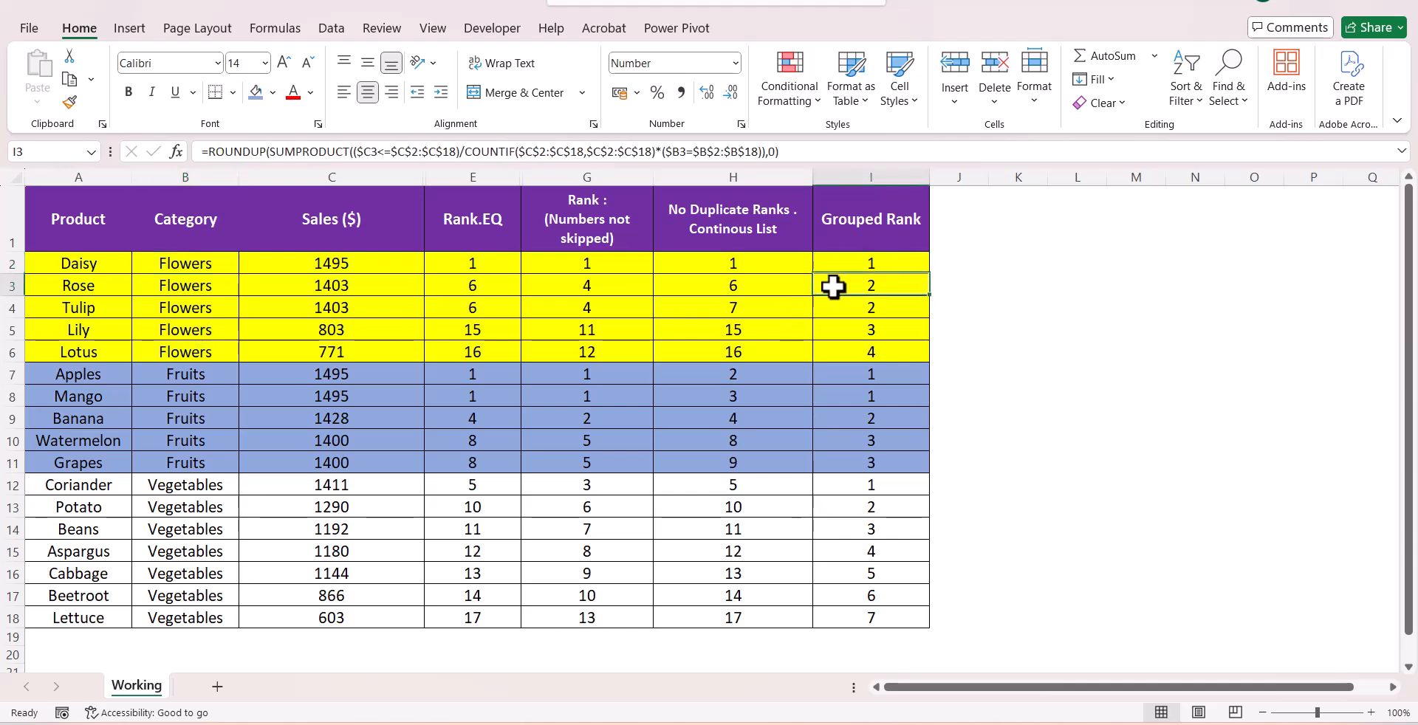
pyautogui.click(838, 307)
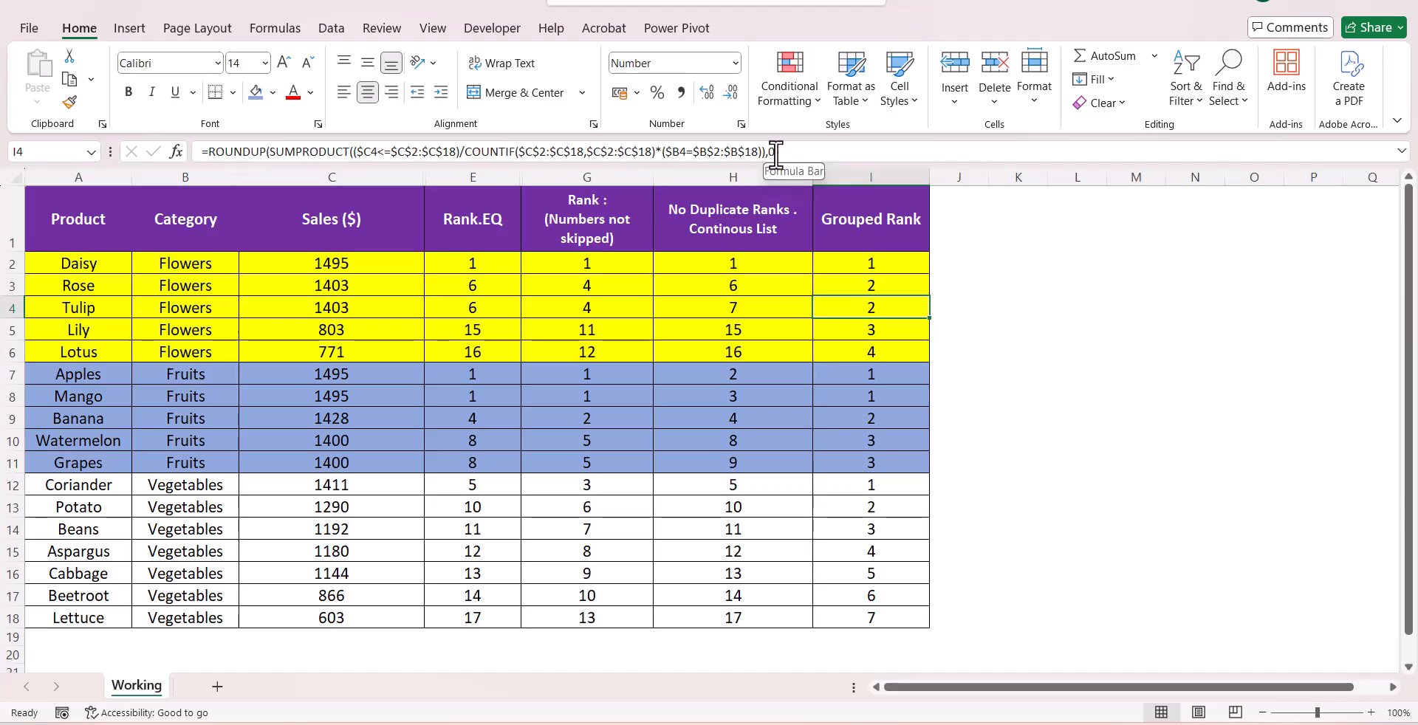
# Remove the fill colour from all the data rows A2:I18
pyautogui.click(183, 269)
pyautogui.moveTo(111, 274)
pyautogui.mouseDown()
pyautogui.moveTo(206, 354)
pyautogui.moveTo(744, 554)
pyautogui.moveTo(856, 614)
pyautogui.mouseUp()
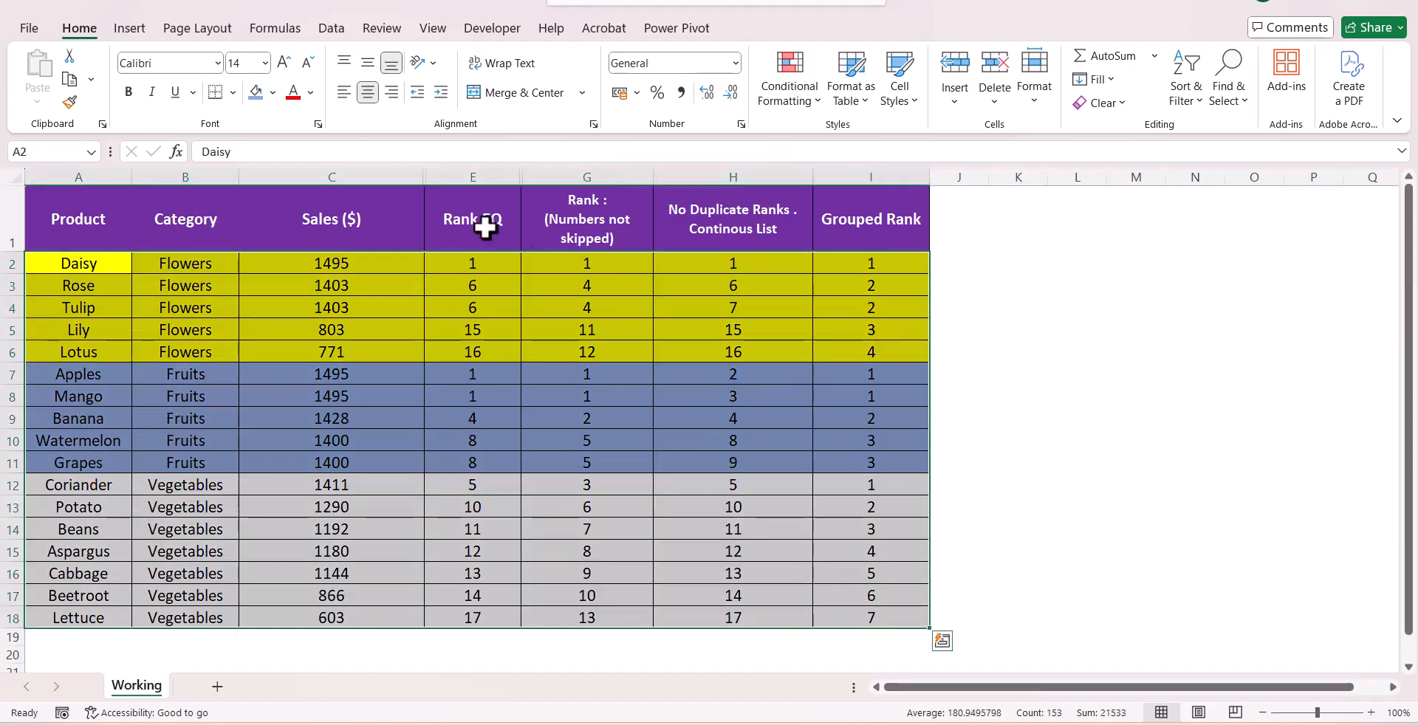
pyautogui.click(274, 92)
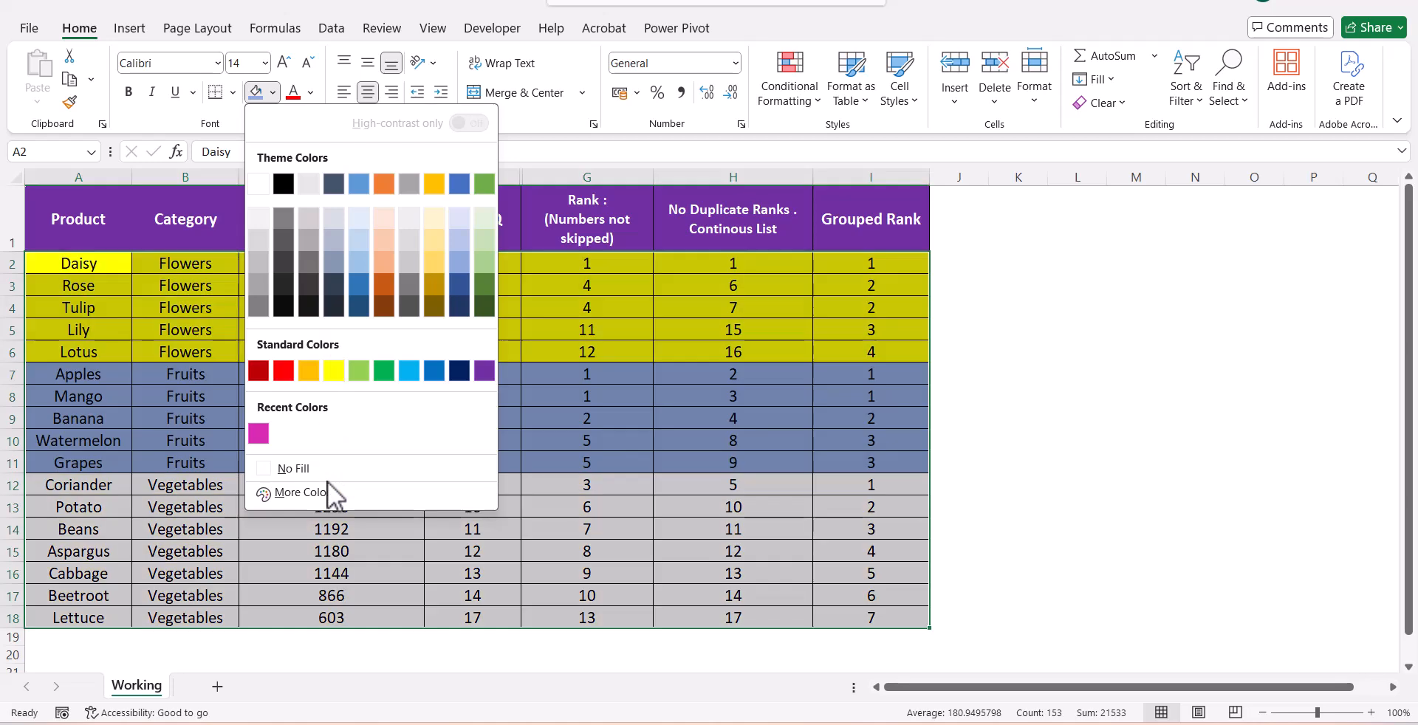
pyautogui.click(326, 477)
pyautogui.click(456, 461)
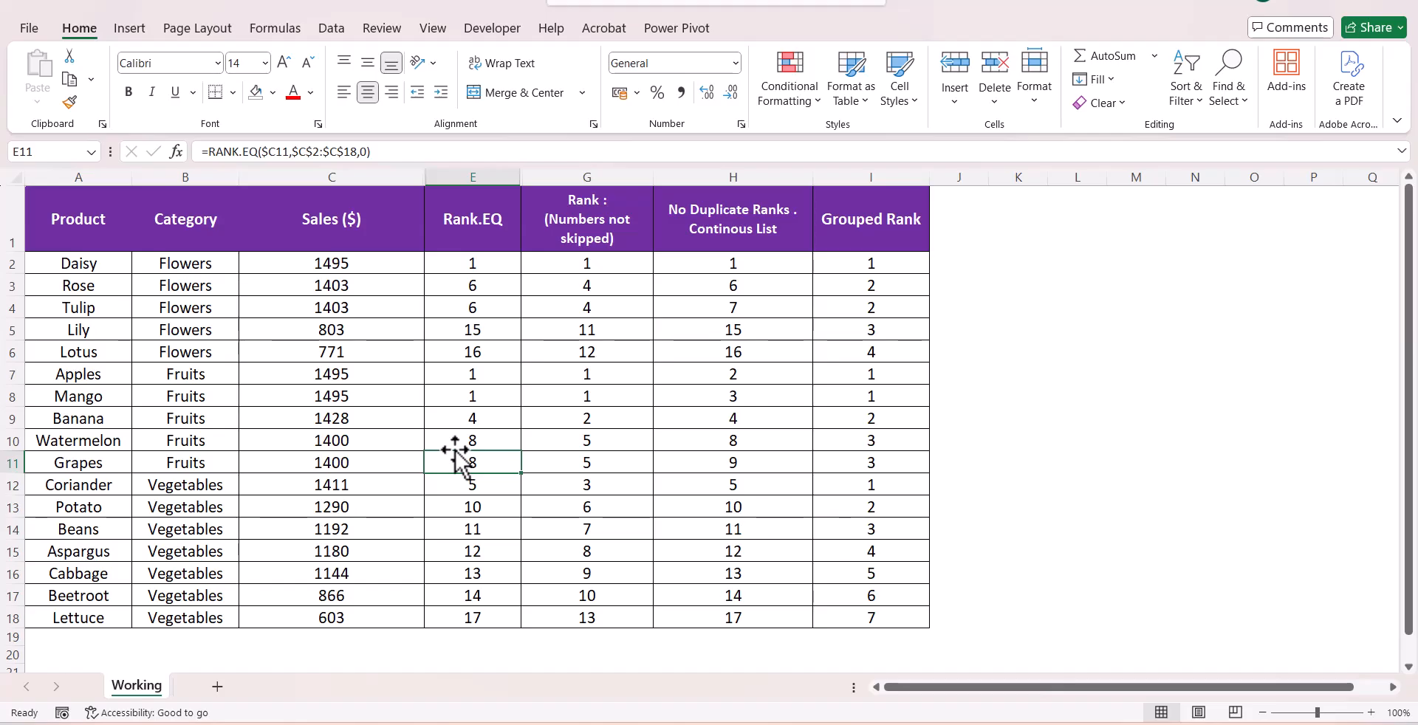
# Unhide the Rank column D and narrow its width
pyautogui.moveTo(443, 176); pyautogui.dragTo(345, 199)
pyautogui.rightClick(346, 205)
pyautogui.click(463, 560)
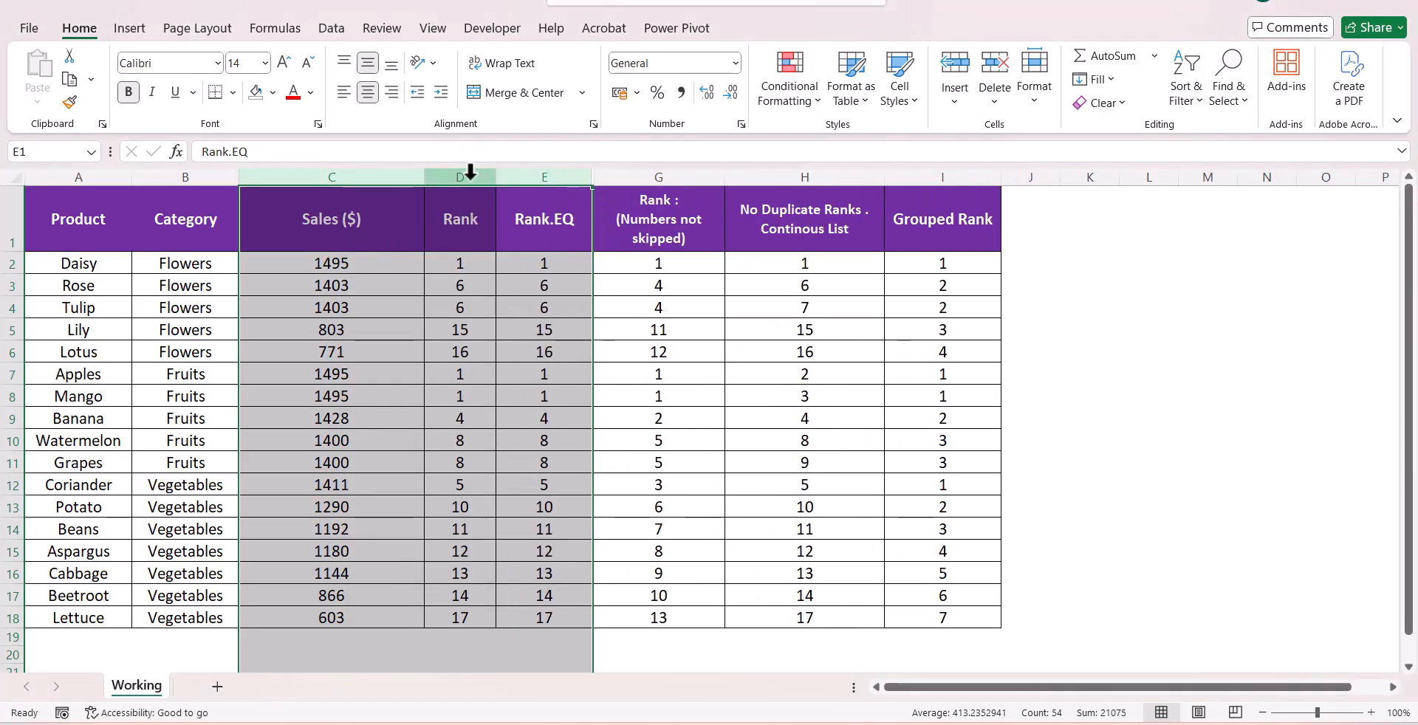
pyautogui.moveTo(470, 172); pyautogui.dragTo(522, 228)
pyautogui.rightClick(522, 228)
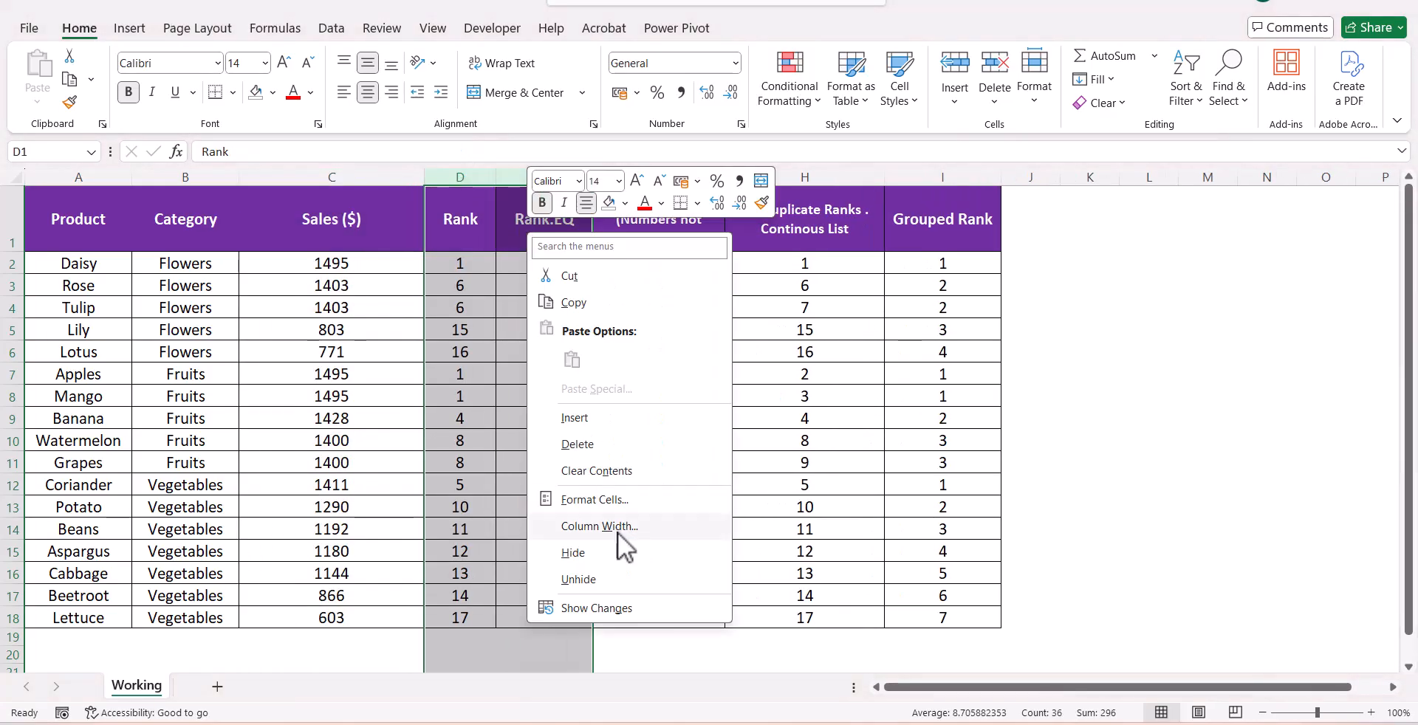
pyautogui.click(619, 578)
pyautogui.moveTo(496, 177); pyautogui.dragTo(419, 183)
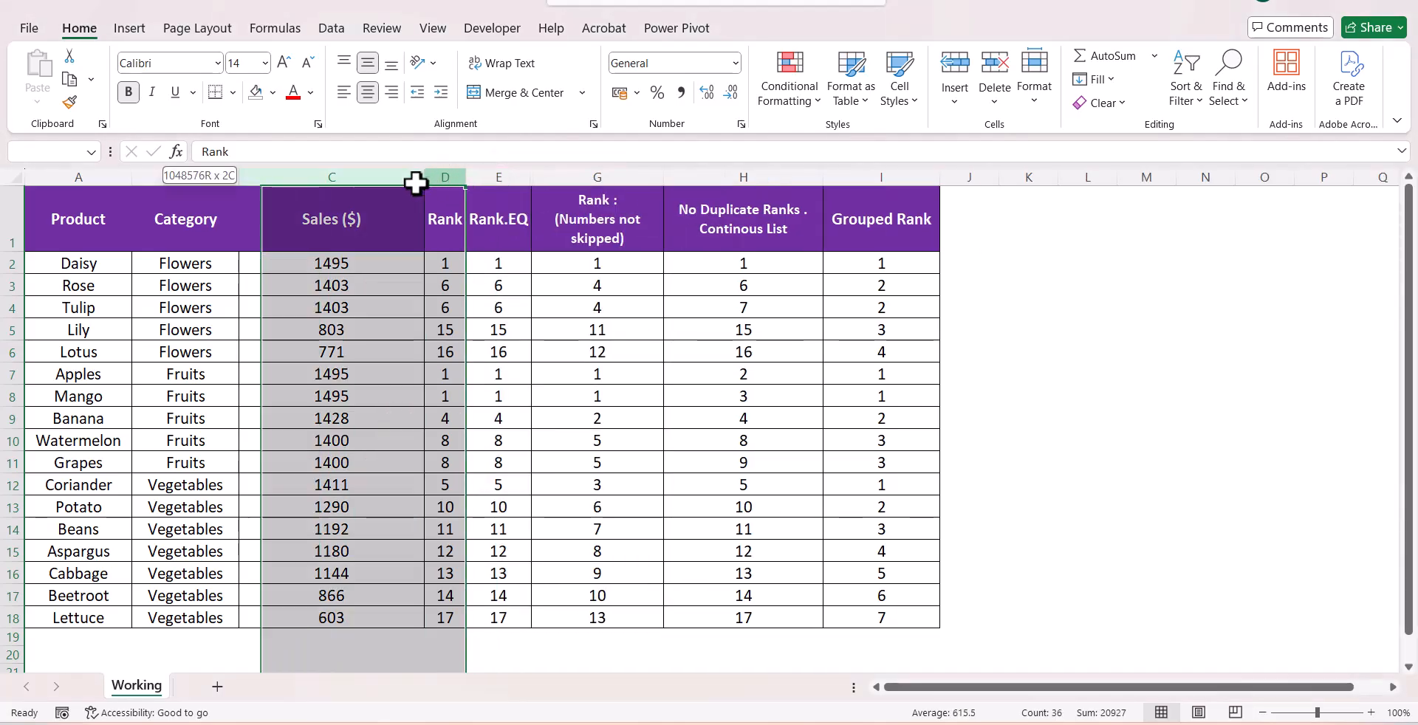
# Unhide the Rank.Avg column F between Rank.EQ and the dense rank column
pyautogui.moveTo(506, 177); pyautogui.dragTo(633, 244)
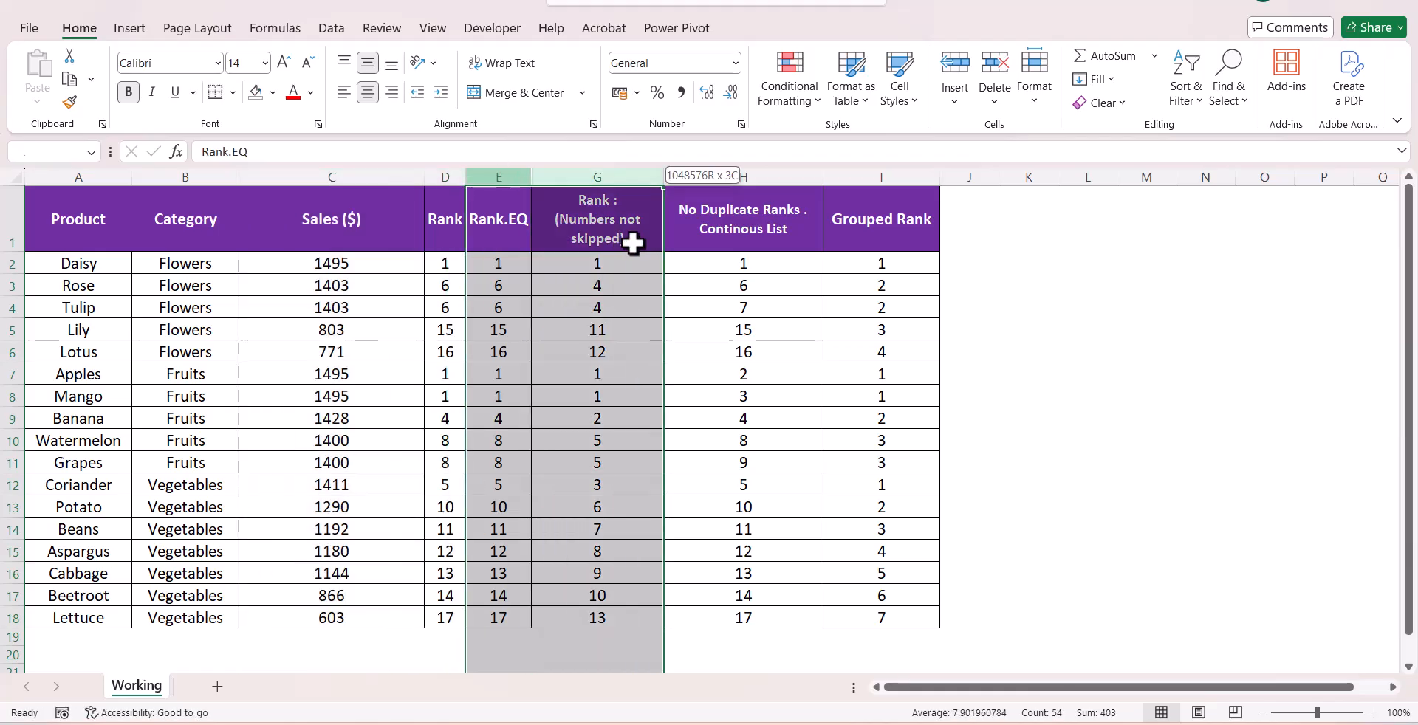
pyautogui.rightClick(625, 223)
pyautogui.click(668, 575)
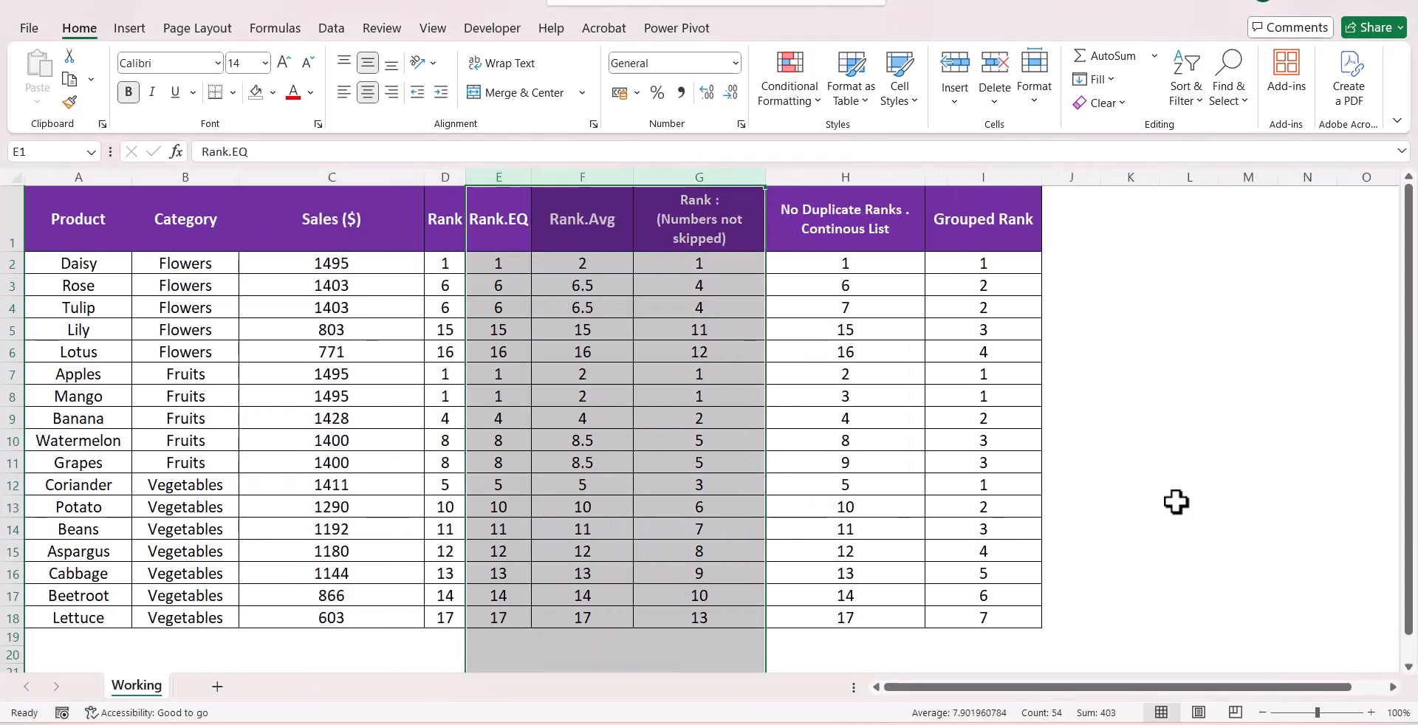
pyautogui.click(1175, 503)
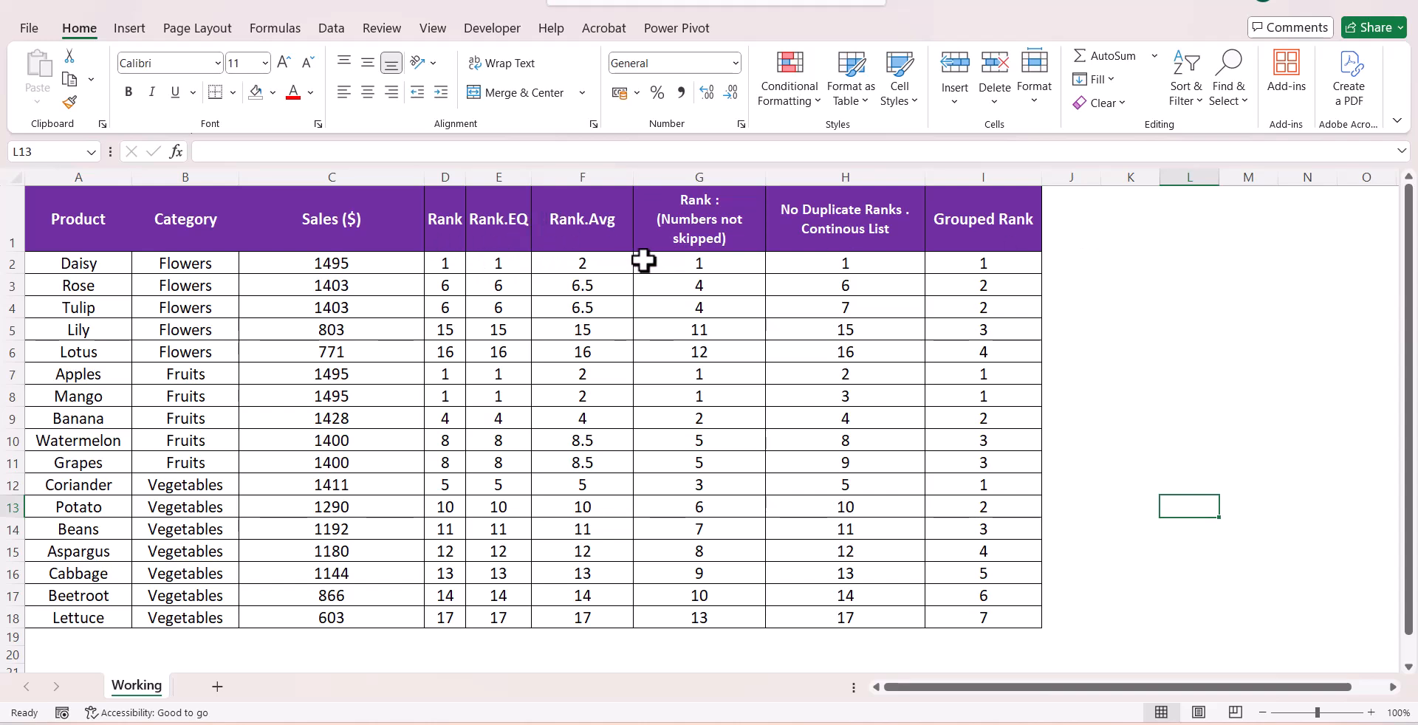
# Inspect the first-row formulas of the Rank, Rank.EQ, Rank.Avg, dense rank and unique rank columns
pyautogui.click(456, 271)
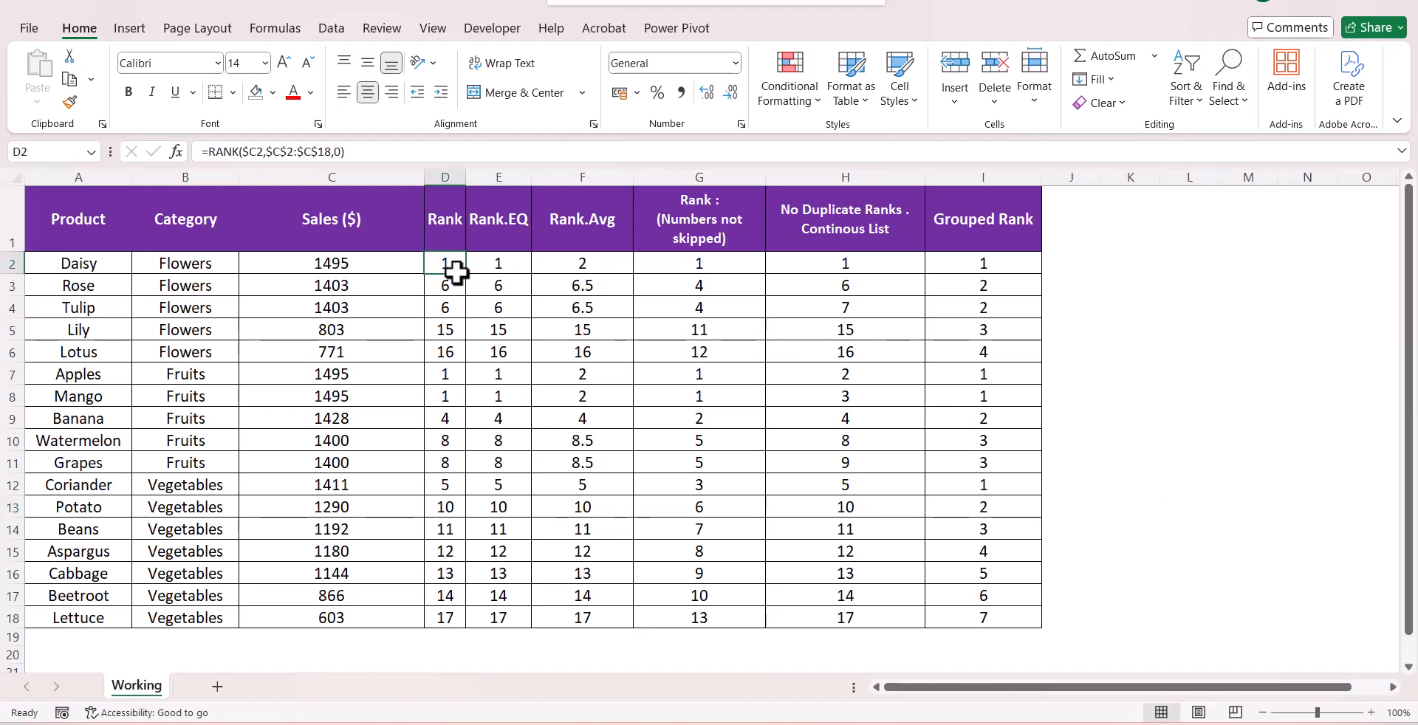
pyautogui.click(514, 266)
pyautogui.click(573, 265)
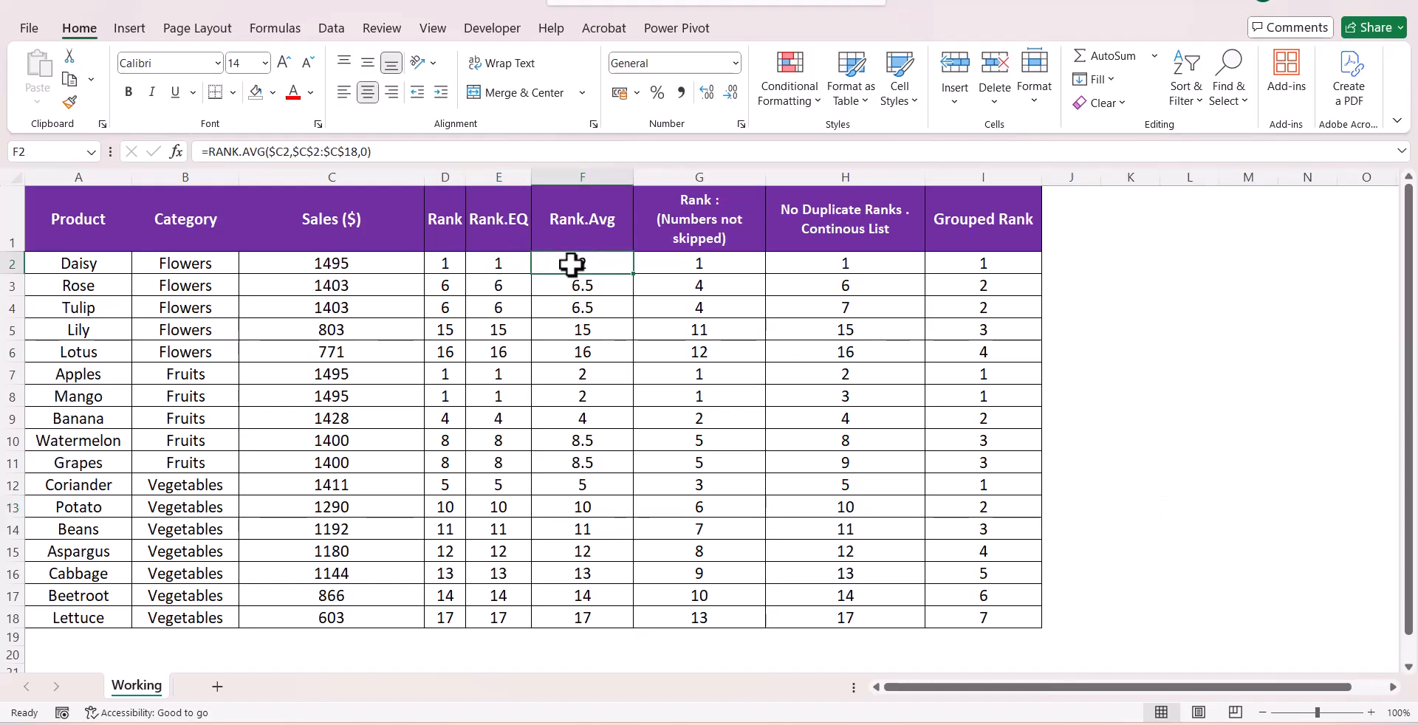
pyautogui.click(706, 266)
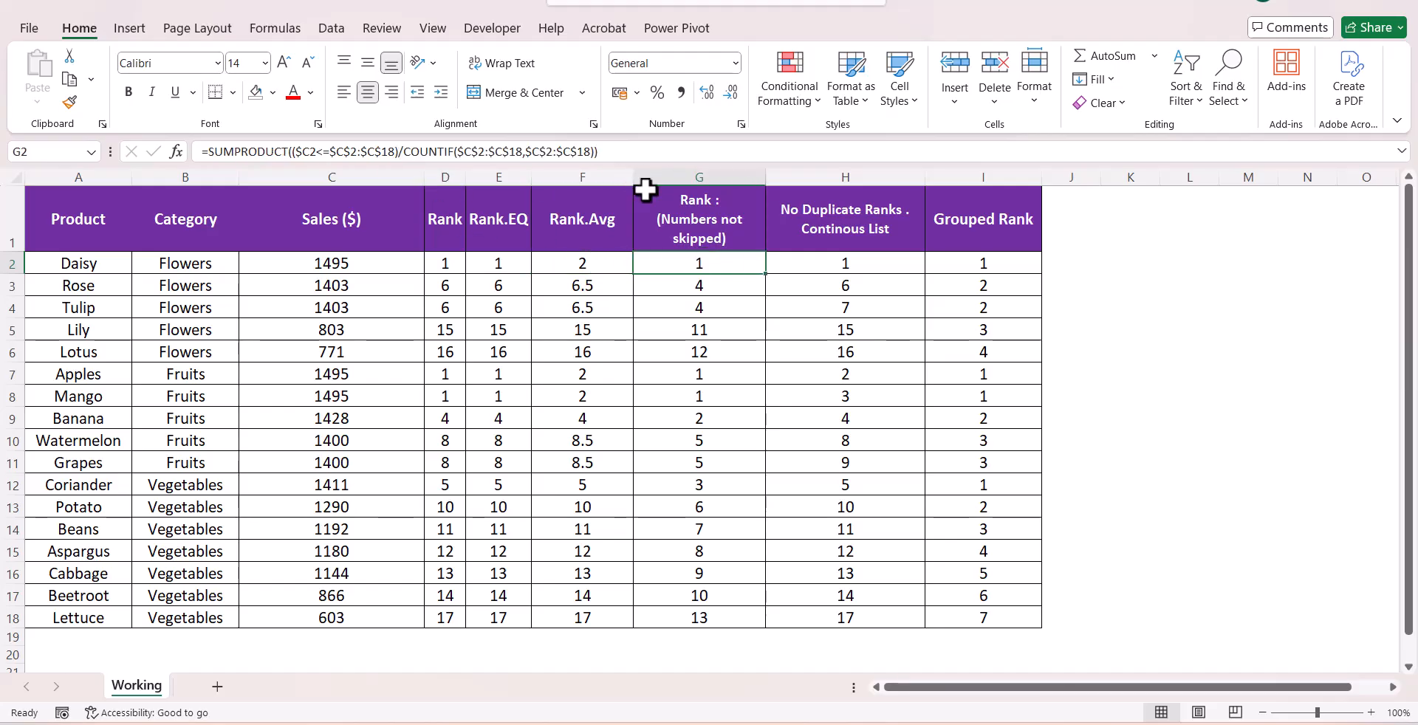
pyautogui.click(788, 267)
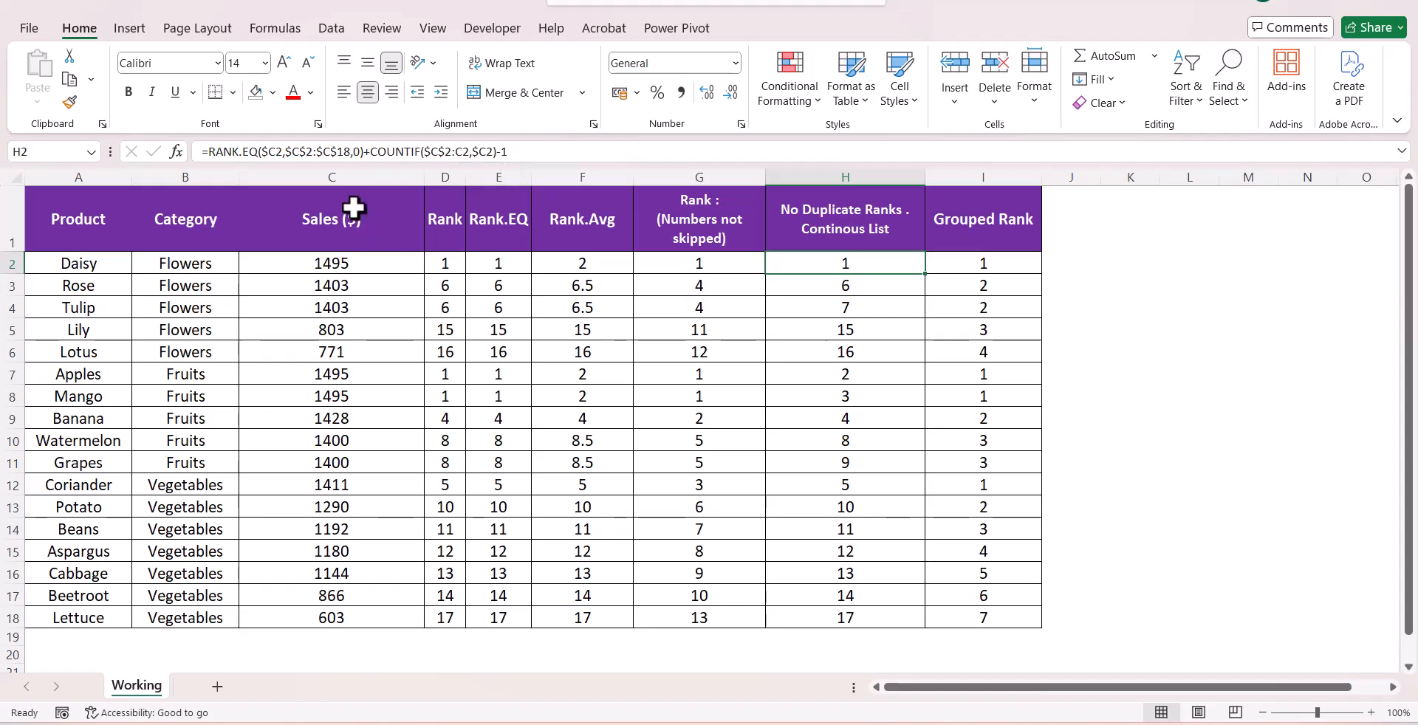
# Sort the table by Sales ($) from largest to smallest, expanding the selection to the other columns
pyautogui.click(360, 177)
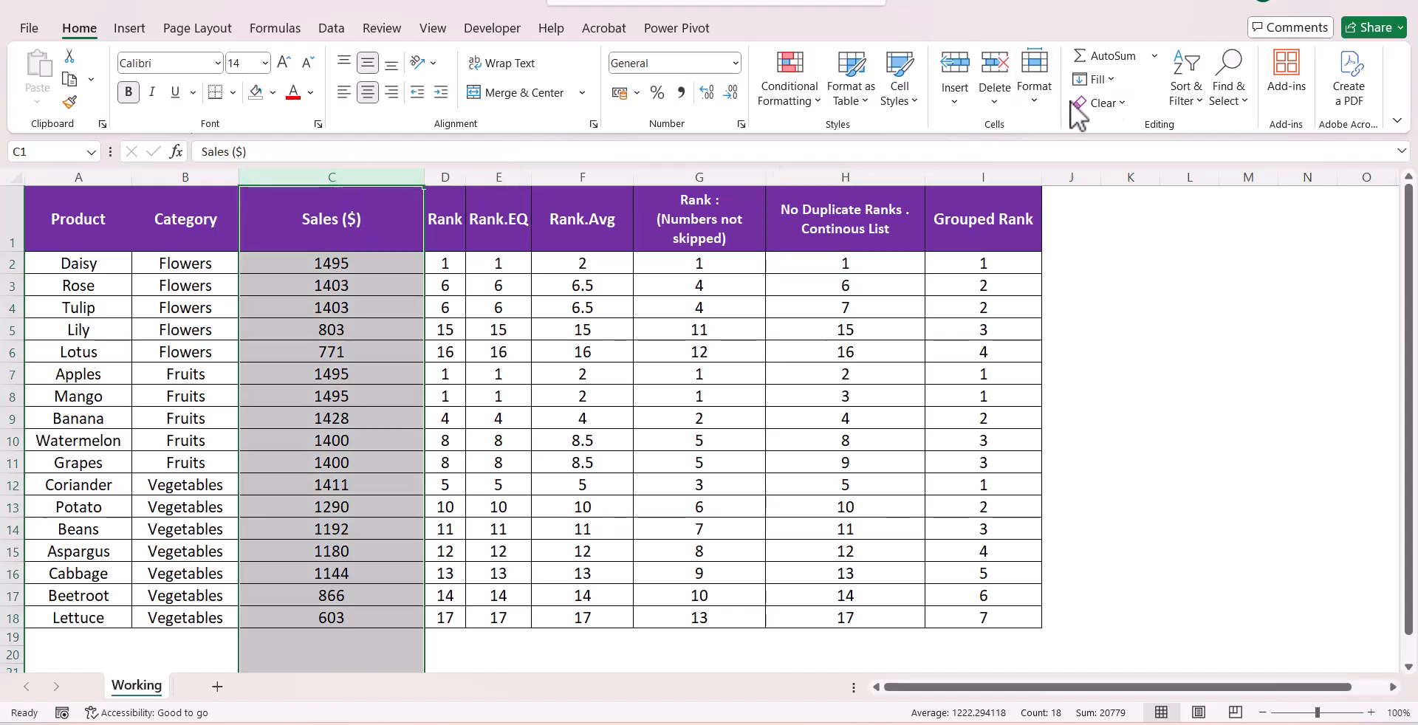
pyautogui.click(1185, 89)
pyautogui.click(1205, 158)
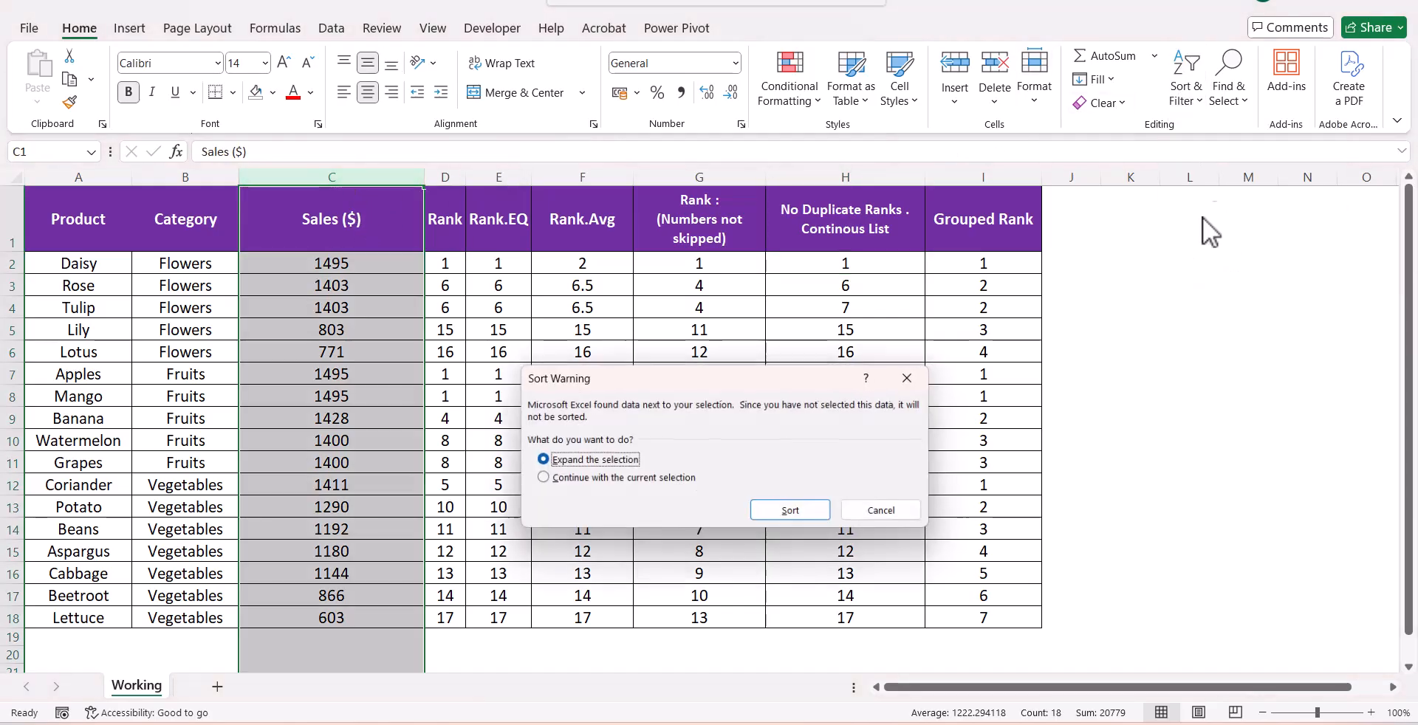
pyautogui.click(788, 511)
pyautogui.click(716, 462)
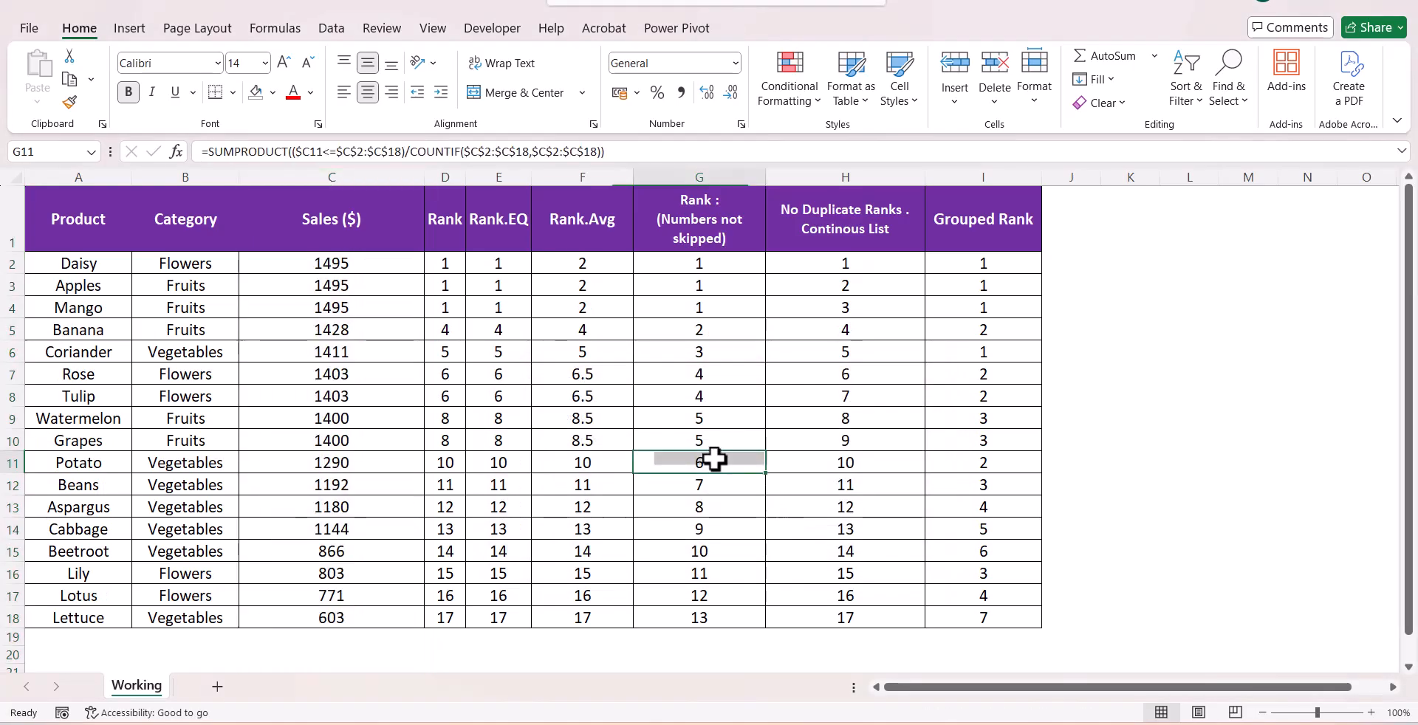
# Examine the tied top rows' values in the Rank and Rank.EQ columns
pyautogui.moveTo(446, 266); pyautogui.dragTo(829, 381)
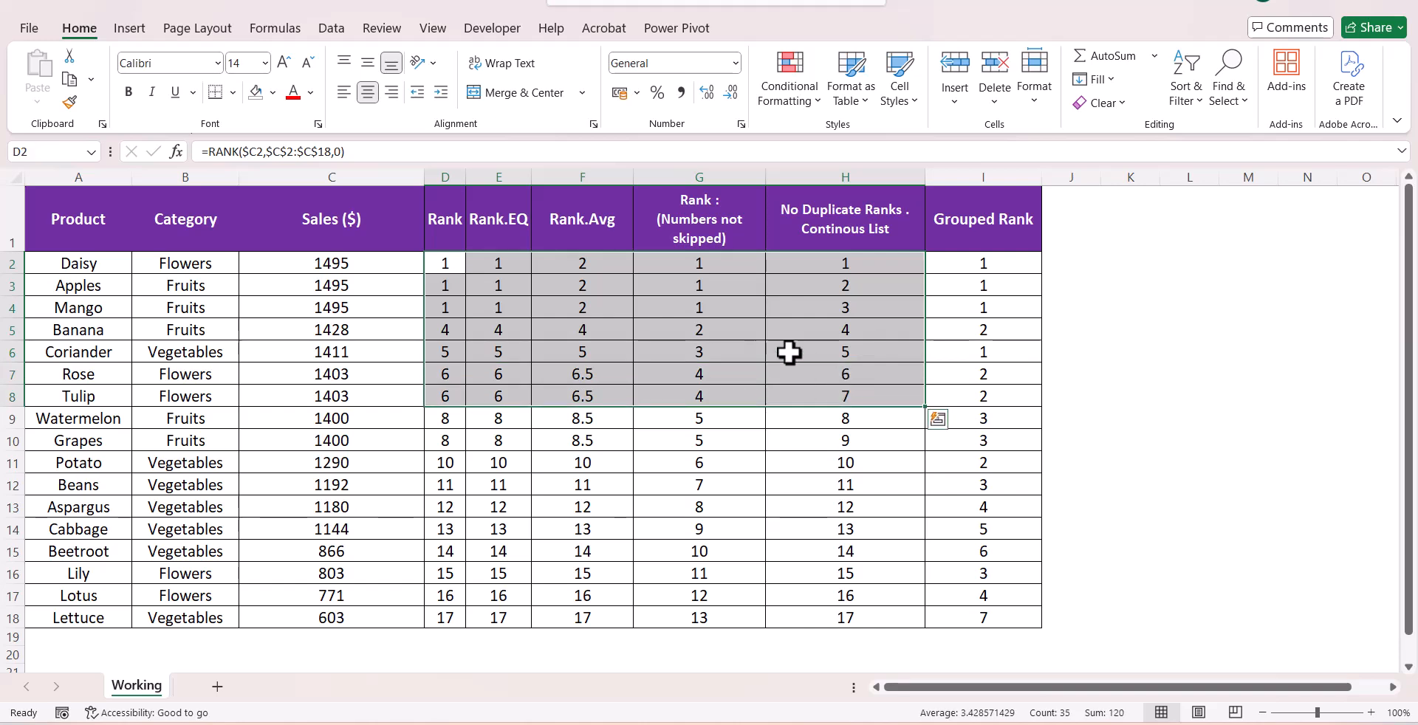
pyautogui.click(687, 308)
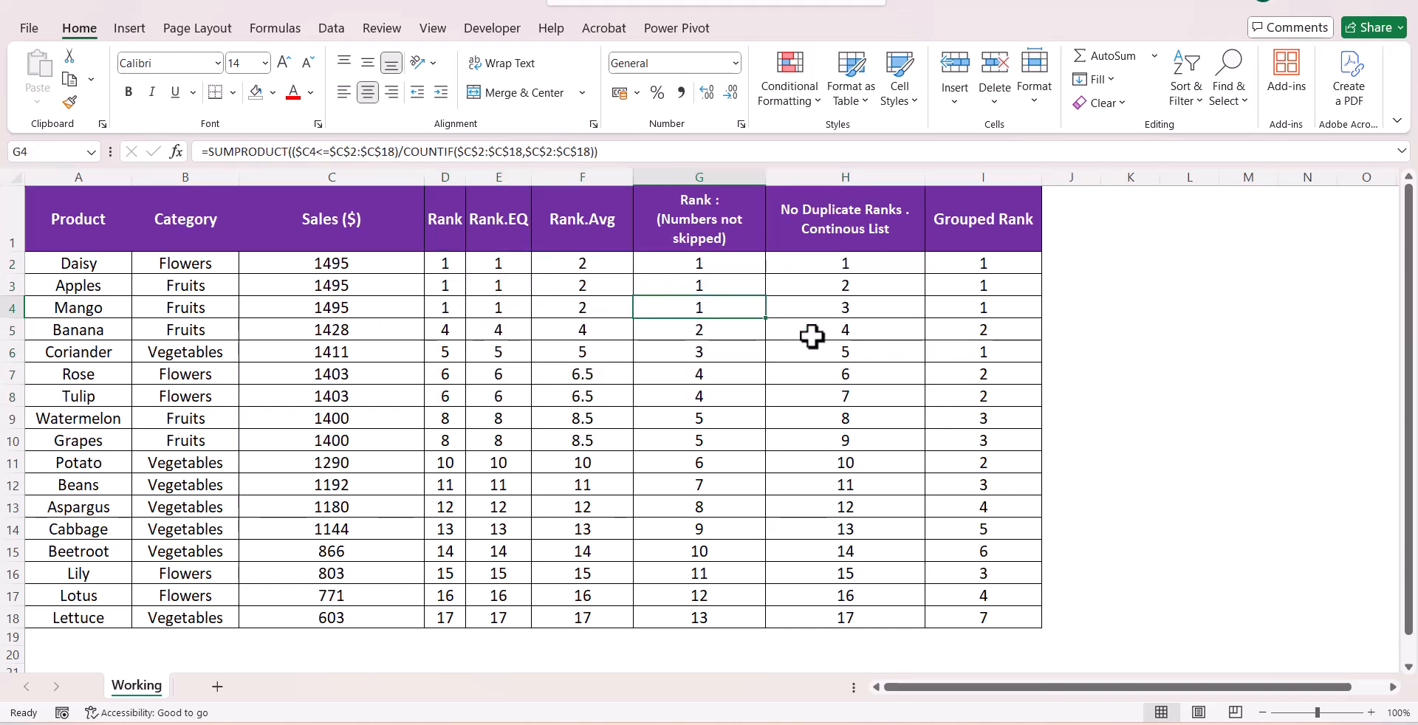
pyautogui.moveTo(446, 259); pyautogui.dragTo(453, 316)
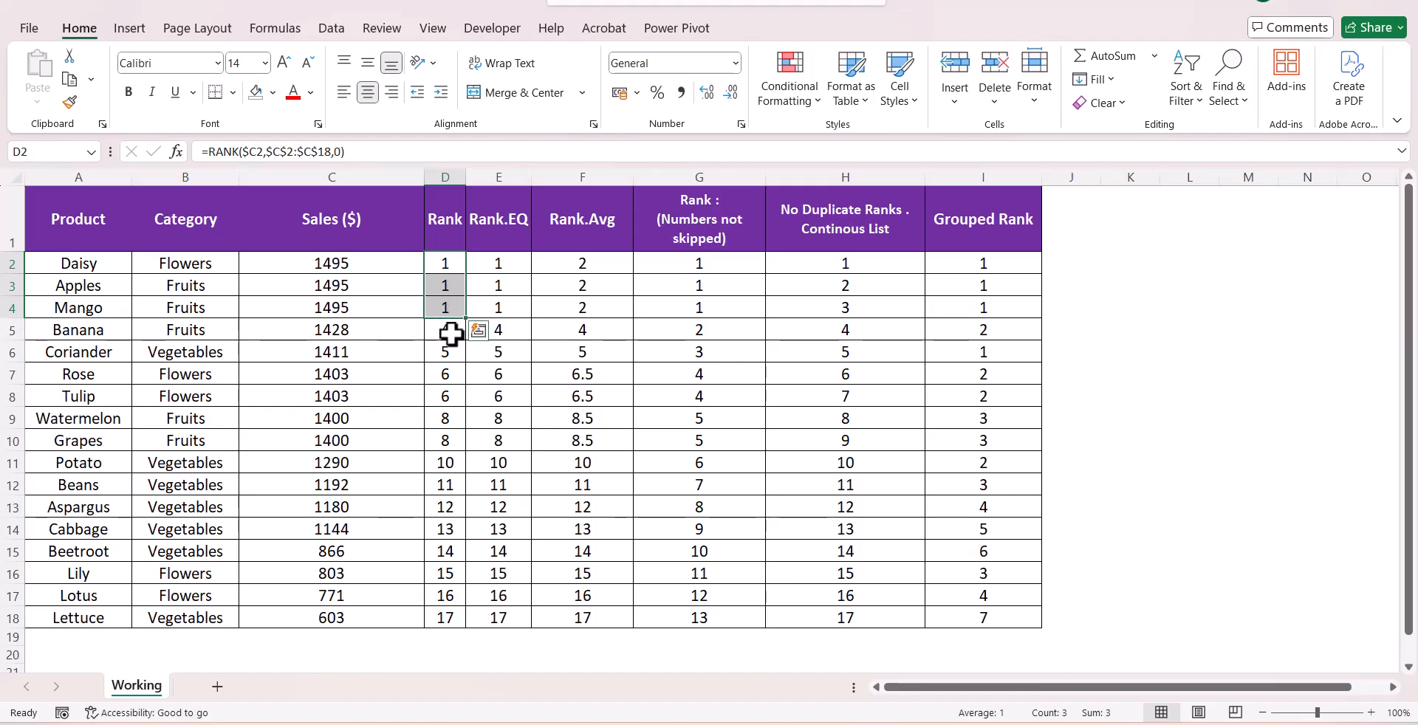
pyautogui.moveTo(495, 259); pyautogui.dragTo(468, 294)
pyautogui.click(450, 247)
pyautogui.click(490, 244)
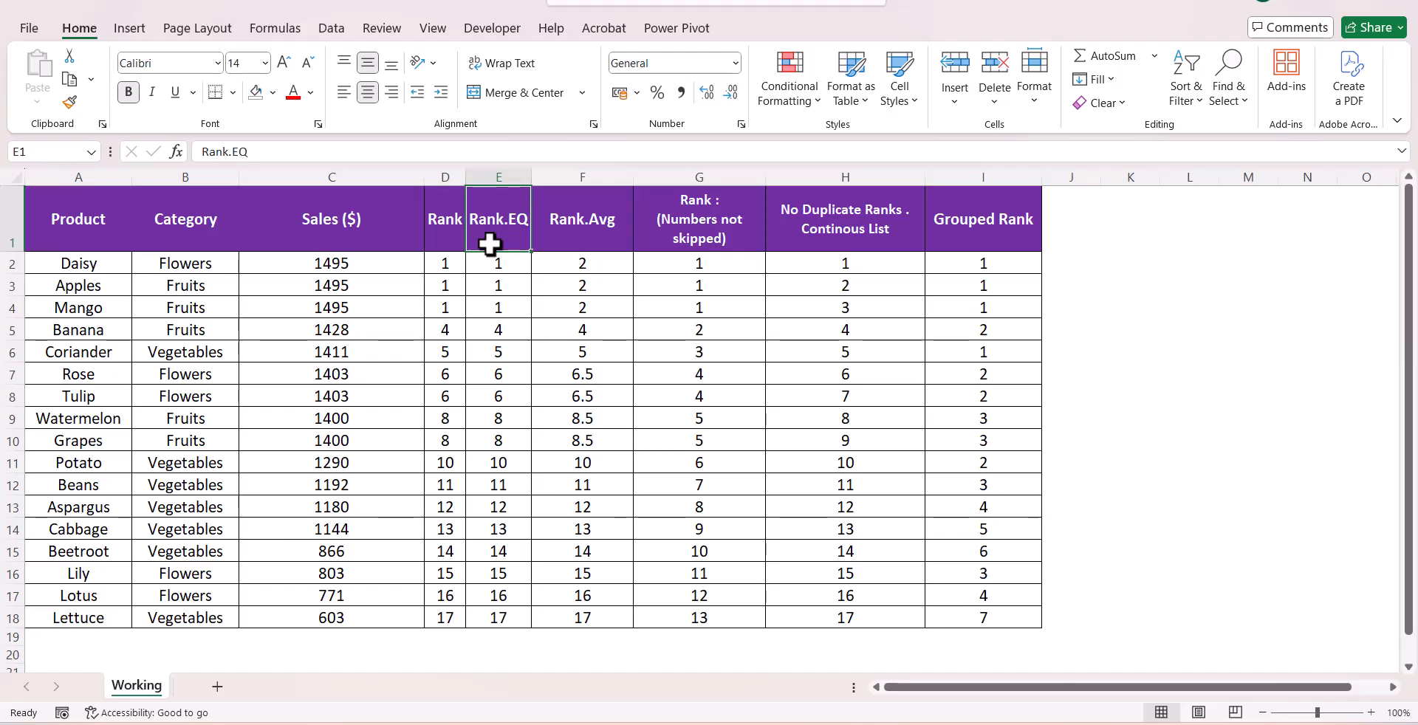
pyautogui.moveTo(547, 266); pyautogui.dragTo(507, 304)
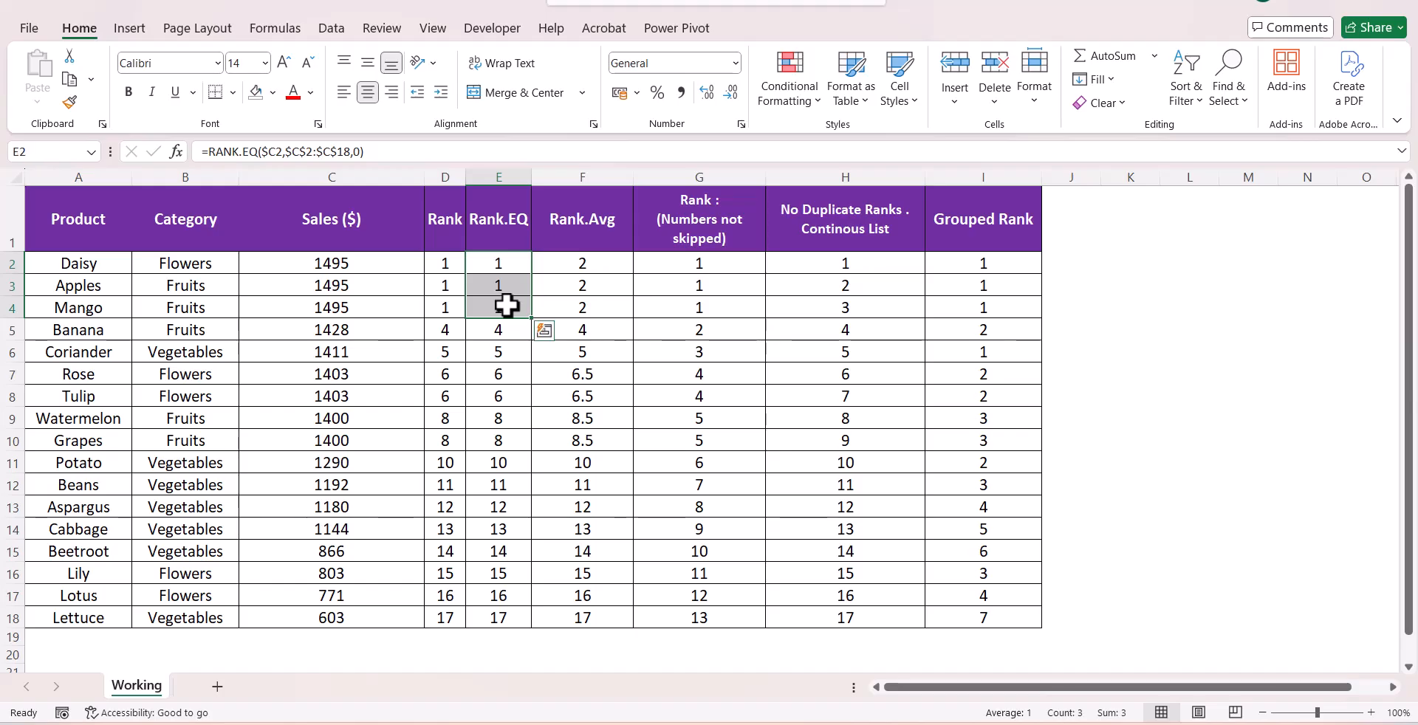
pyautogui.click(506, 270)
pyautogui.click(515, 287)
pyautogui.click(519, 308)
pyautogui.moveTo(515, 265); pyautogui.dragTo(505, 305)
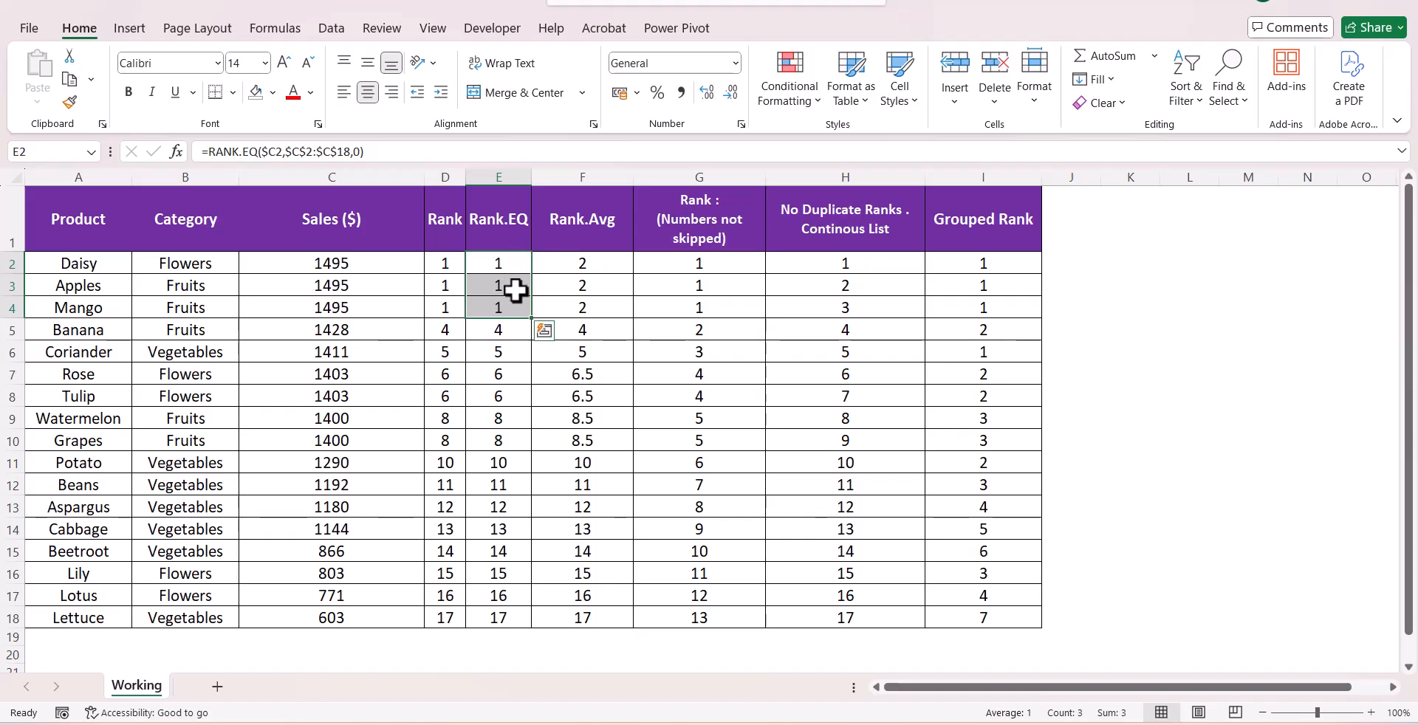
# Compare the tied top rows' values across the Rank.Avg, dense rank and unique rank columns
pyautogui.click(575, 267)
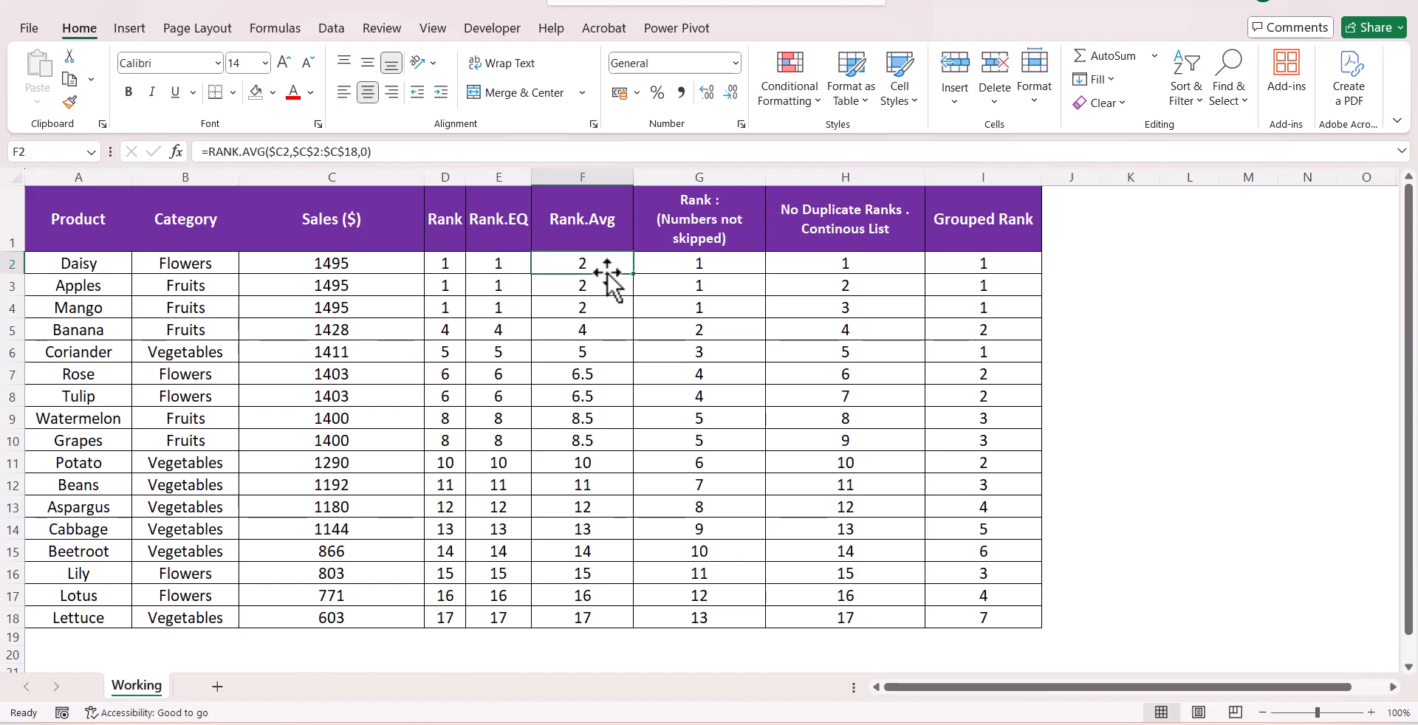
pyautogui.moveTo(675, 266); pyautogui.dragTo(683, 306)
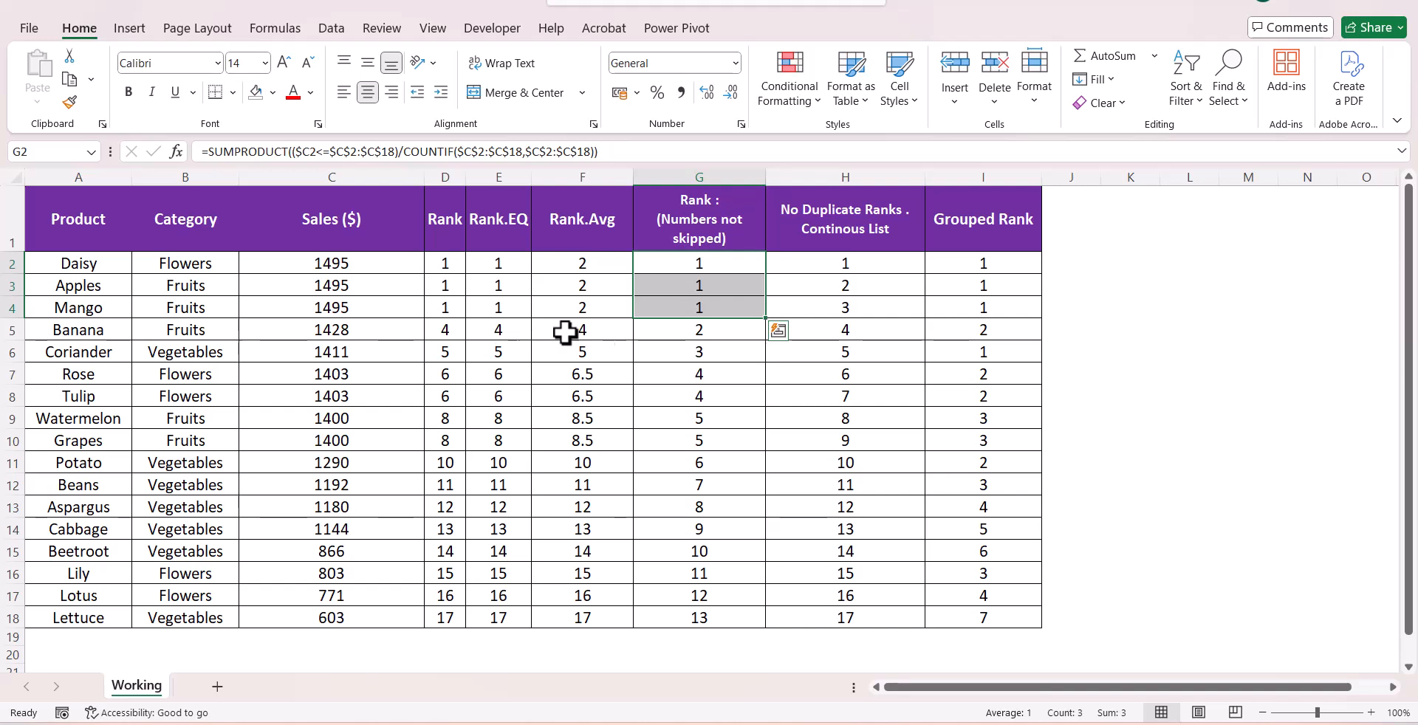
pyautogui.click(655, 334)
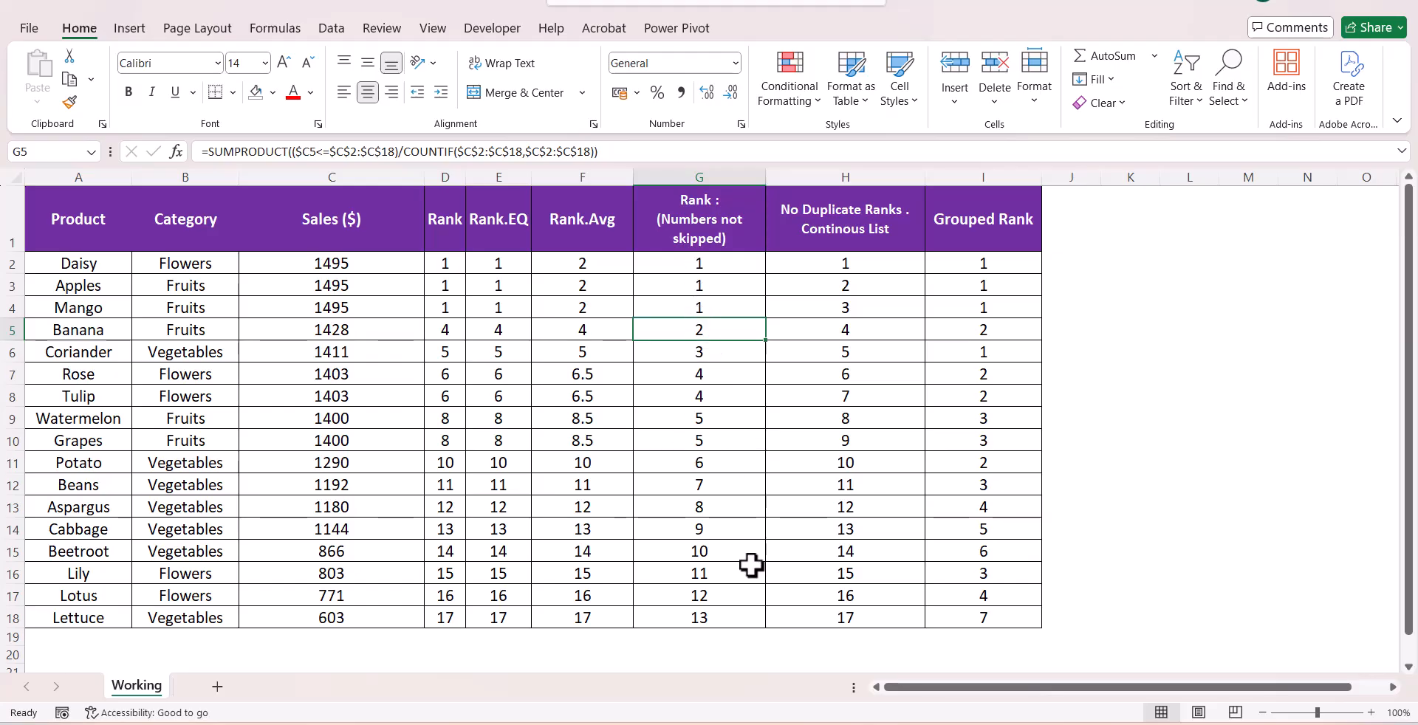
pyautogui.click(782, 265)
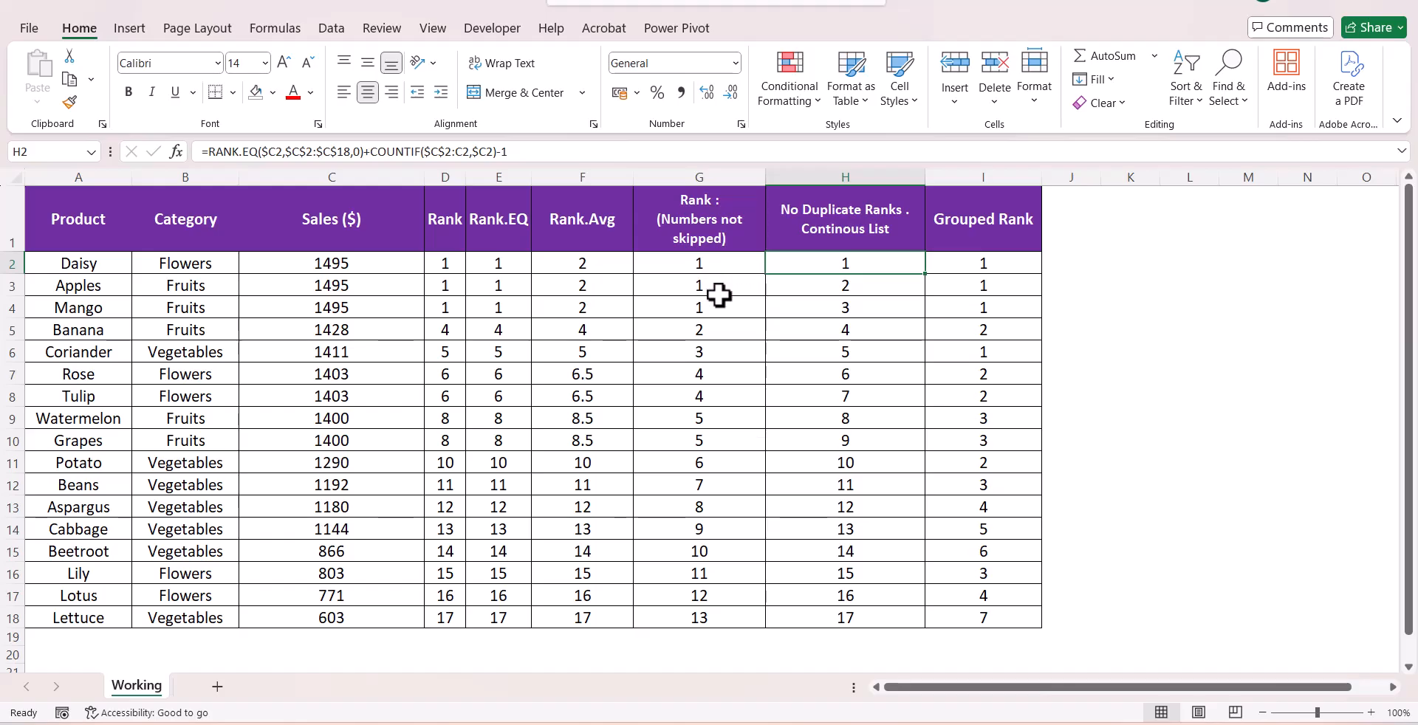
pyautogui.moveTo(728, 266); pyautogui.dragTo(730, 314)
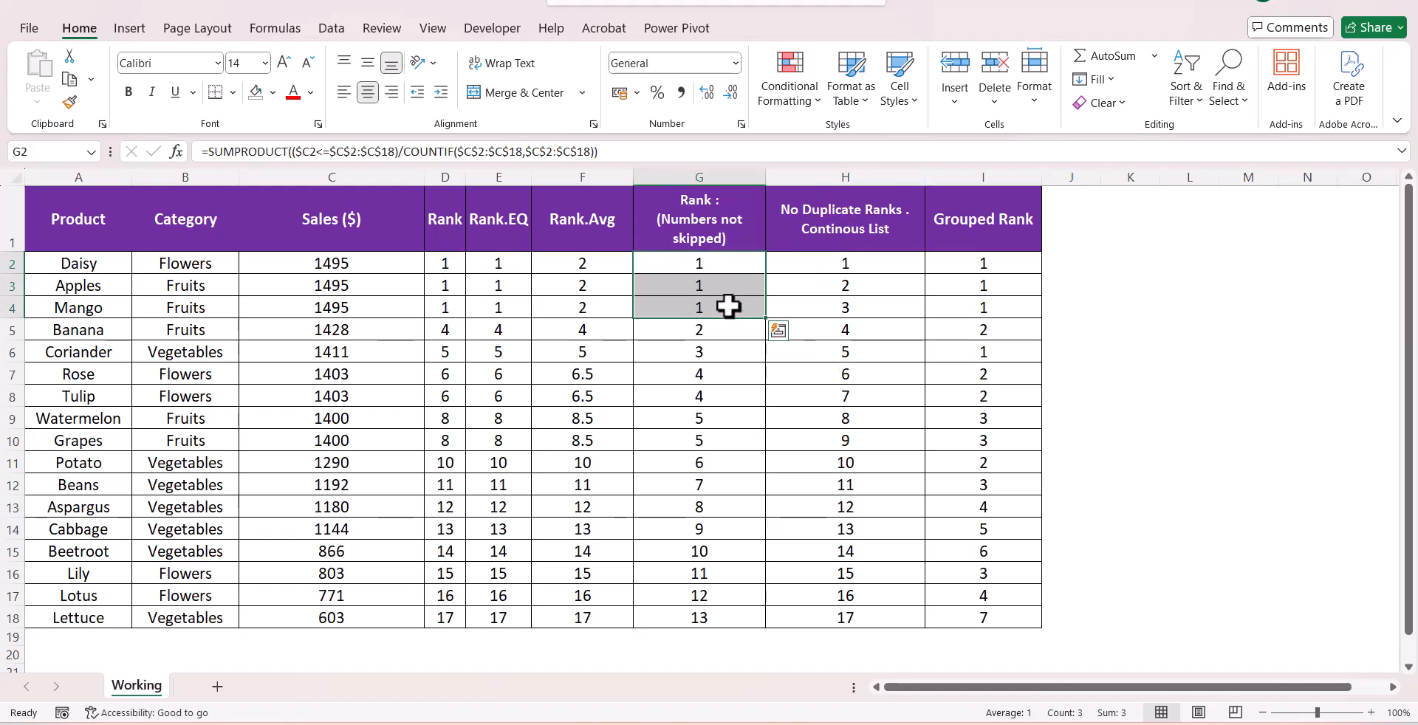
pyautogui.click(823, 264)
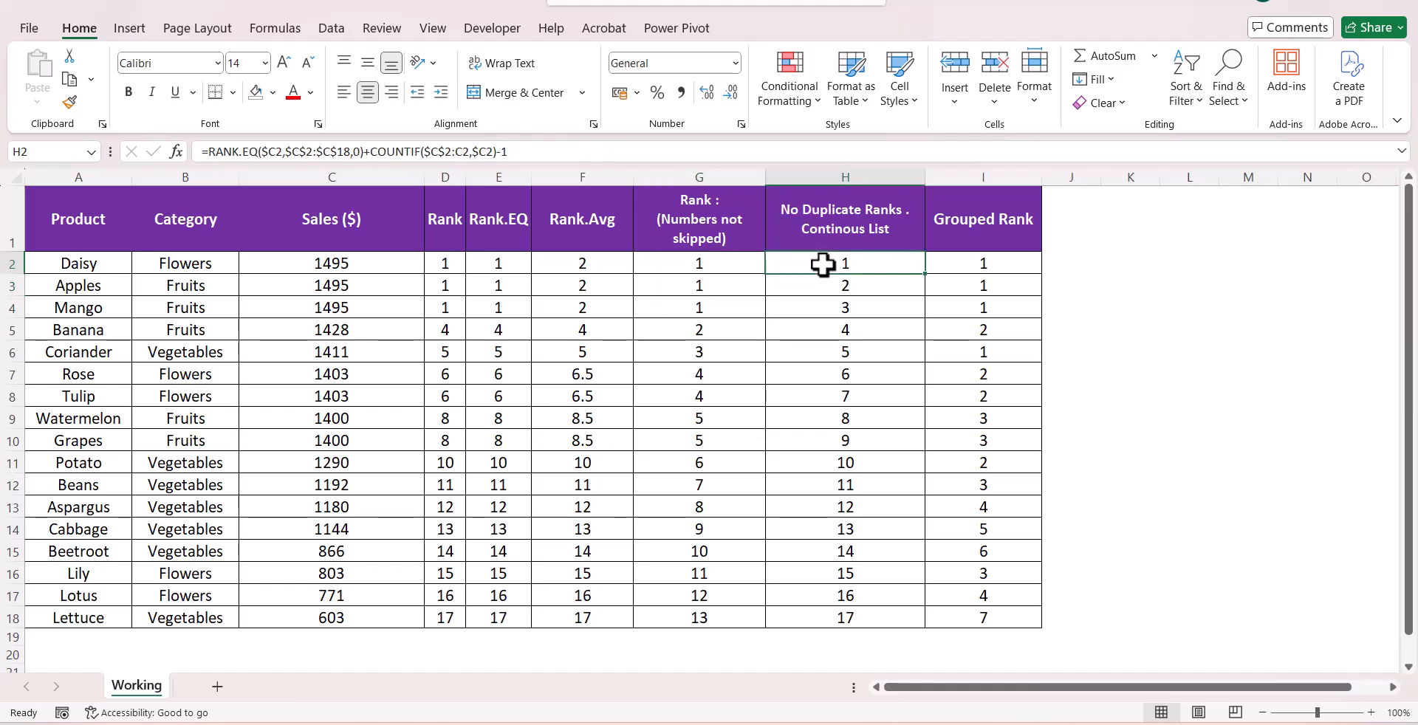
pyautogui.click(821, 287)
pyautogui.click(820, 313)
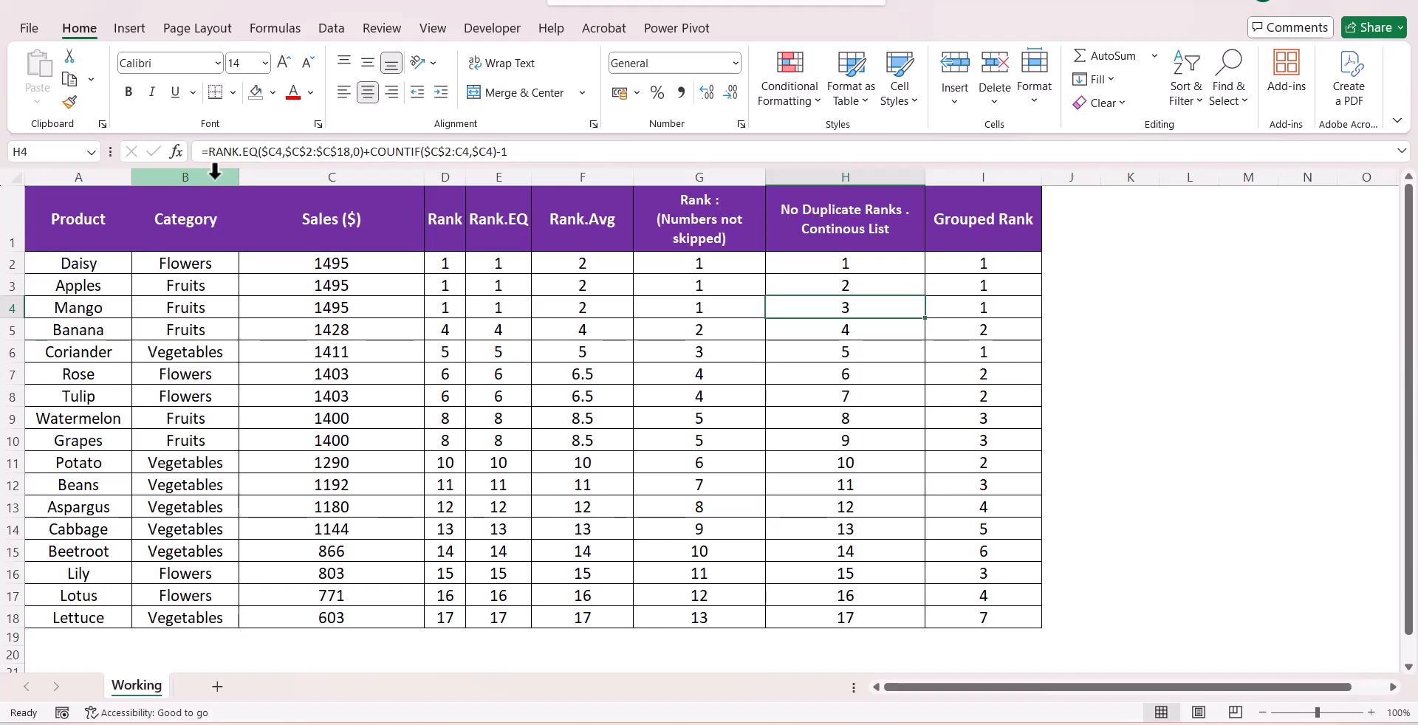
pyautogui.click(456, 336)
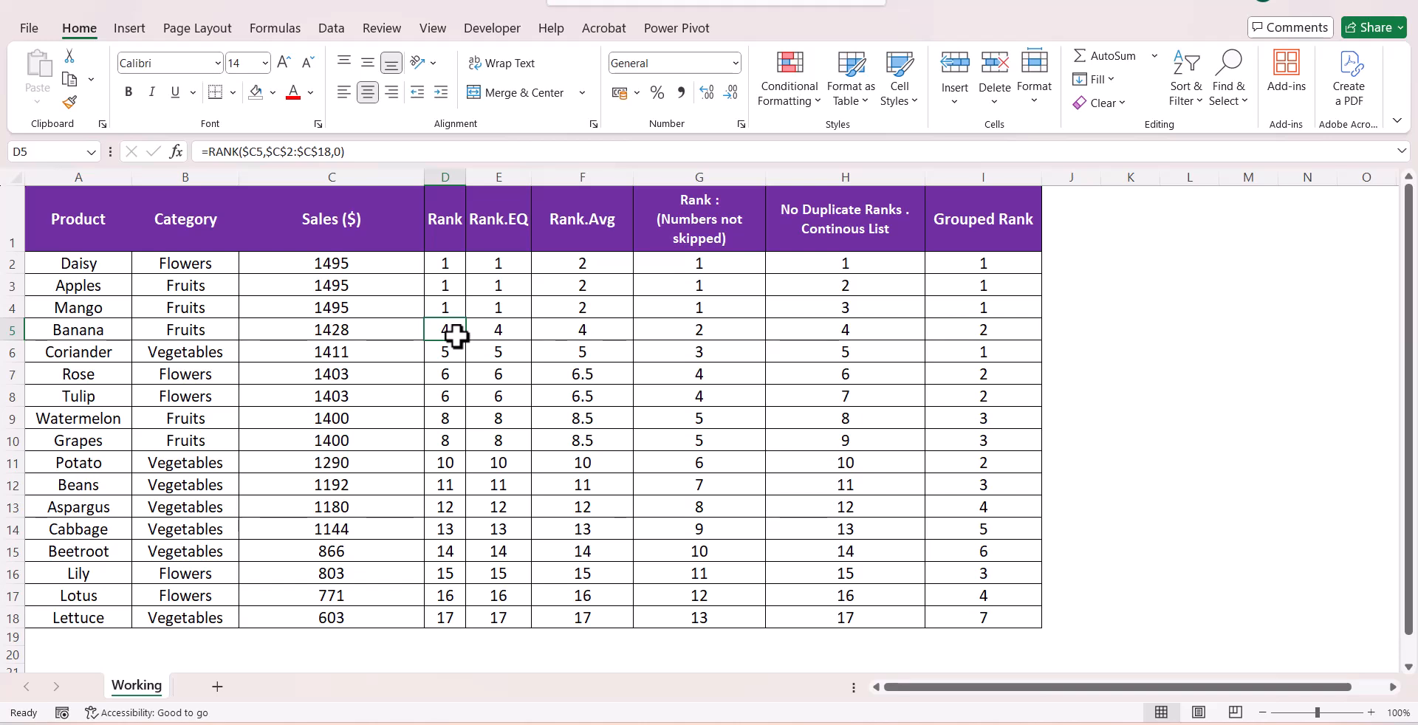
pyautogui.click(722, 329)
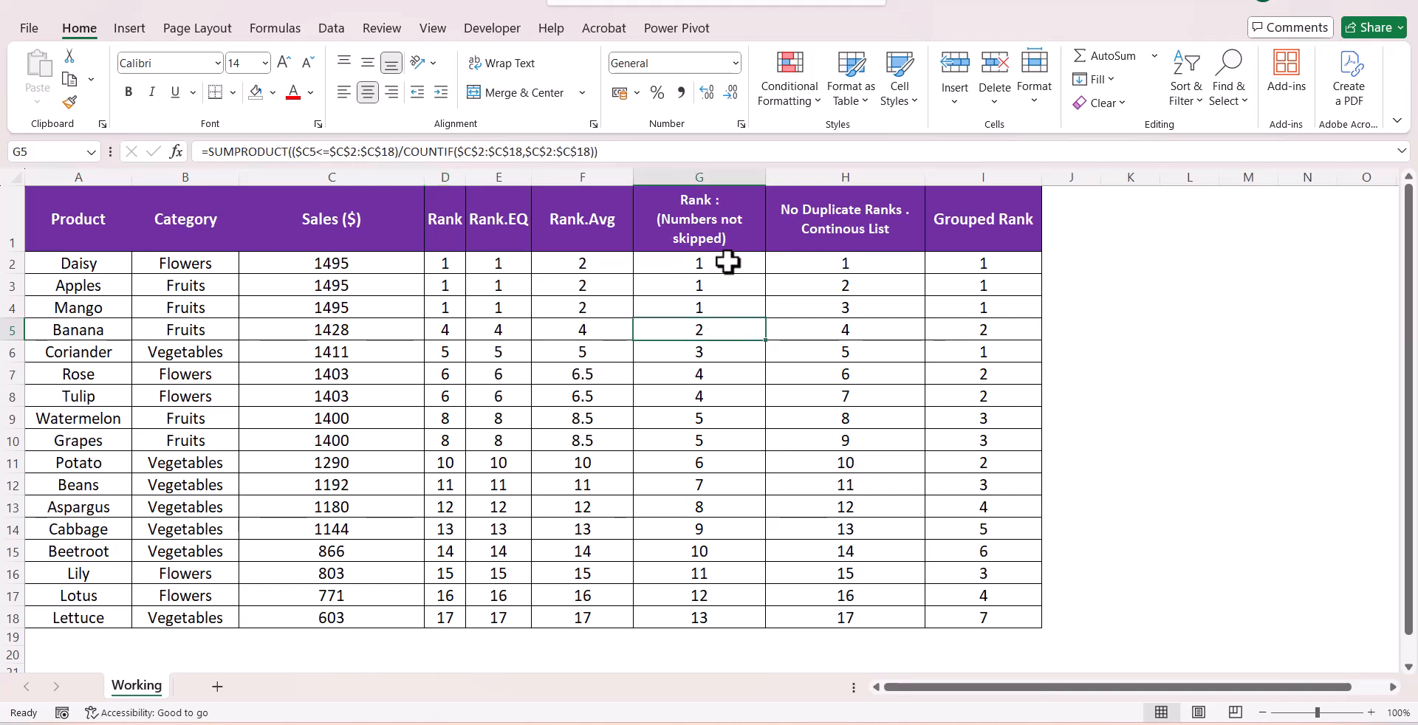
pyautogui.moveTo(727, 263); pyautogui.dragTo(727, 340)
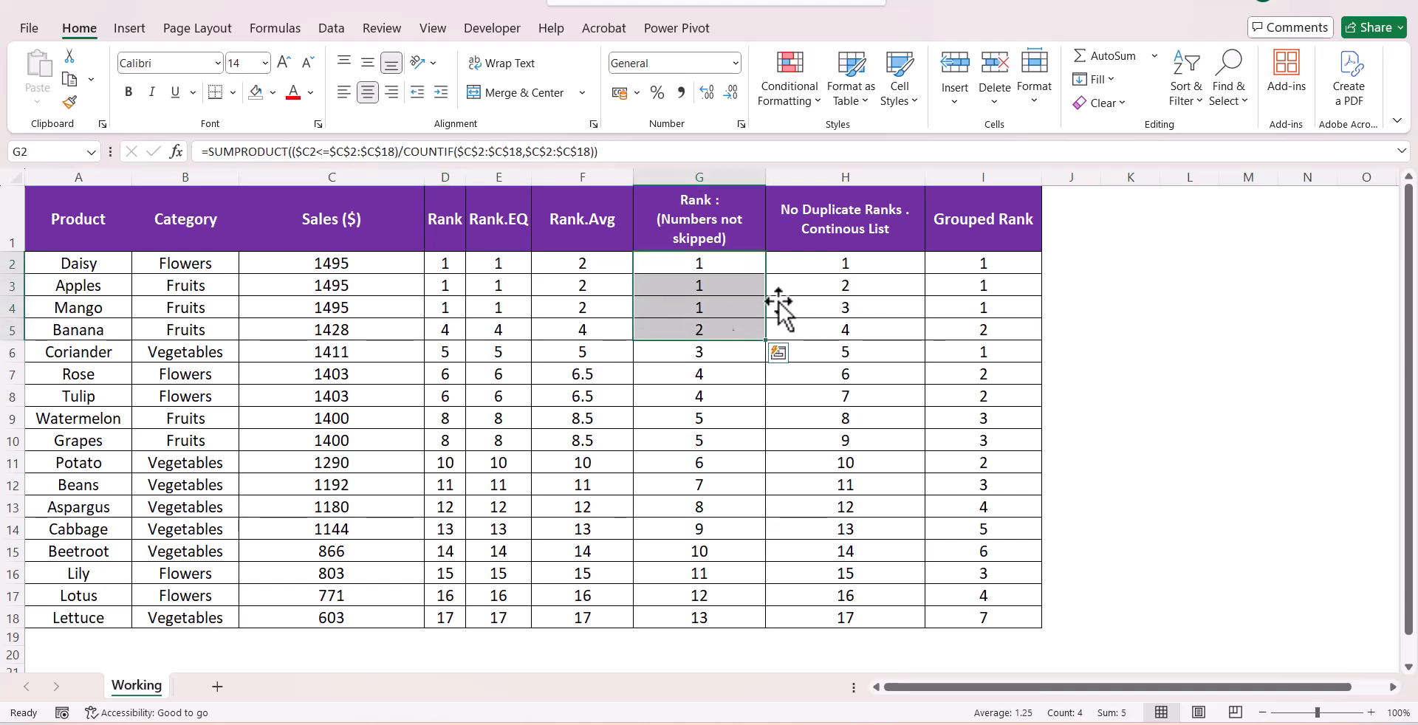
pyautogui.moveTo(839, 263); pyautogui.dragTo(839, 421)
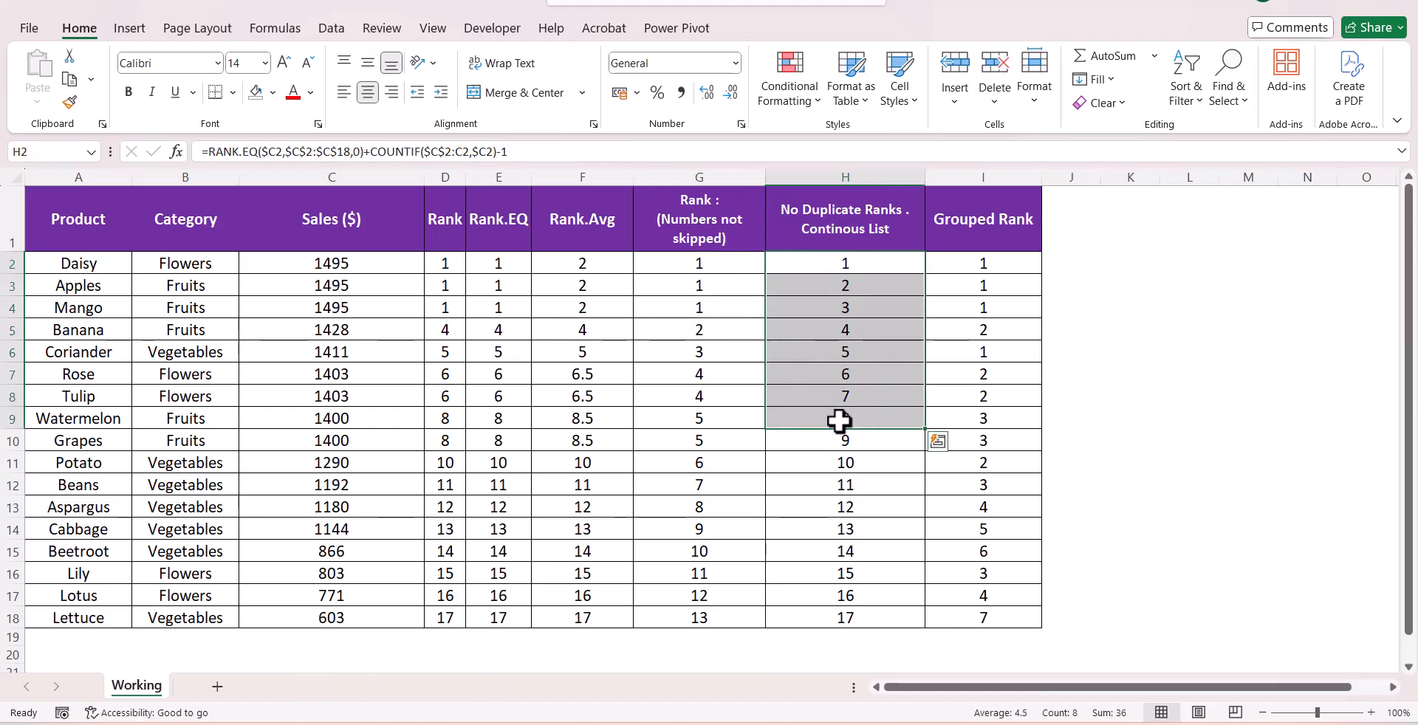